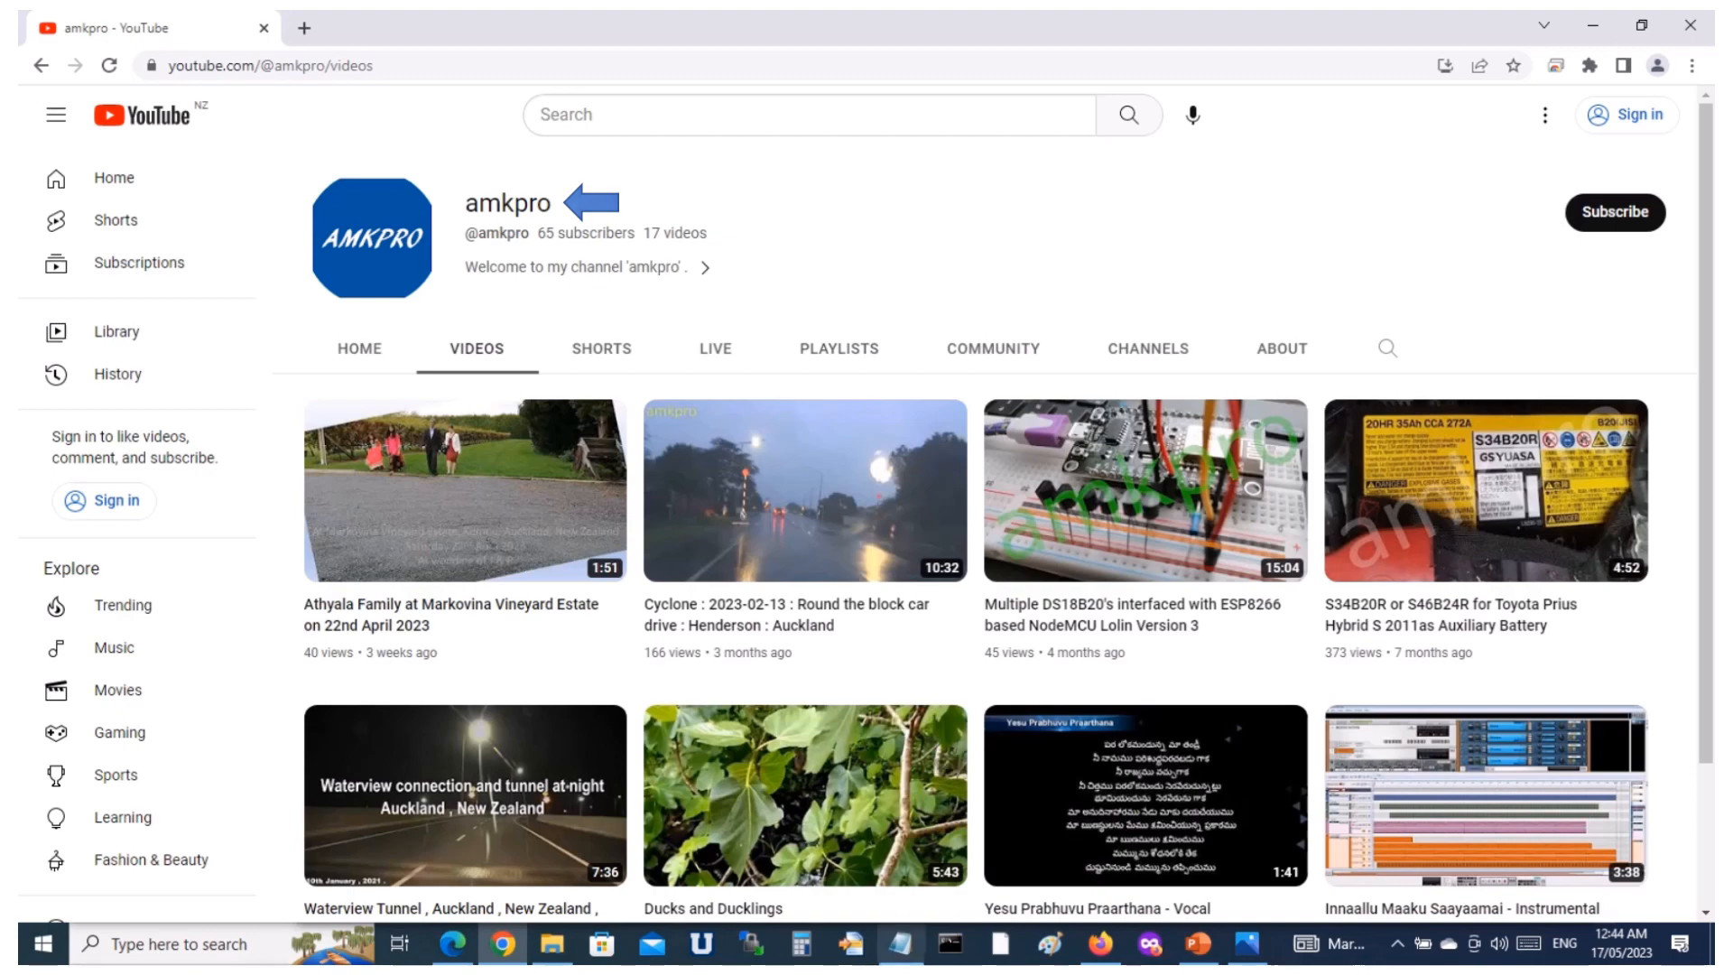
# Examine the NETGEAR extender photos in order, from device off through the side buttons to power on, checking the setup notes in Notepad.
pyautogui.click(901, 944)
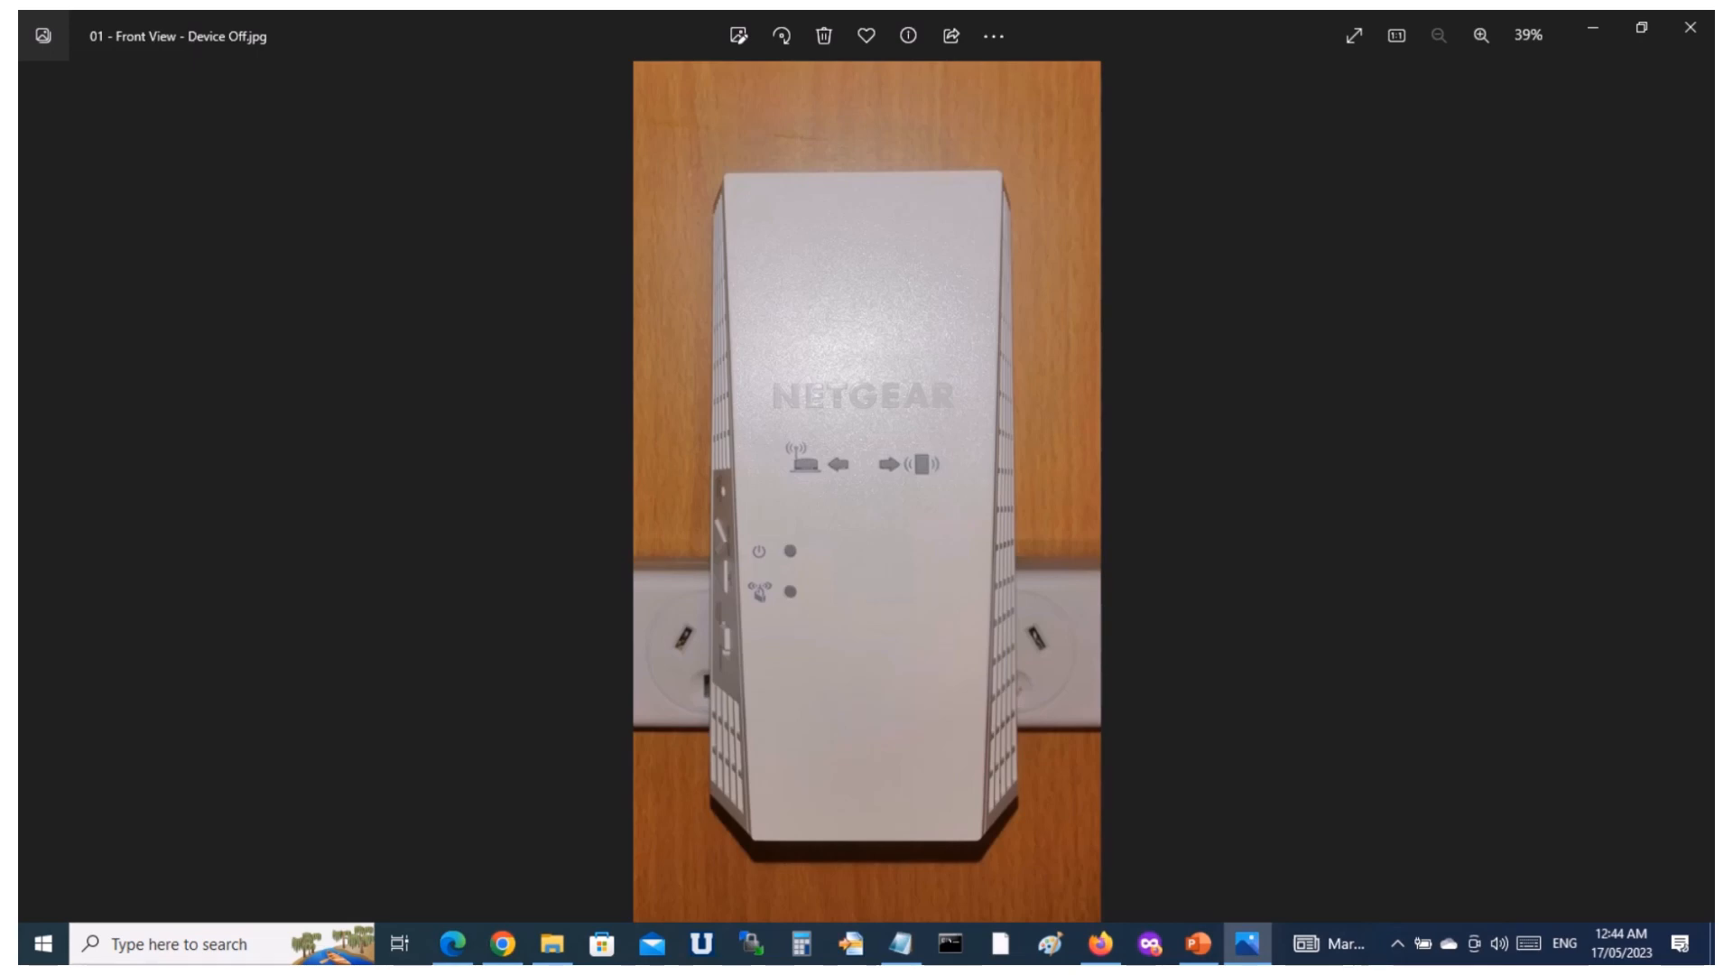
pyautogui.click(1696, 492)
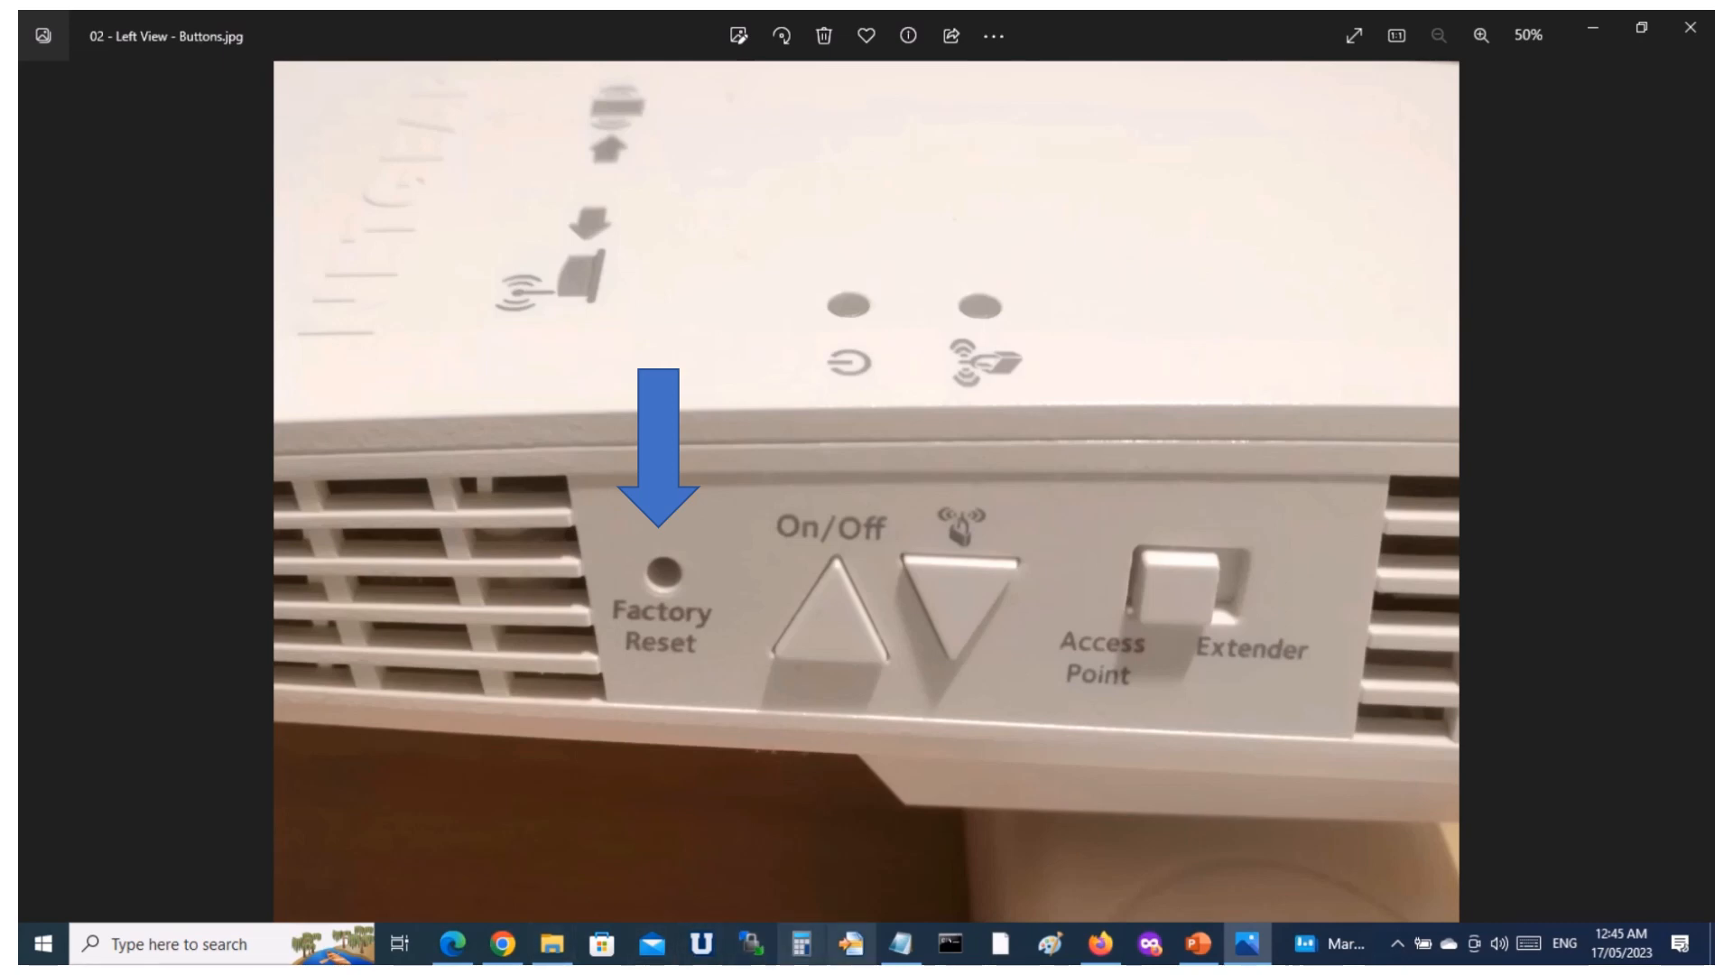
pyautogui.click(900, 944)
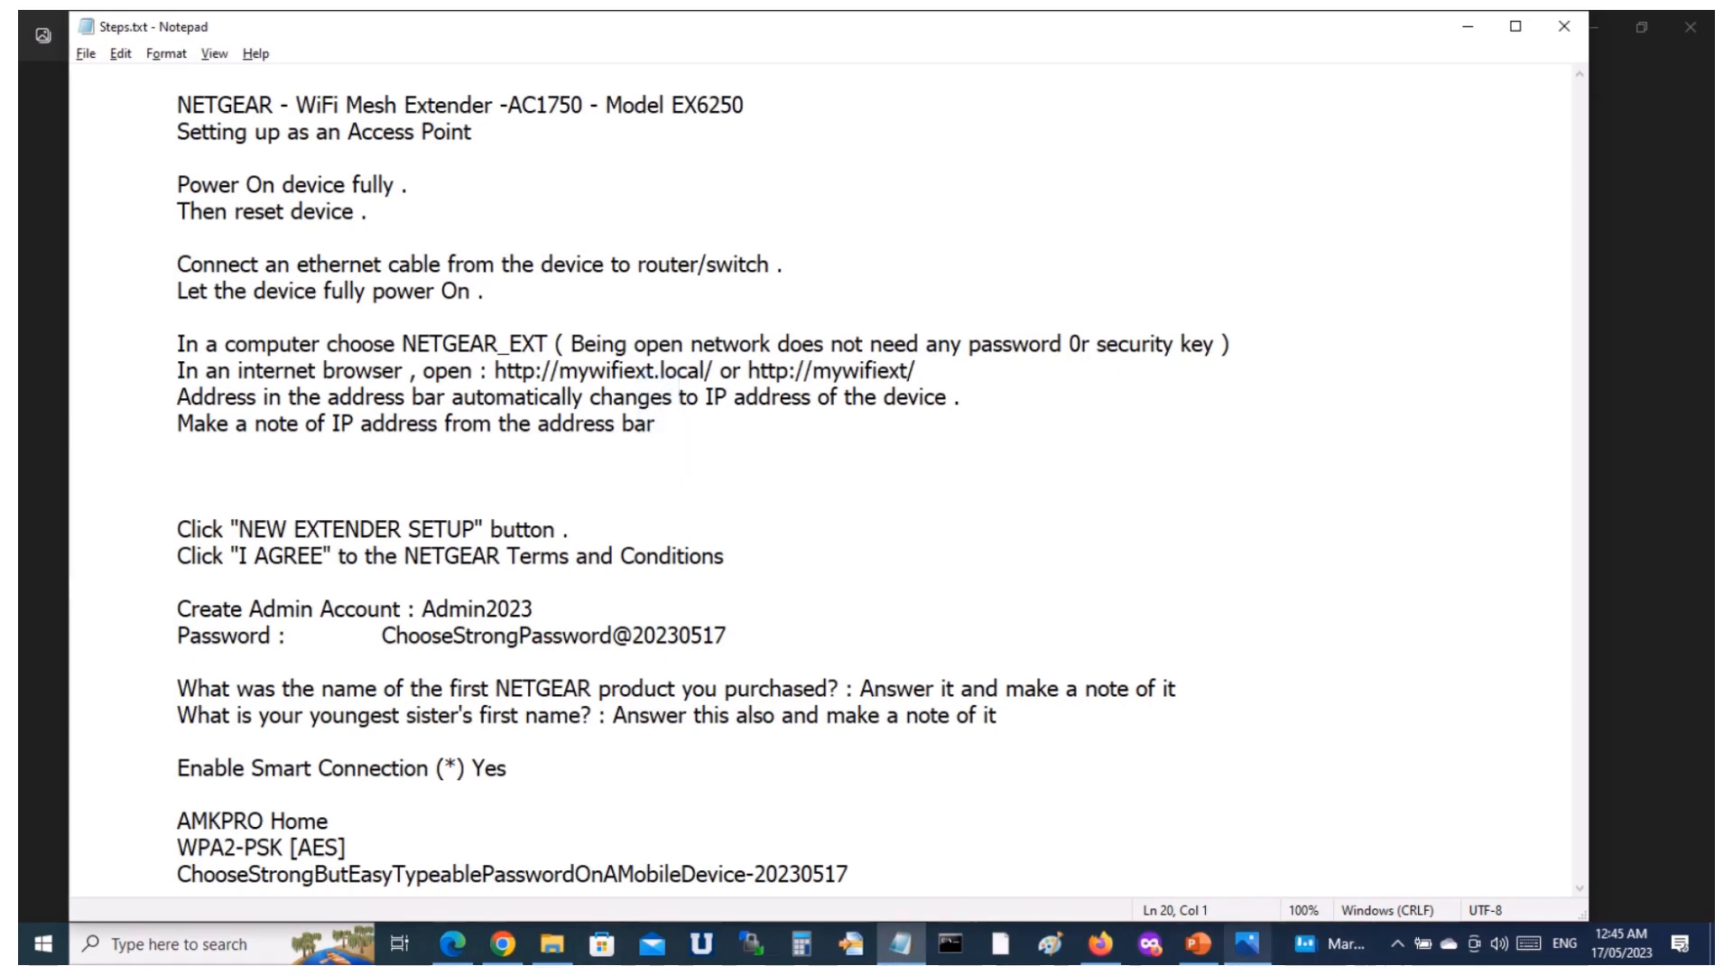
pyautogui.click(1246, 943)
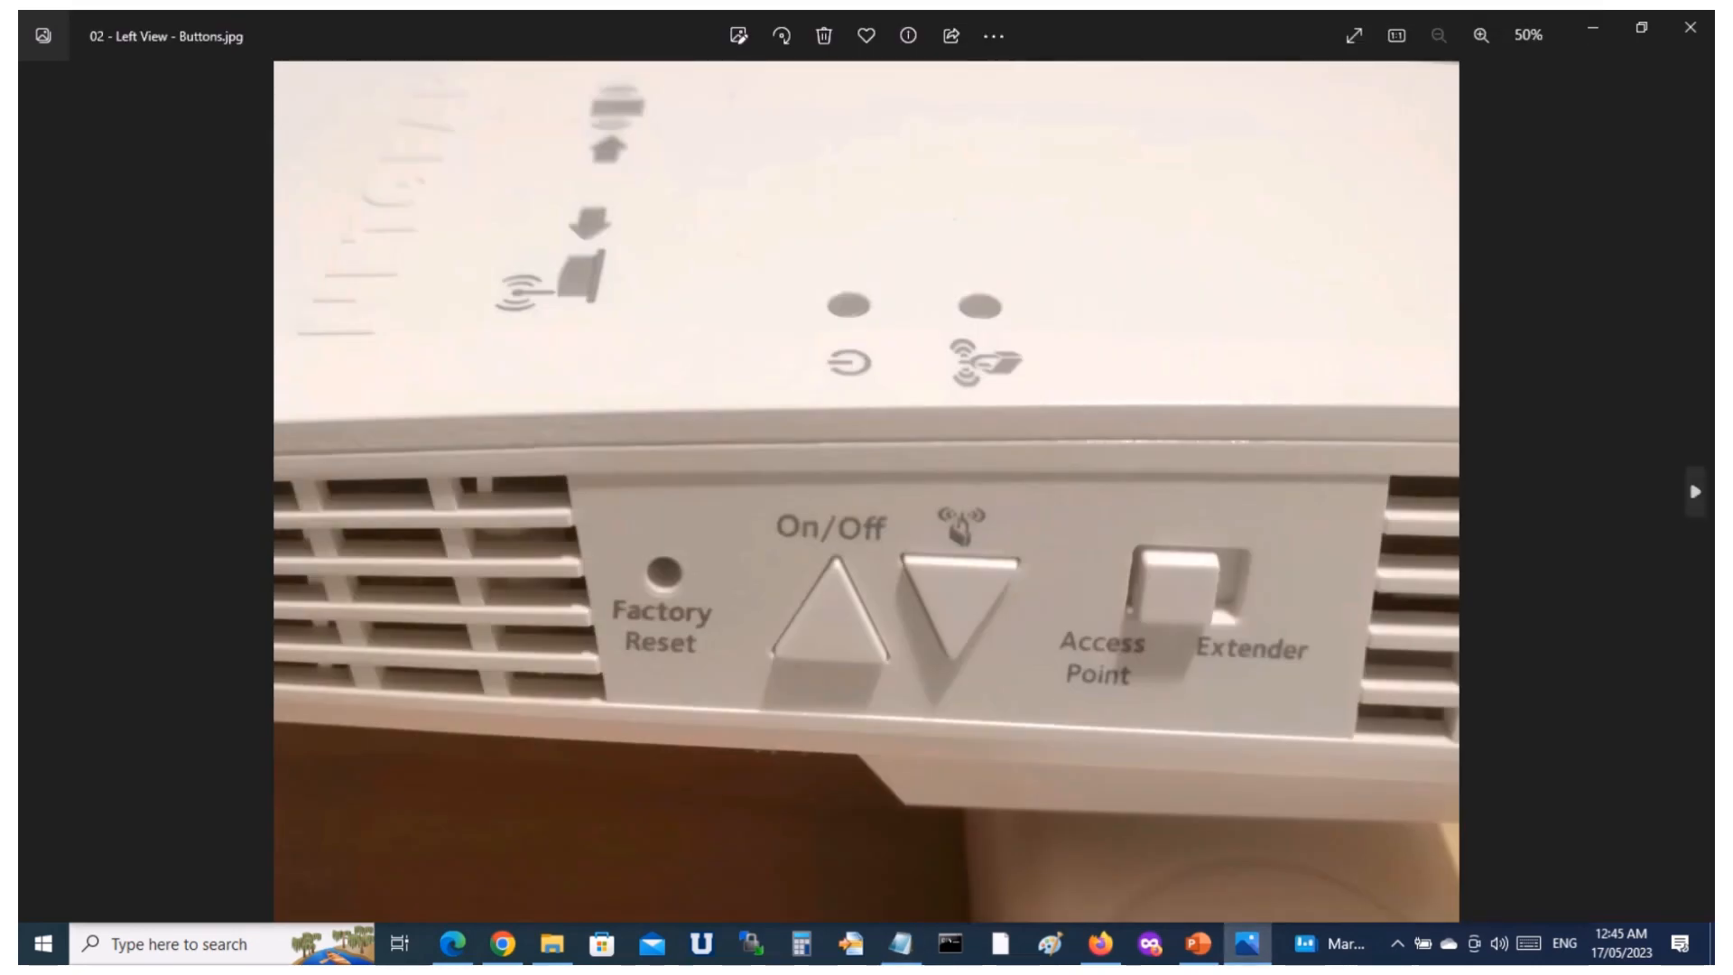
pyautogui.click(1696, 492)
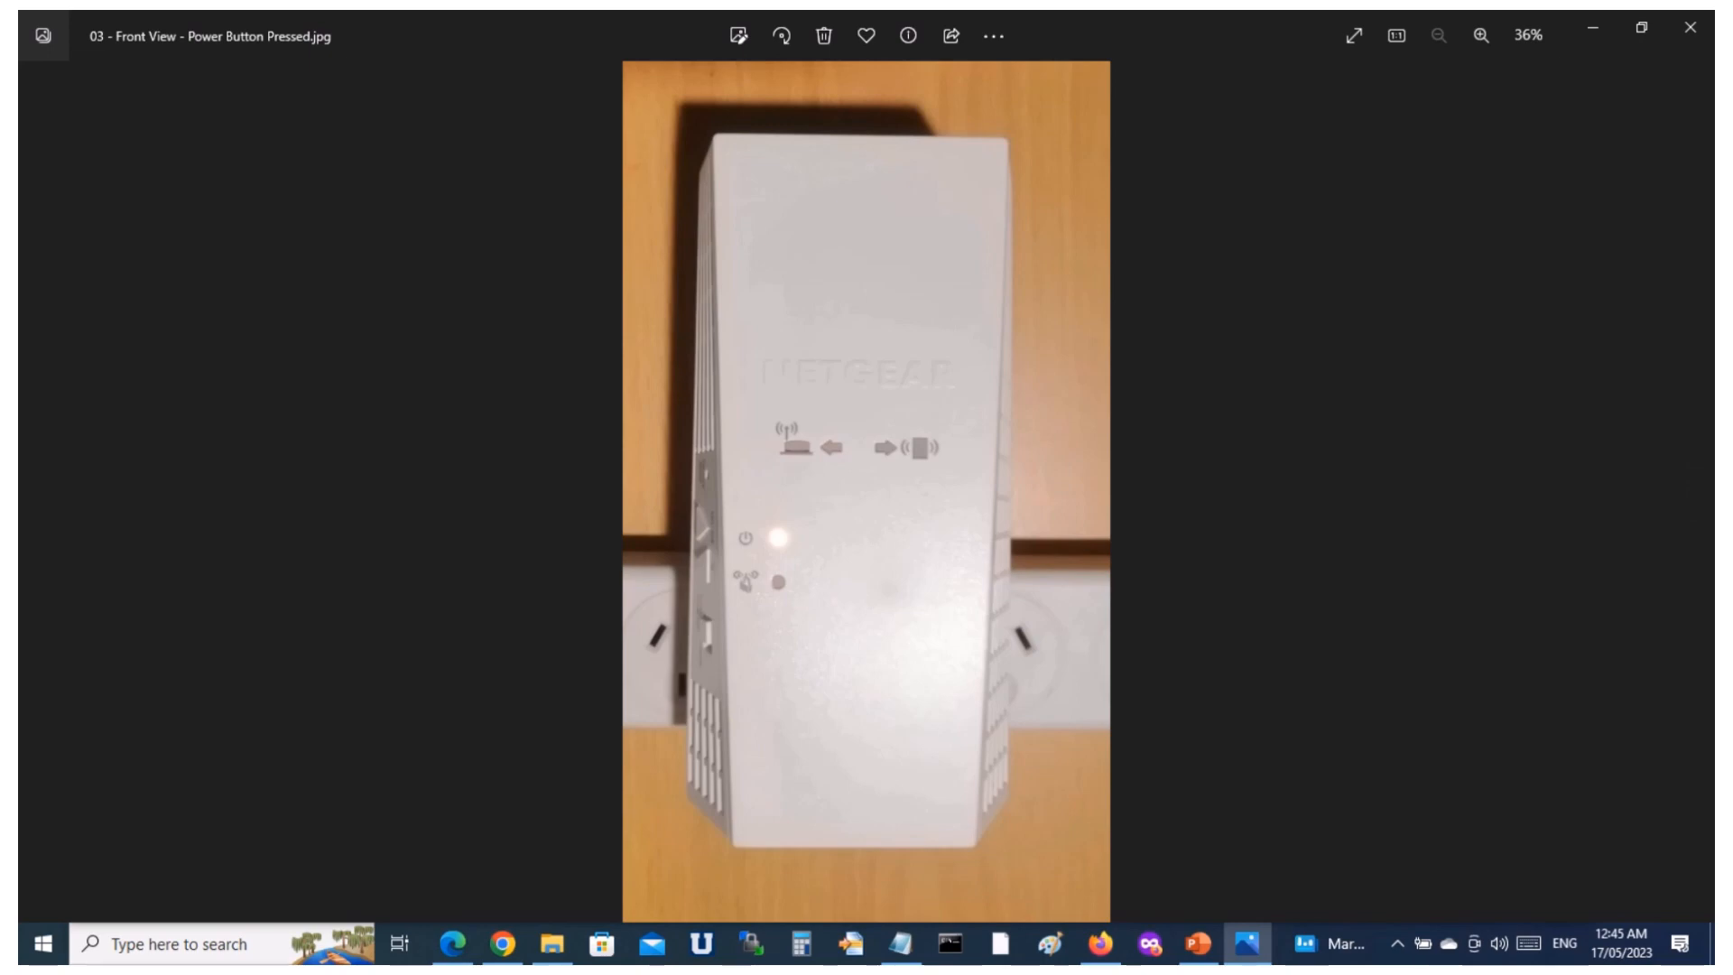
pyautogui.click(1695, 492)
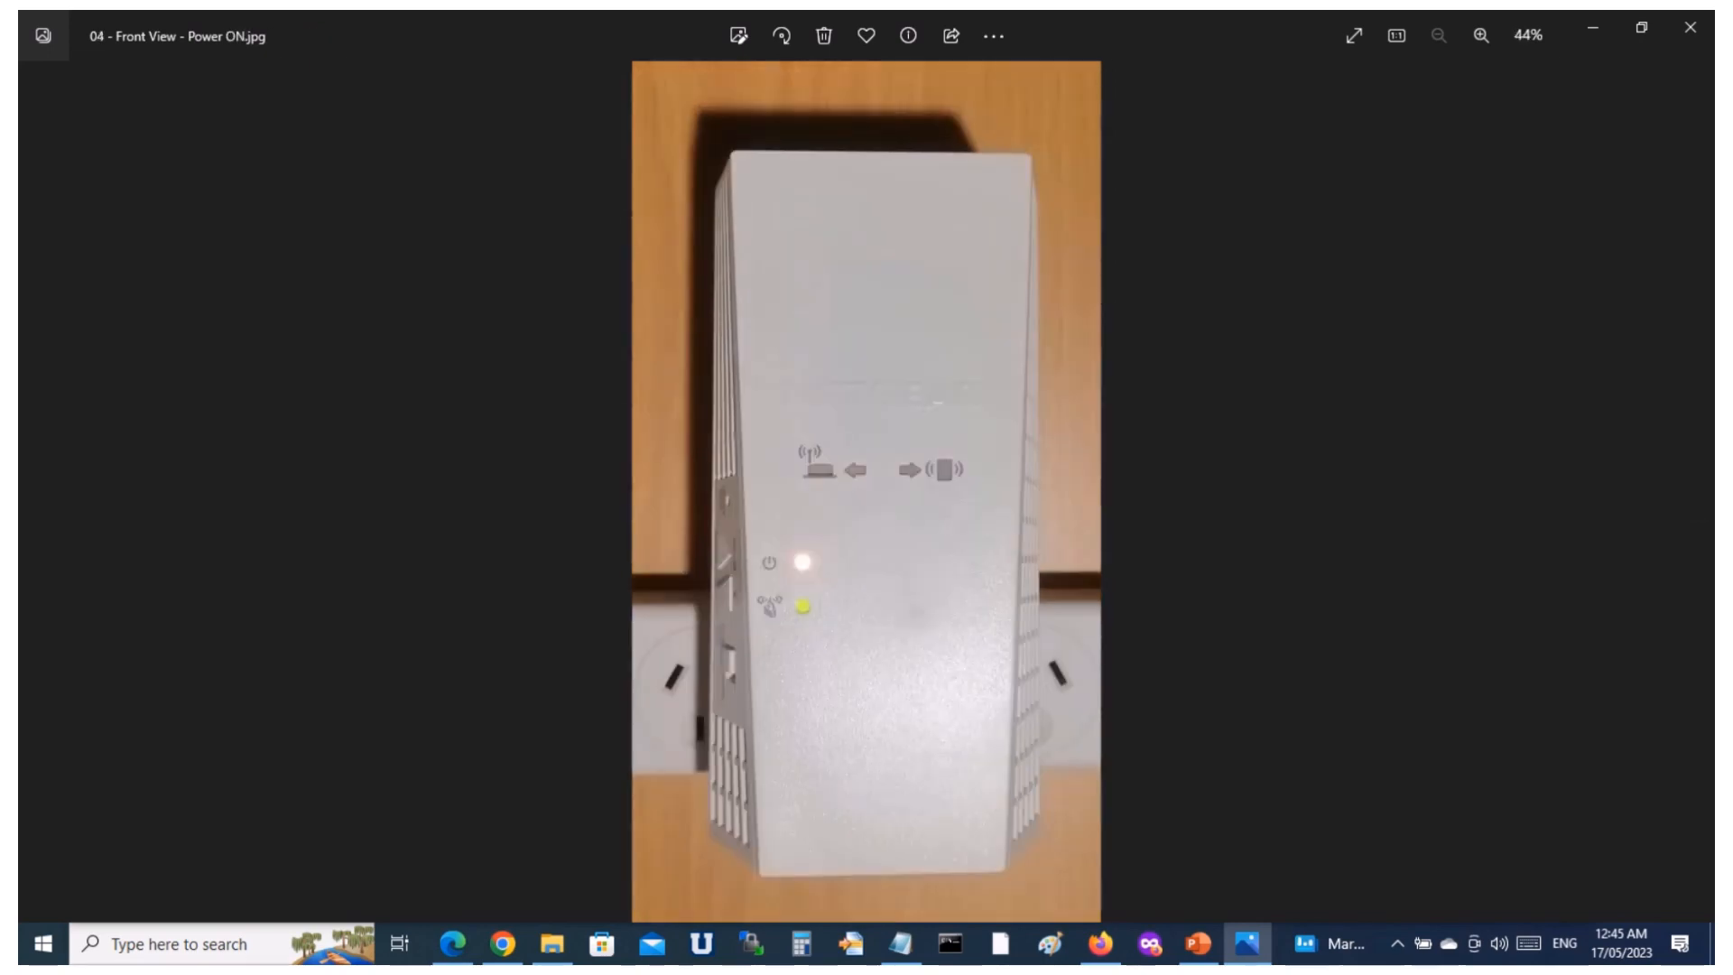
# Check the reset instruction in the notes, and review the photos of the Factory Reset button and the power lights again.
pyautogui.click(901, 945)
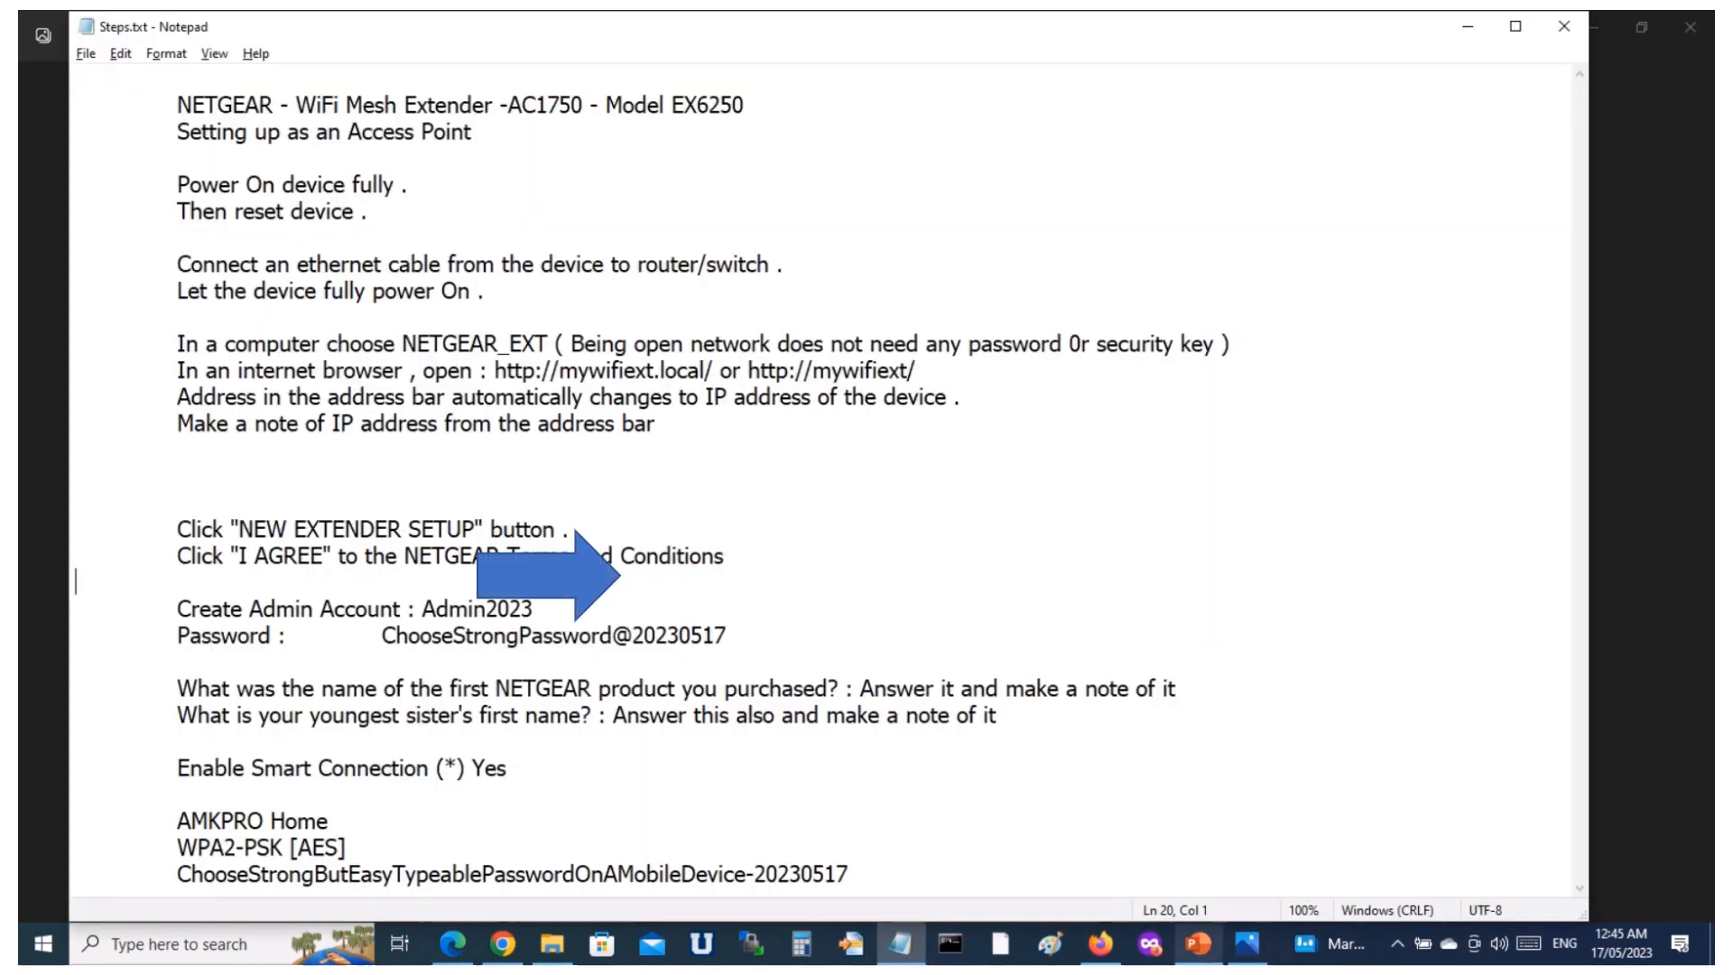
pyautogui.click(1247, 944)
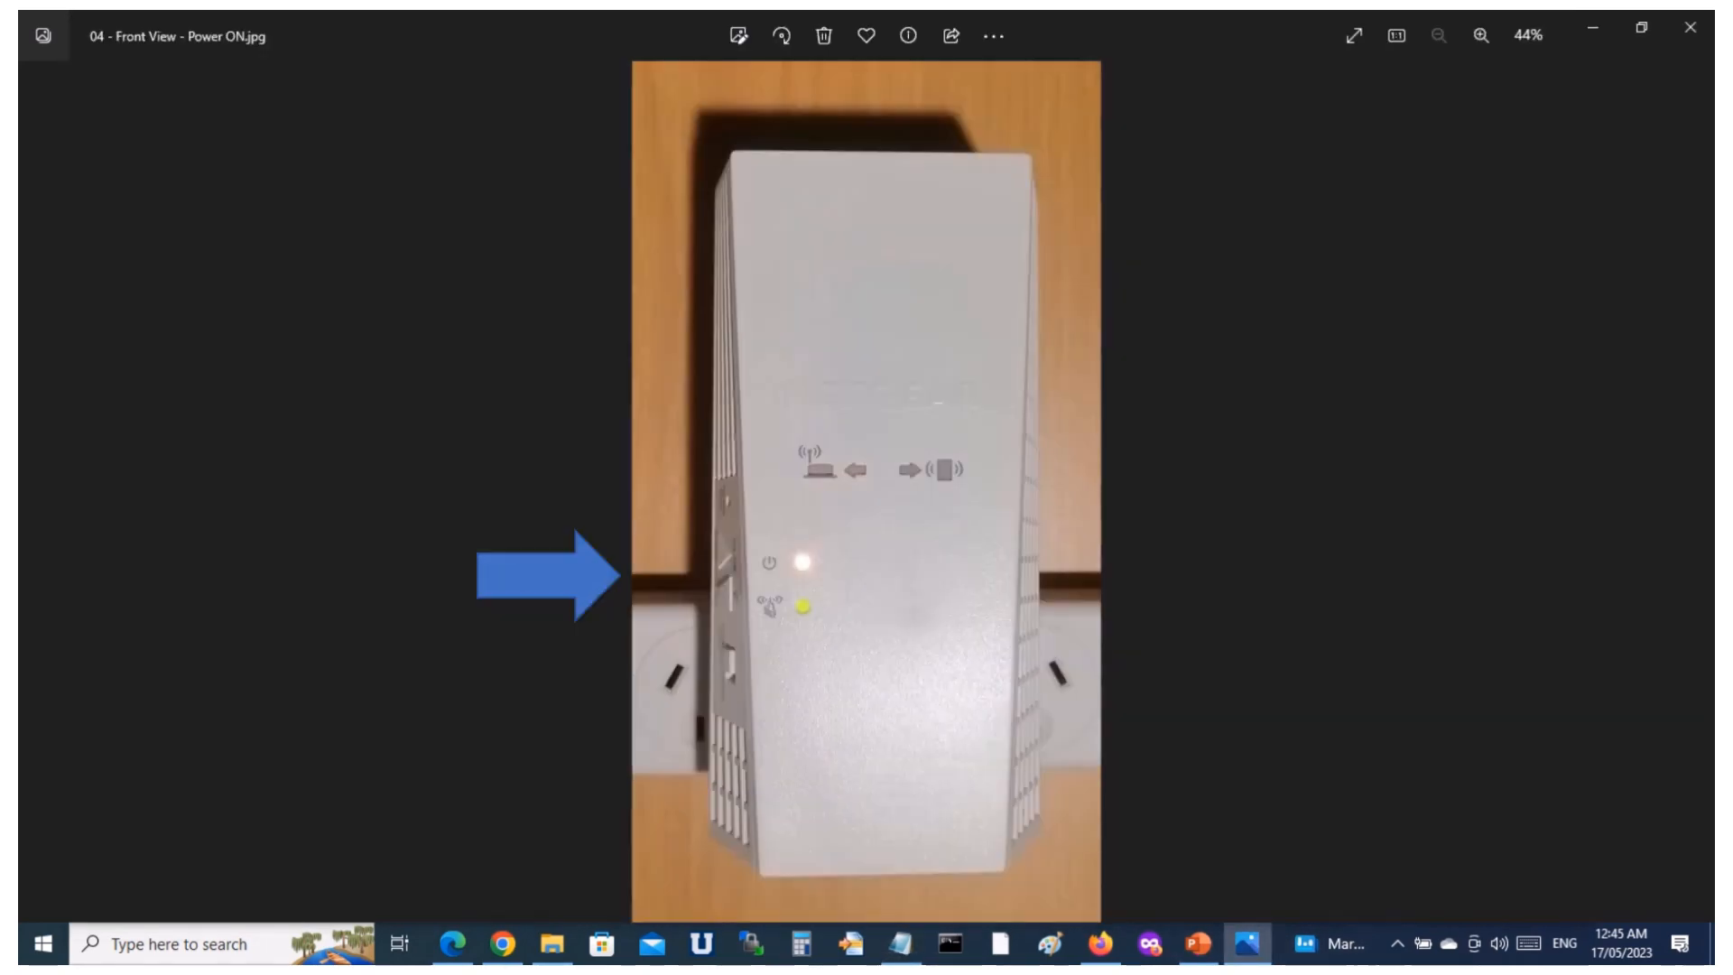
pyautogui.press('Left')
pyautogui.press('Left')
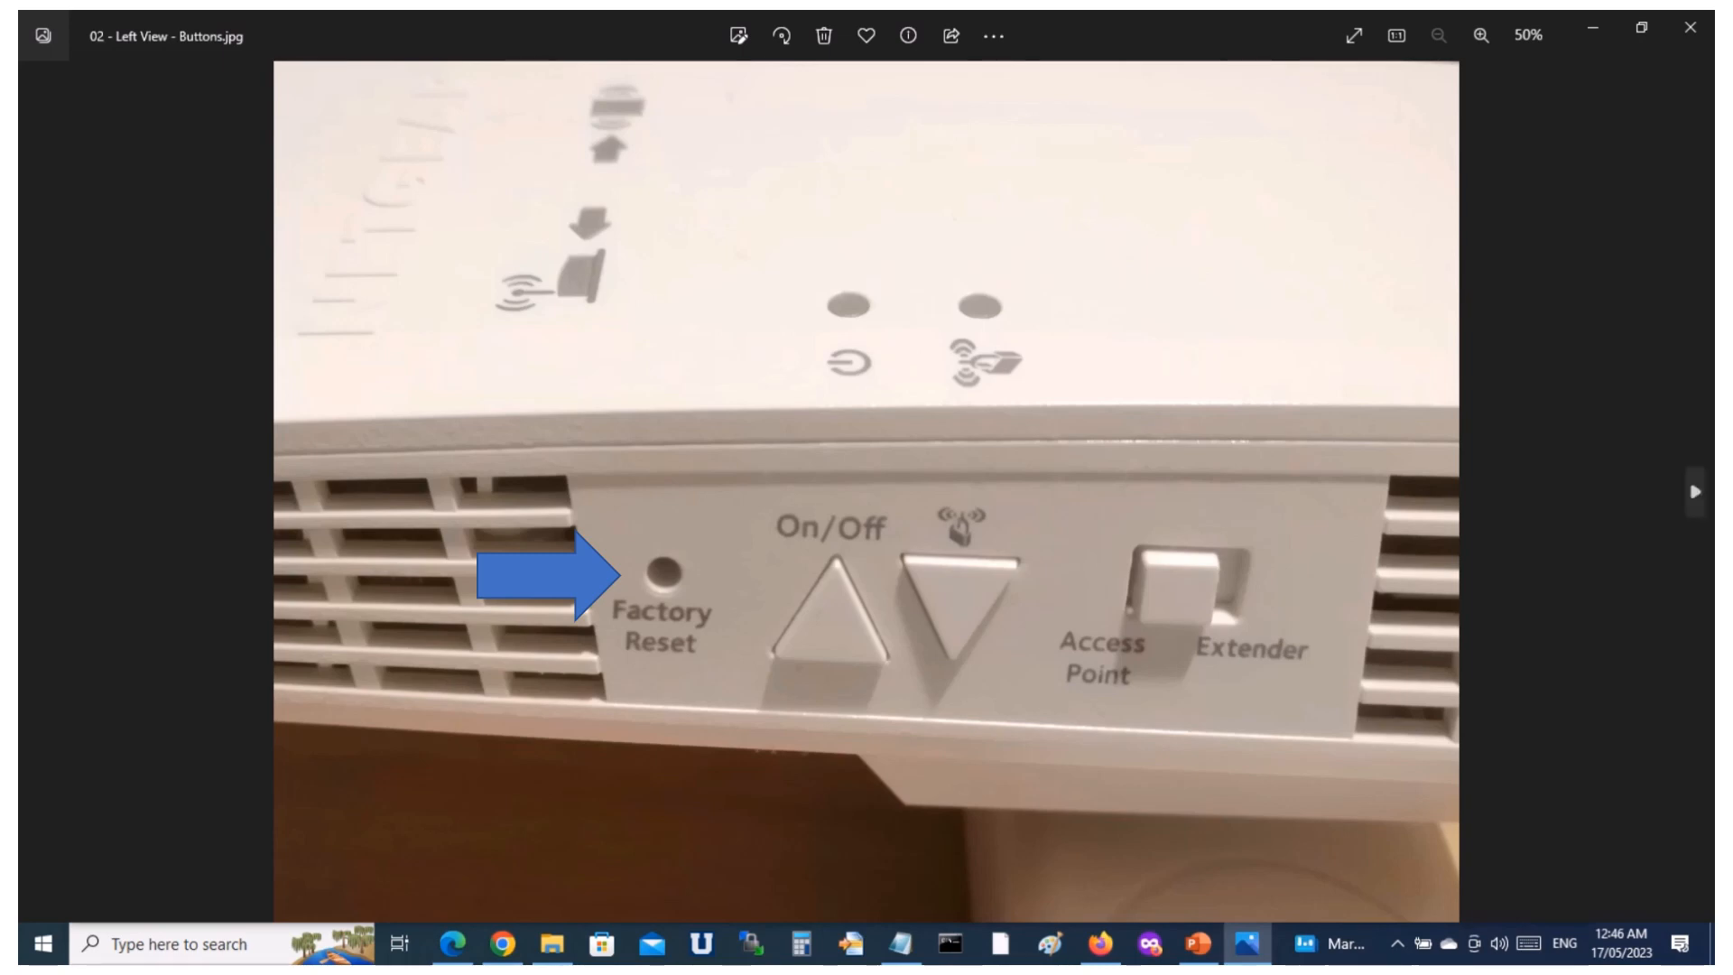
pyautogui.click(1696, 492)
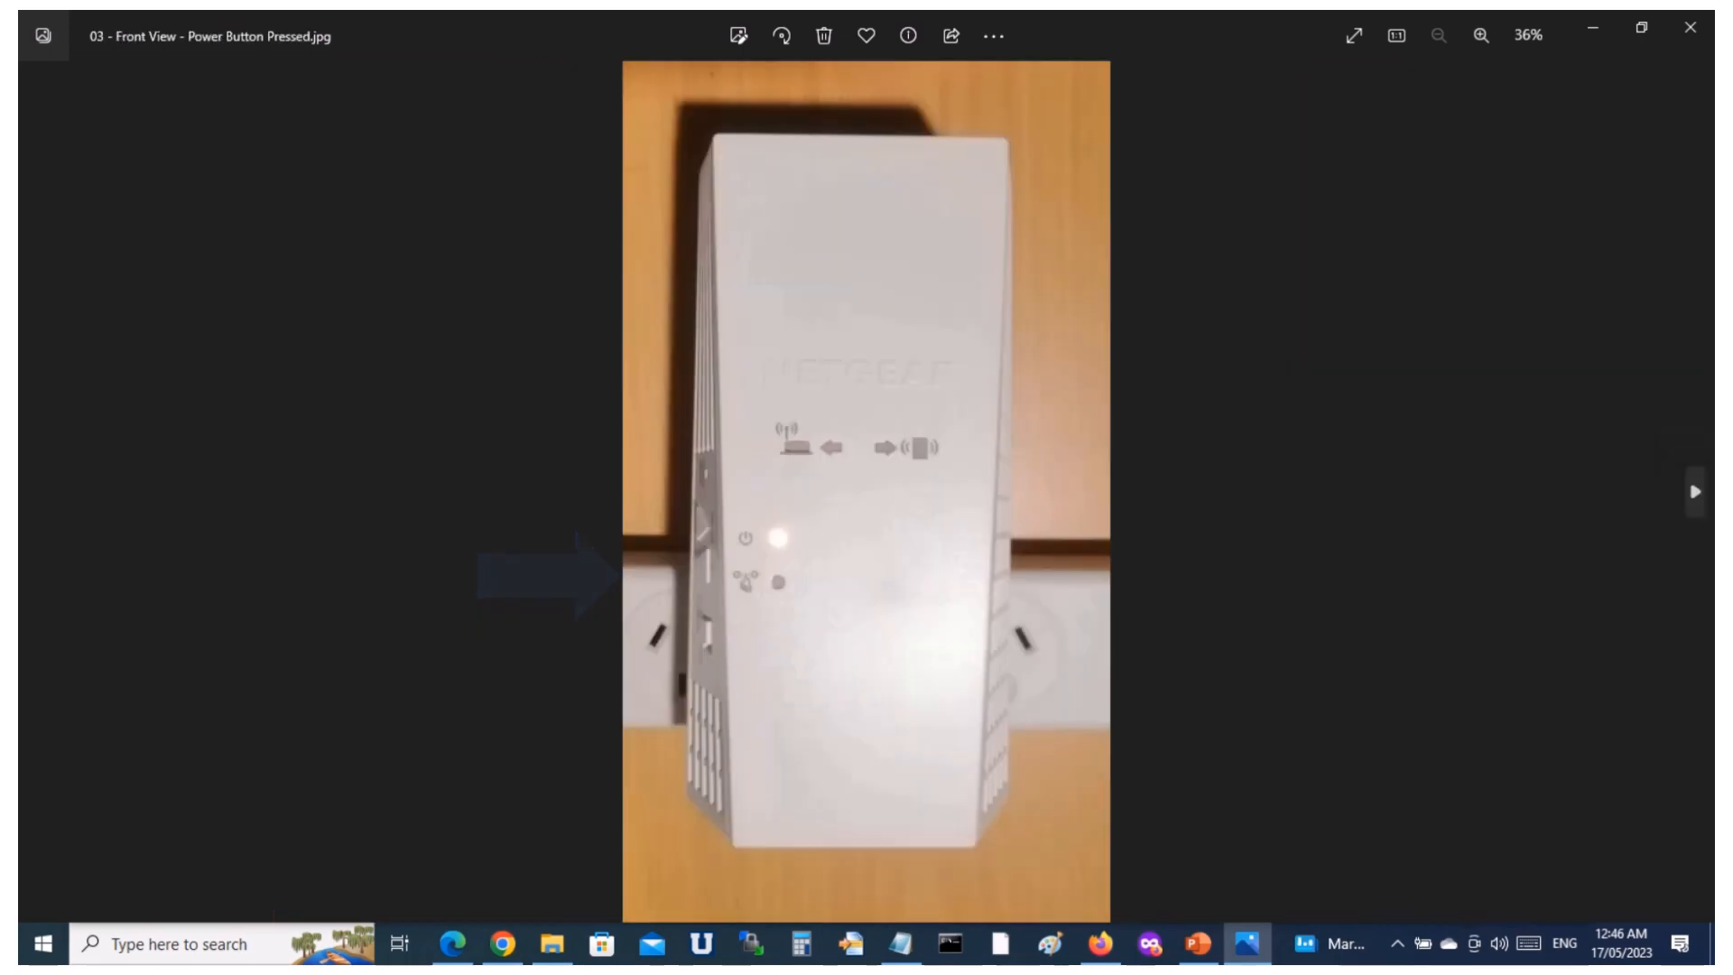
pyautogui.click(1696, 492)
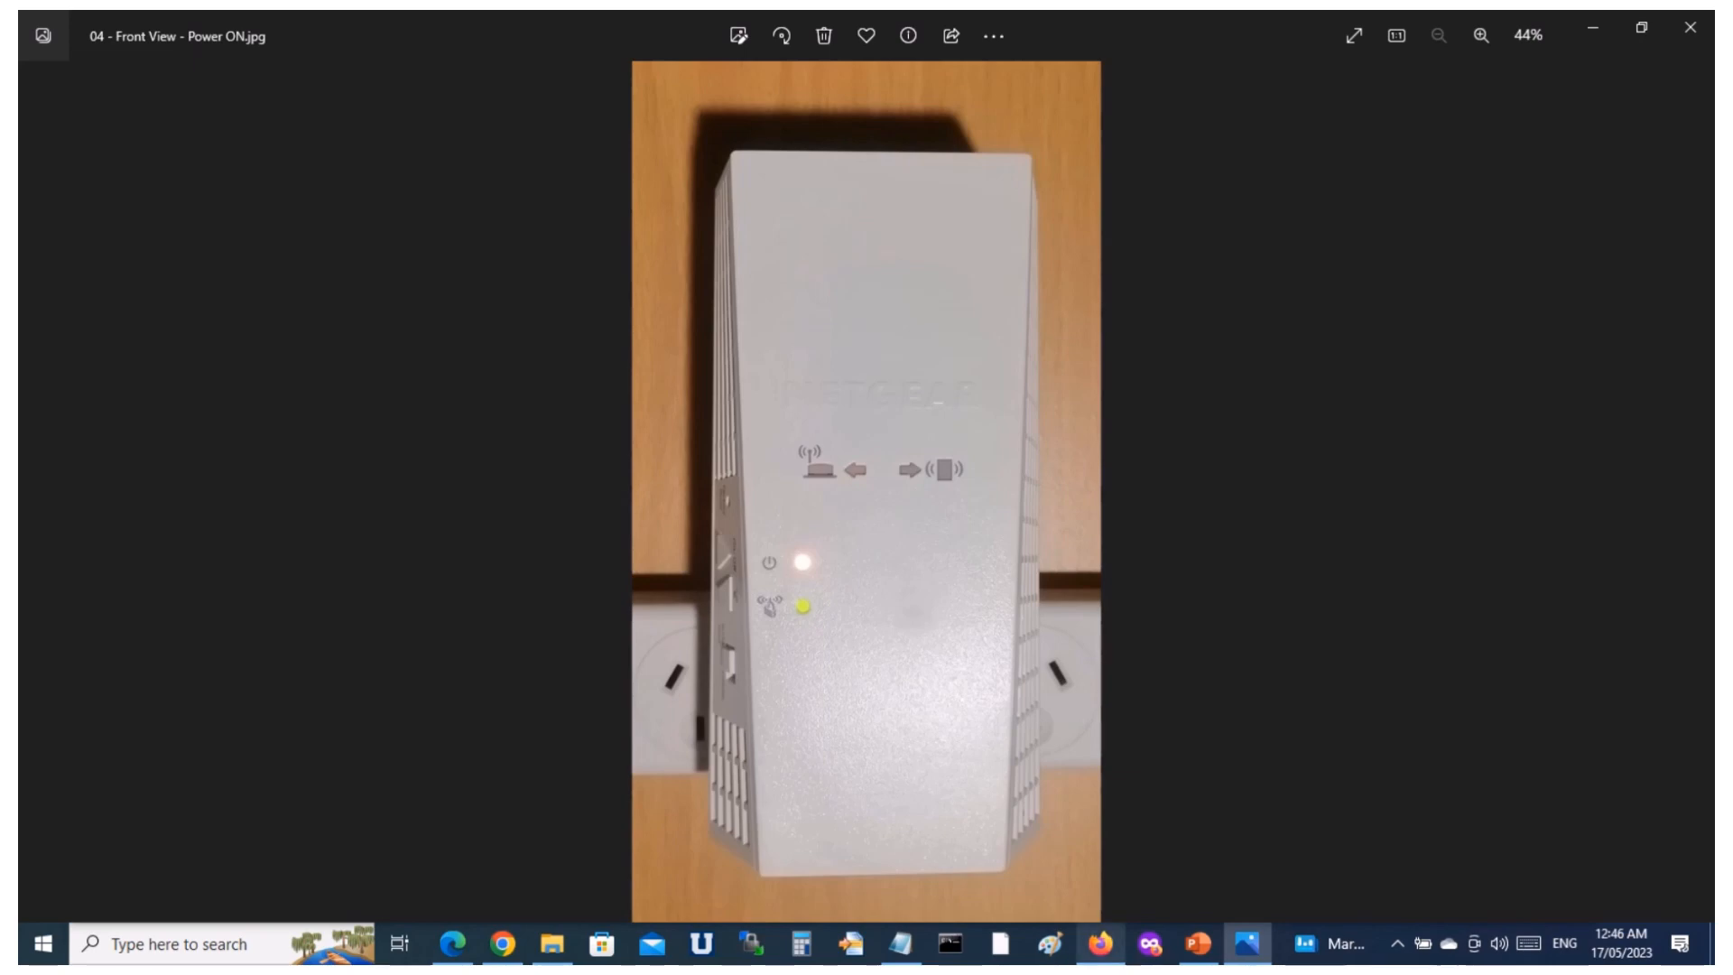
# Browse the remaining device photos to see the Ethernet port and the Ethernet cable plugged in.
pyautogui.moveTo(1101, 943)
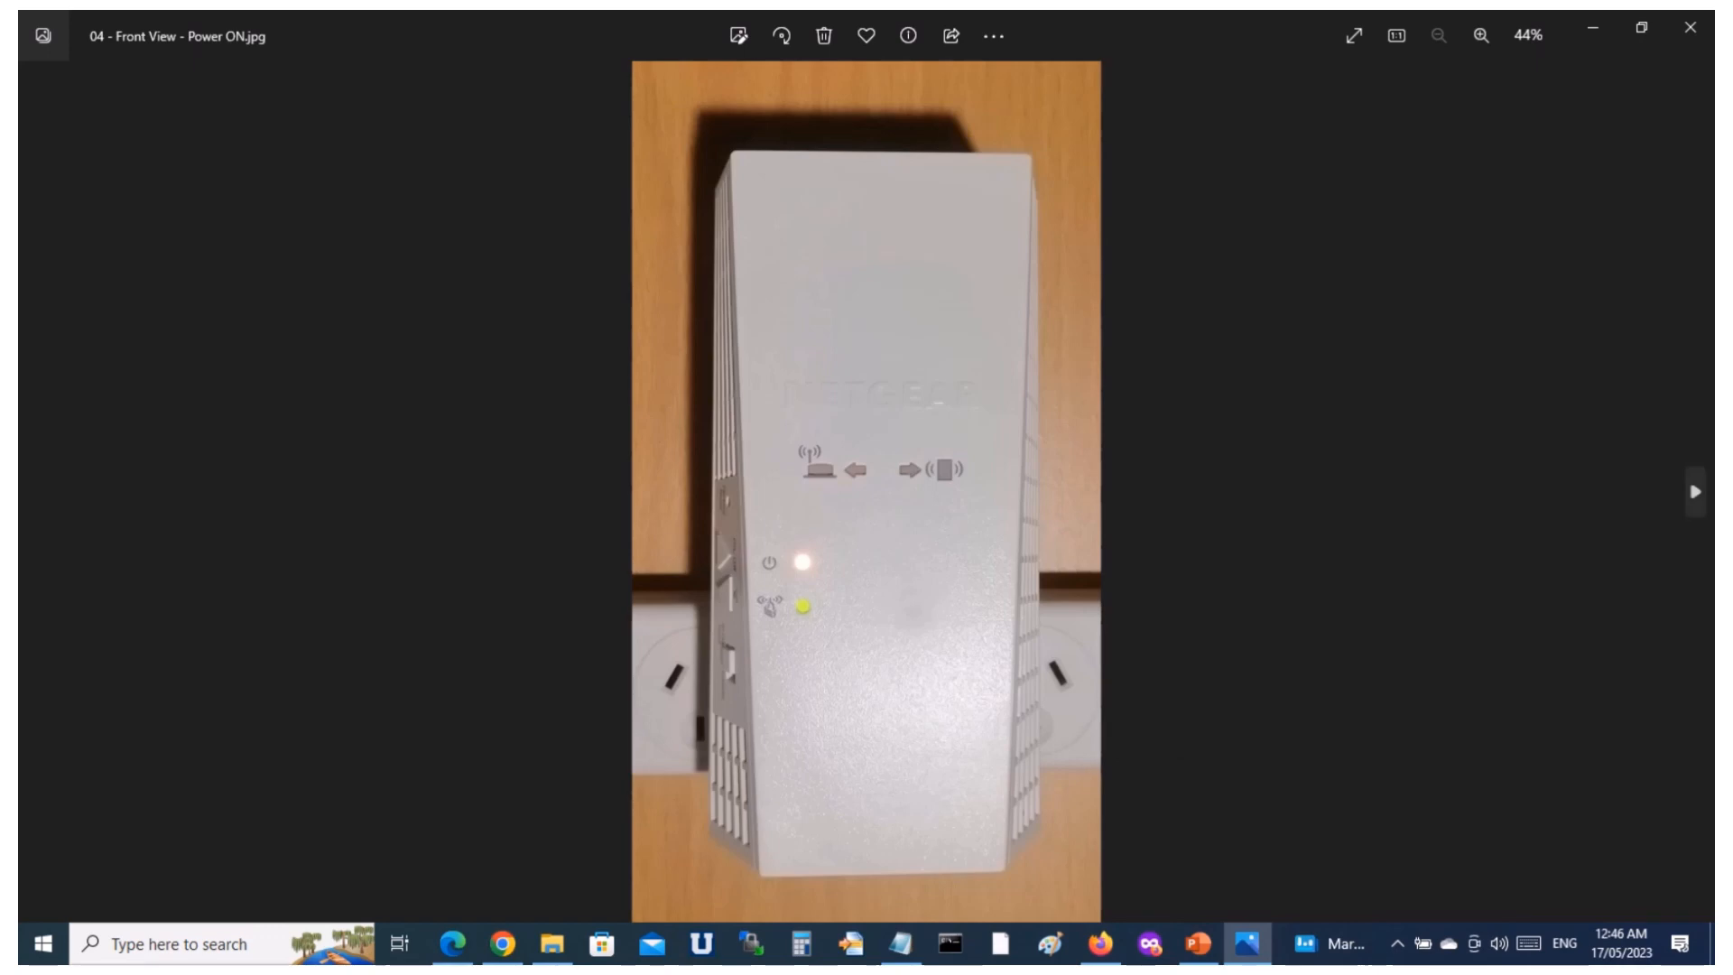
pyautogui.press('Right')
pyautogui.press('Right')
pyautogui.press('Right')
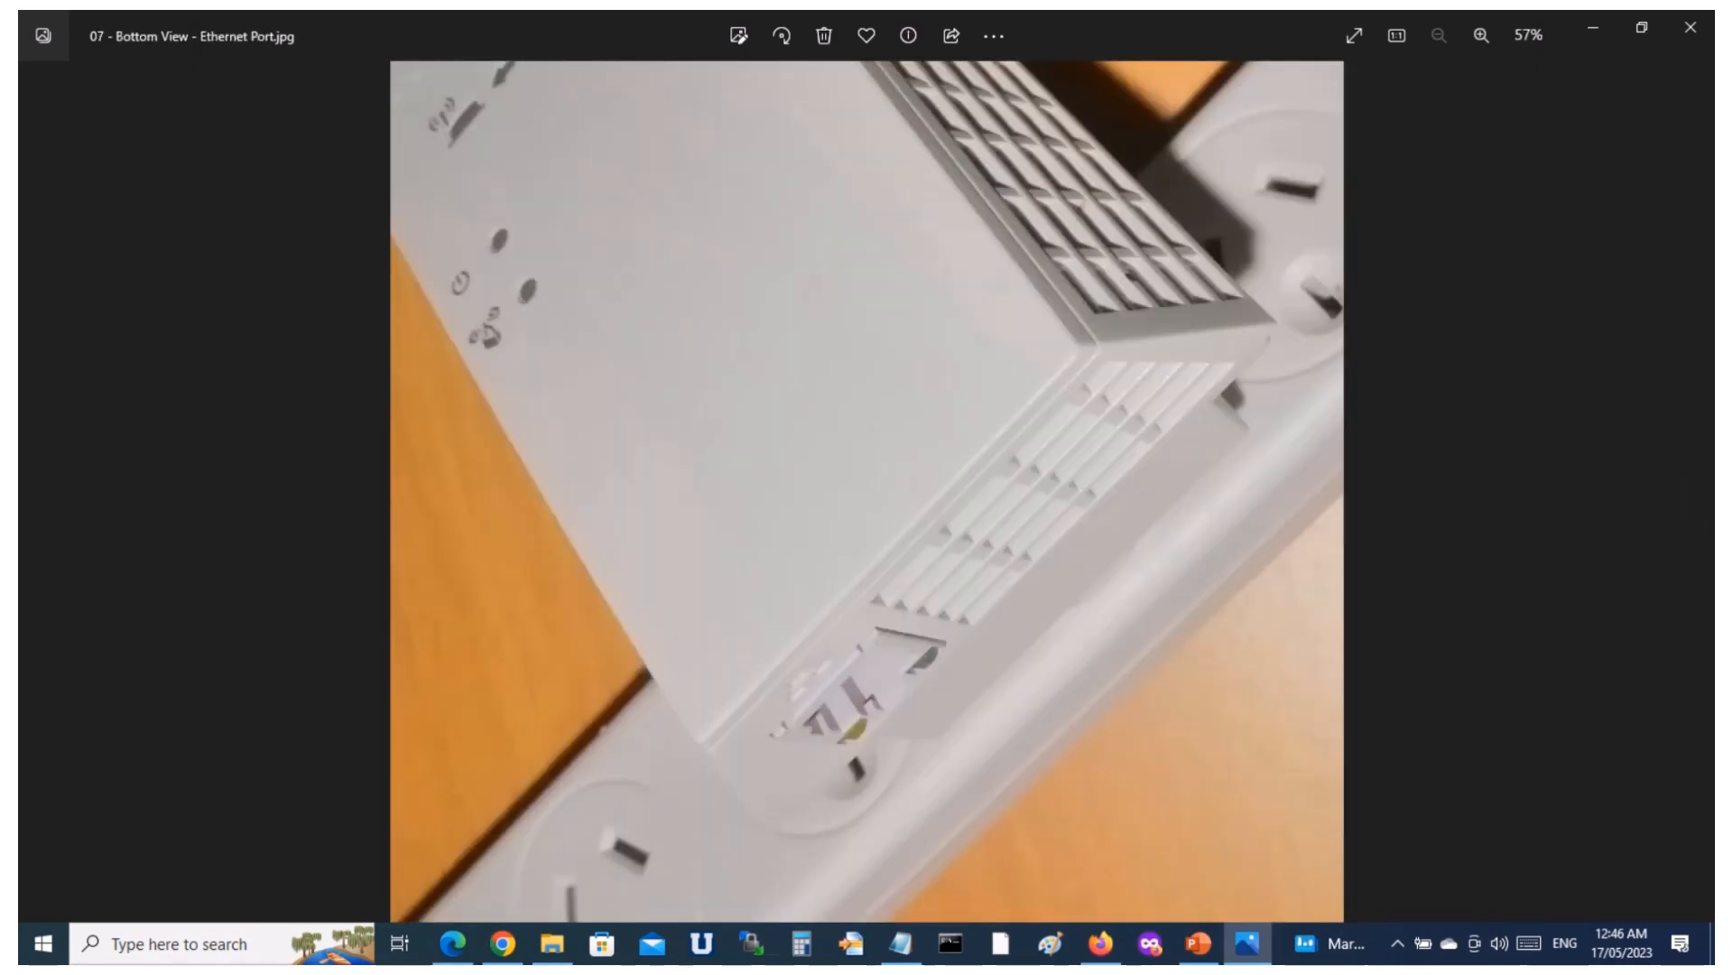
pyautogui.press('Right')
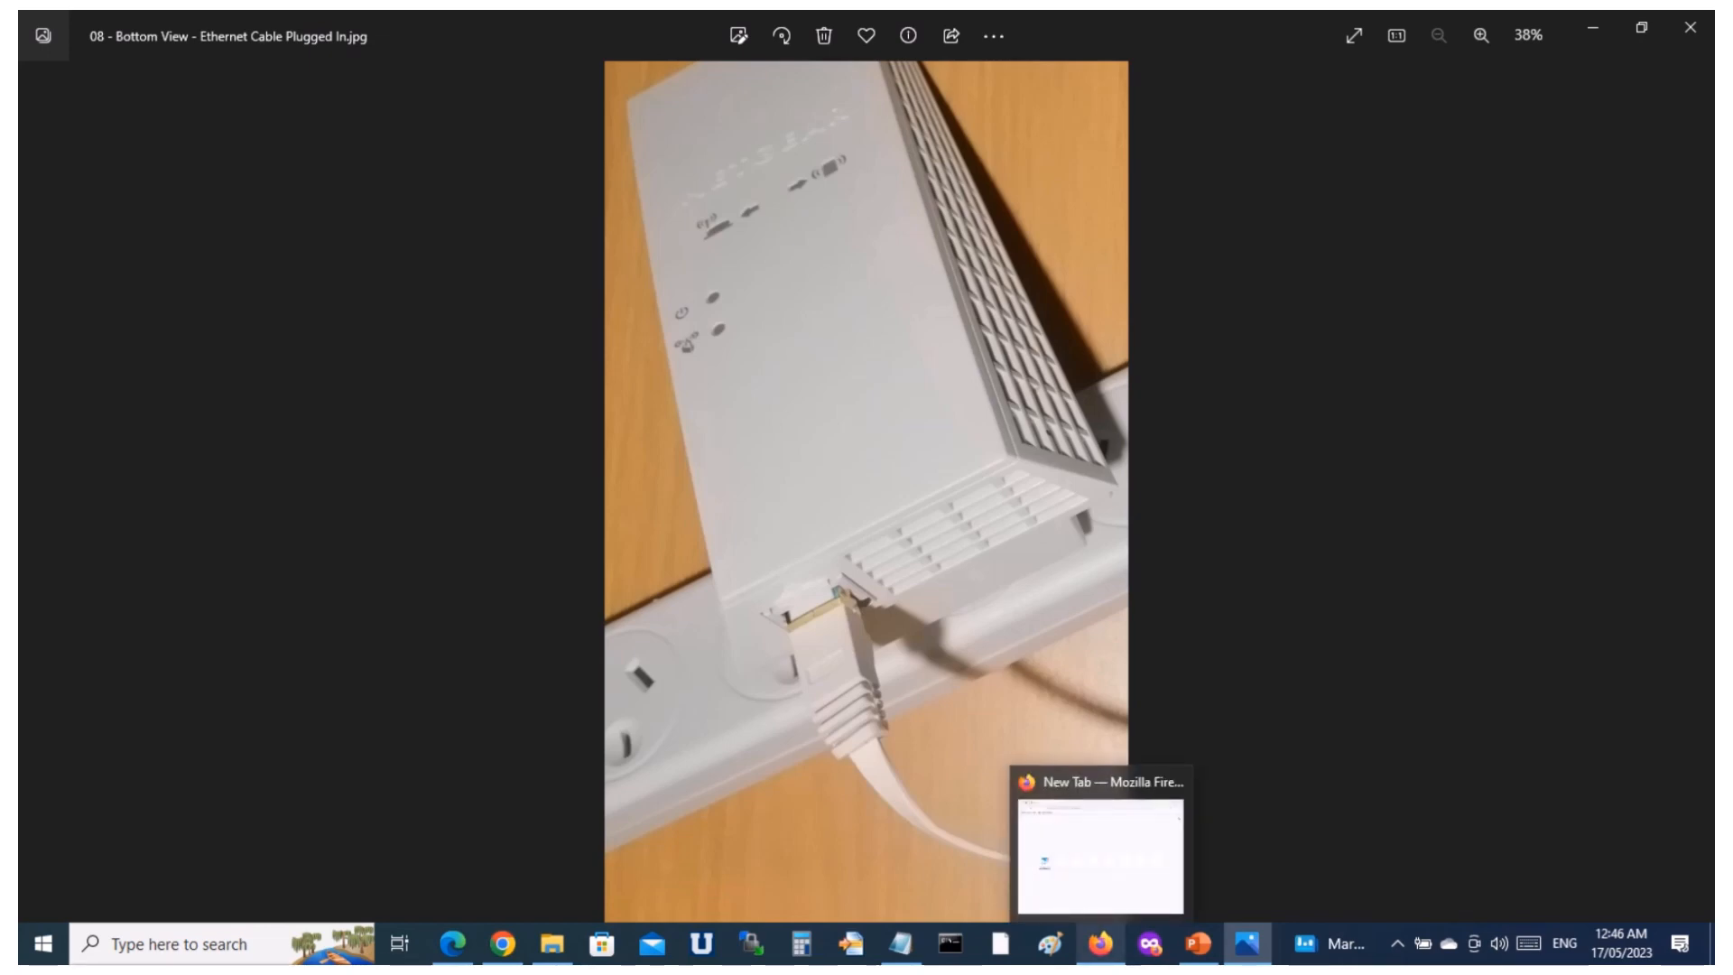
# Bring up Firefox, disconnect the computer from AMKWifi and connect it to the open NETGEAR_EXT network.
pyautogui.click(1101, 943)
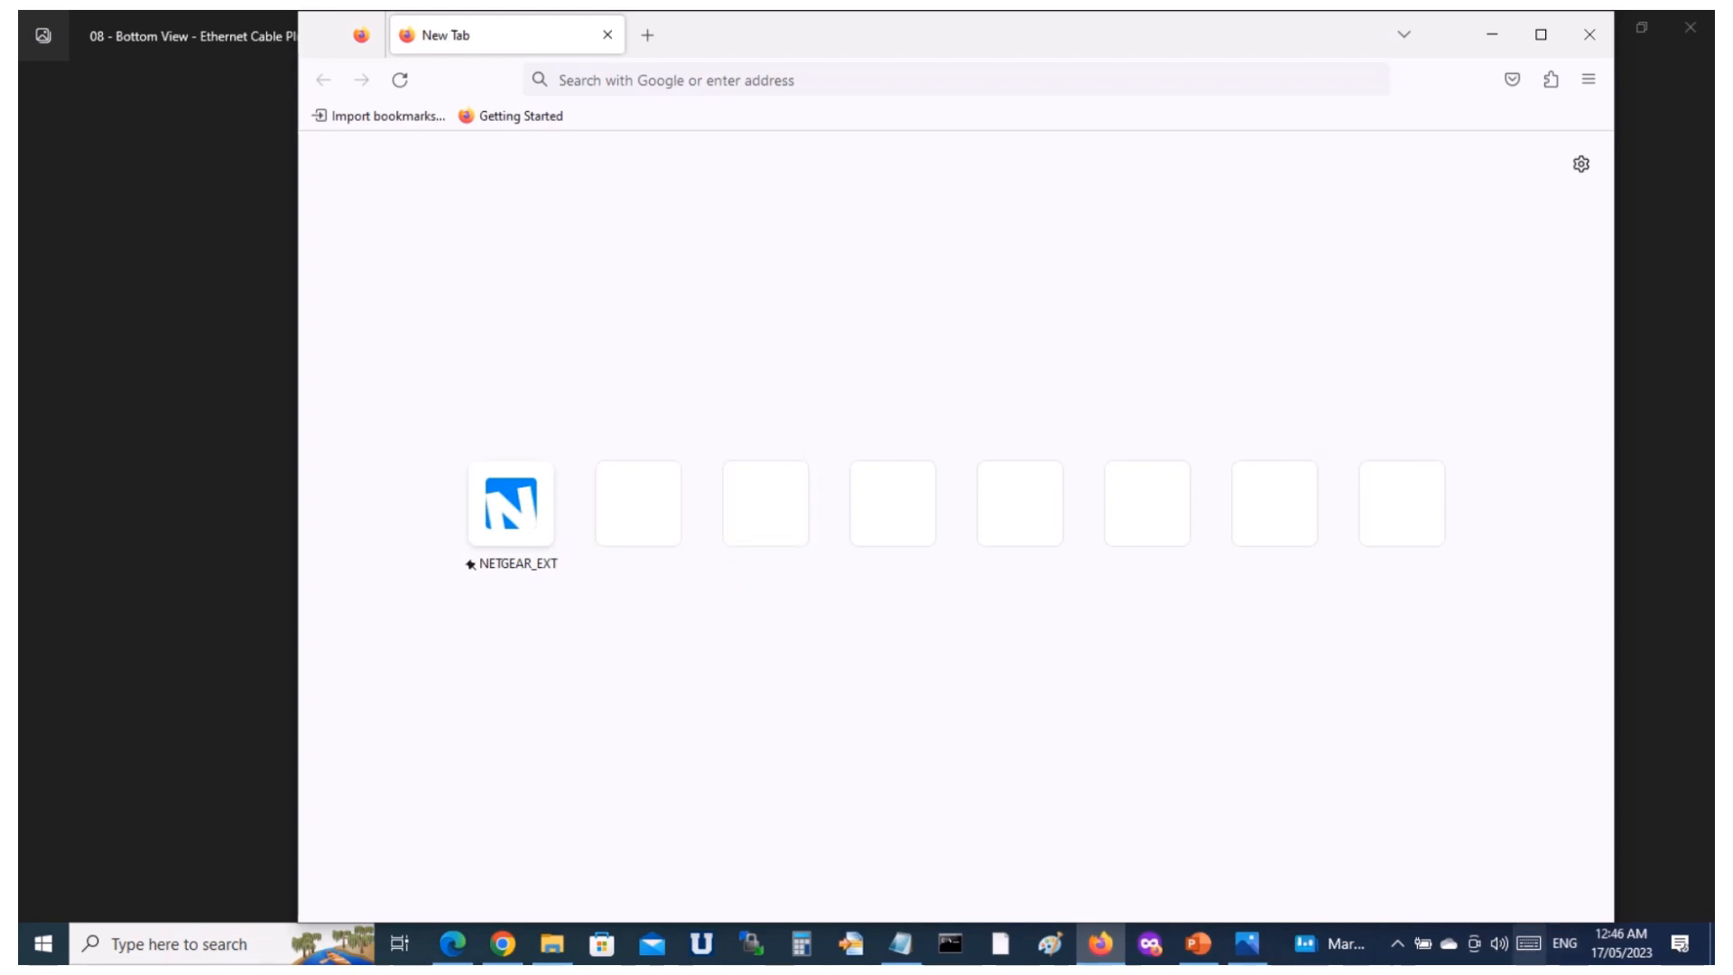
pyautogui.click(1397, 944)
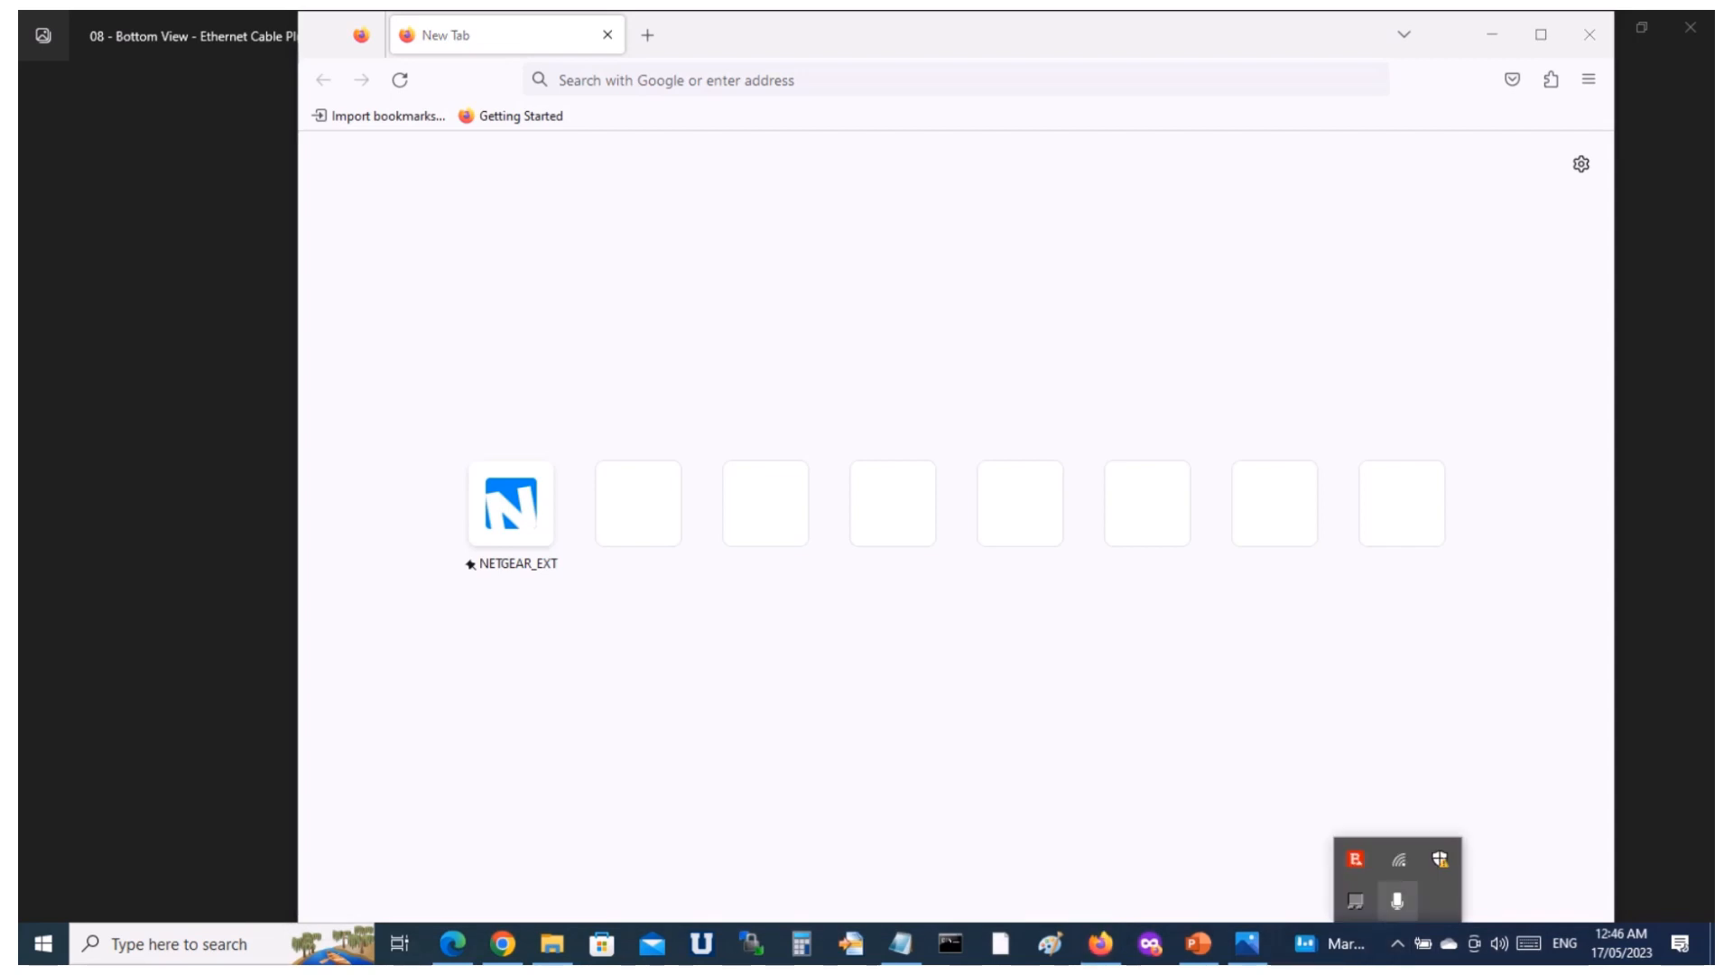
pyautogui.click(1400, 859)
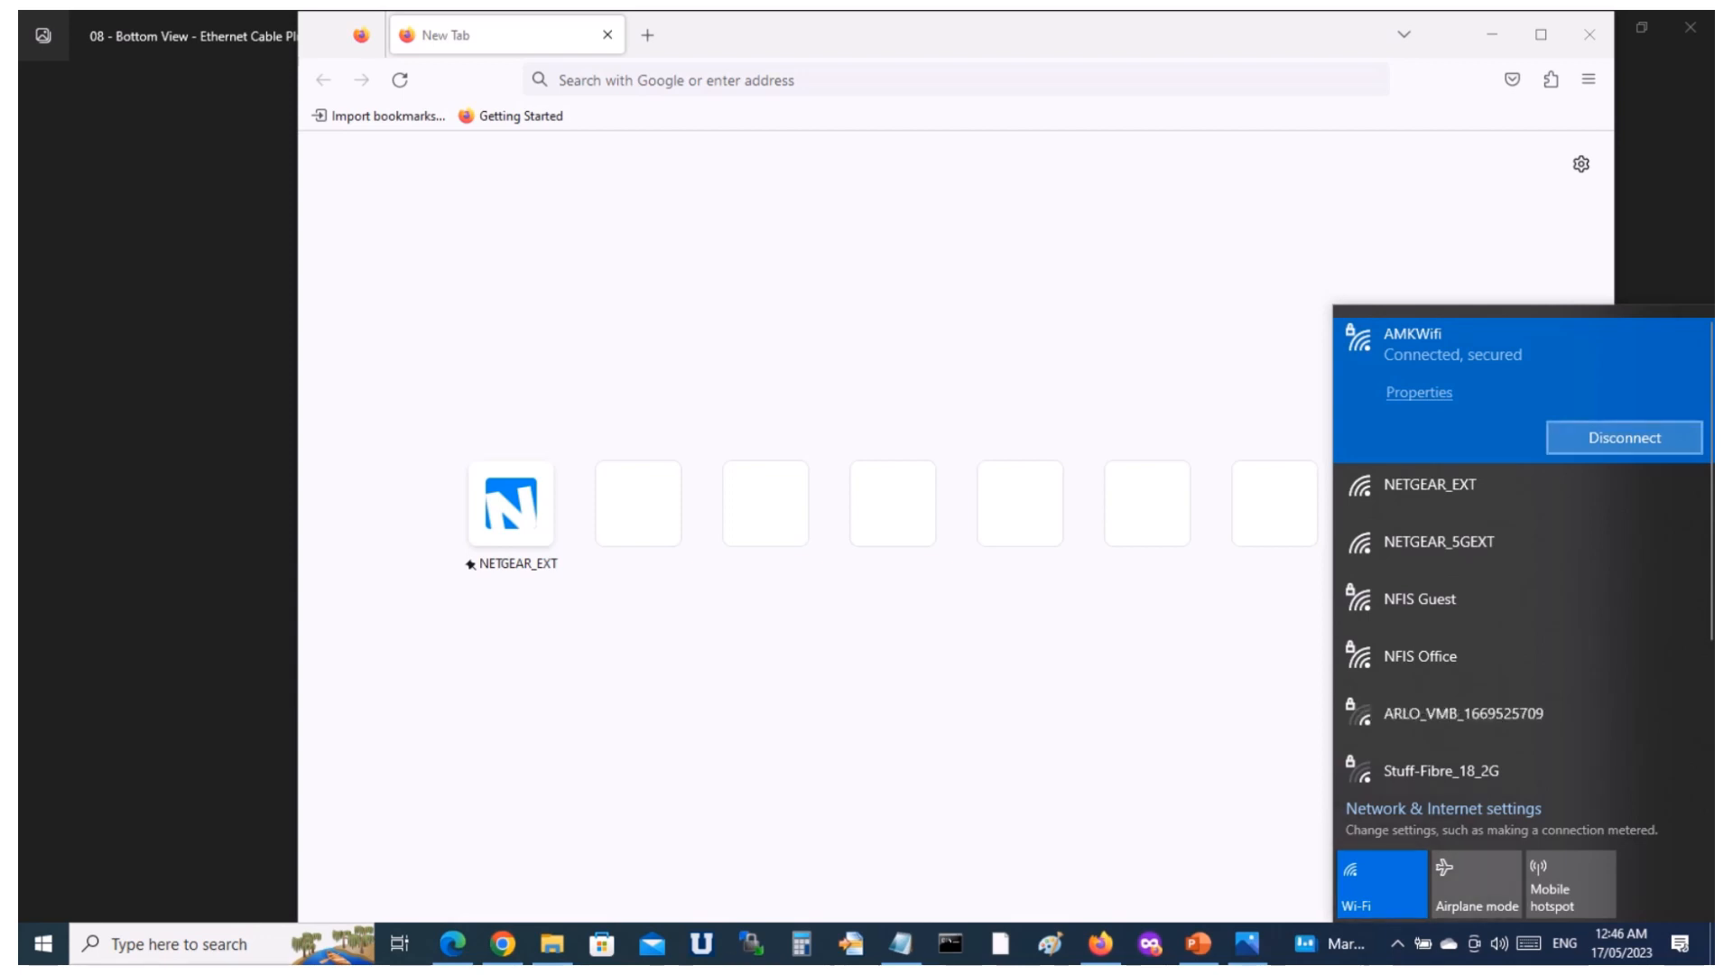
pyautogui.click(1625, 437)
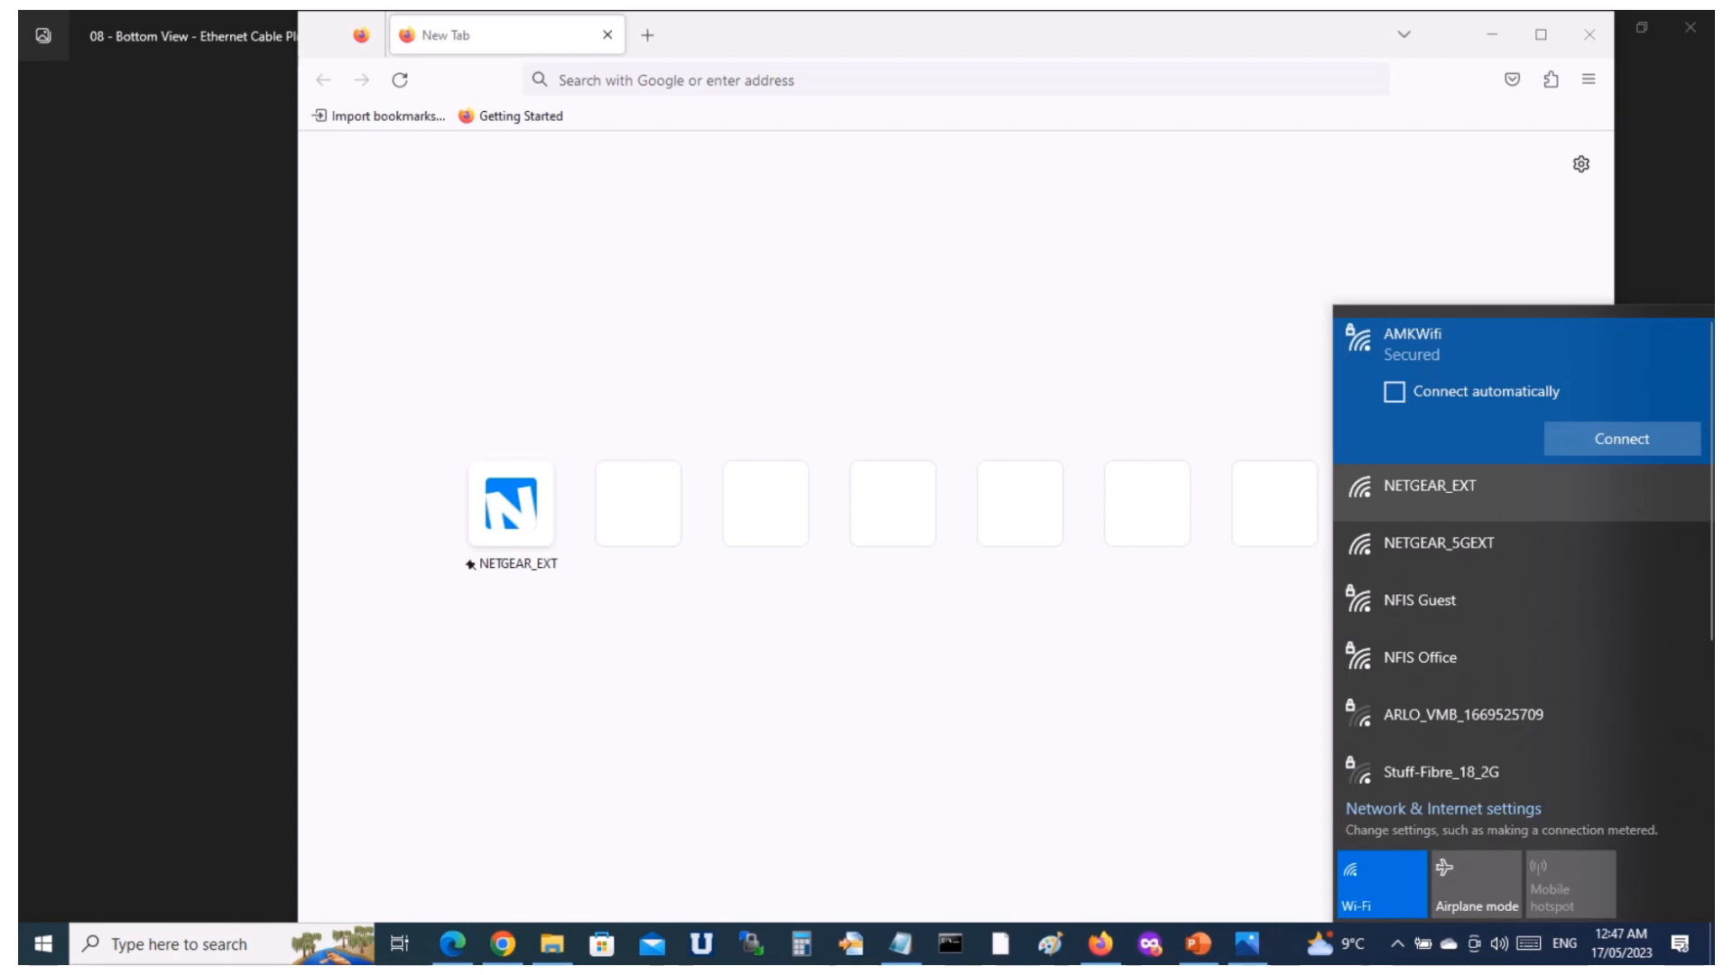
pyautogui.click(1498, 493)
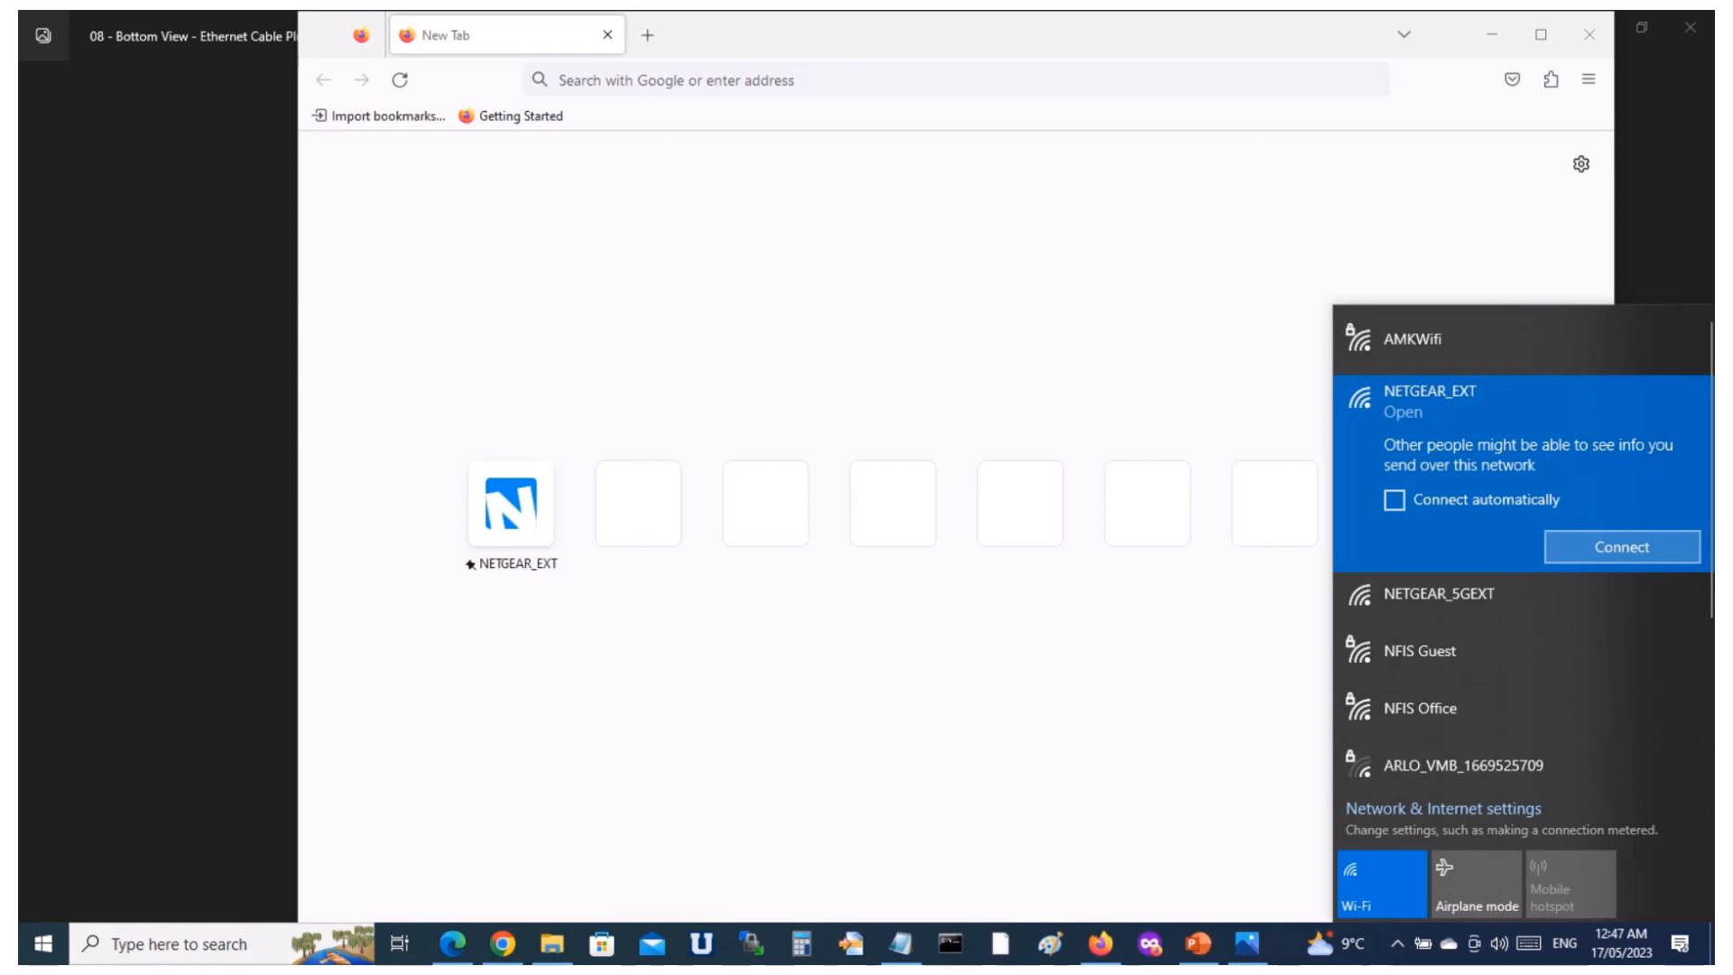
pyautogui.click(1622, 546)
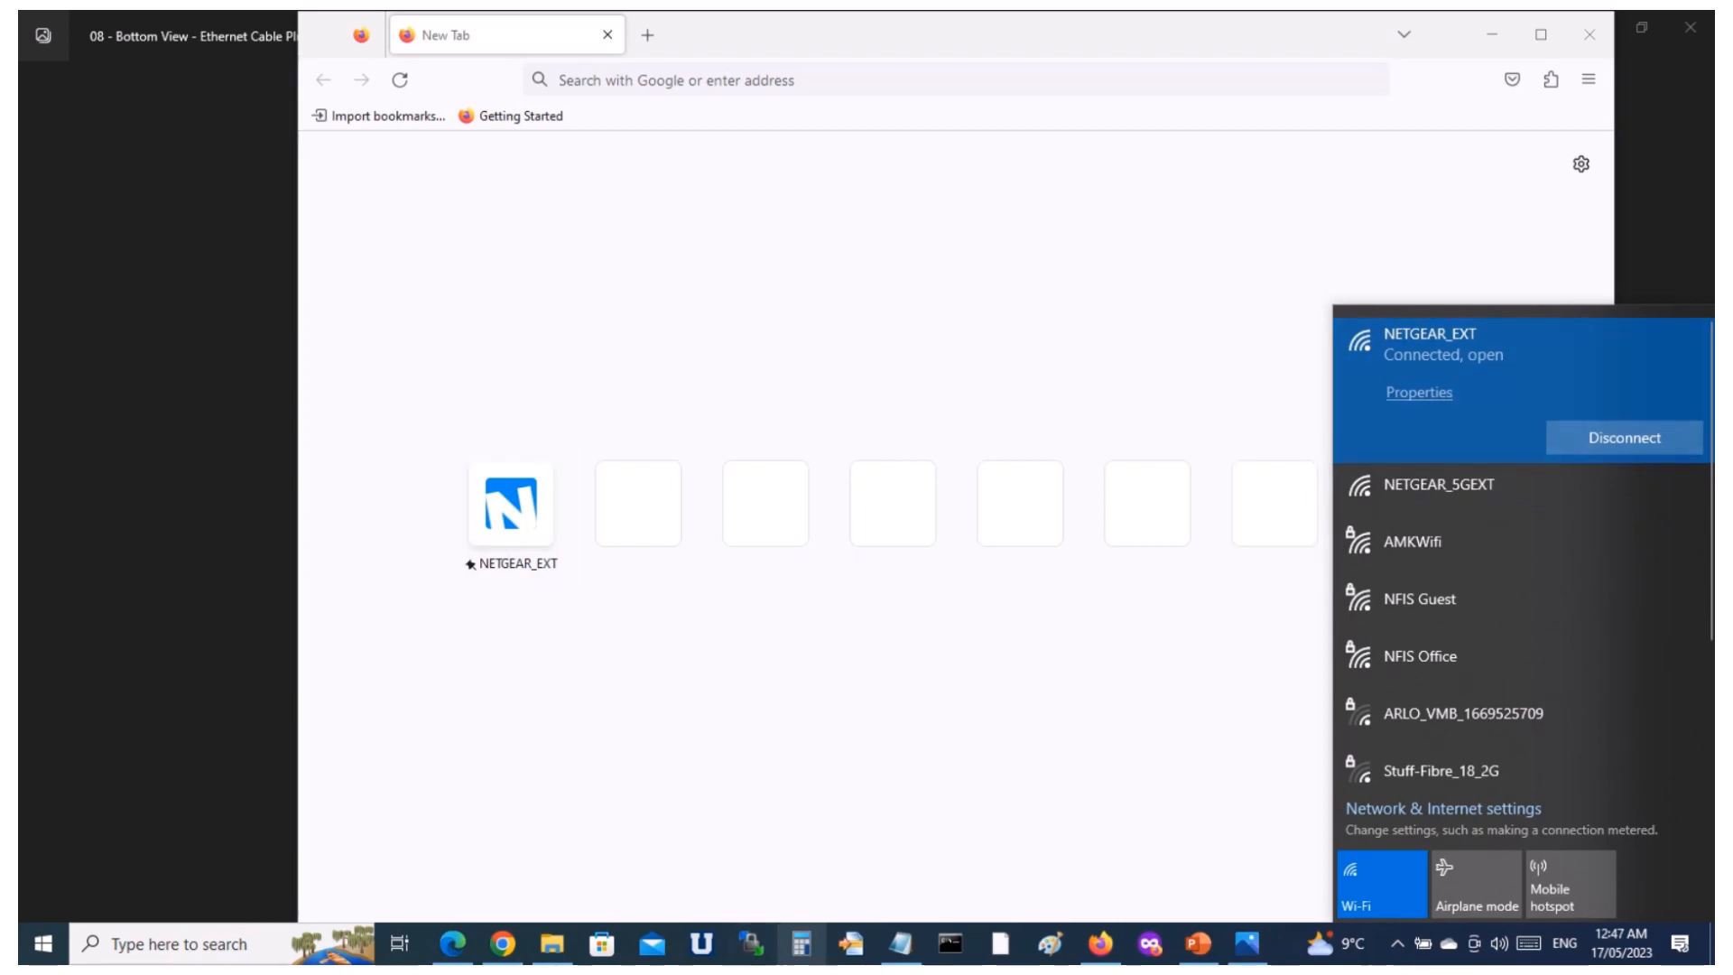
# Find the extender's setup address in the Notepad notes and try to open mywifiext.local in Firefox.
pyautogui.click(900, 943)
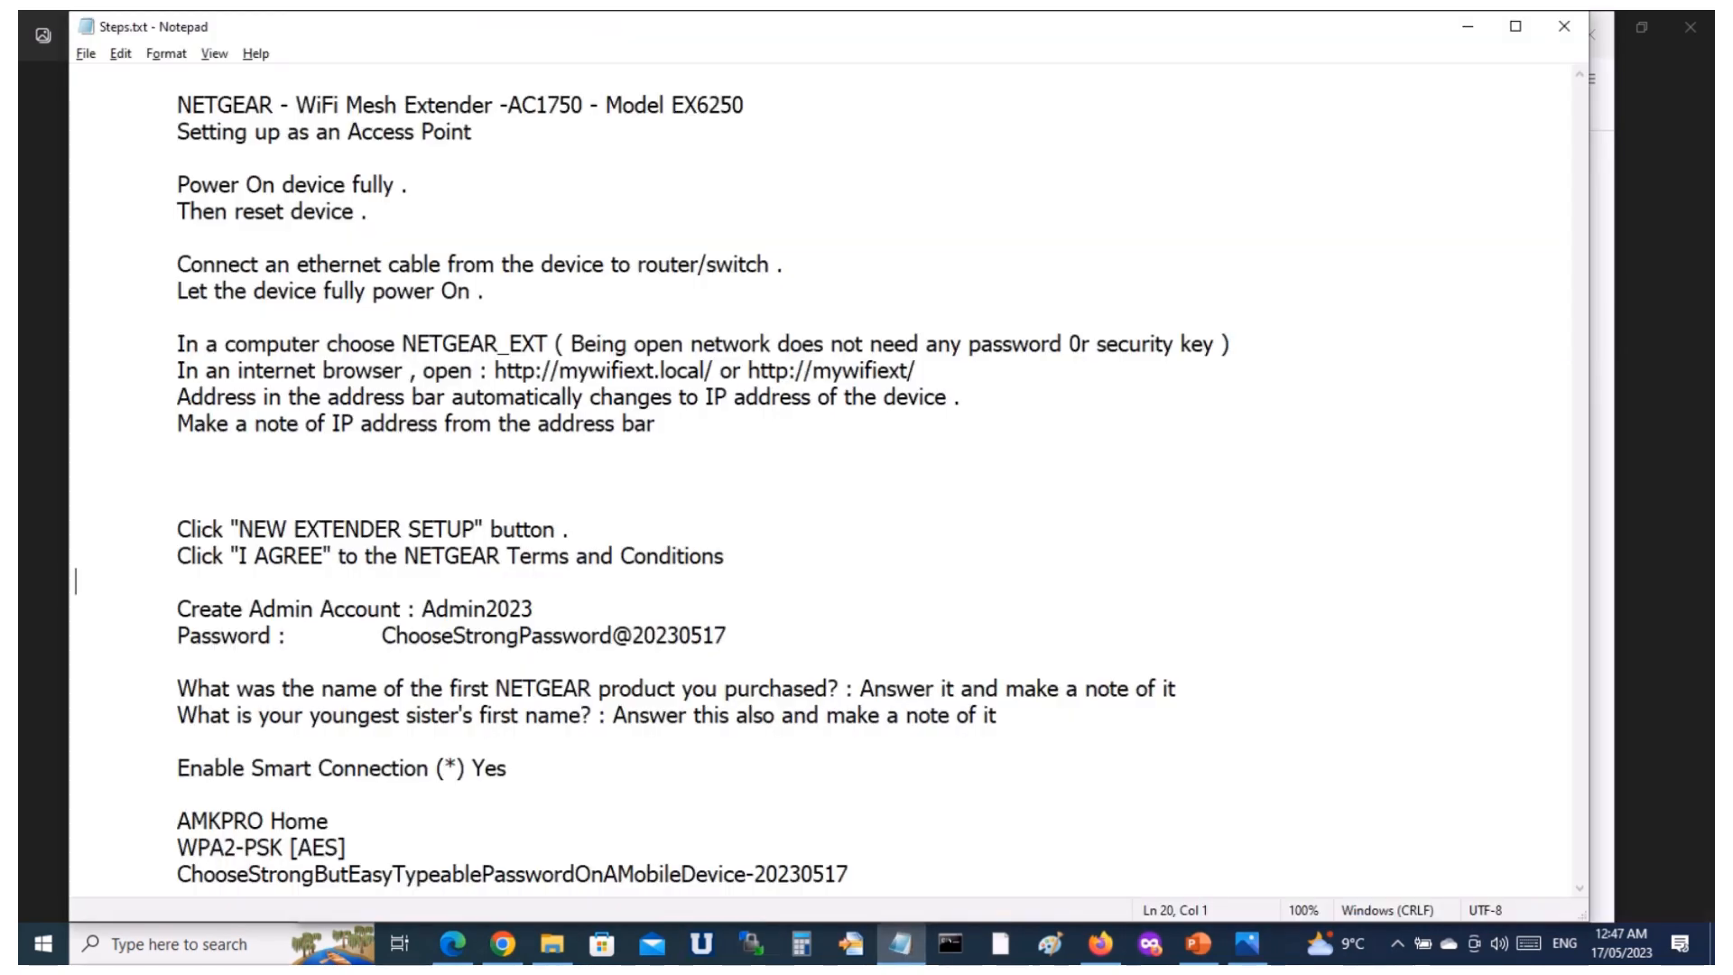
pyautogui.moveTo(714, 371); pyautogui.dragTo(495, 371)
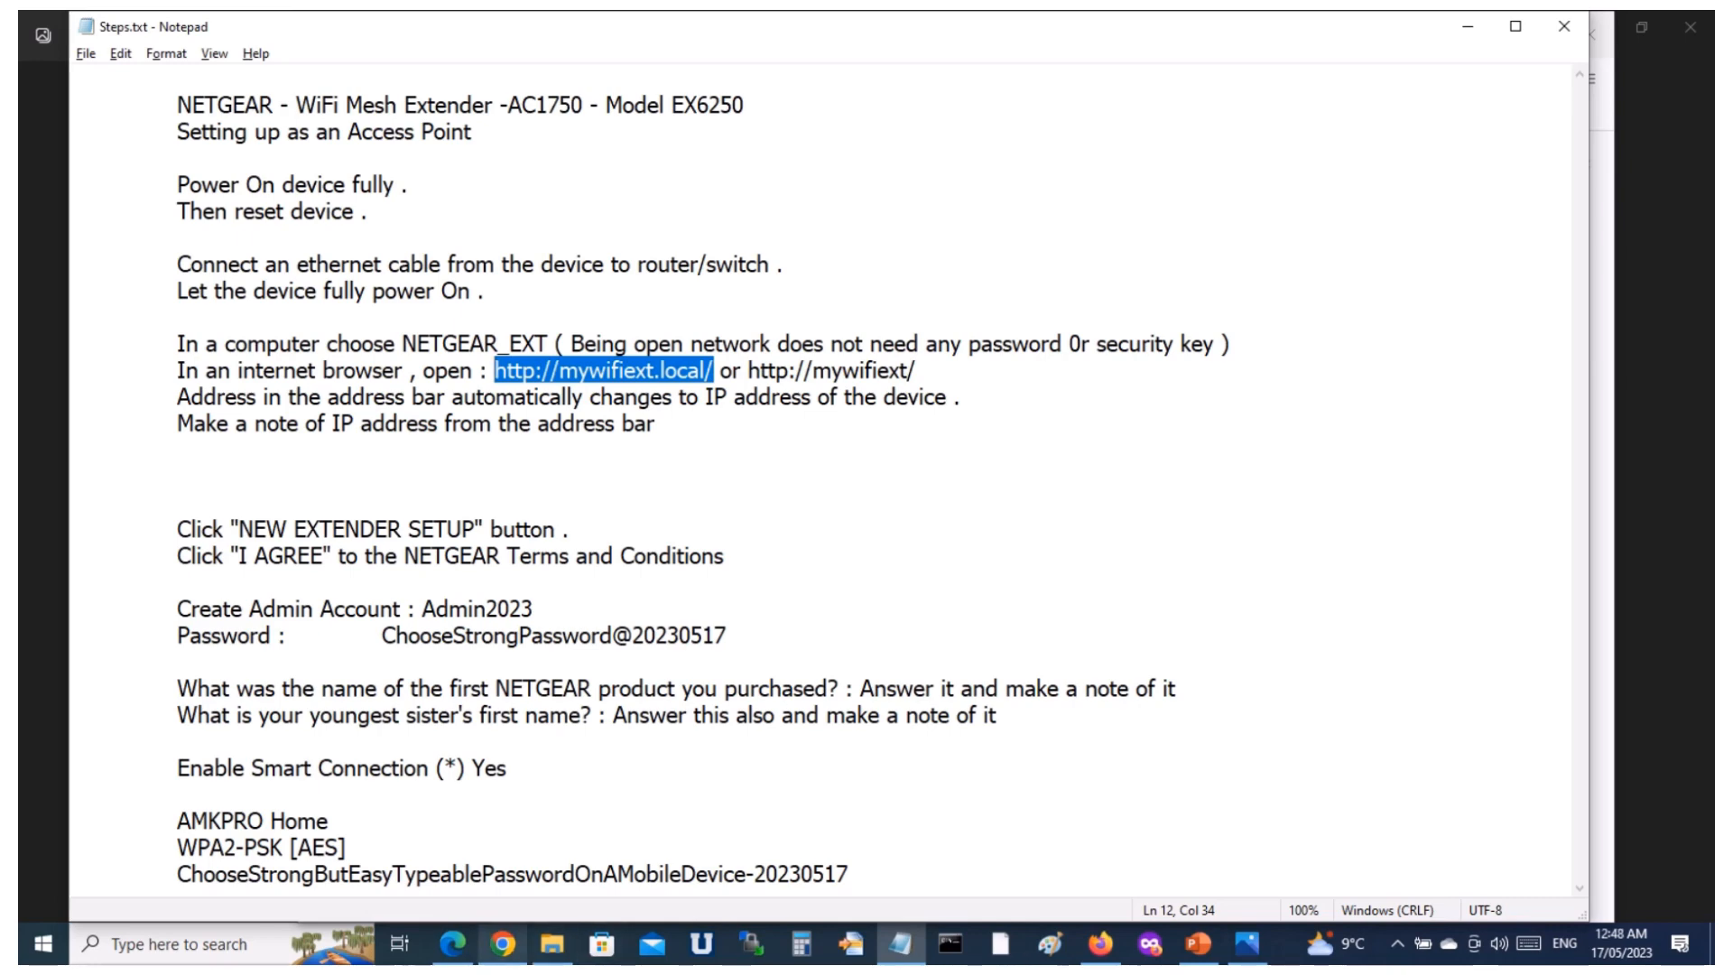
pyautogui.click(1100, 943)
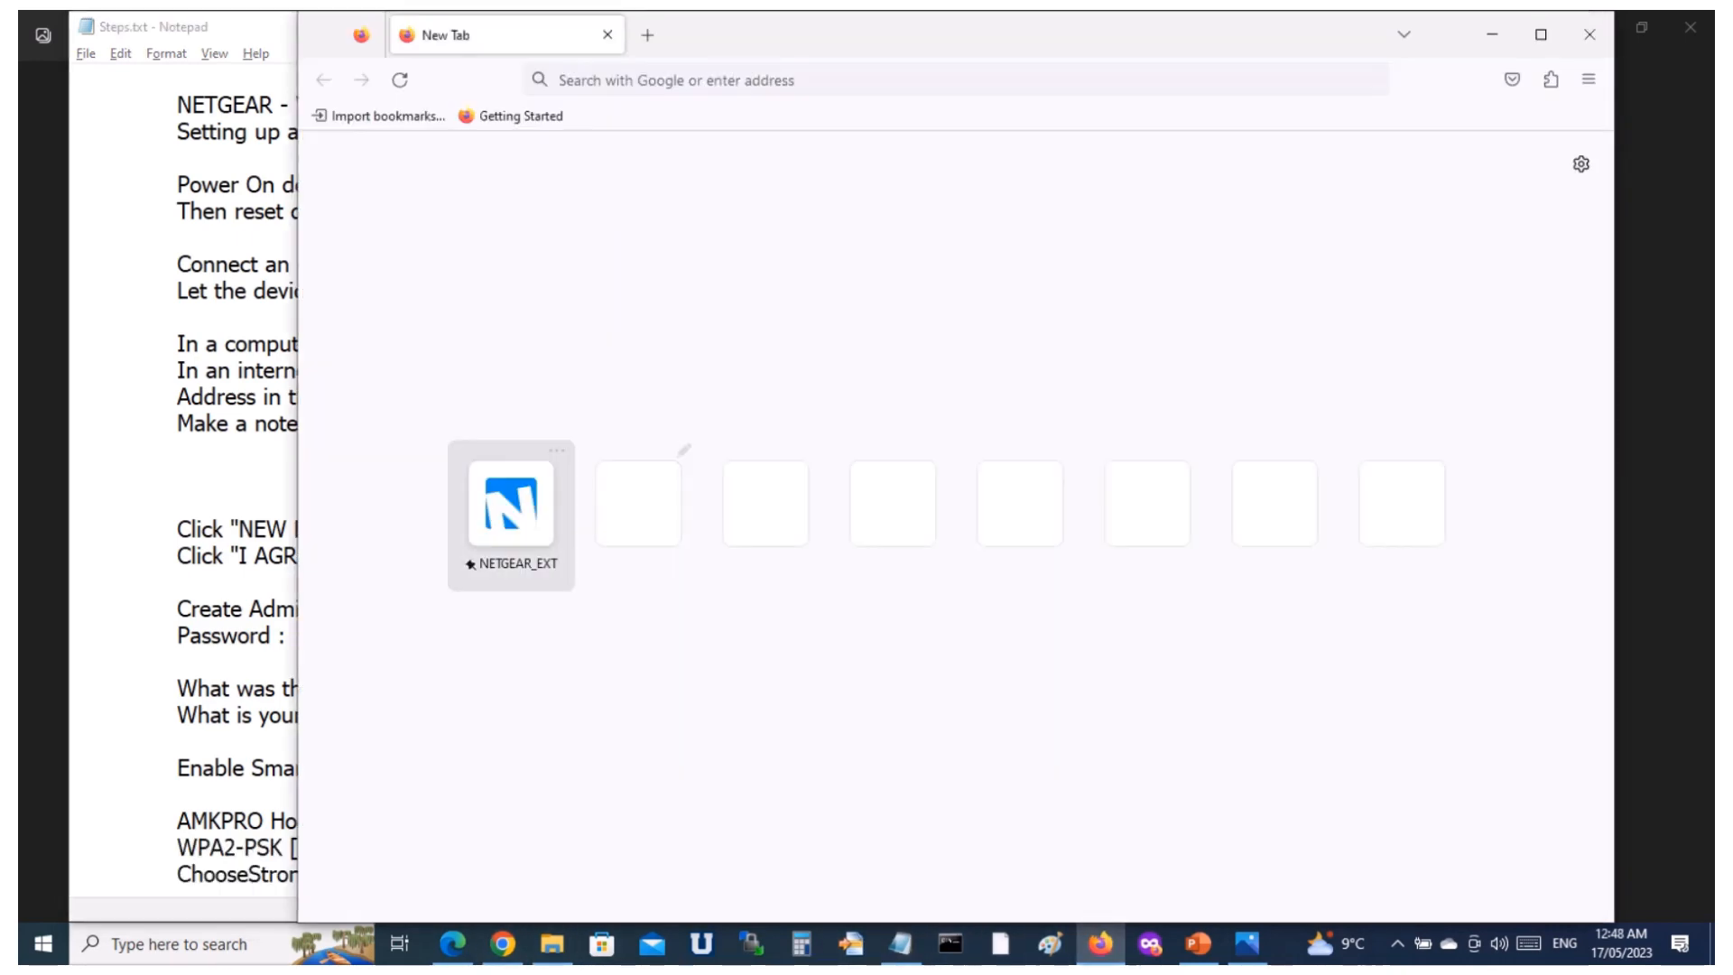
pyautogui.click(511, 503)
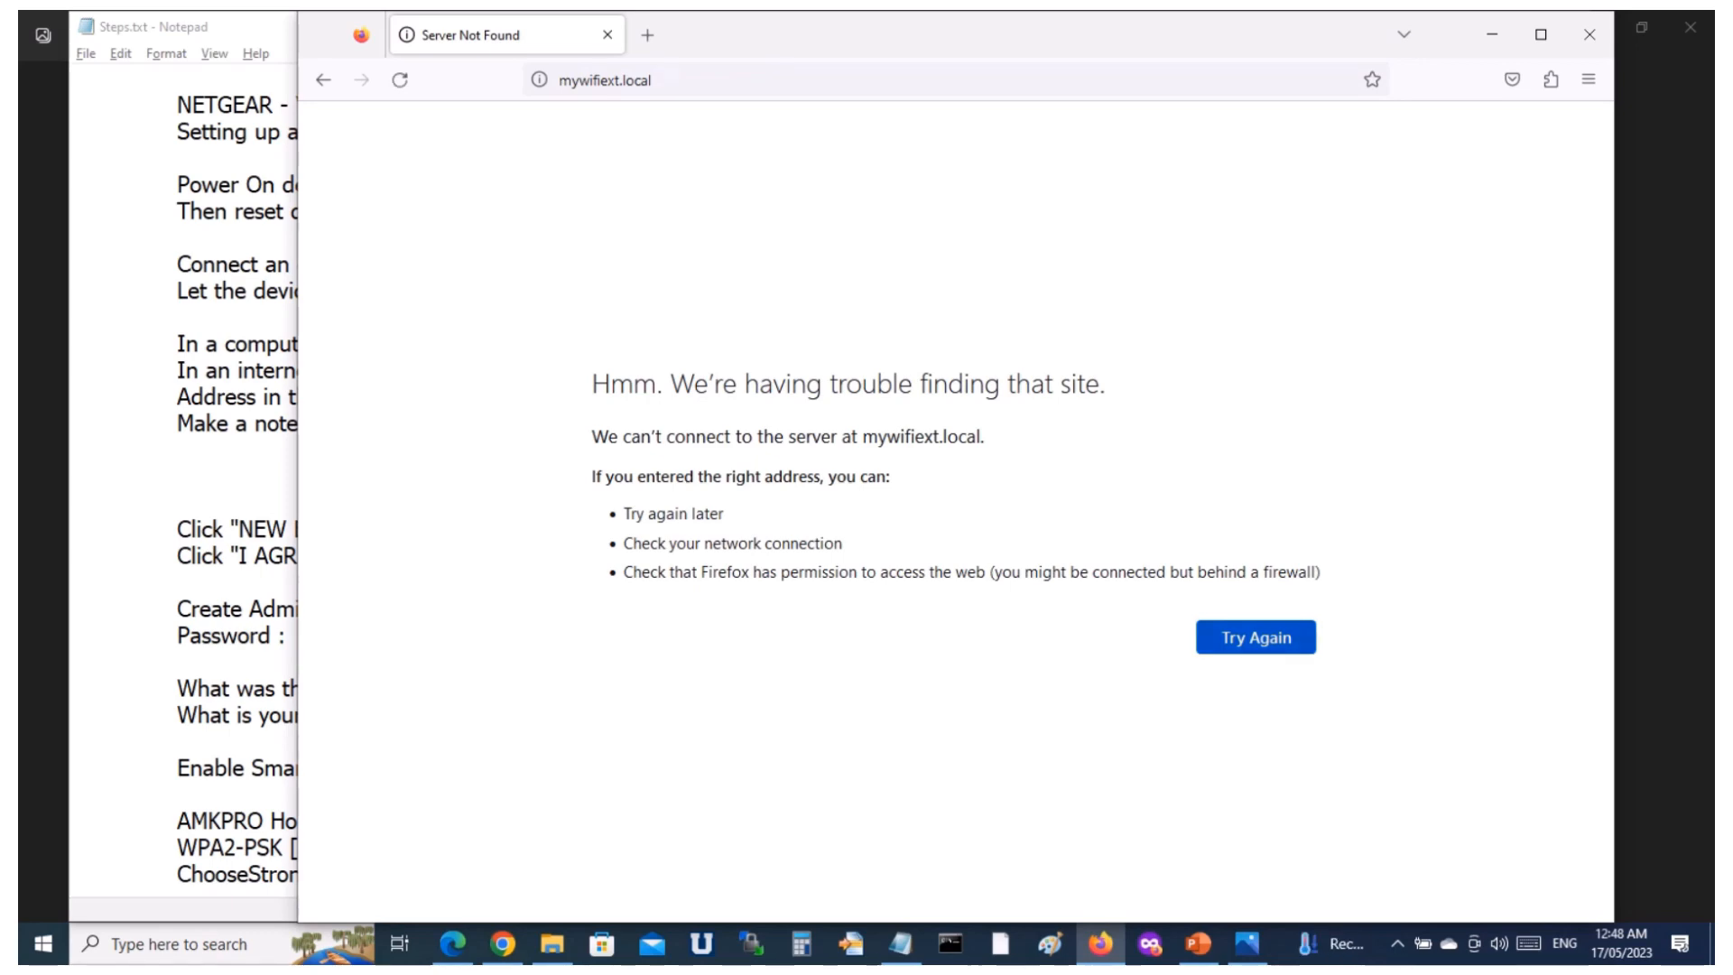
pyautogui.click(1256, 637)
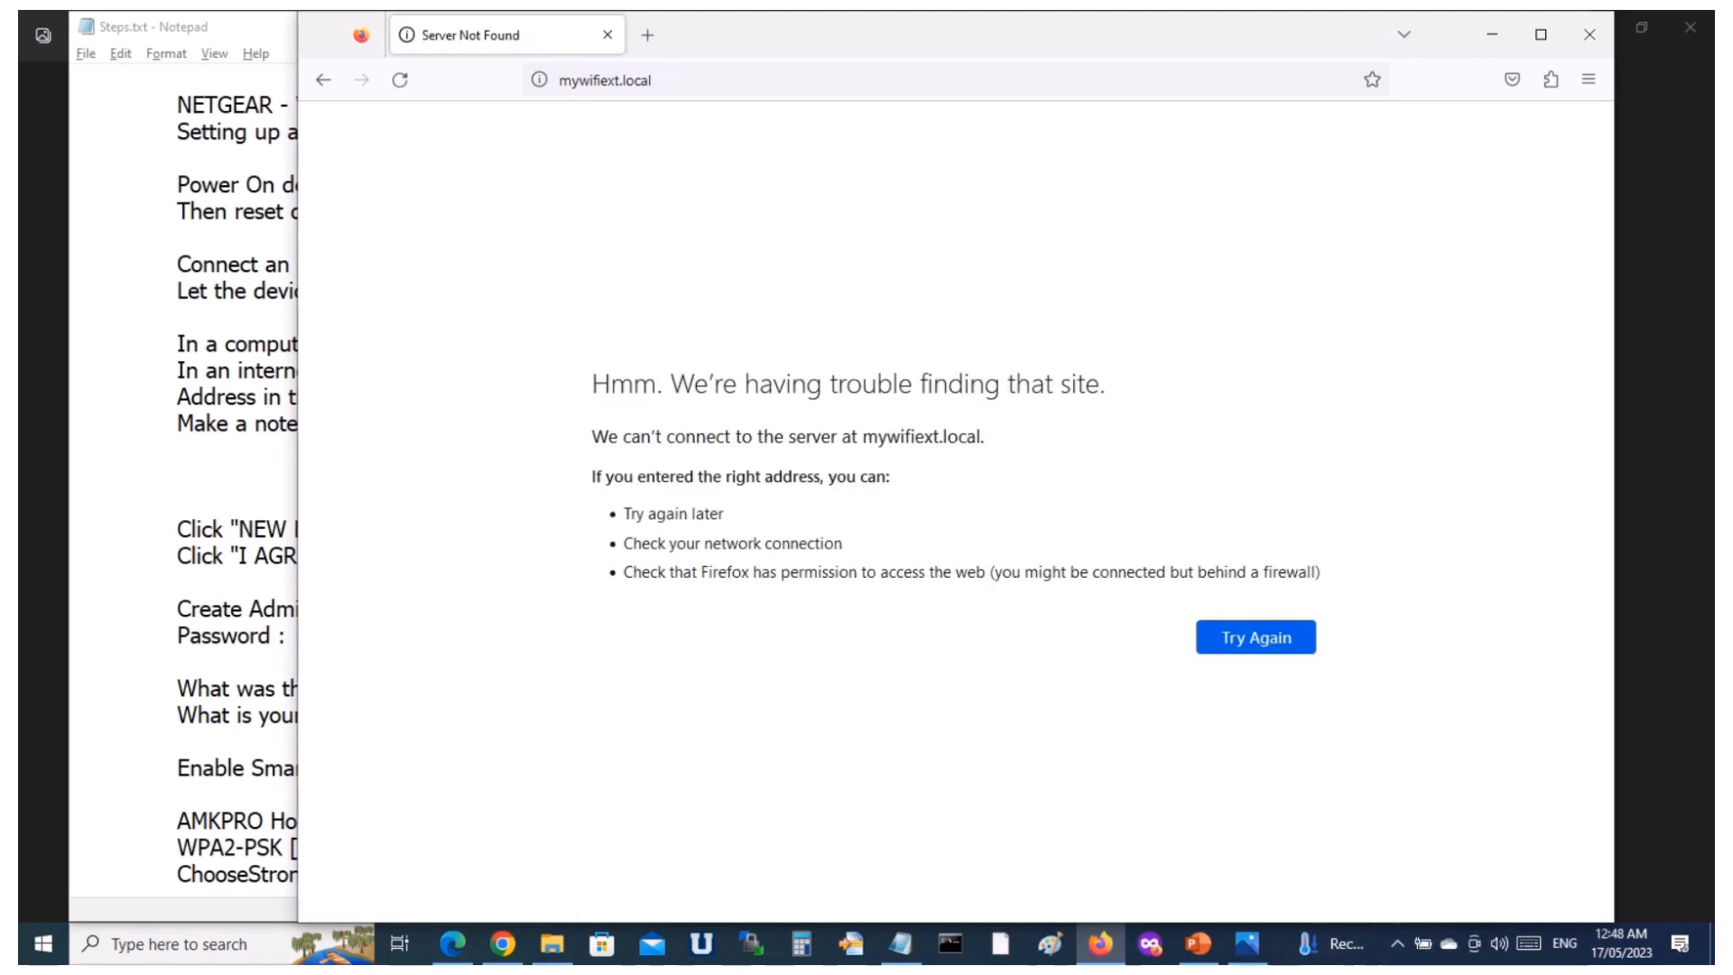
# Reconnect the computer to the NETGEAR_EXT Wi-Fi network with automatic connection enabled.
pyautogui.hotkey('ctrl', 'l')
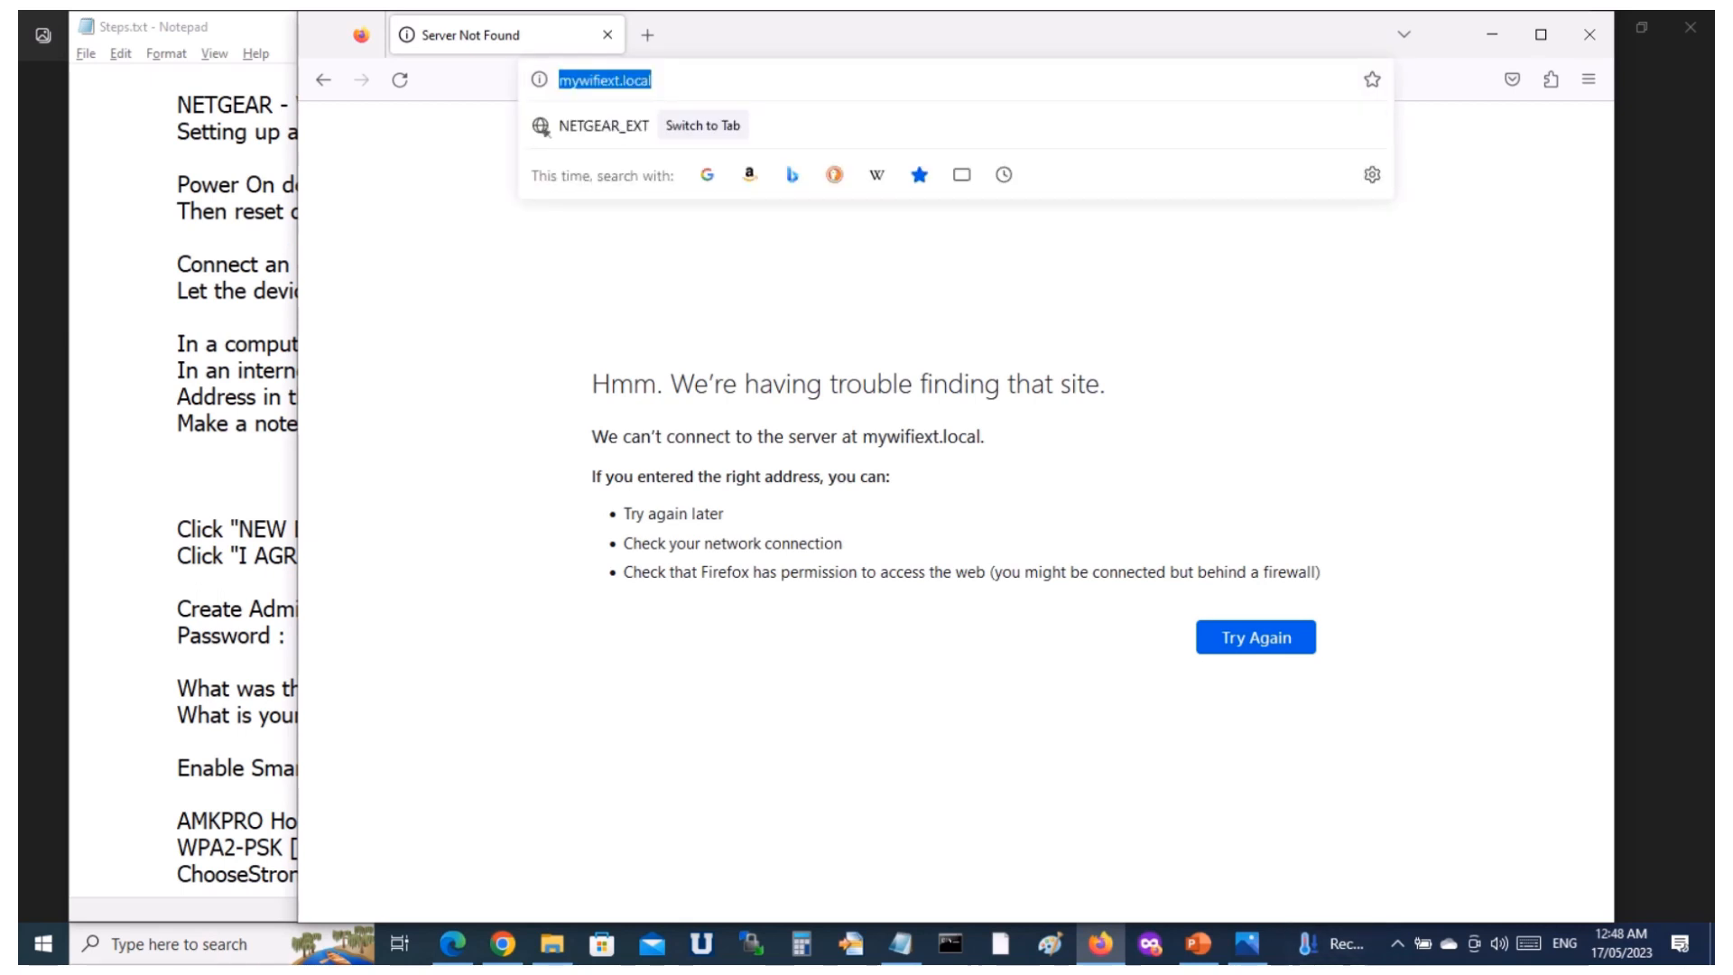
pyautogui.click(1397, 943)
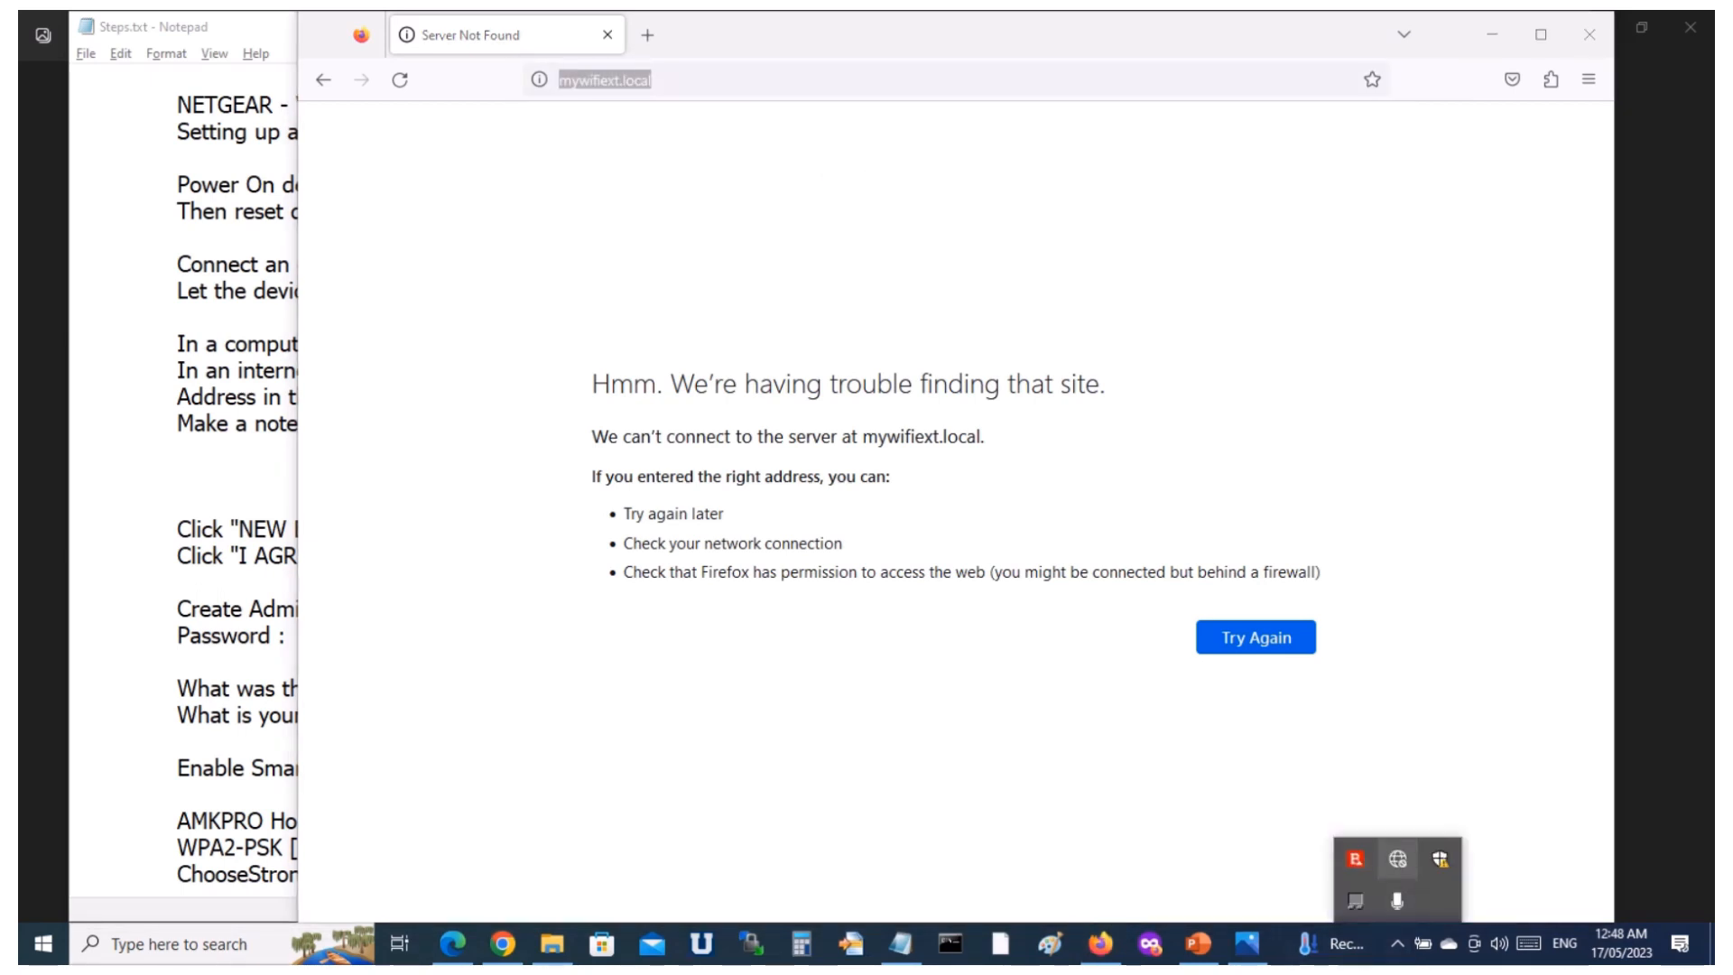
pyautogui.click(1398, 858)
pyautogui.click(1435, 343)
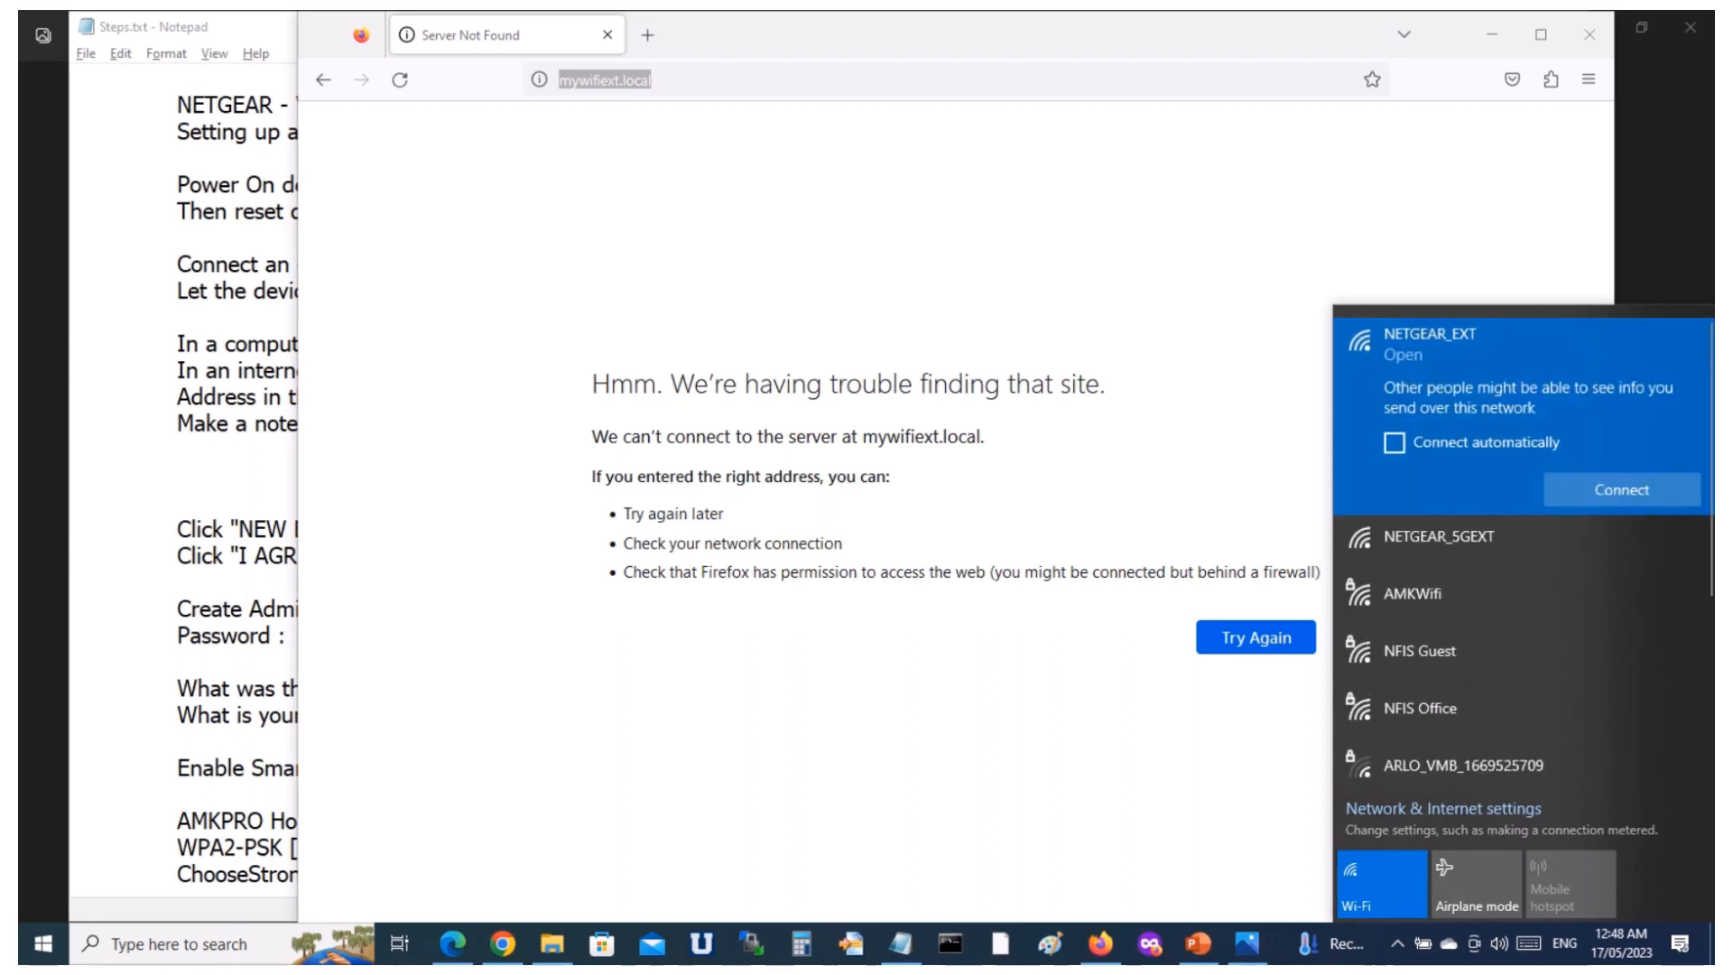
pyautogui.click(1395, 443)
pyautogui.click(1622, 491)
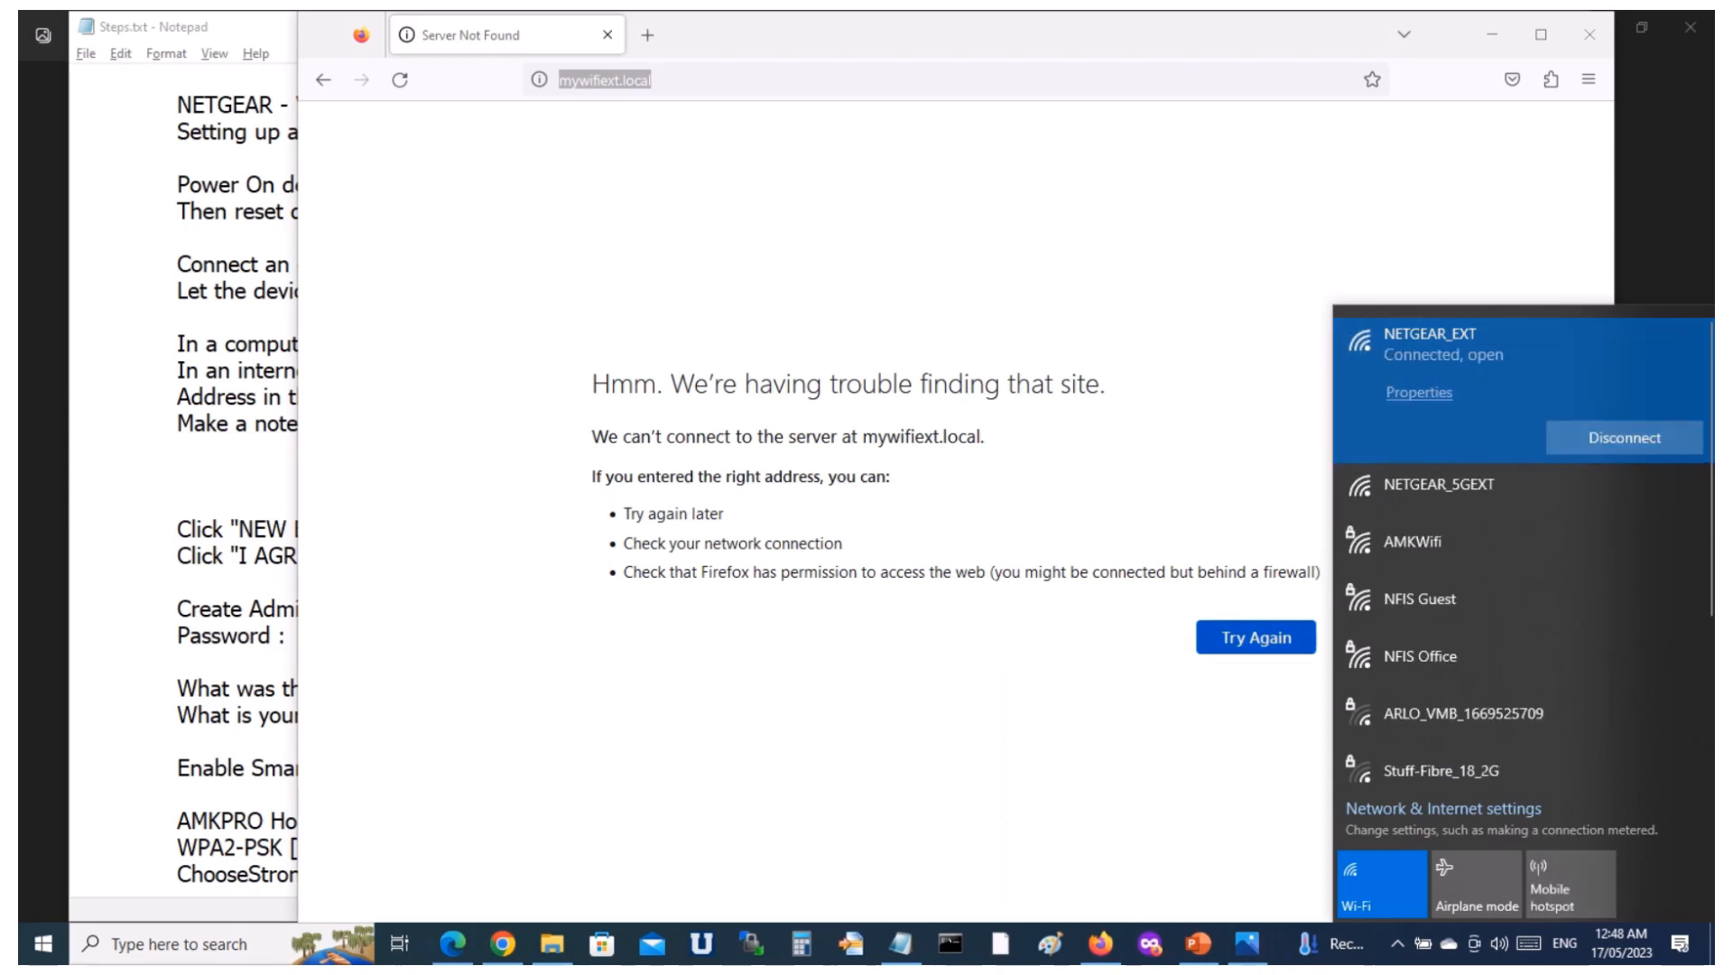
# Reload mywifiext.local and mark NETGEAR_EXT as not the home network in the security alert.
pyautogui.click(1256, 638)
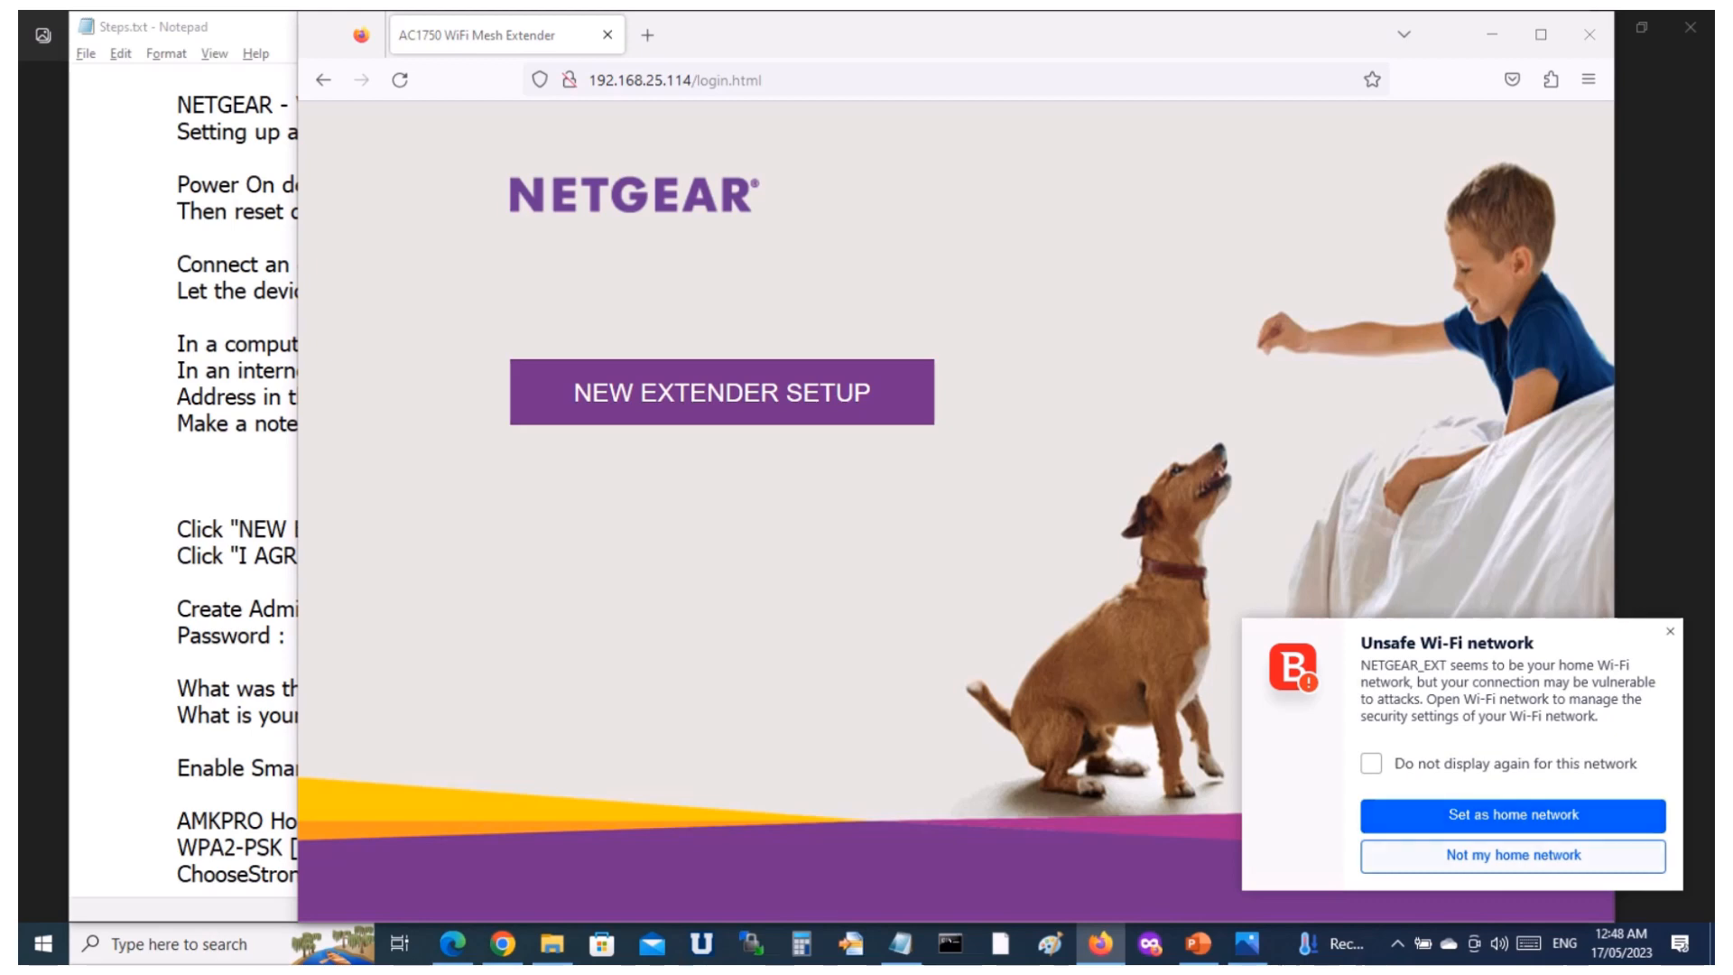
pyautogui.click(1514, 856)
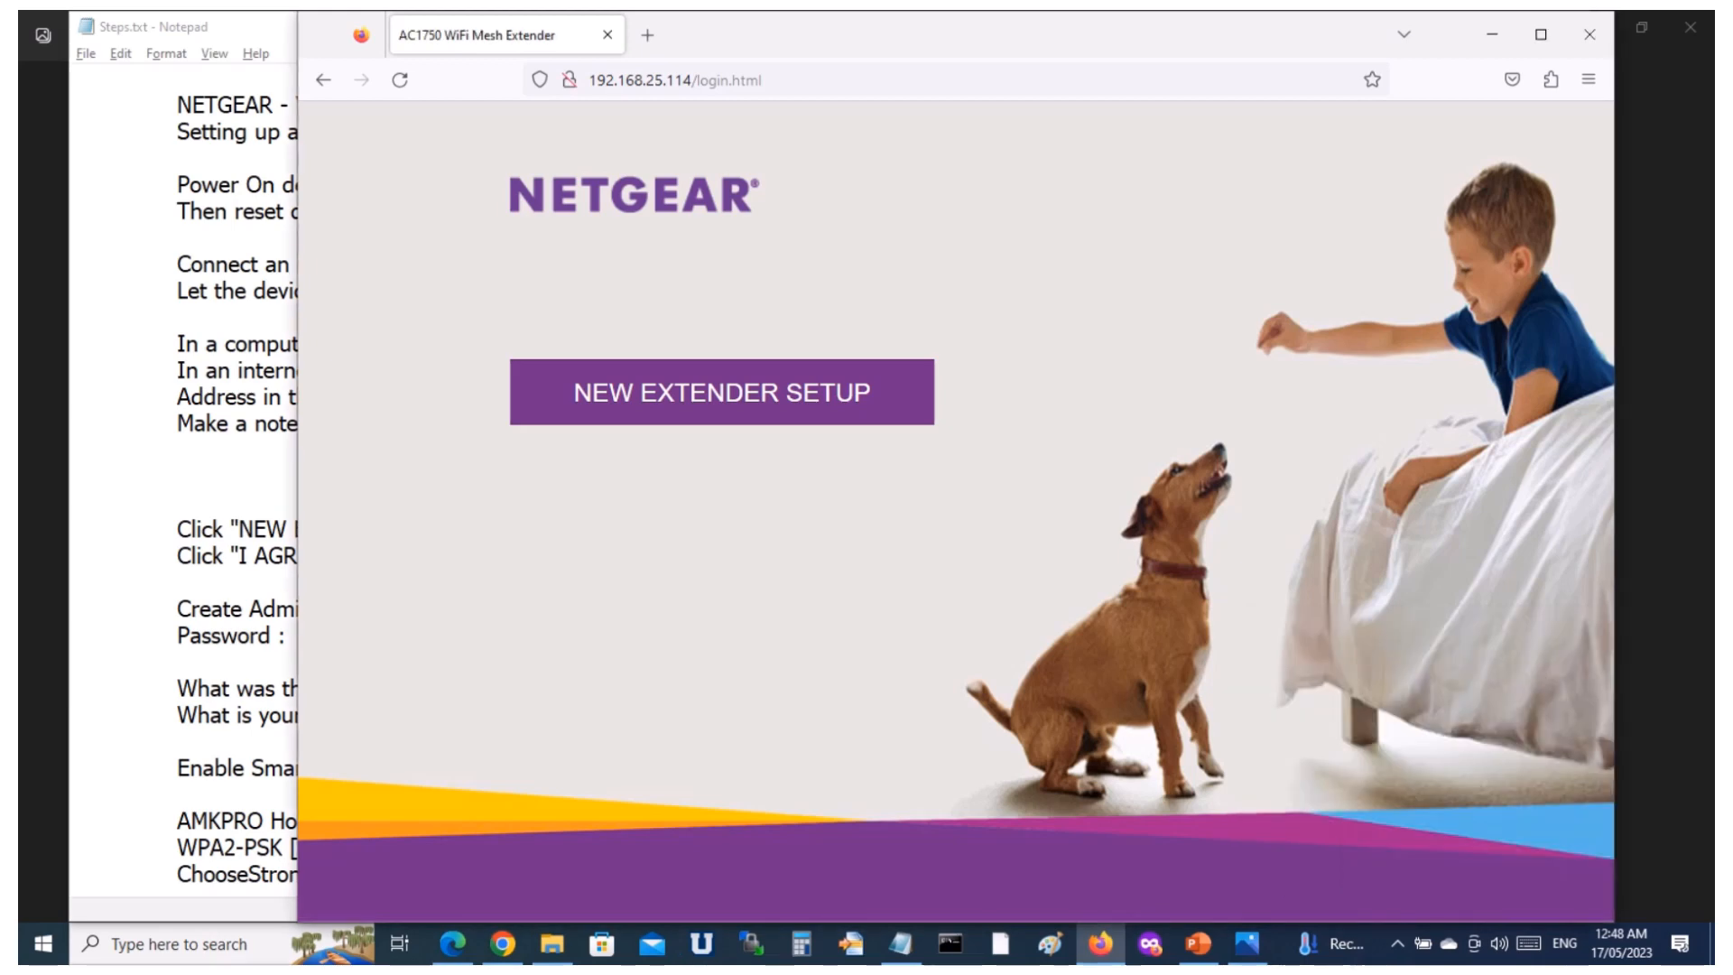
# Copy the extender's login page address from Firefox into the blank line of the Notepad notes and save the file.
pyautogui.click(722, 81)
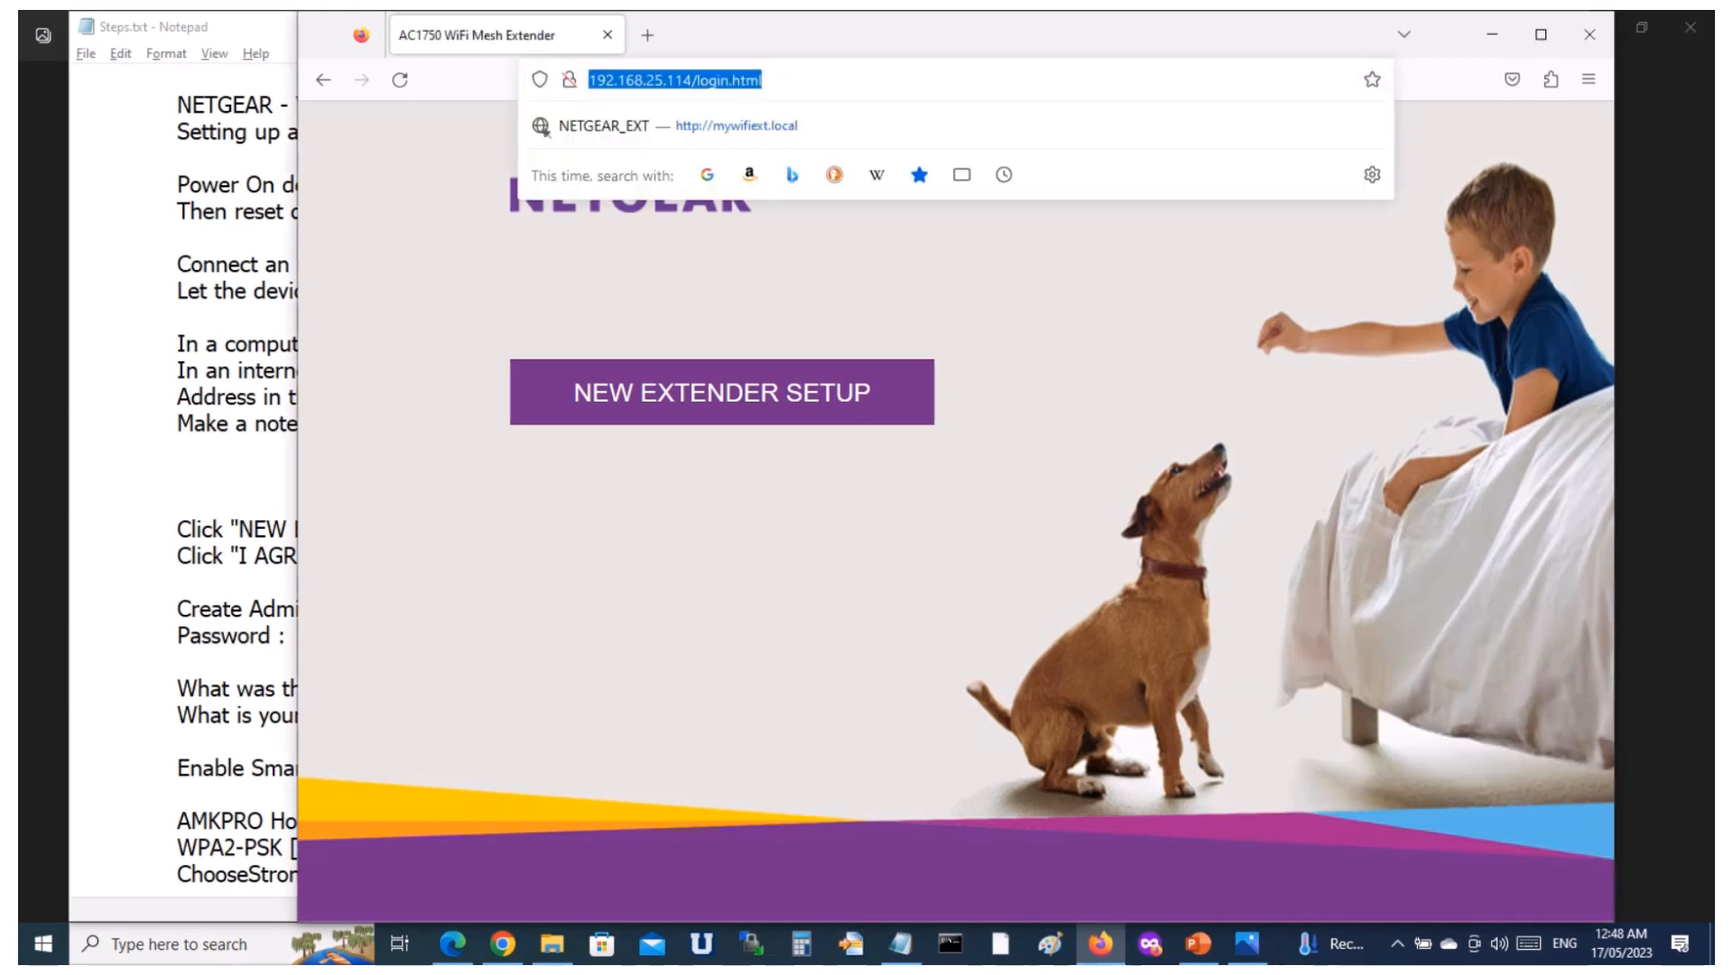
pyautogui.rightClick(723, 80)
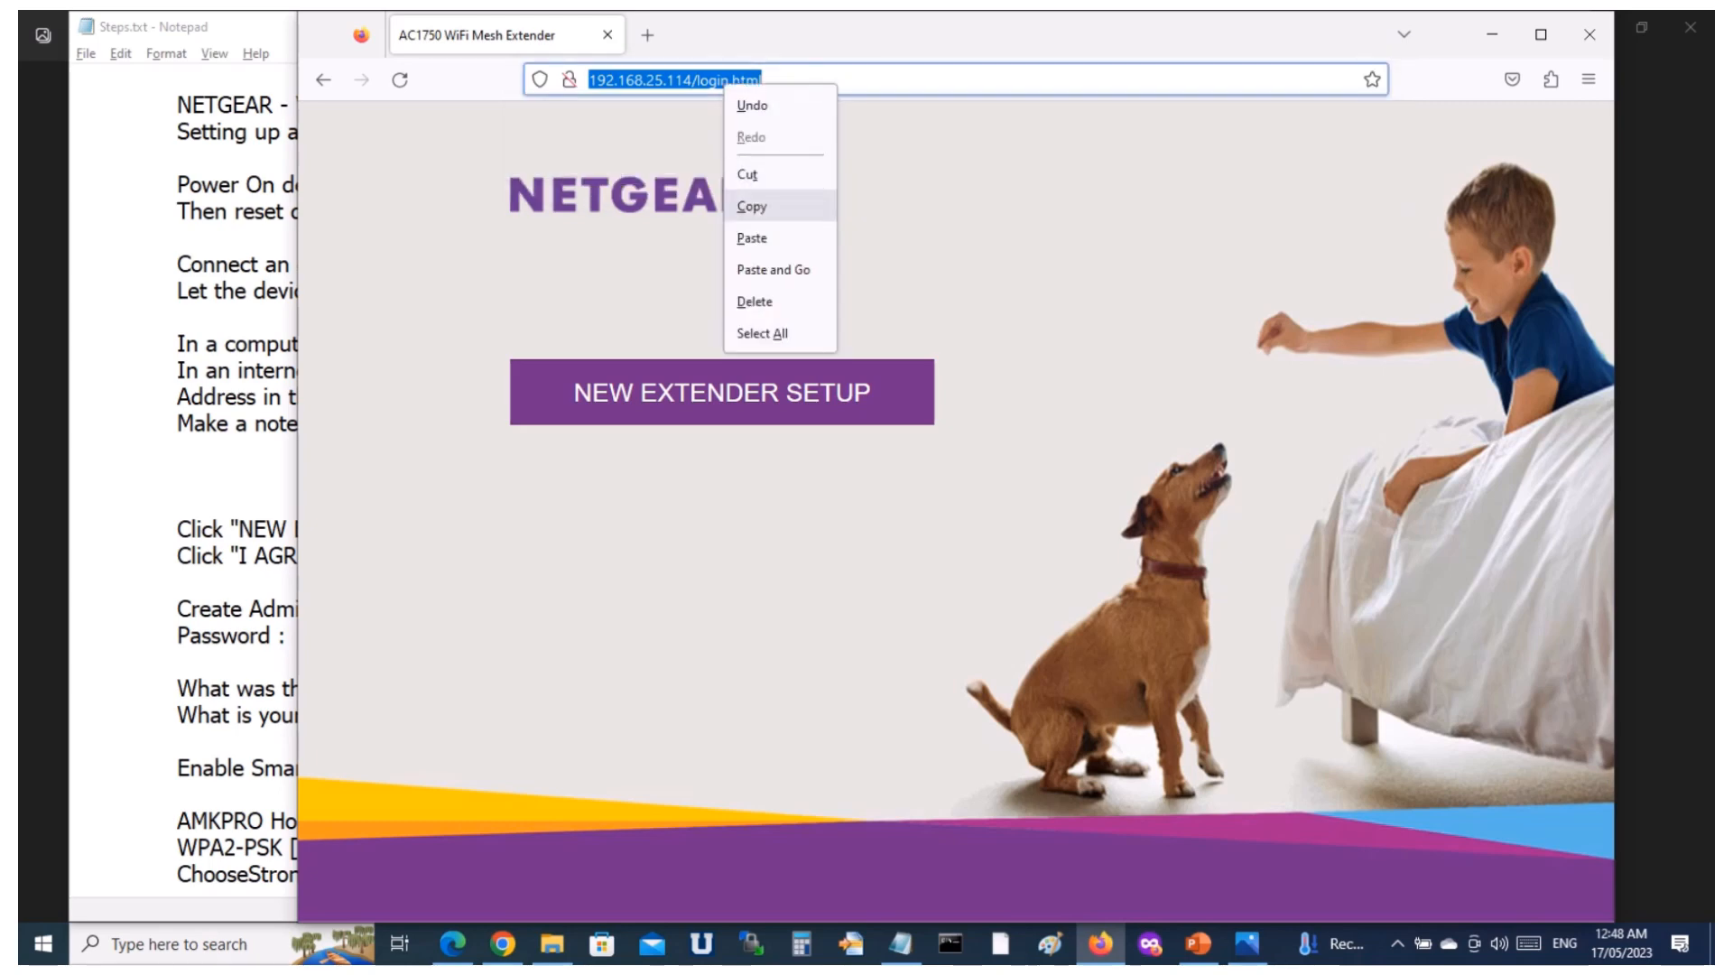
pyautogui.click(752, 205)
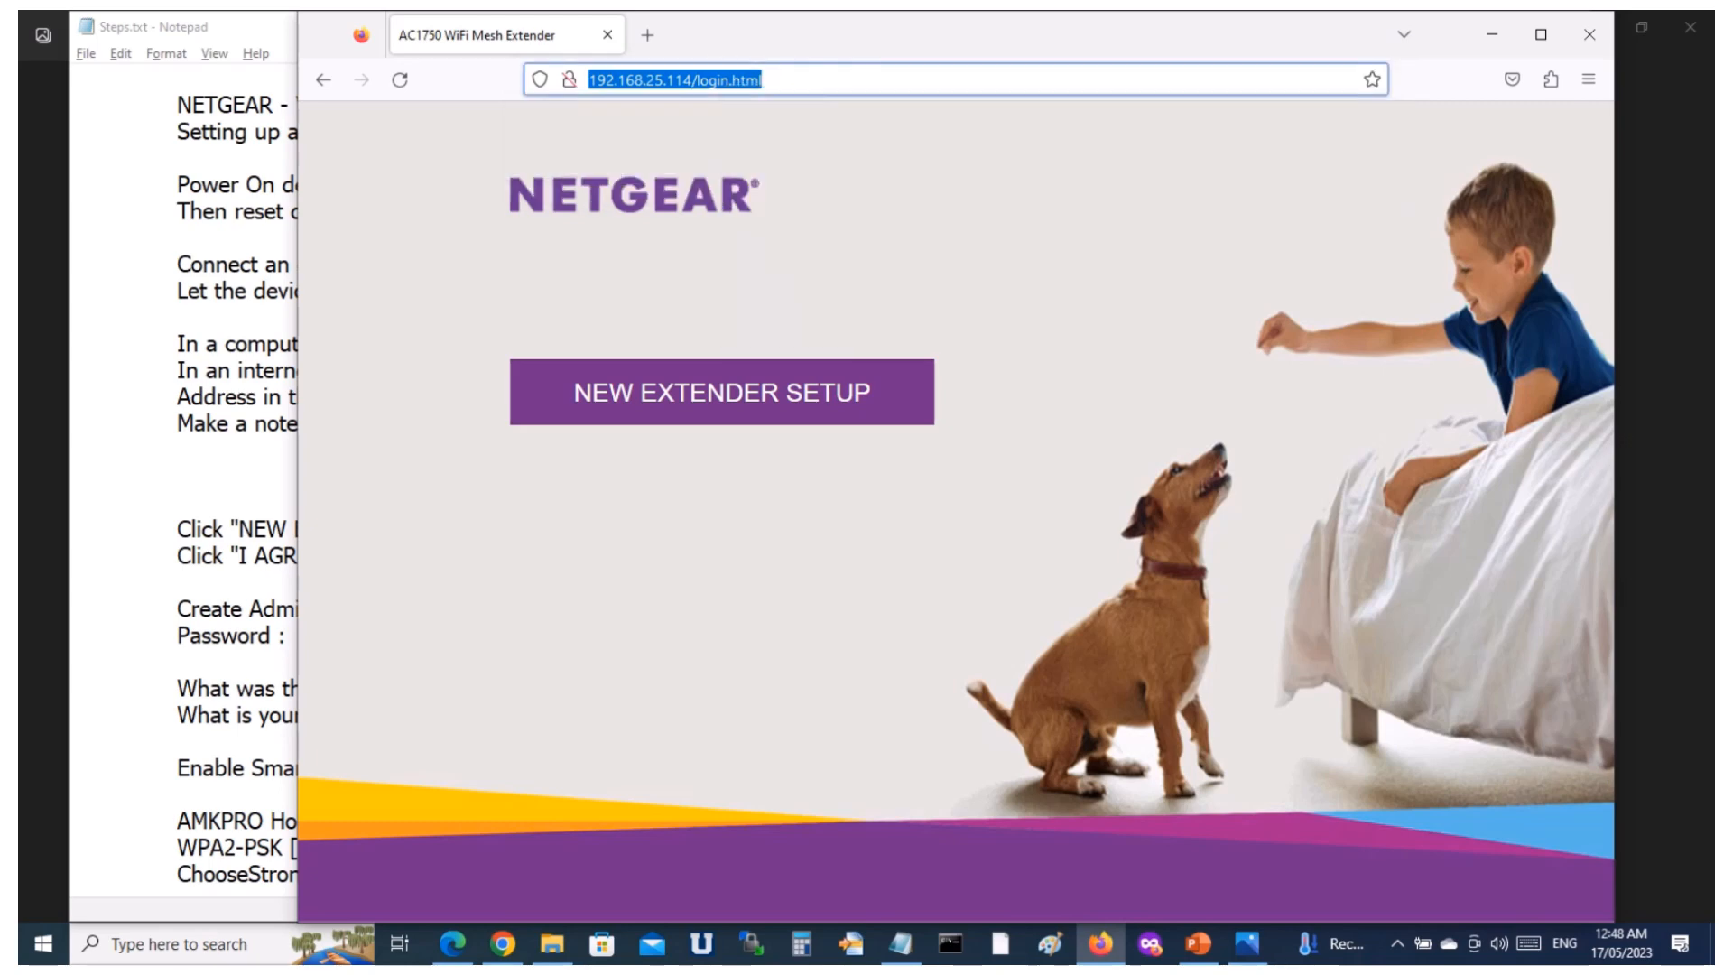
pyautogui.hotkey('alt', 'Tab')
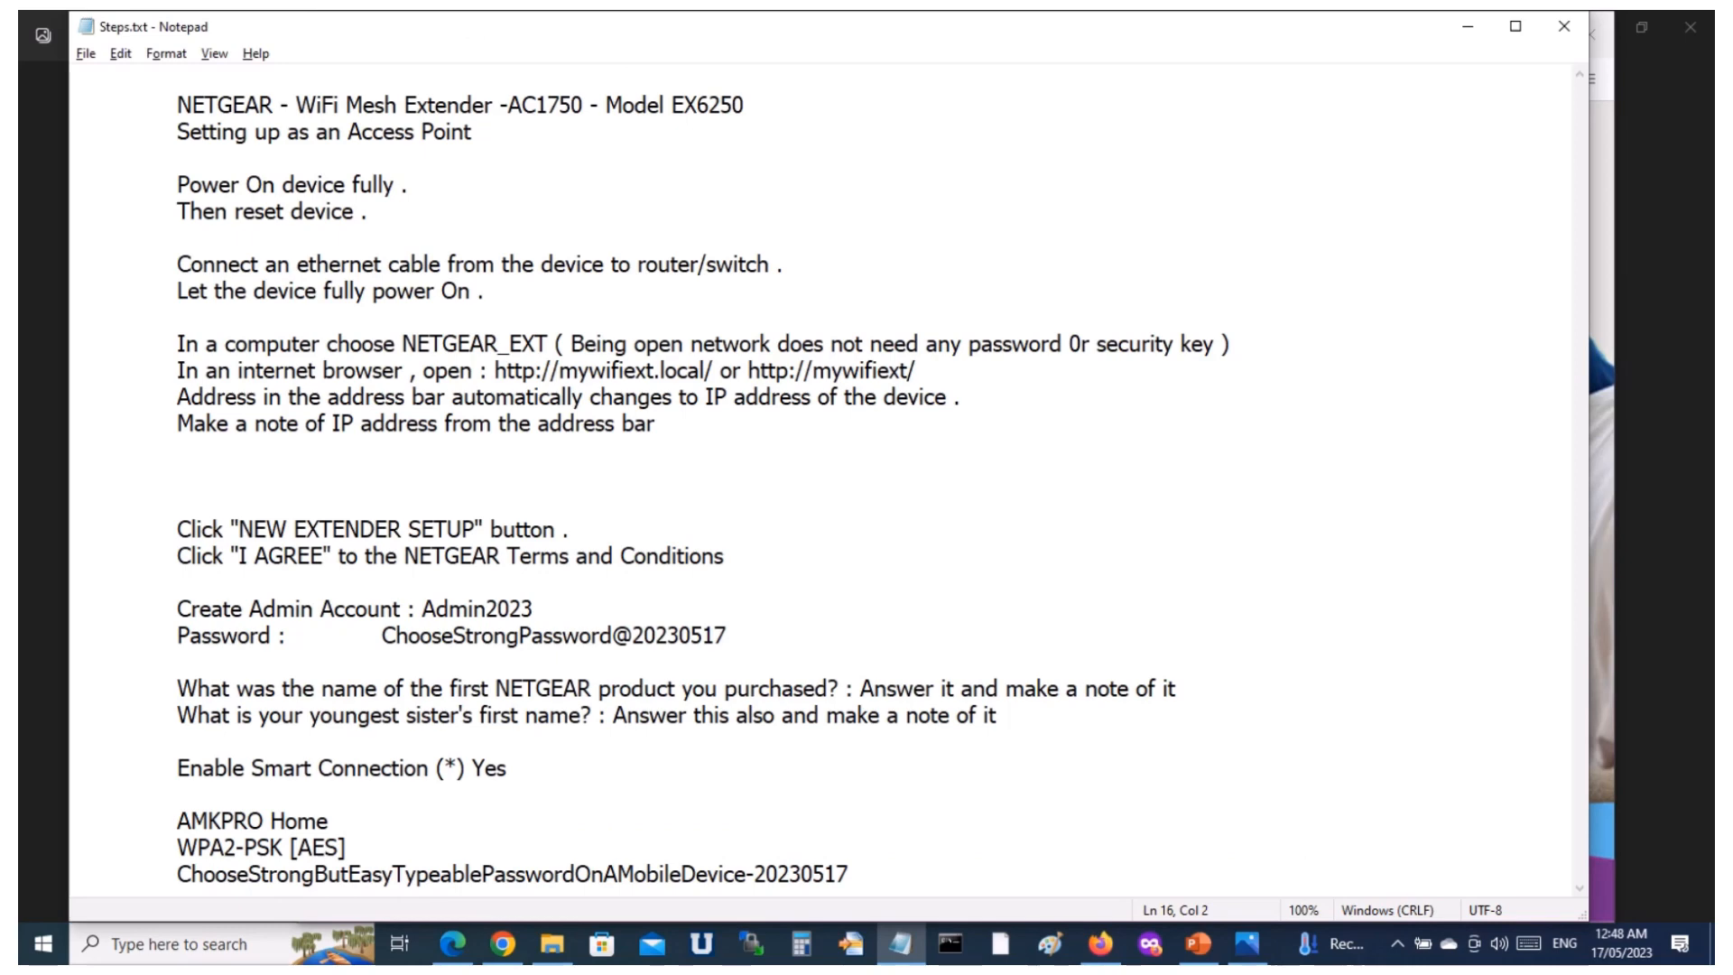
pyautogui.hotkey('ctrl', 'v')
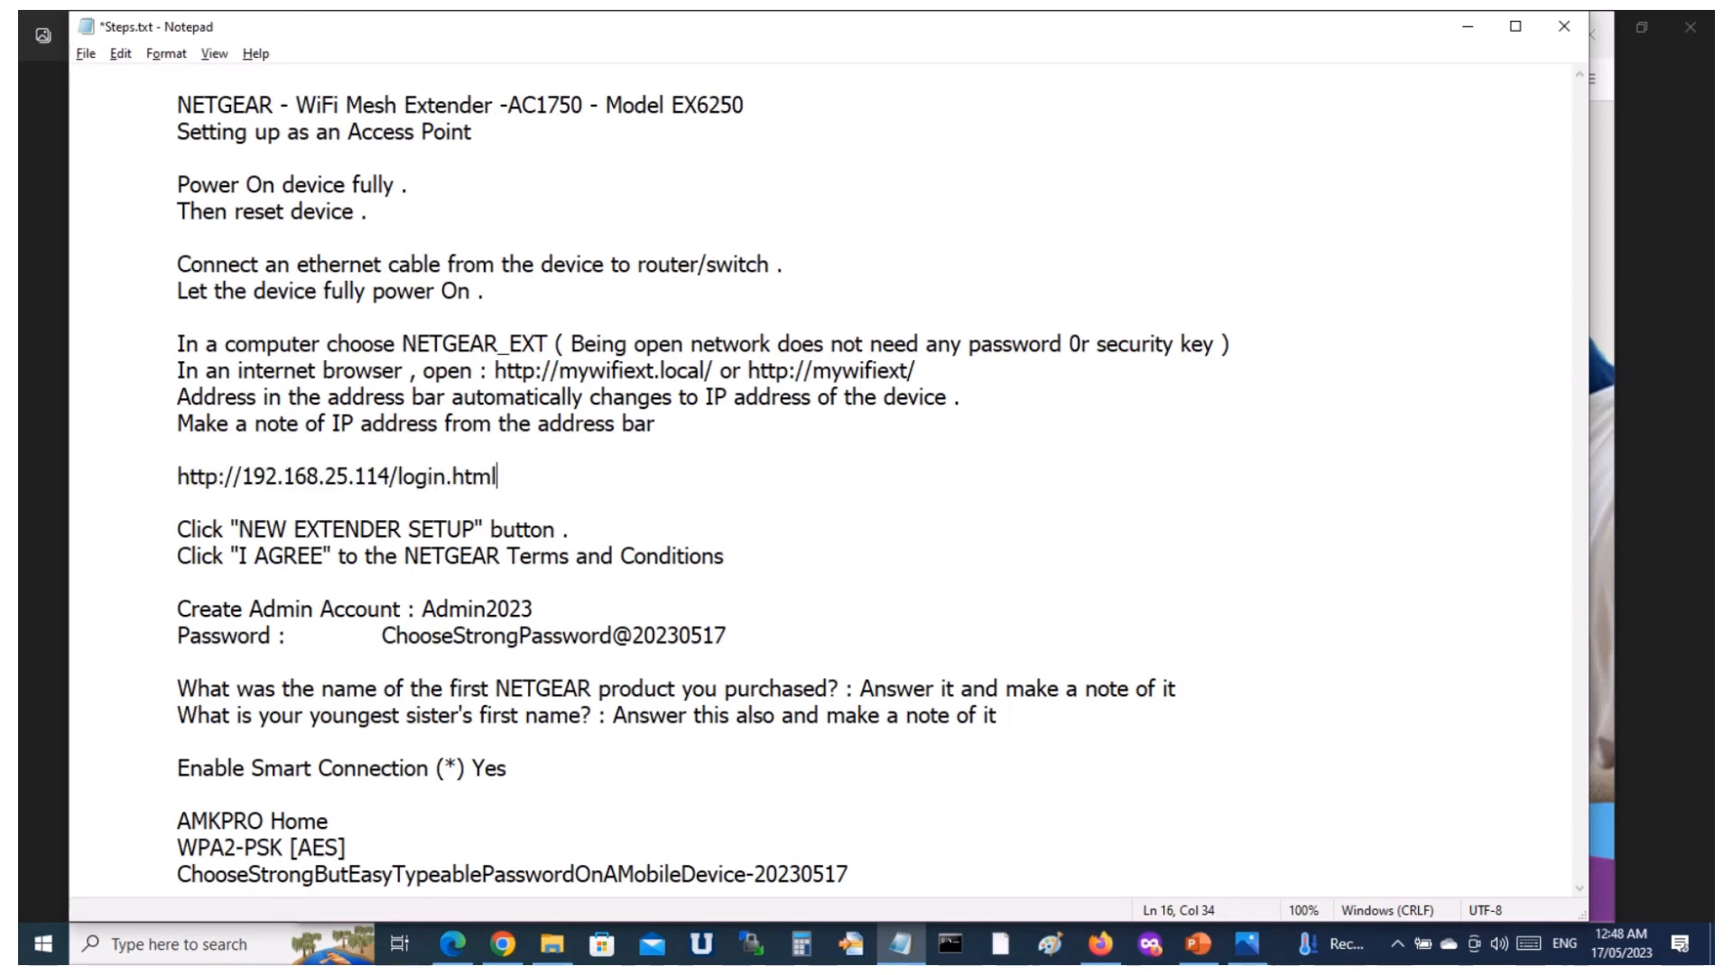
pyautogui.hotkey('ctrl', 's')
pyautogui.click(1468, 27)
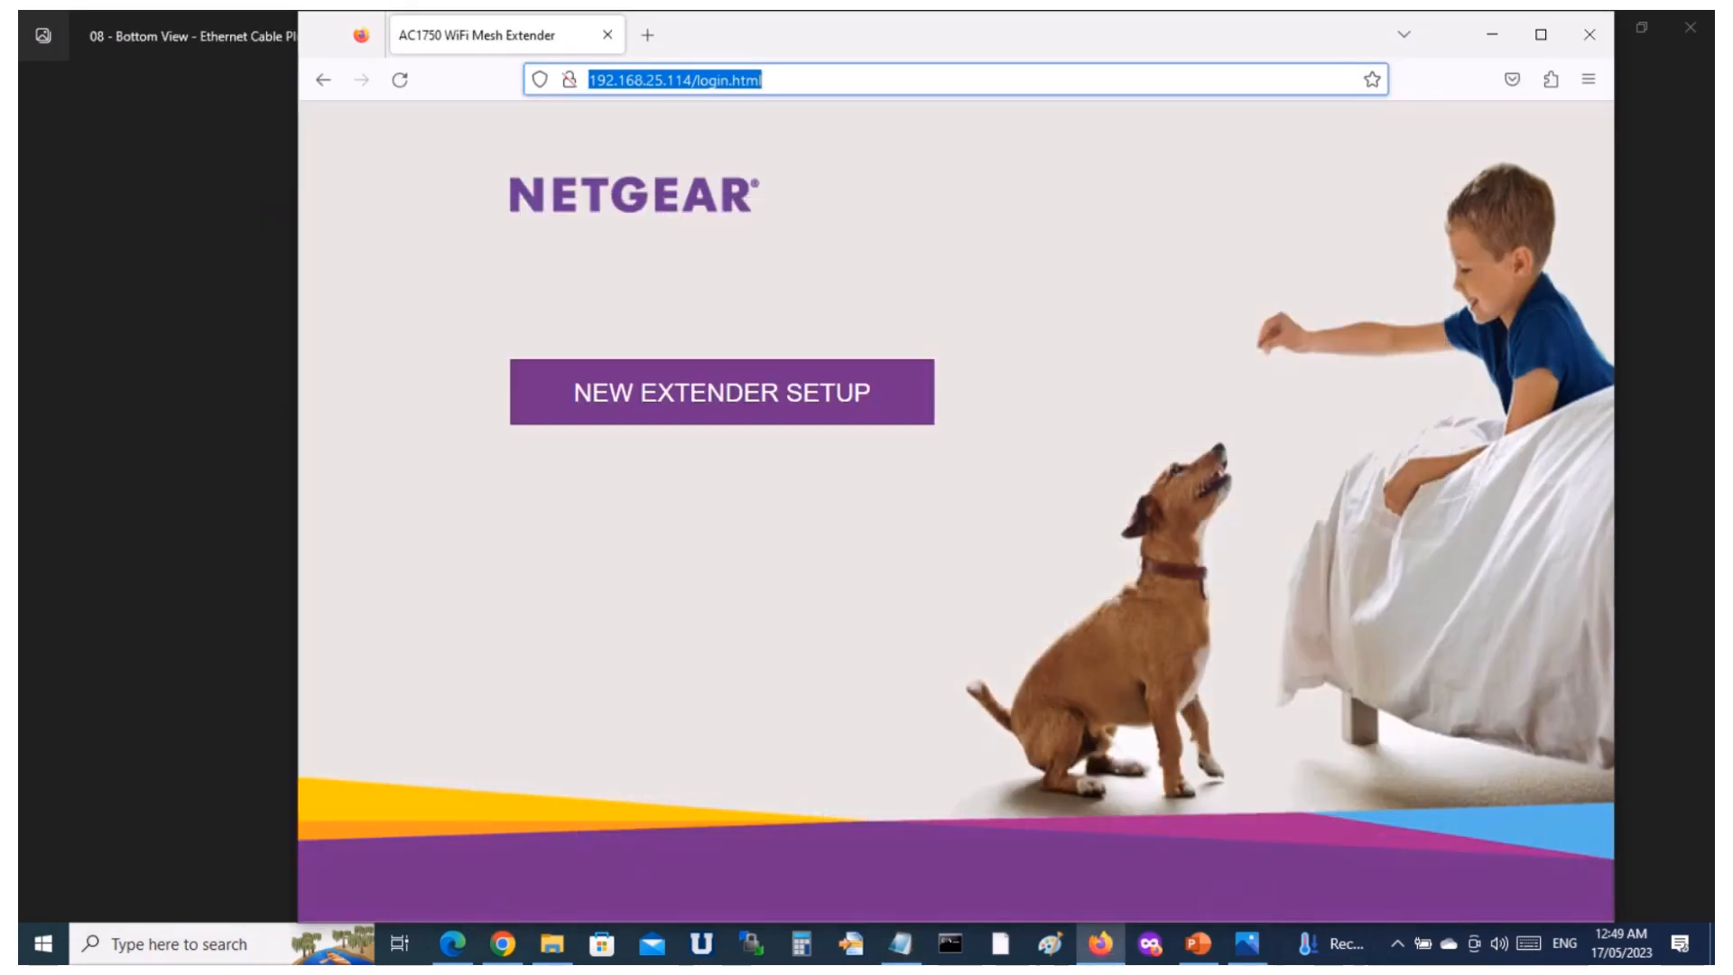
# Review the two mywifiext setup addresses and the recorded login address in the Notepad notes, then return to Firefox.
pyautogui.click(901, 944)
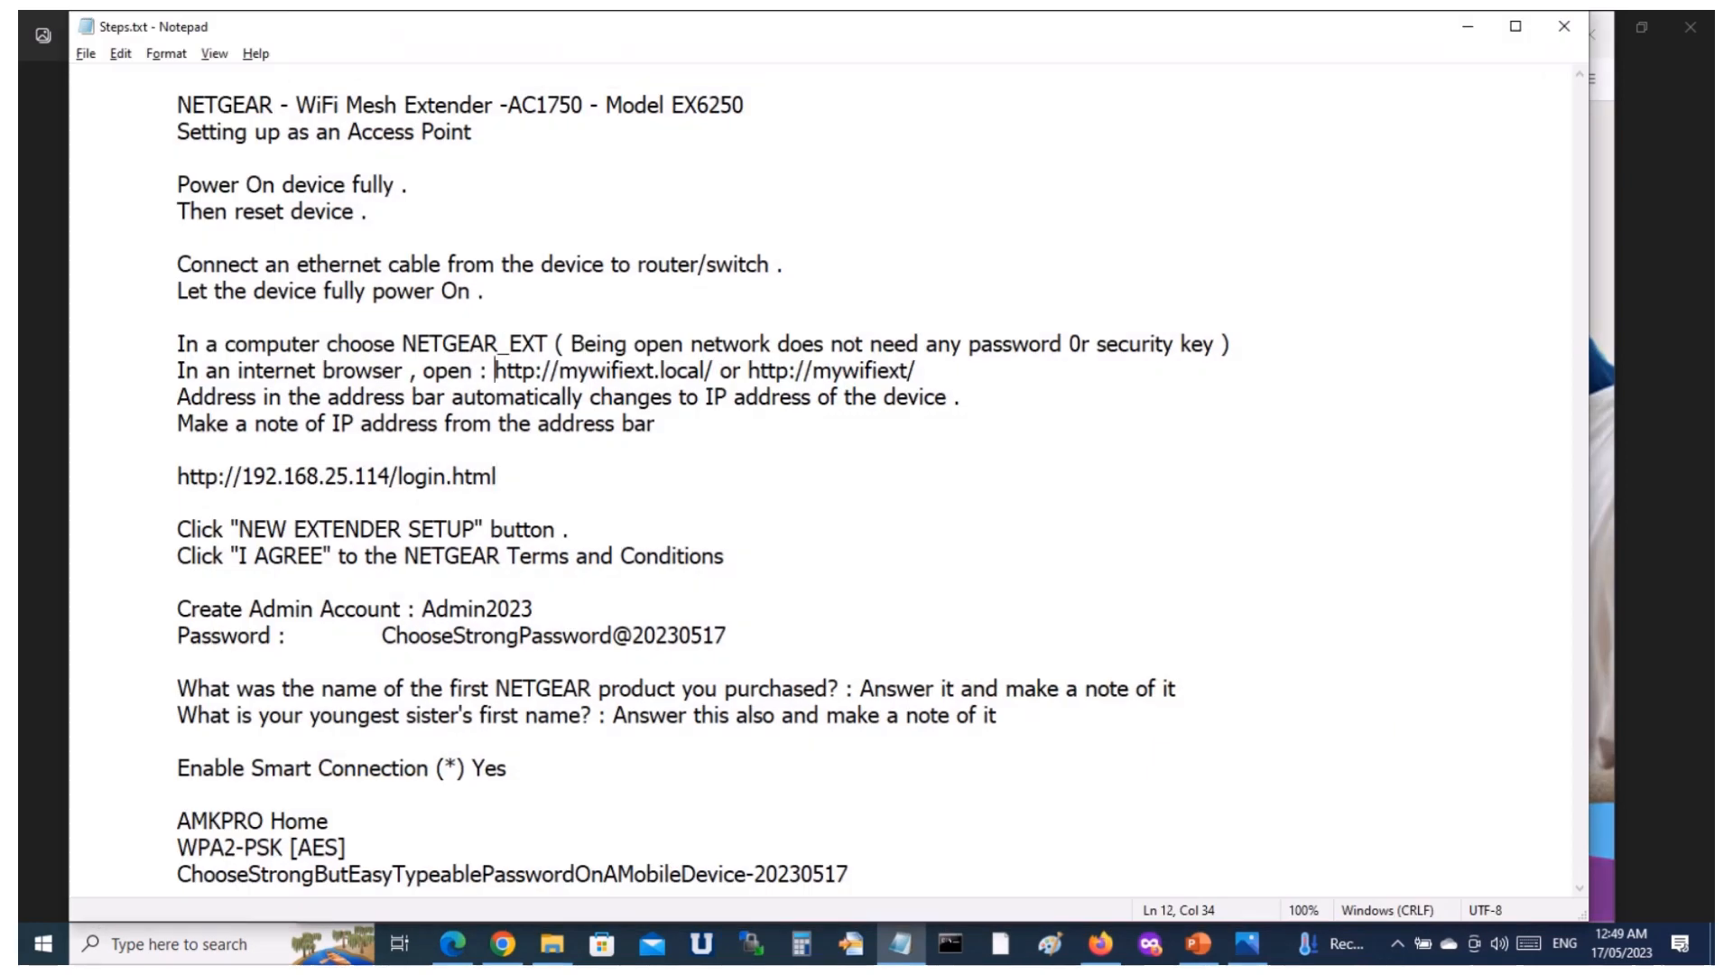
pyautogui.moveTo(495, 370); pyautogui.dragTo(713, 370)
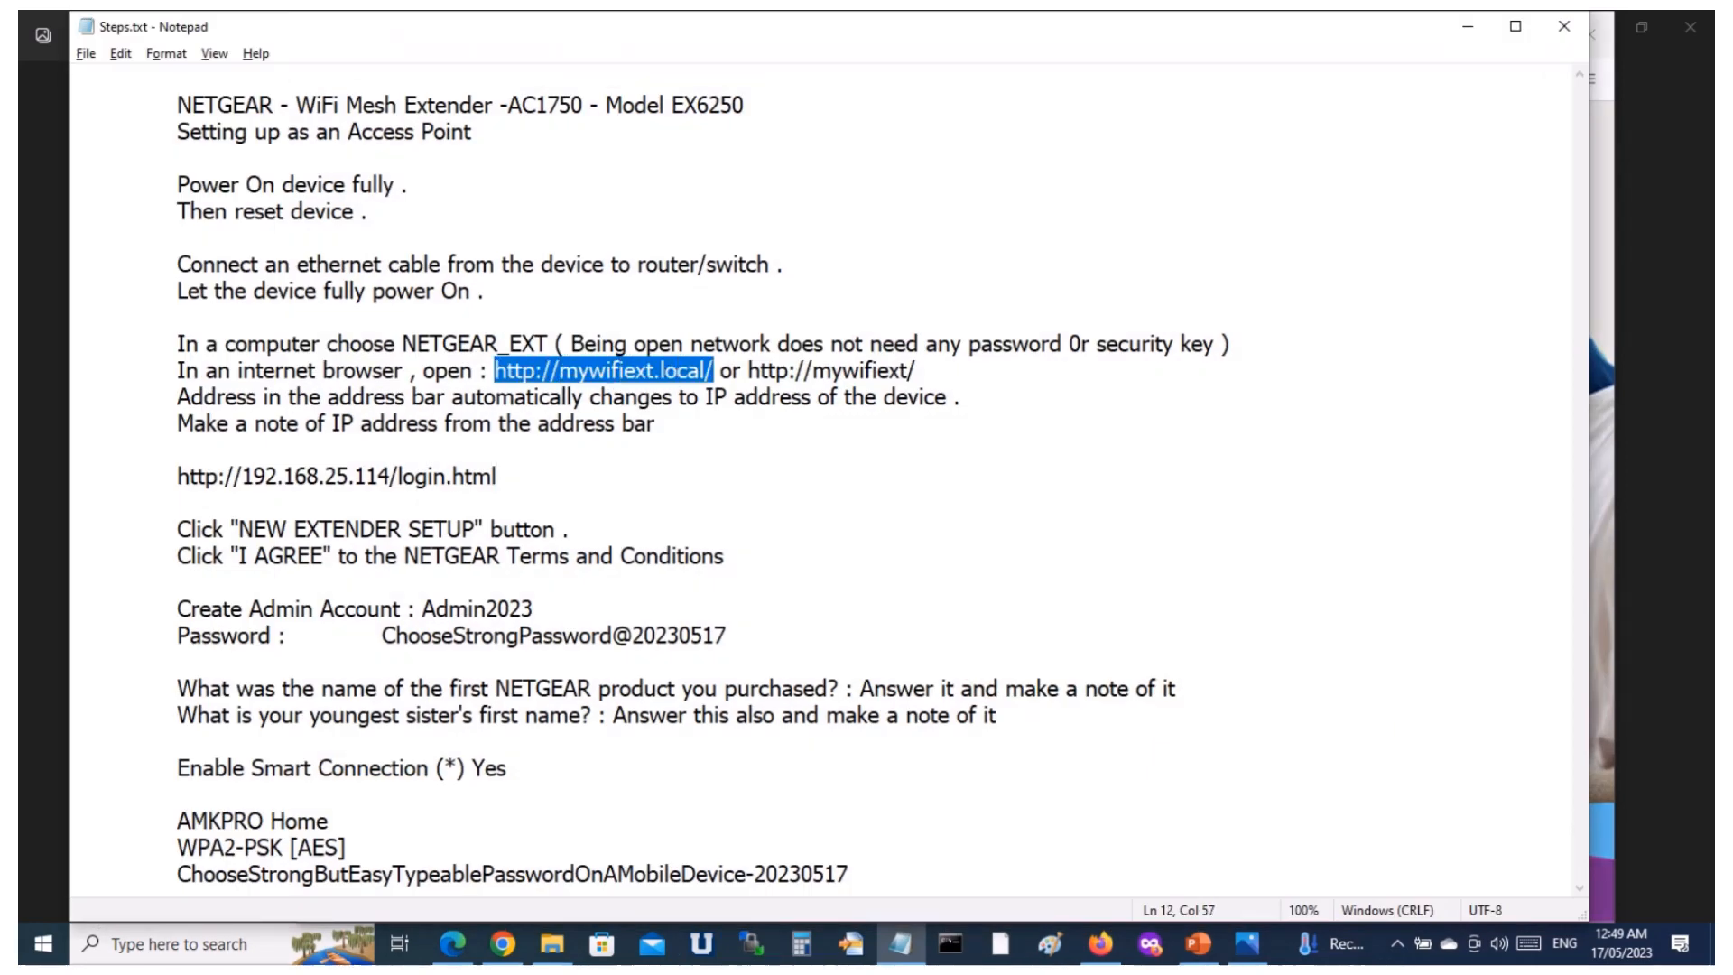
pyautogui.click(788, 370)
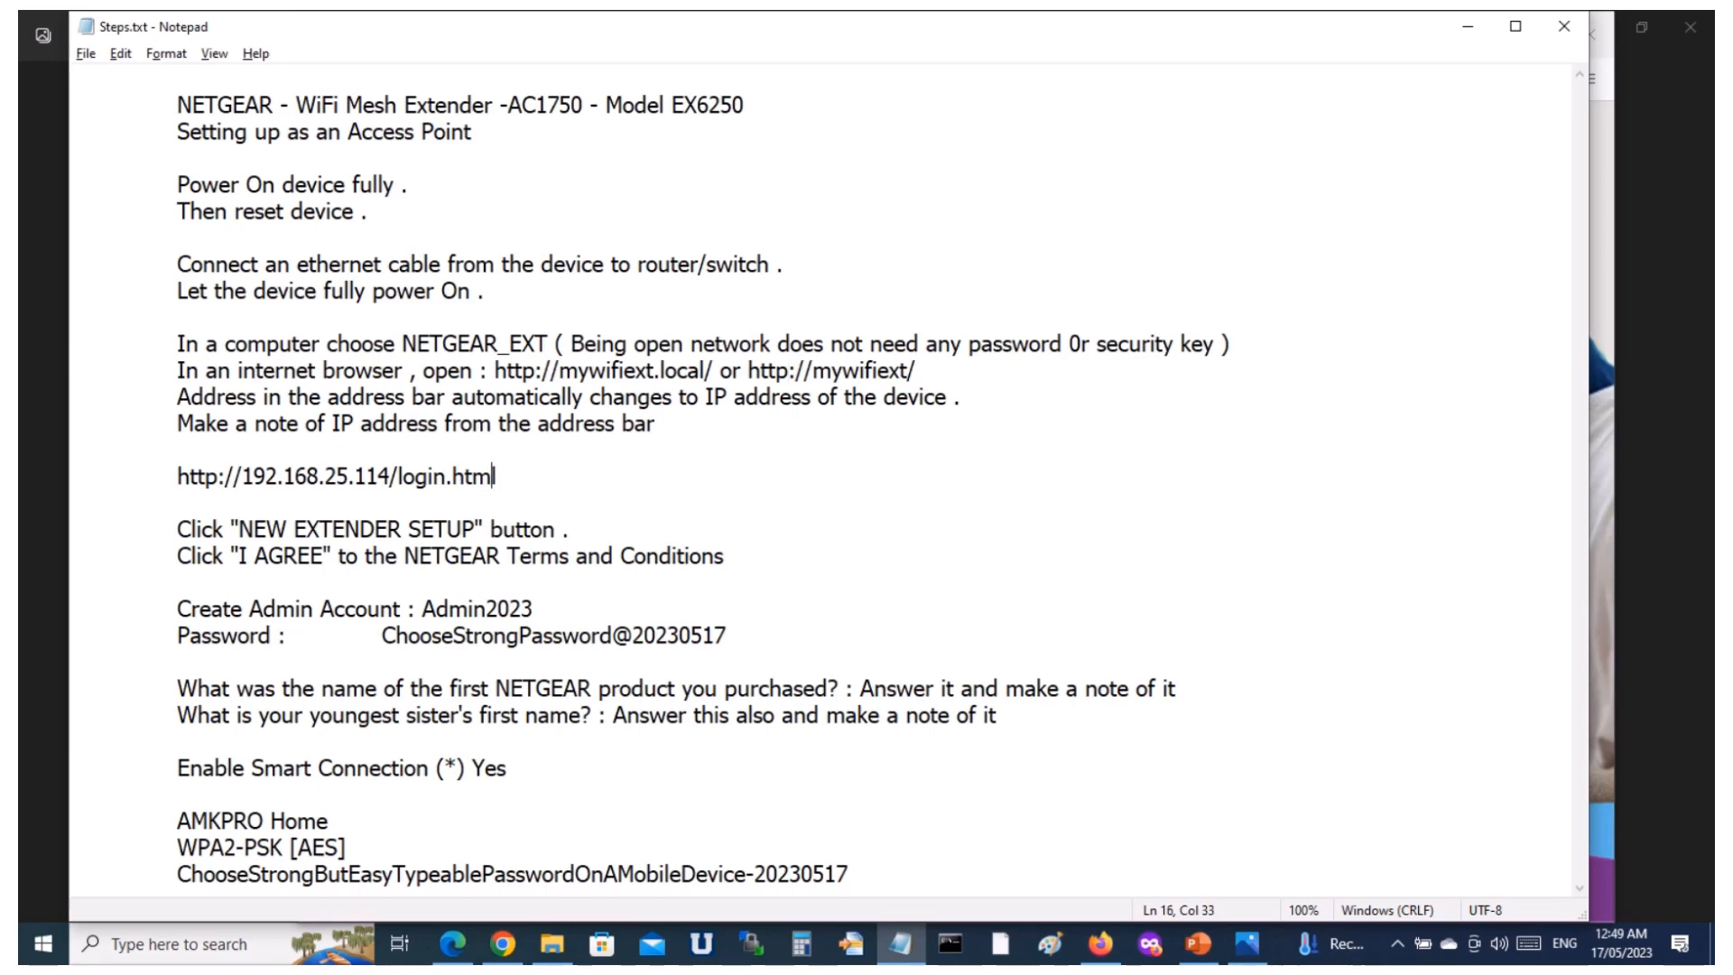
pyautogui.click(1473, 27)
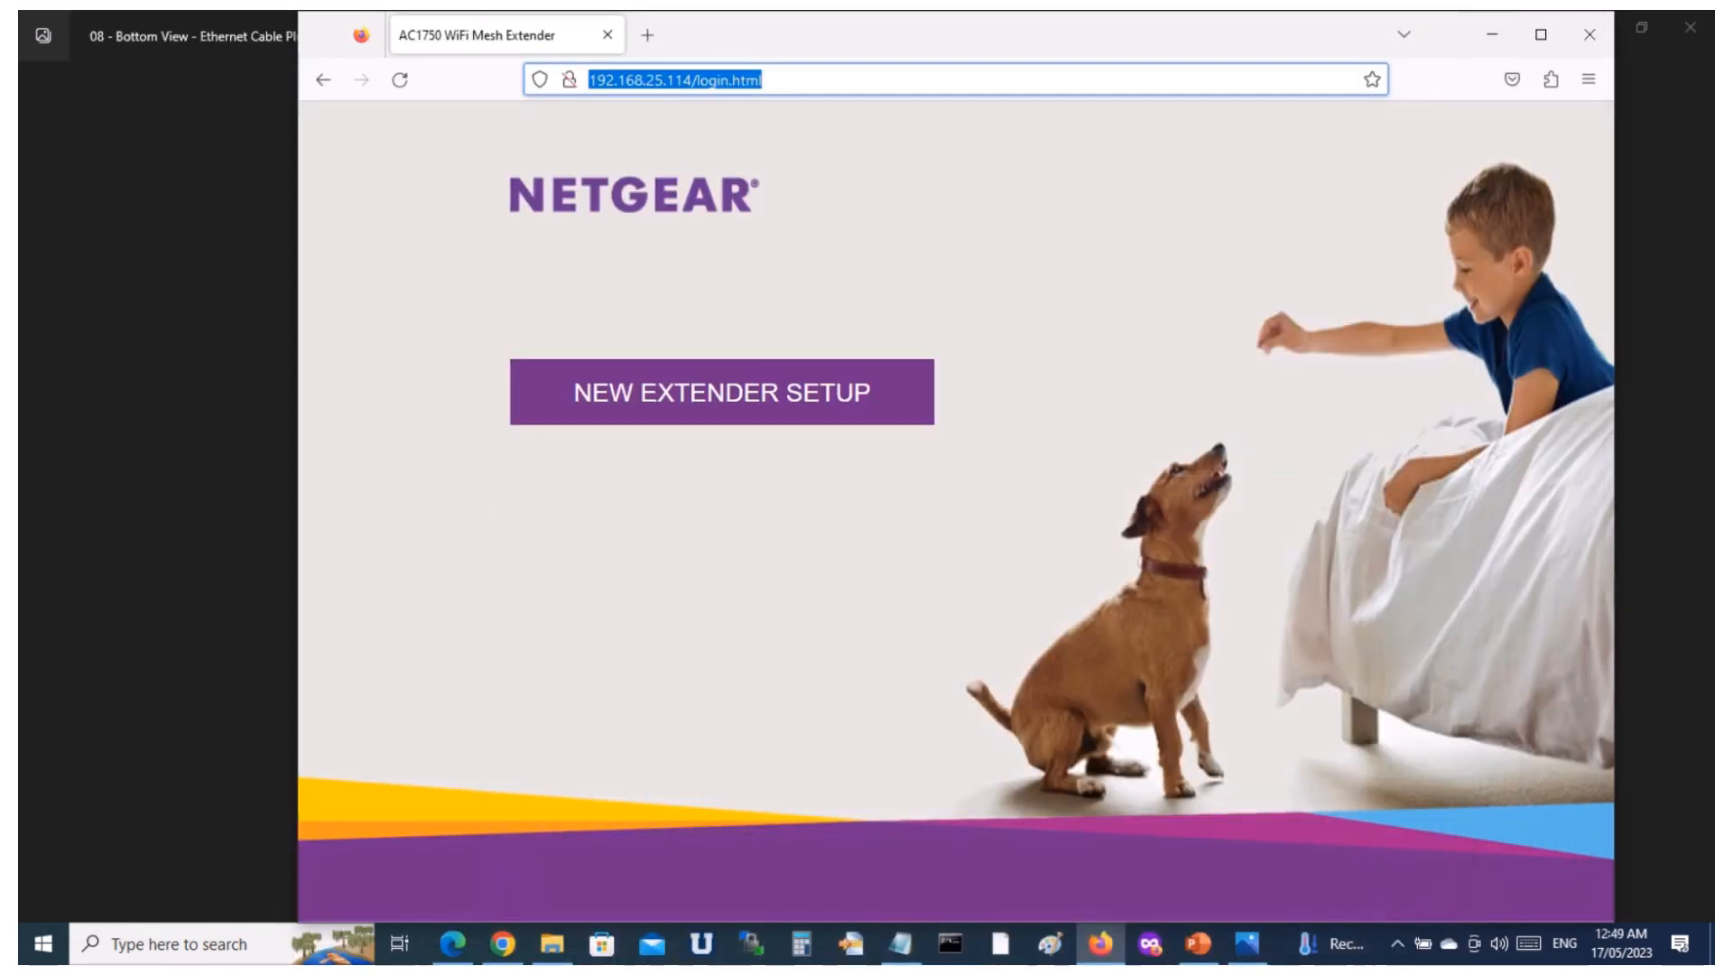
# Start the new extender setup and agree to the NETGEAR Terms and Conditions.
pyautogui.click(713, 533)
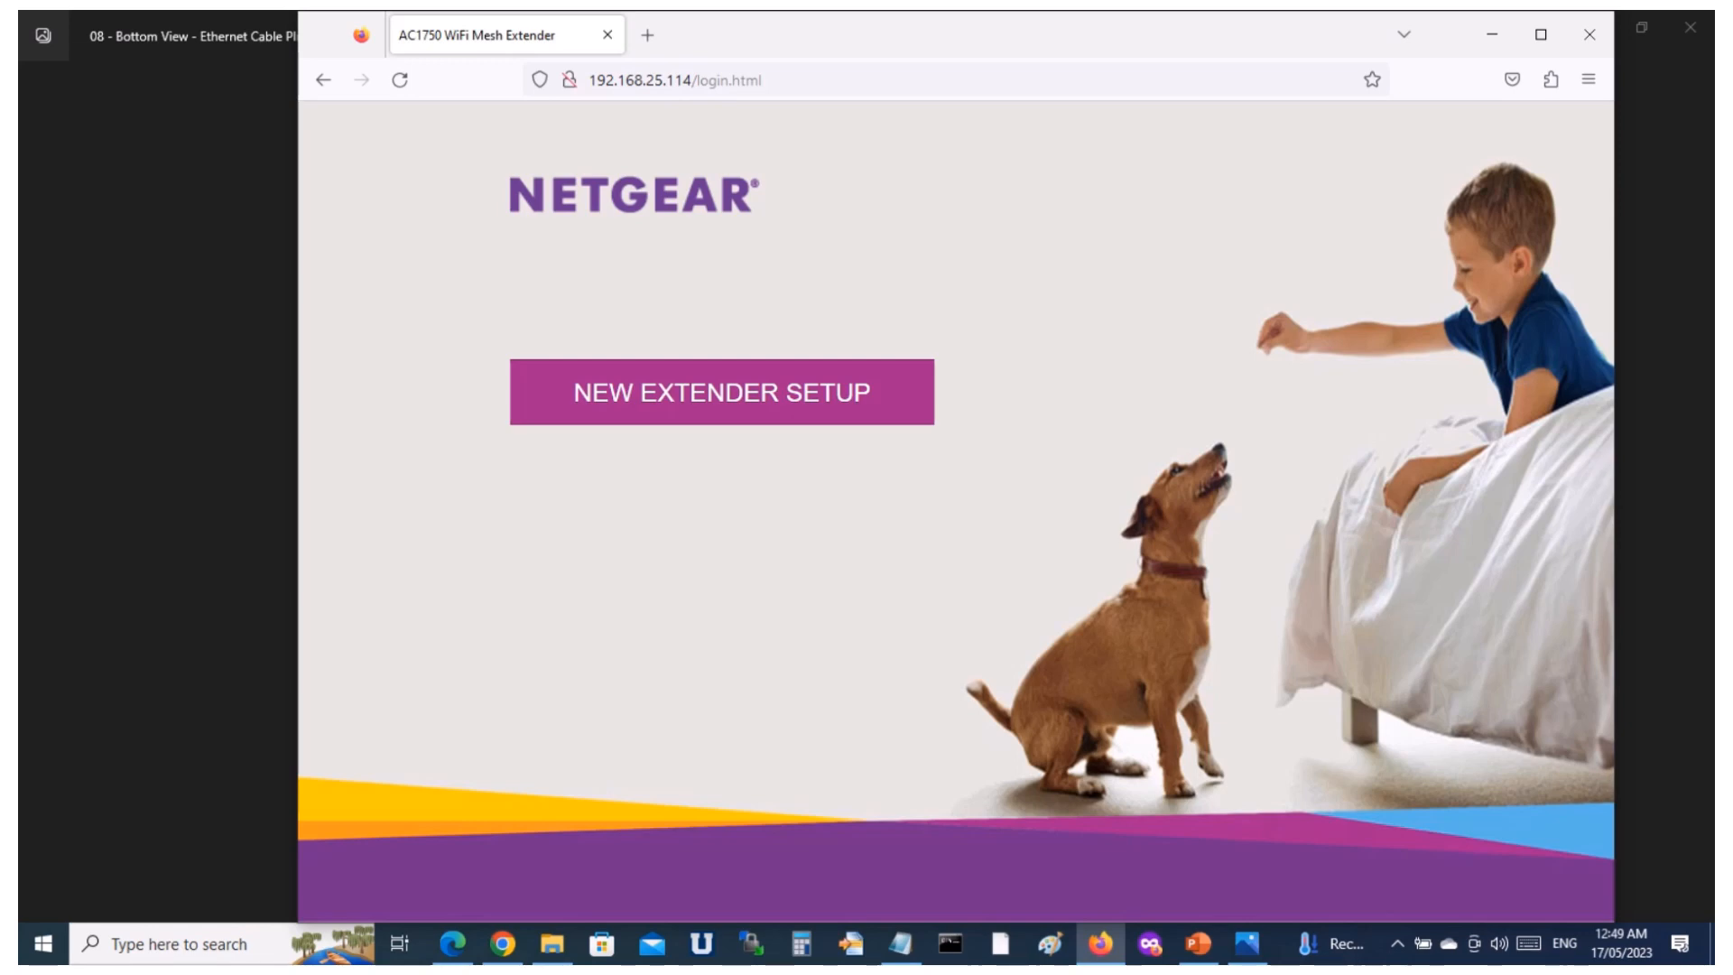
pyautogui.click(722, 393)
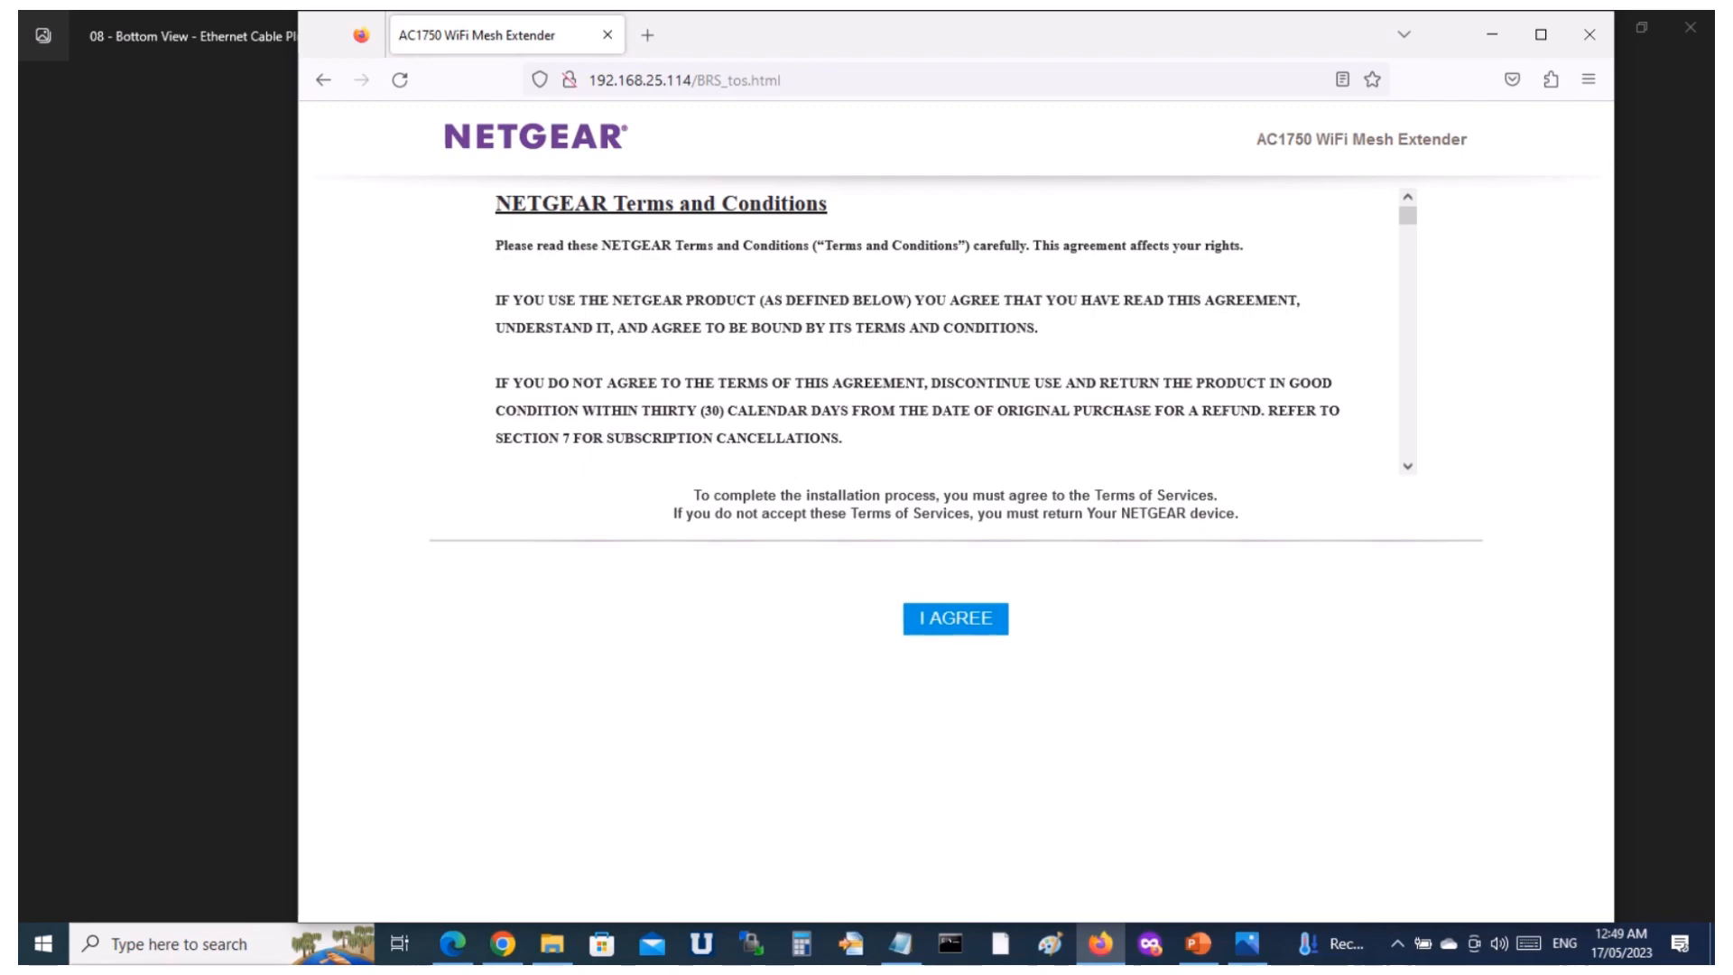
pyautogui.scroll(-5, 722, 332)
pyautogui.scroll(5, 722, 333)
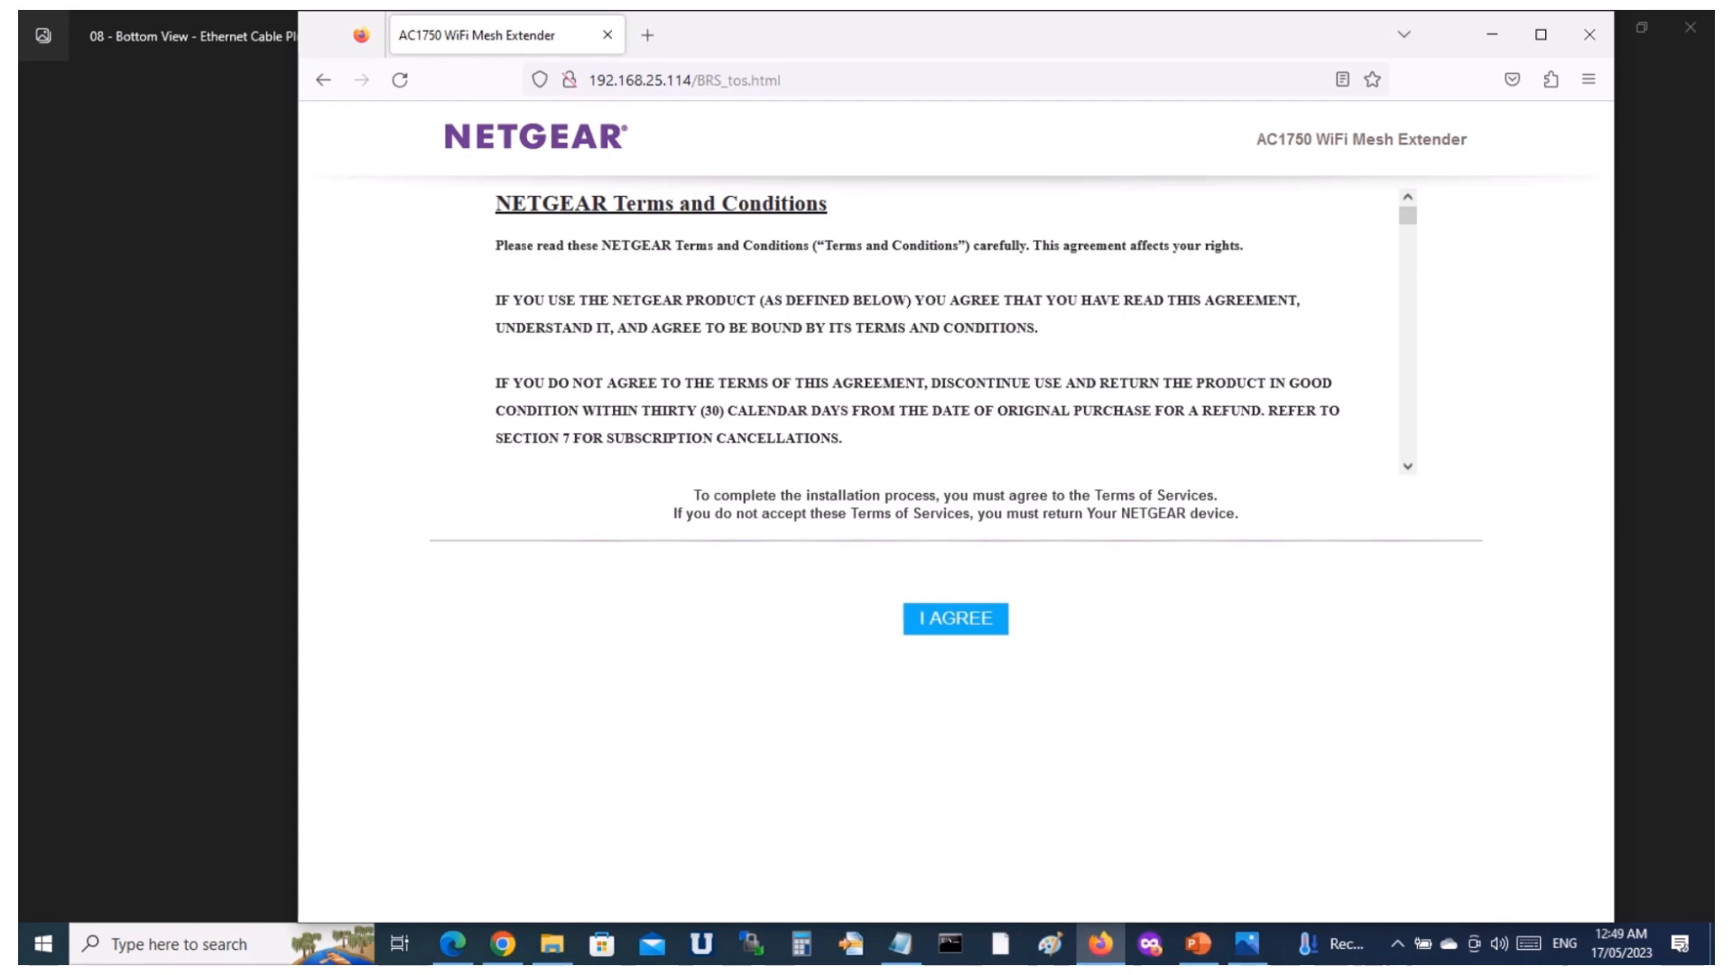
pyautogui.click(956, 619)
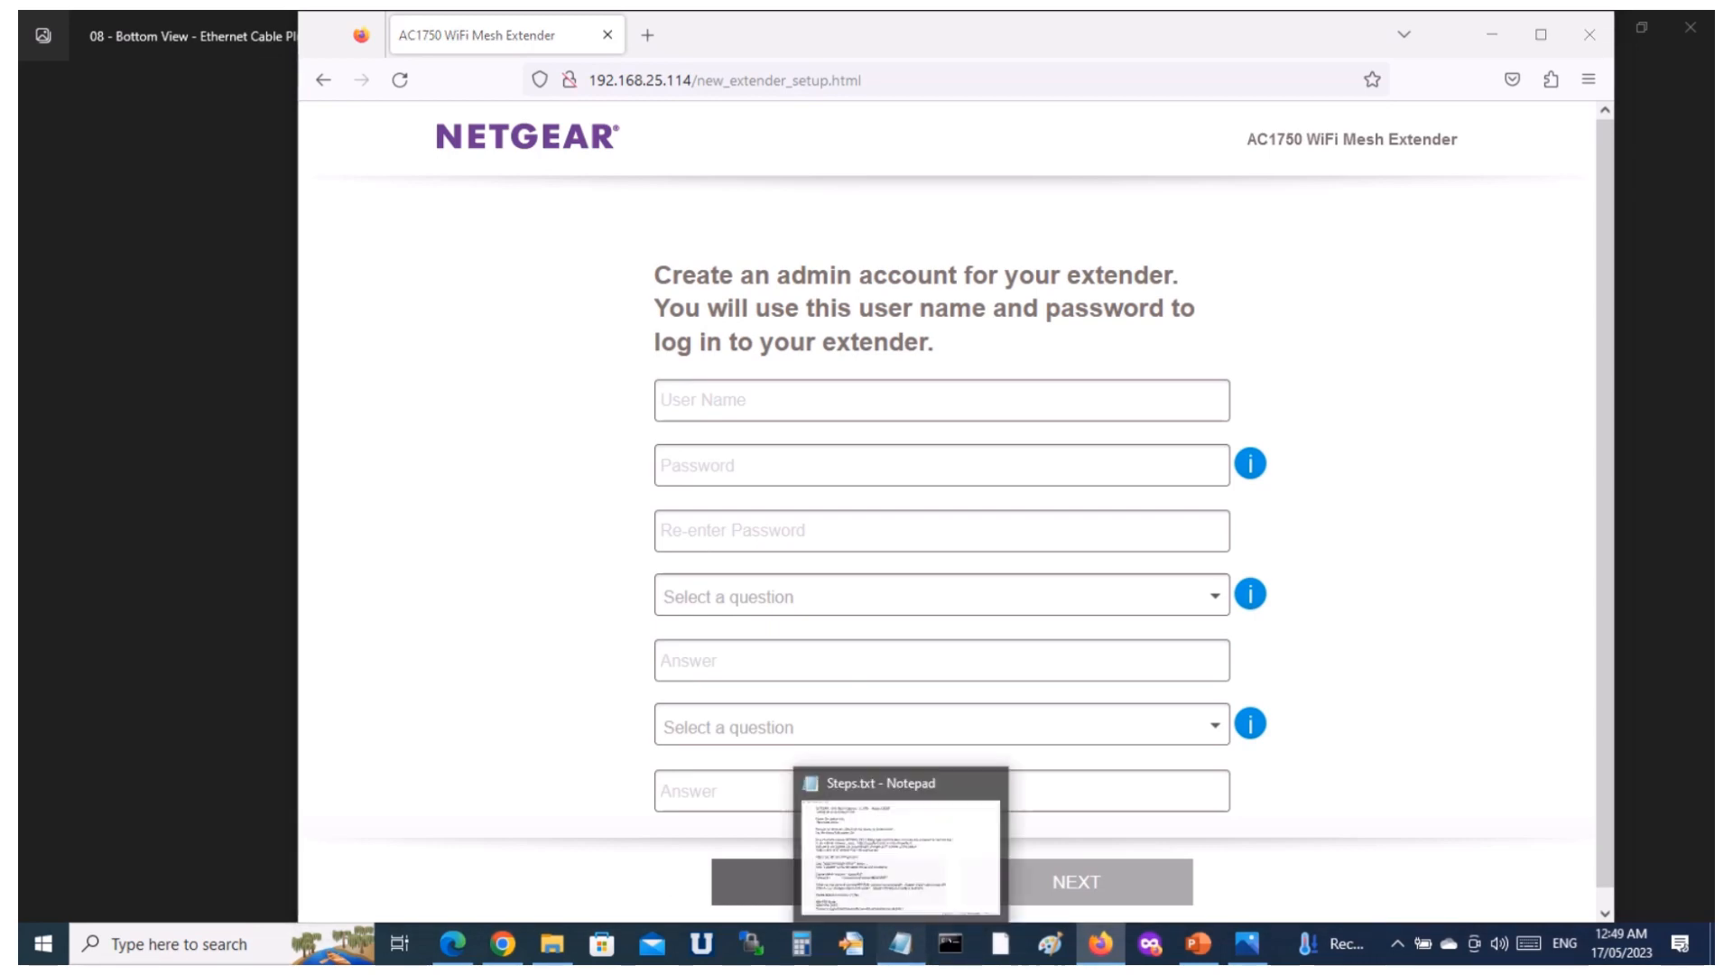
# In the Notepad notes, align the admin password with the account name above it and save the file.
pyautogui.click(900, 944)
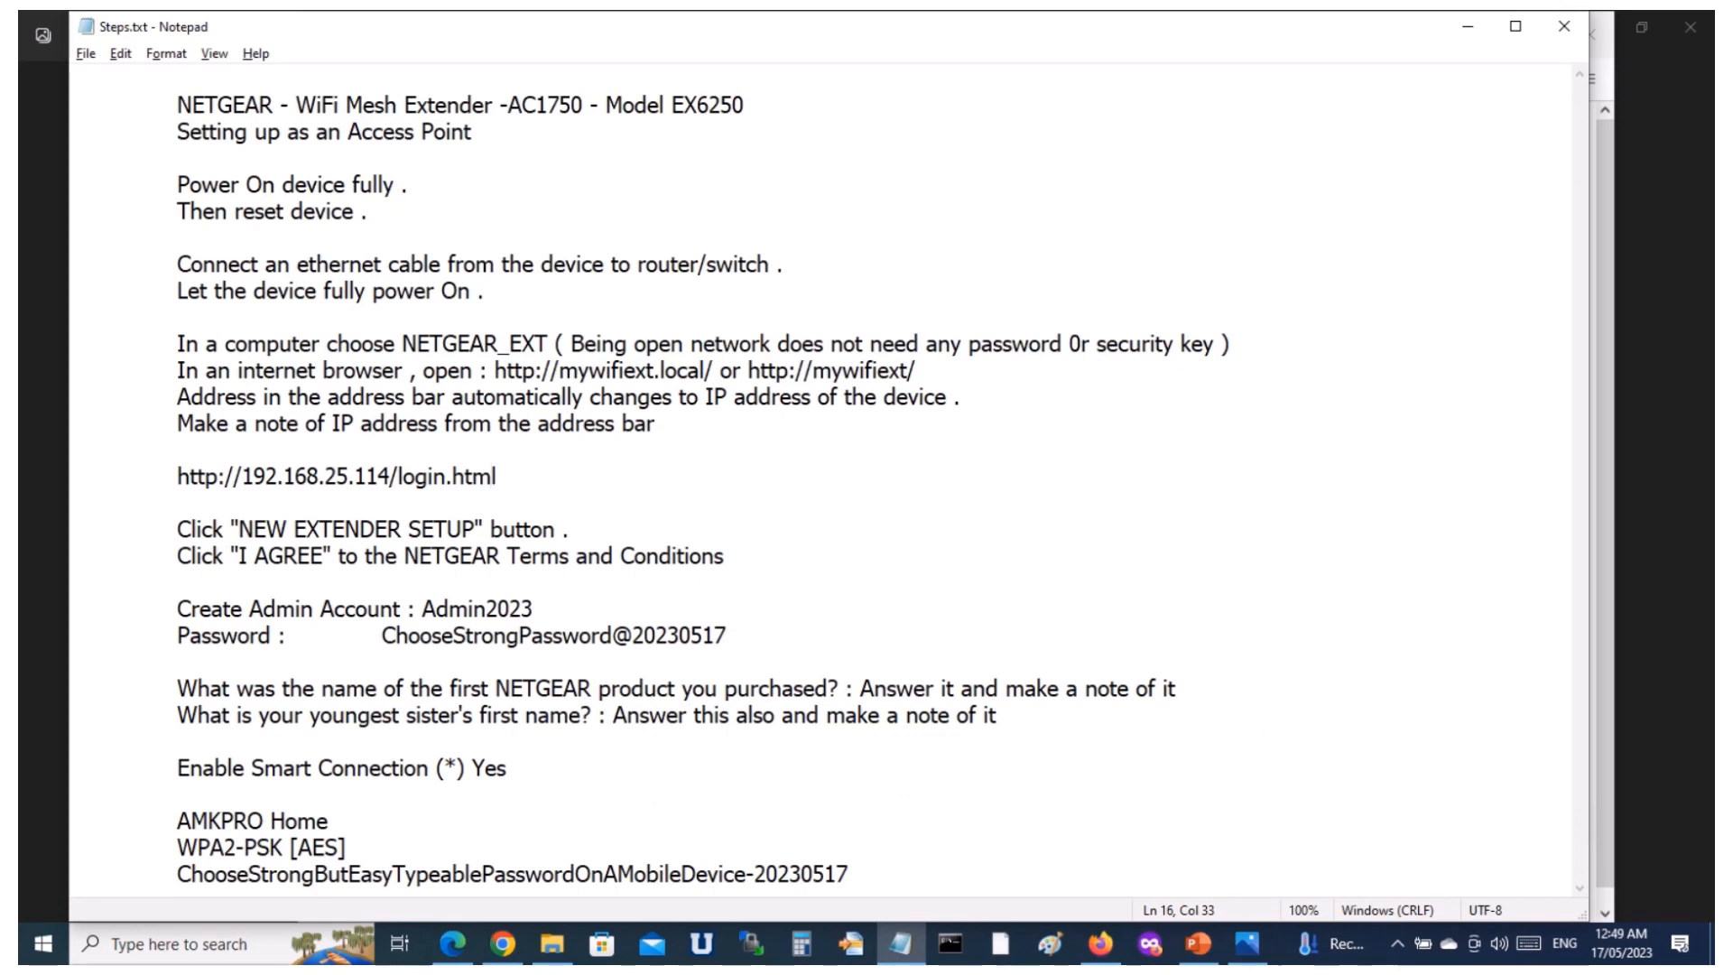
pyautogui.click(382, 635)
pyautogui.press('Tab')
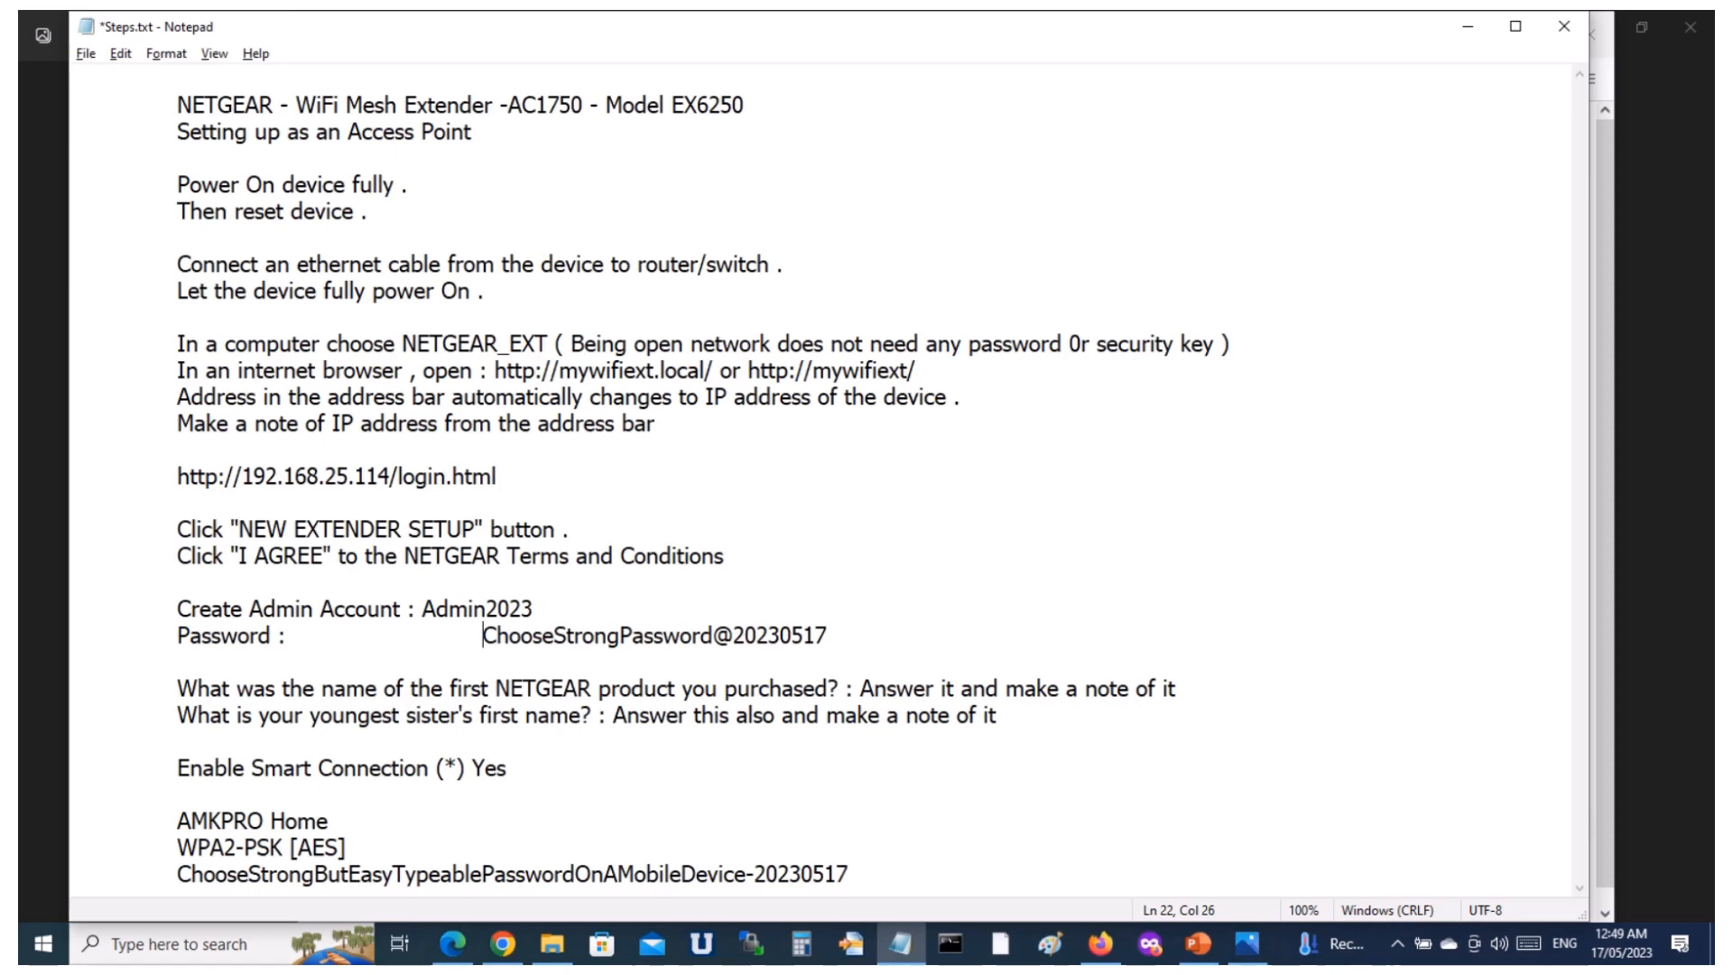
pyautogui.press('BackSpace')
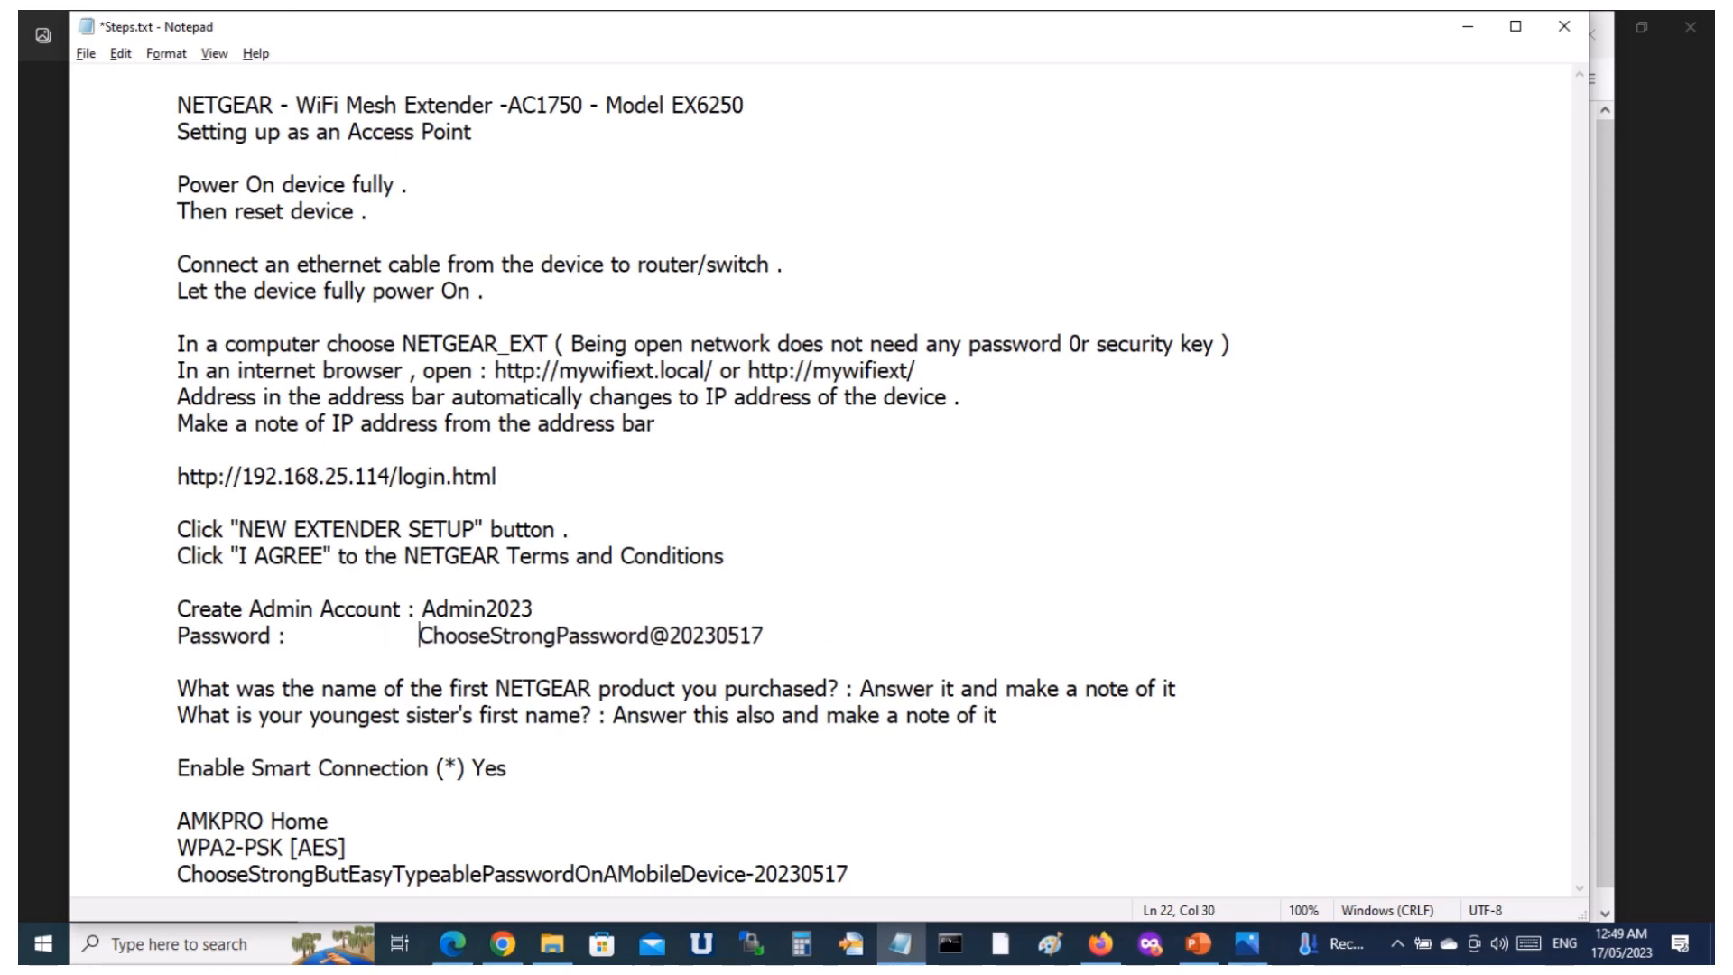
pyautogui.hotkey('ctrl', 's')
# Copy the account name Admin2023 from the notes into the admin account's User Name field in Firefox.
pyautogui.click(534, 609)
pyautogui.hotkey('ctrl', 'shift', 'Left')
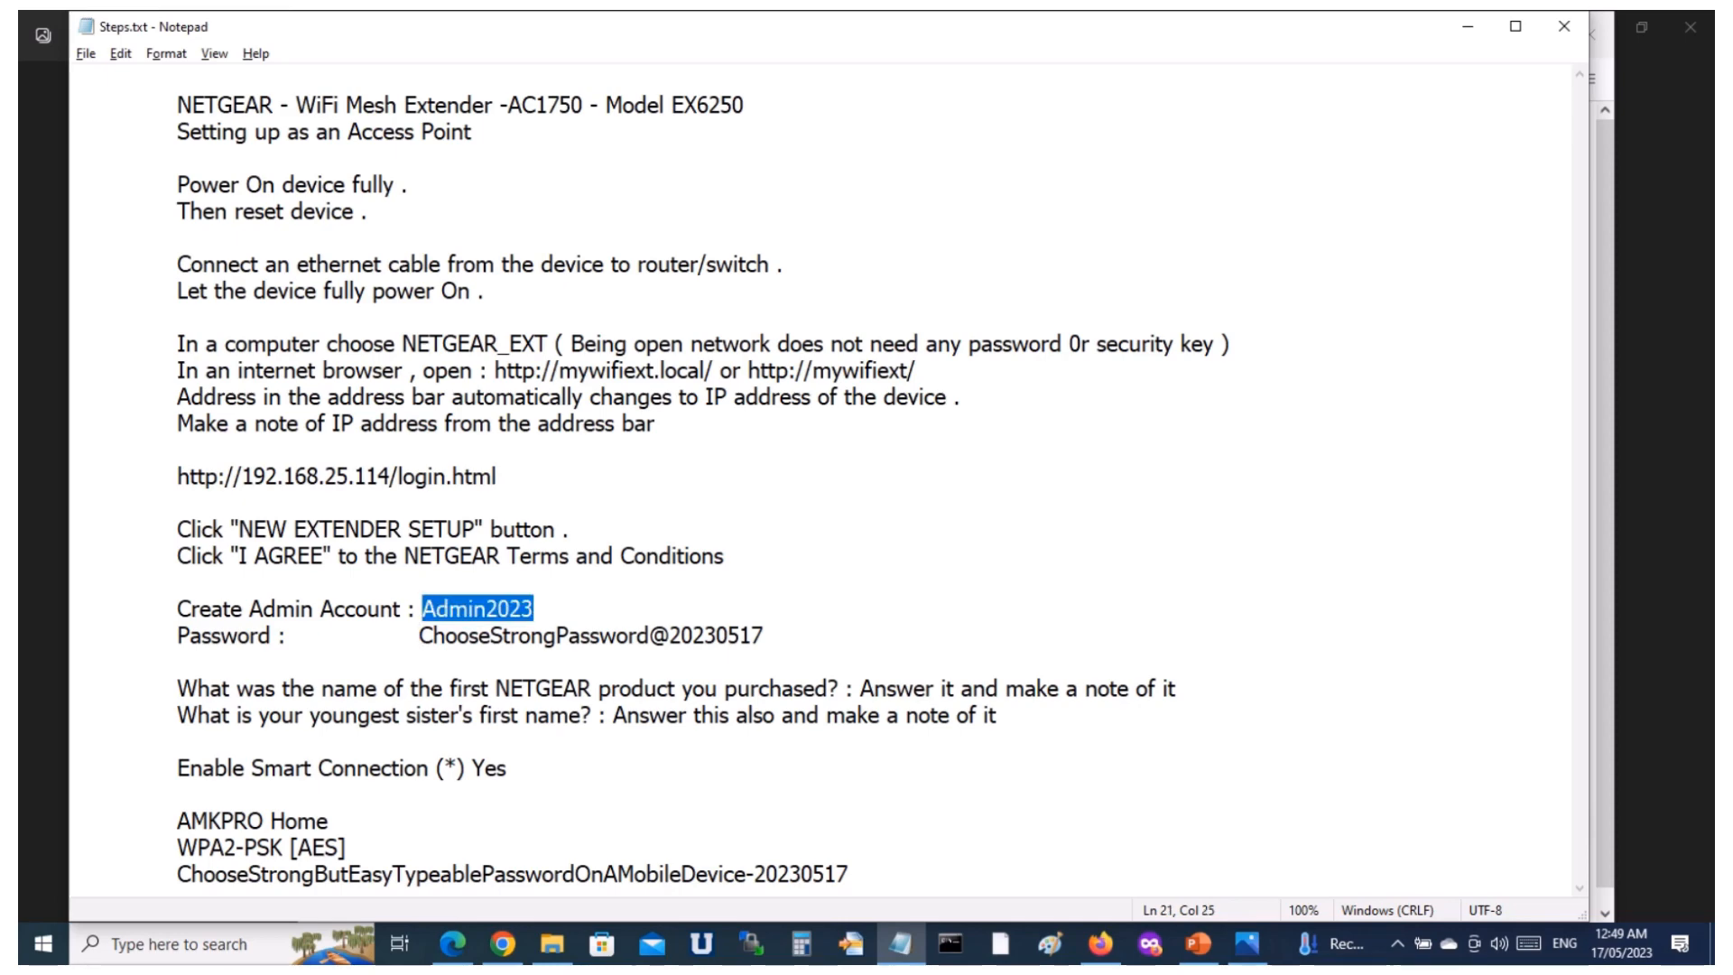
pyautogui.hotkey('alt', 'Tab')
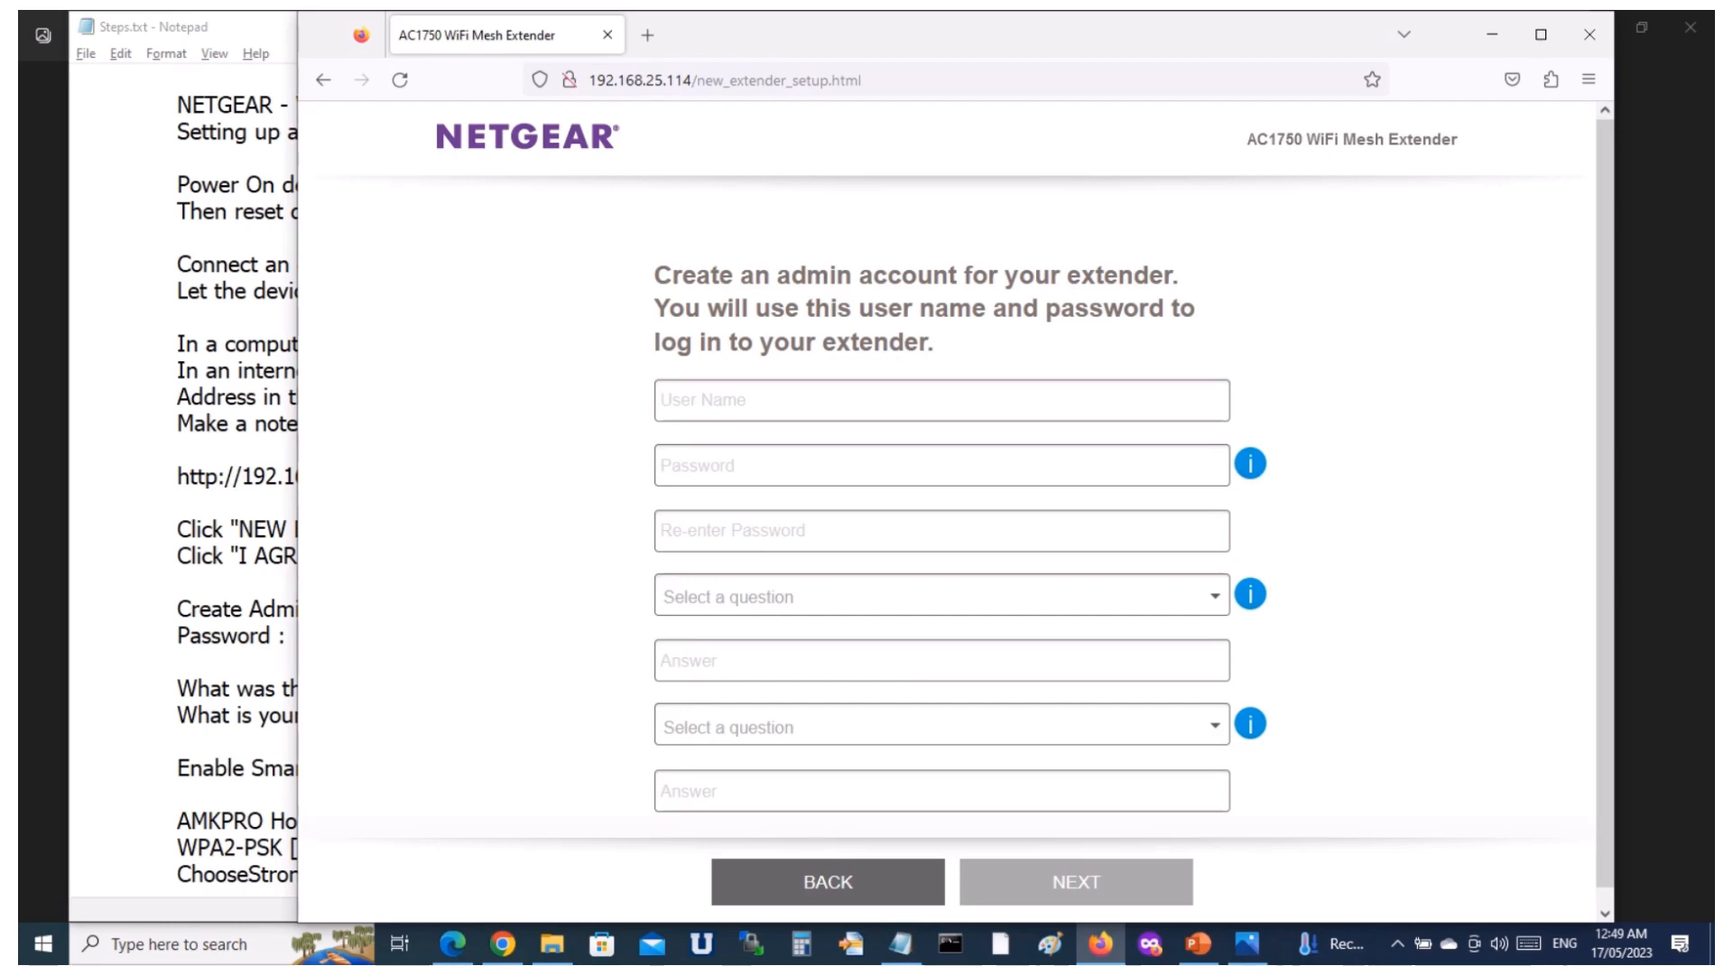
pyautogui.click(941, 400)
pyautogui.hotkey('ctrl', 'v')
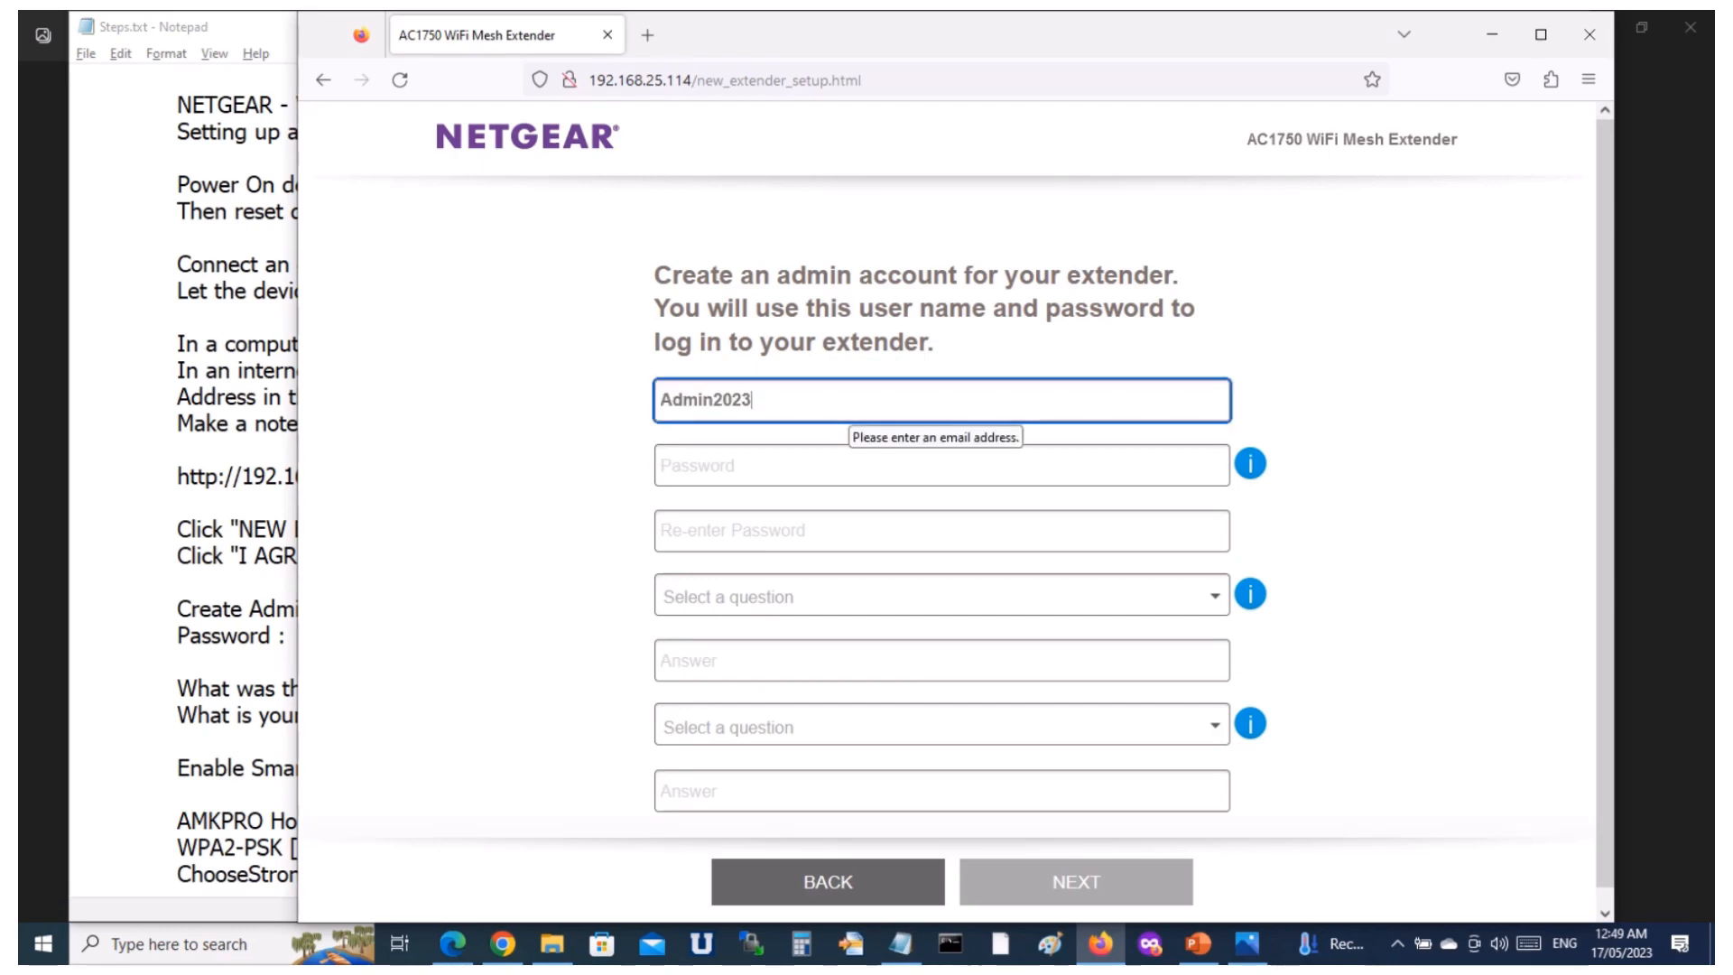
# Copy the admin password from the notes into both the Password and Re-enter Password fields.
pyautogui.hotkey('alt', 'Tab')
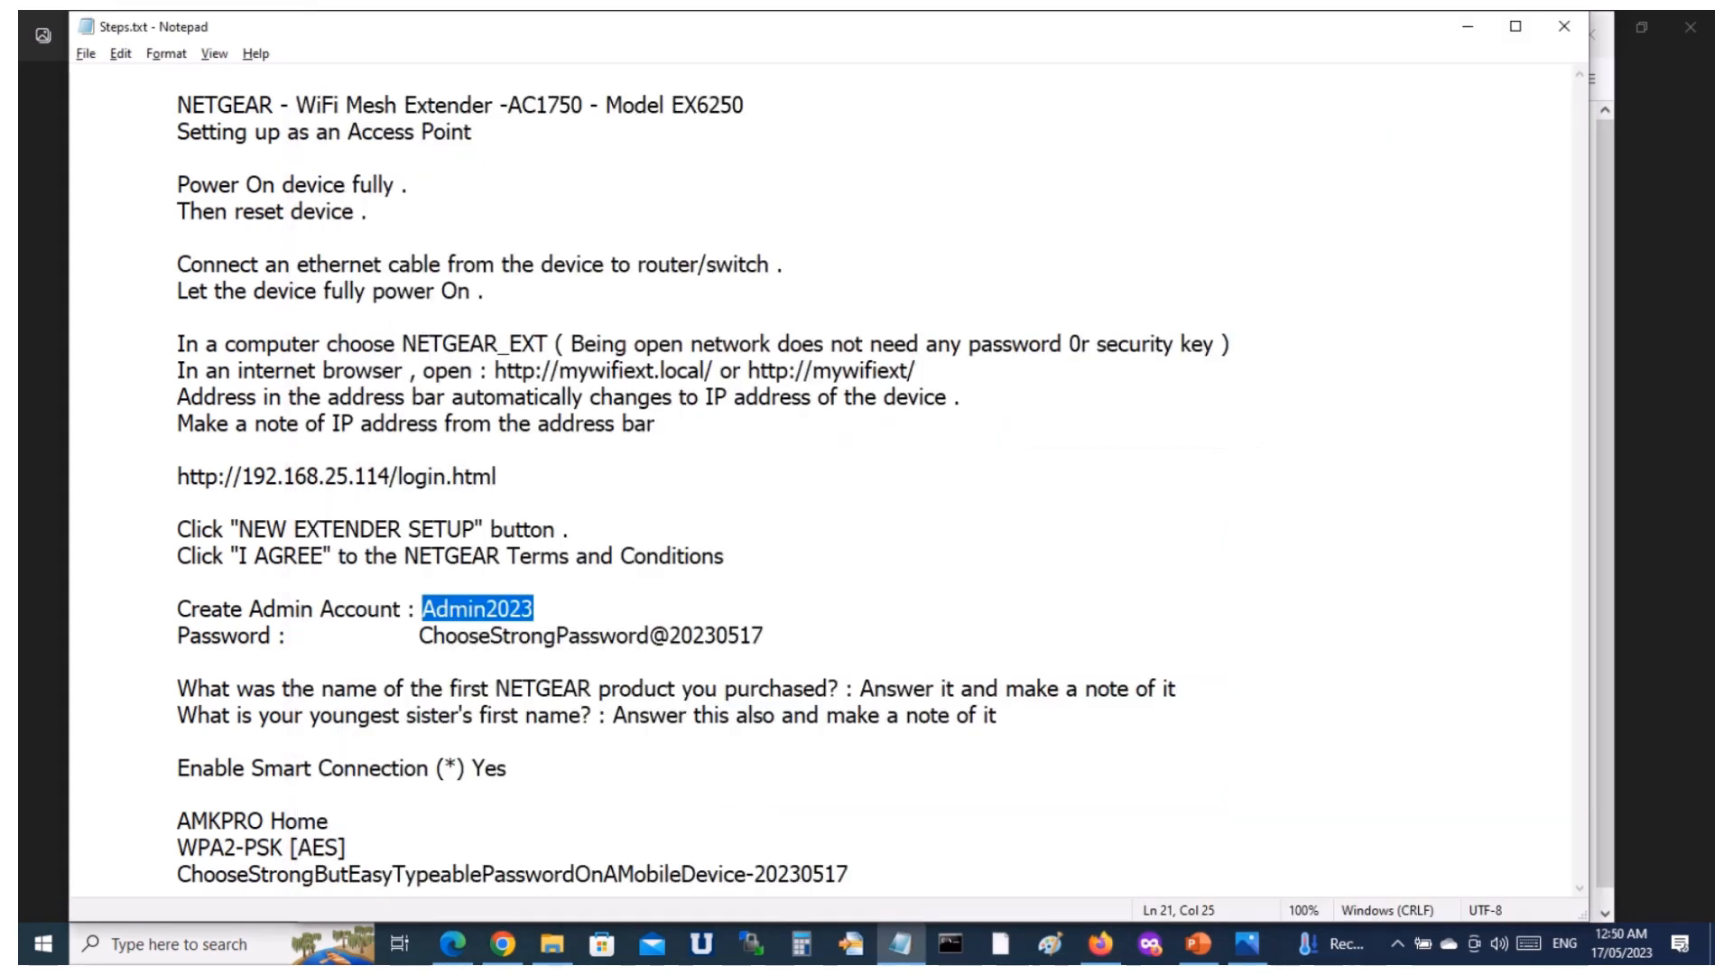
pyautogui.click(419, 635)
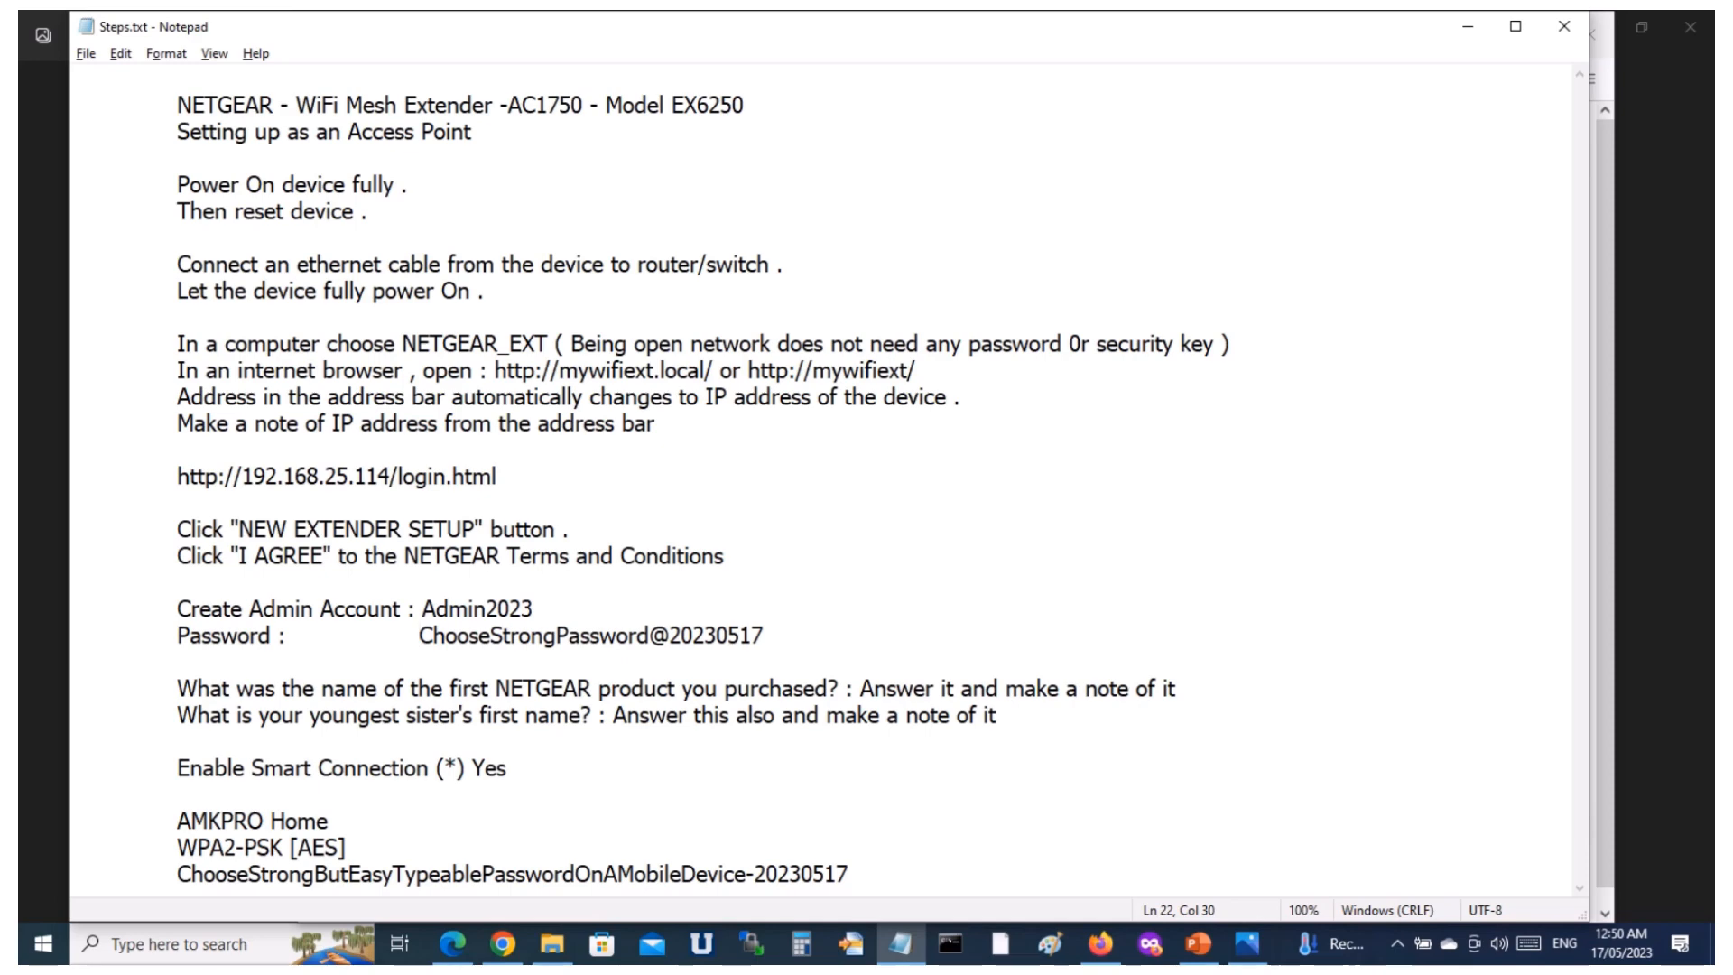
pyautogui.hotkey('shift', 'End')
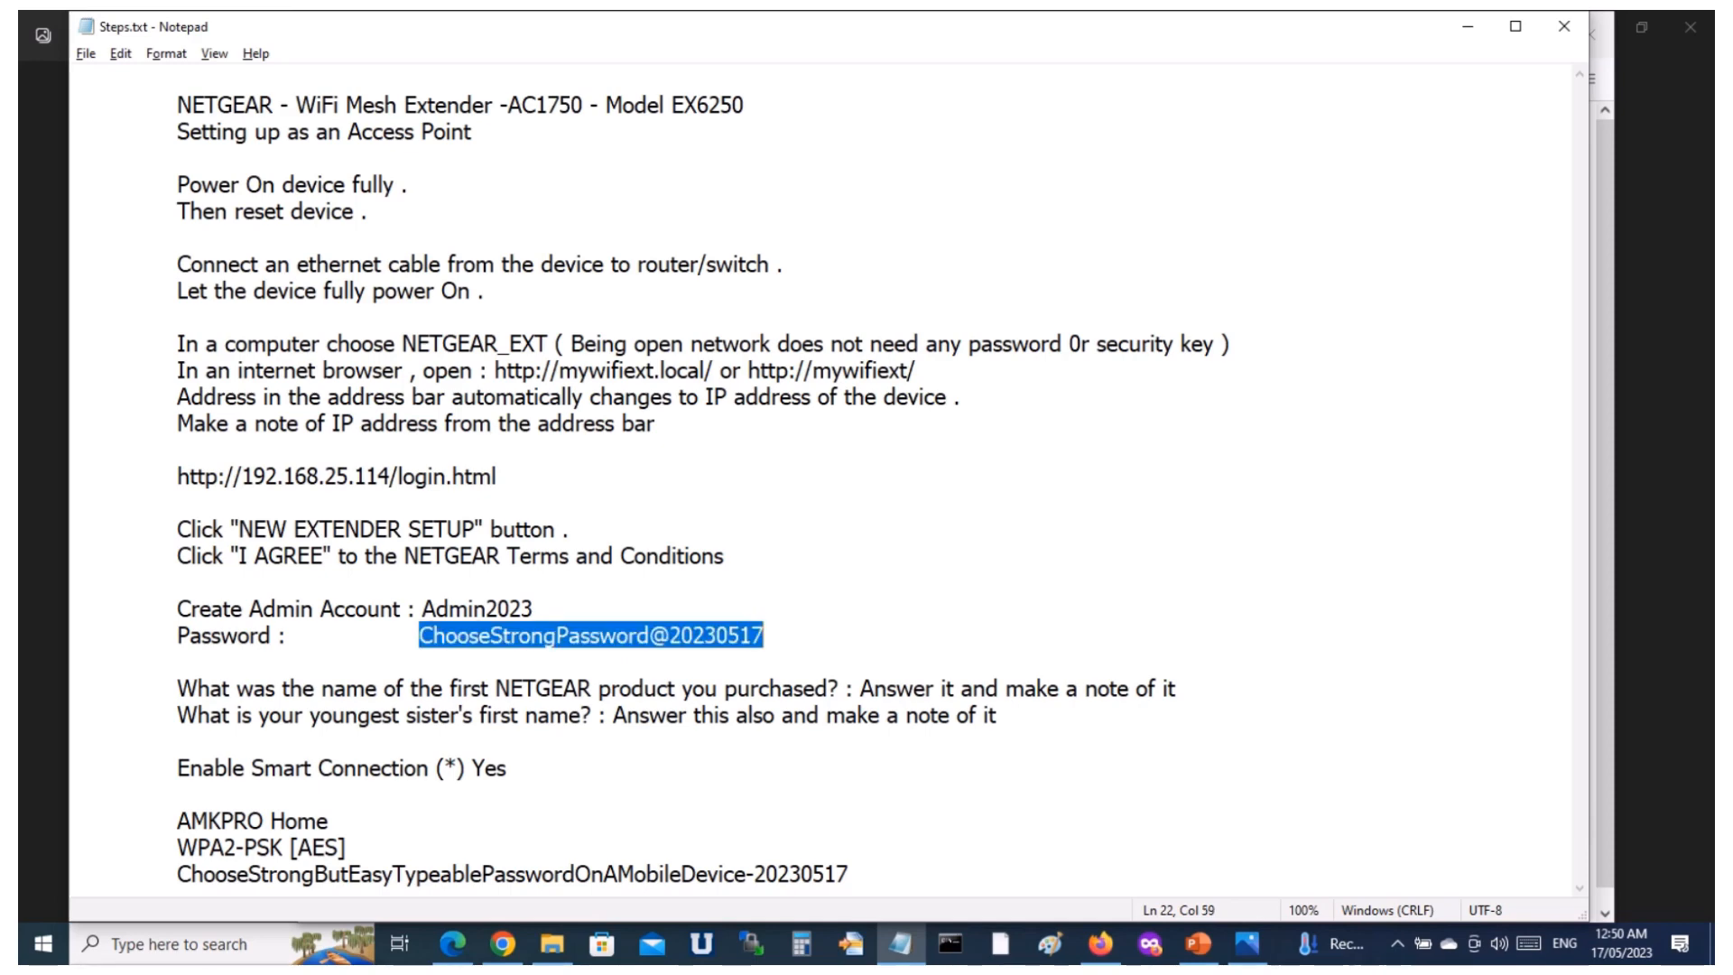
pyautogui.hotkey('alt', 'Tab')
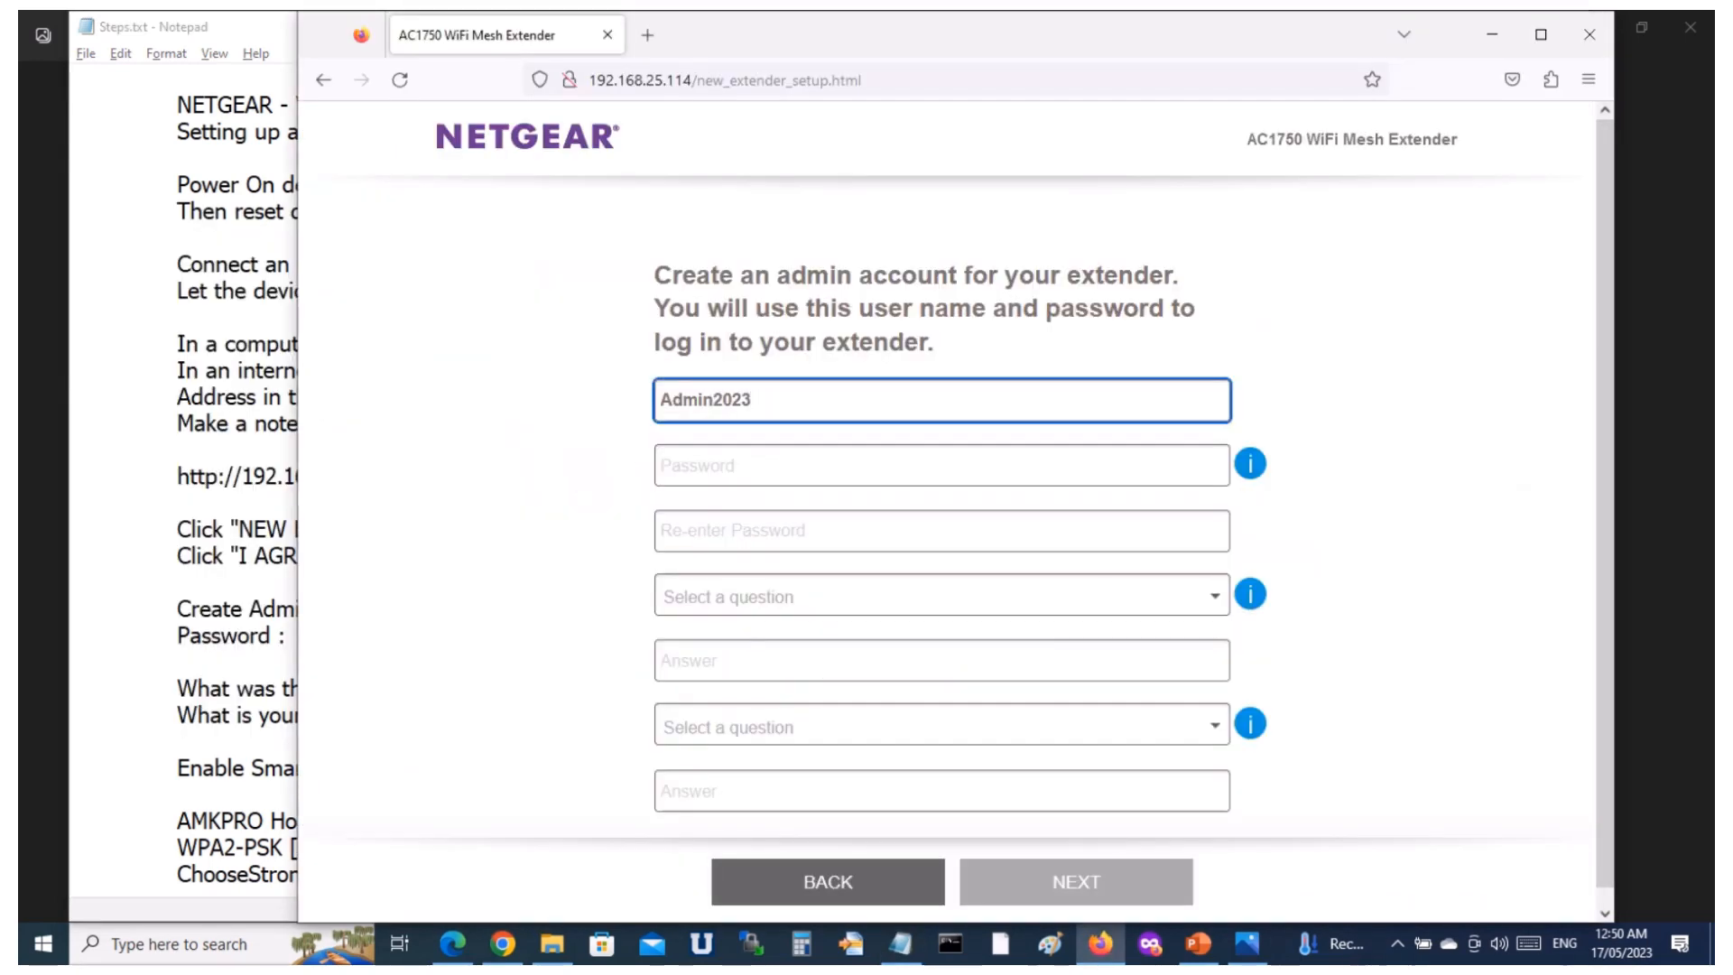
pyautogui.press('Tab')
pyautogui.hotkey('ctrl', 'v')
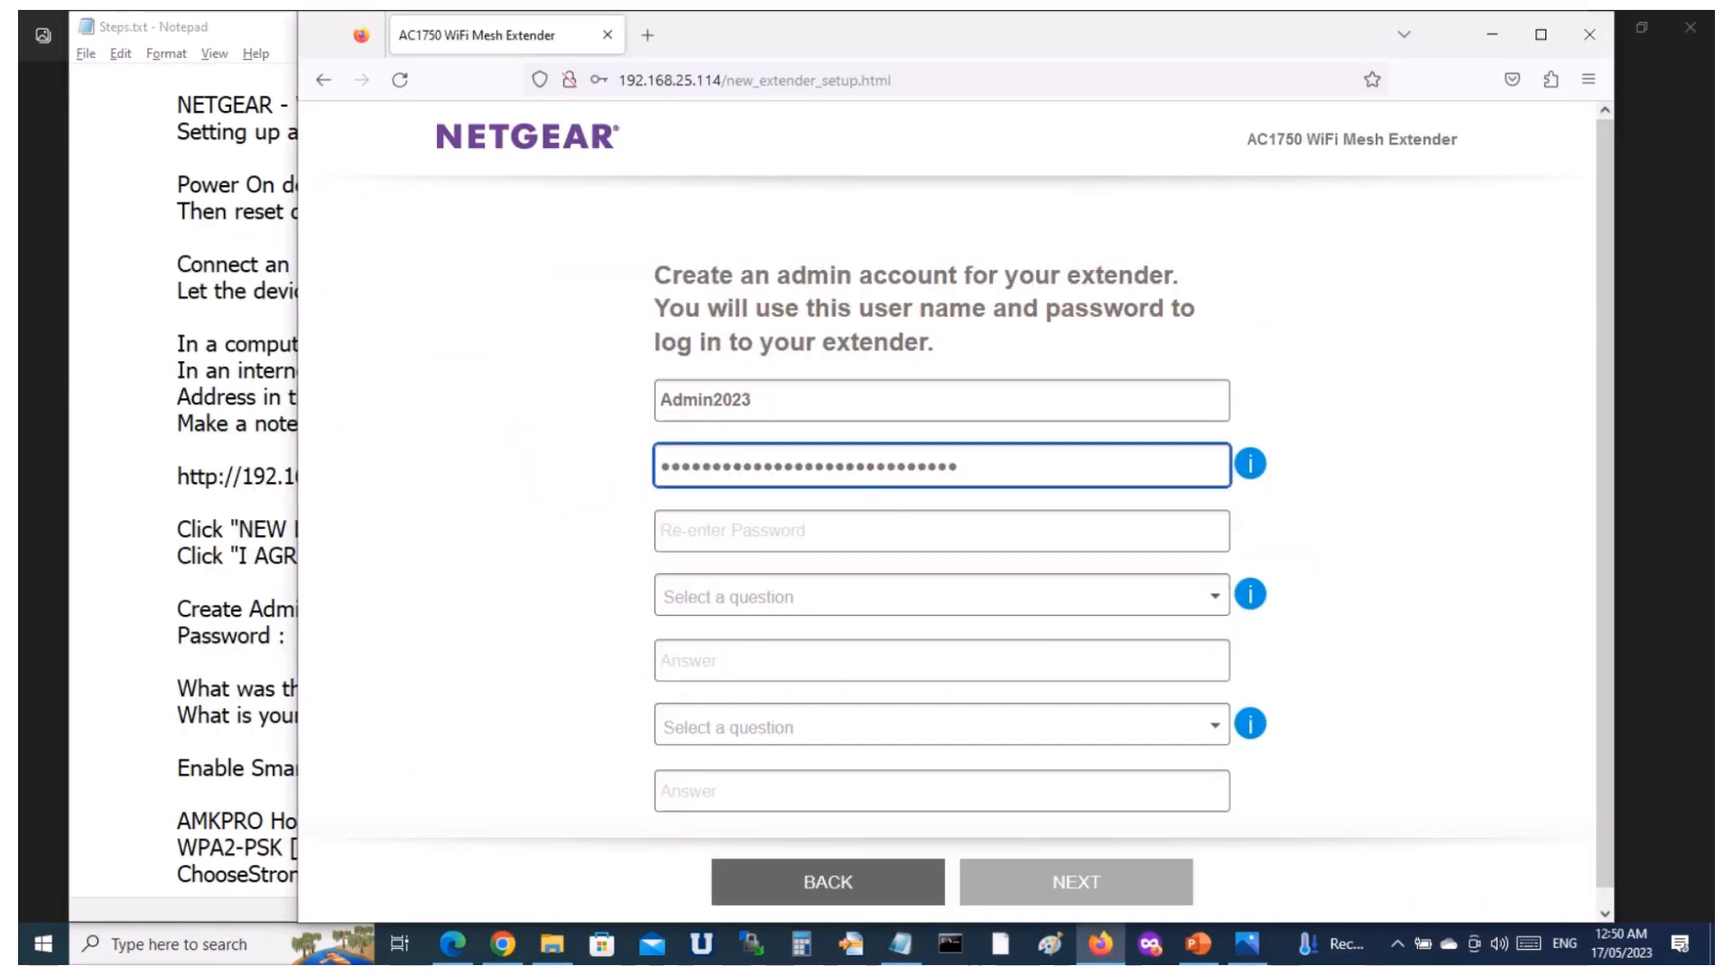
pyautogui.press('Tab')
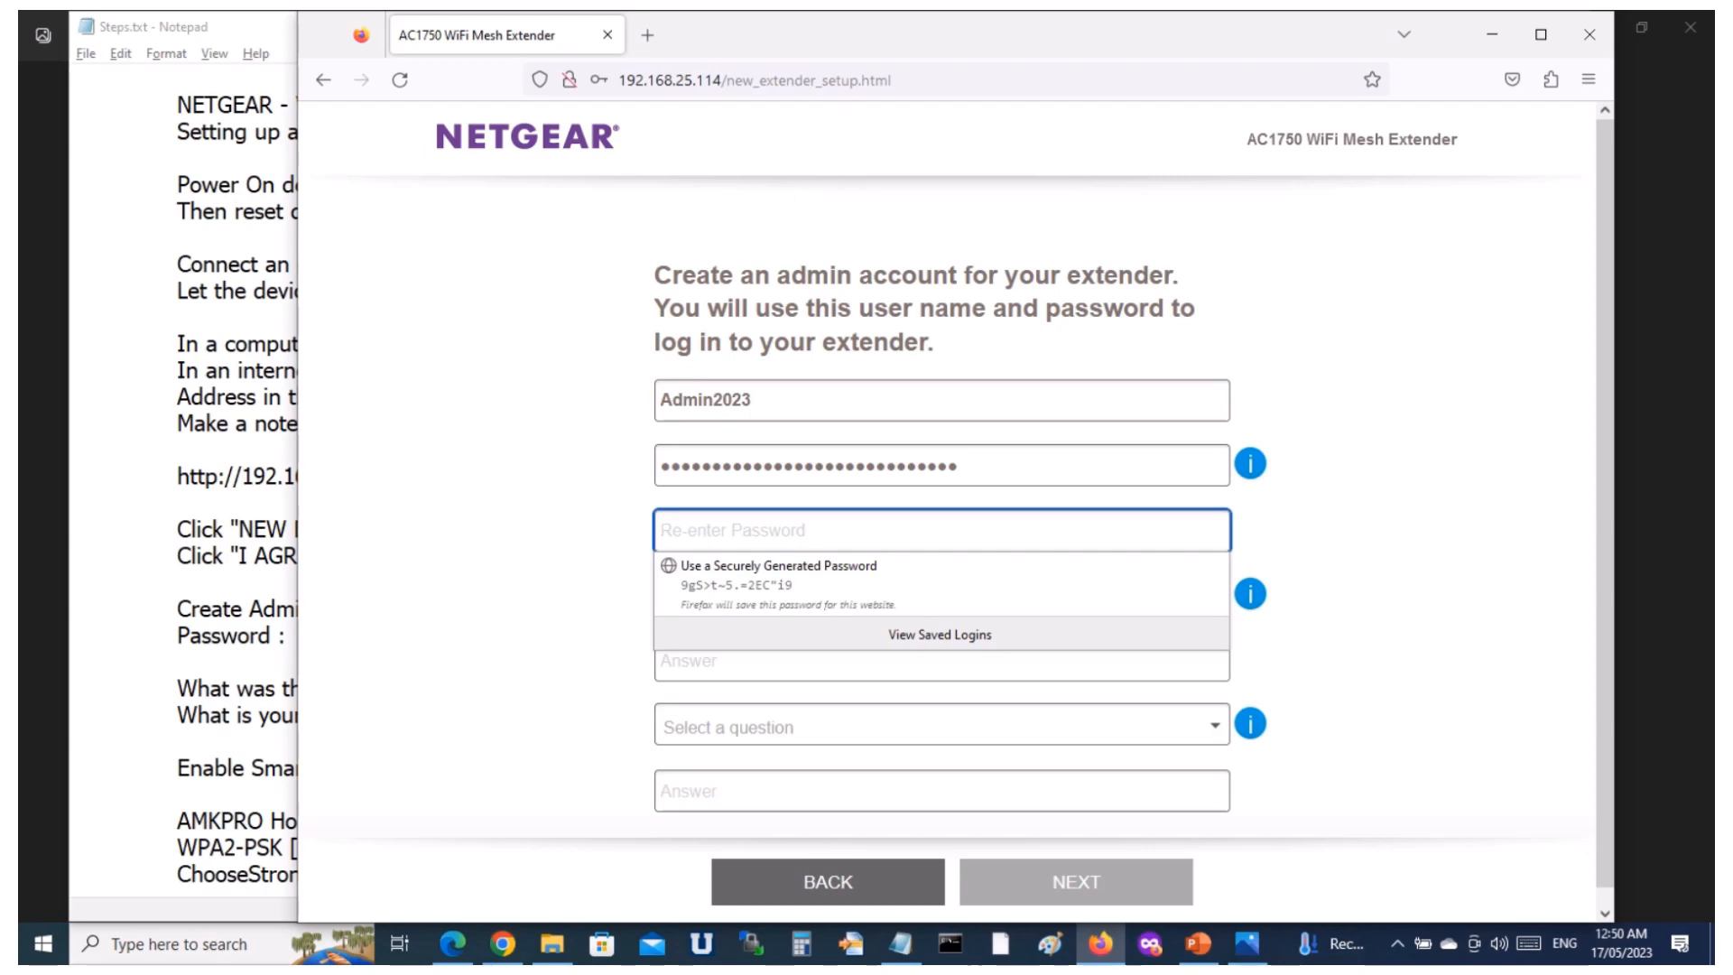
pyautogui.hotkey('ctrl', 'v')
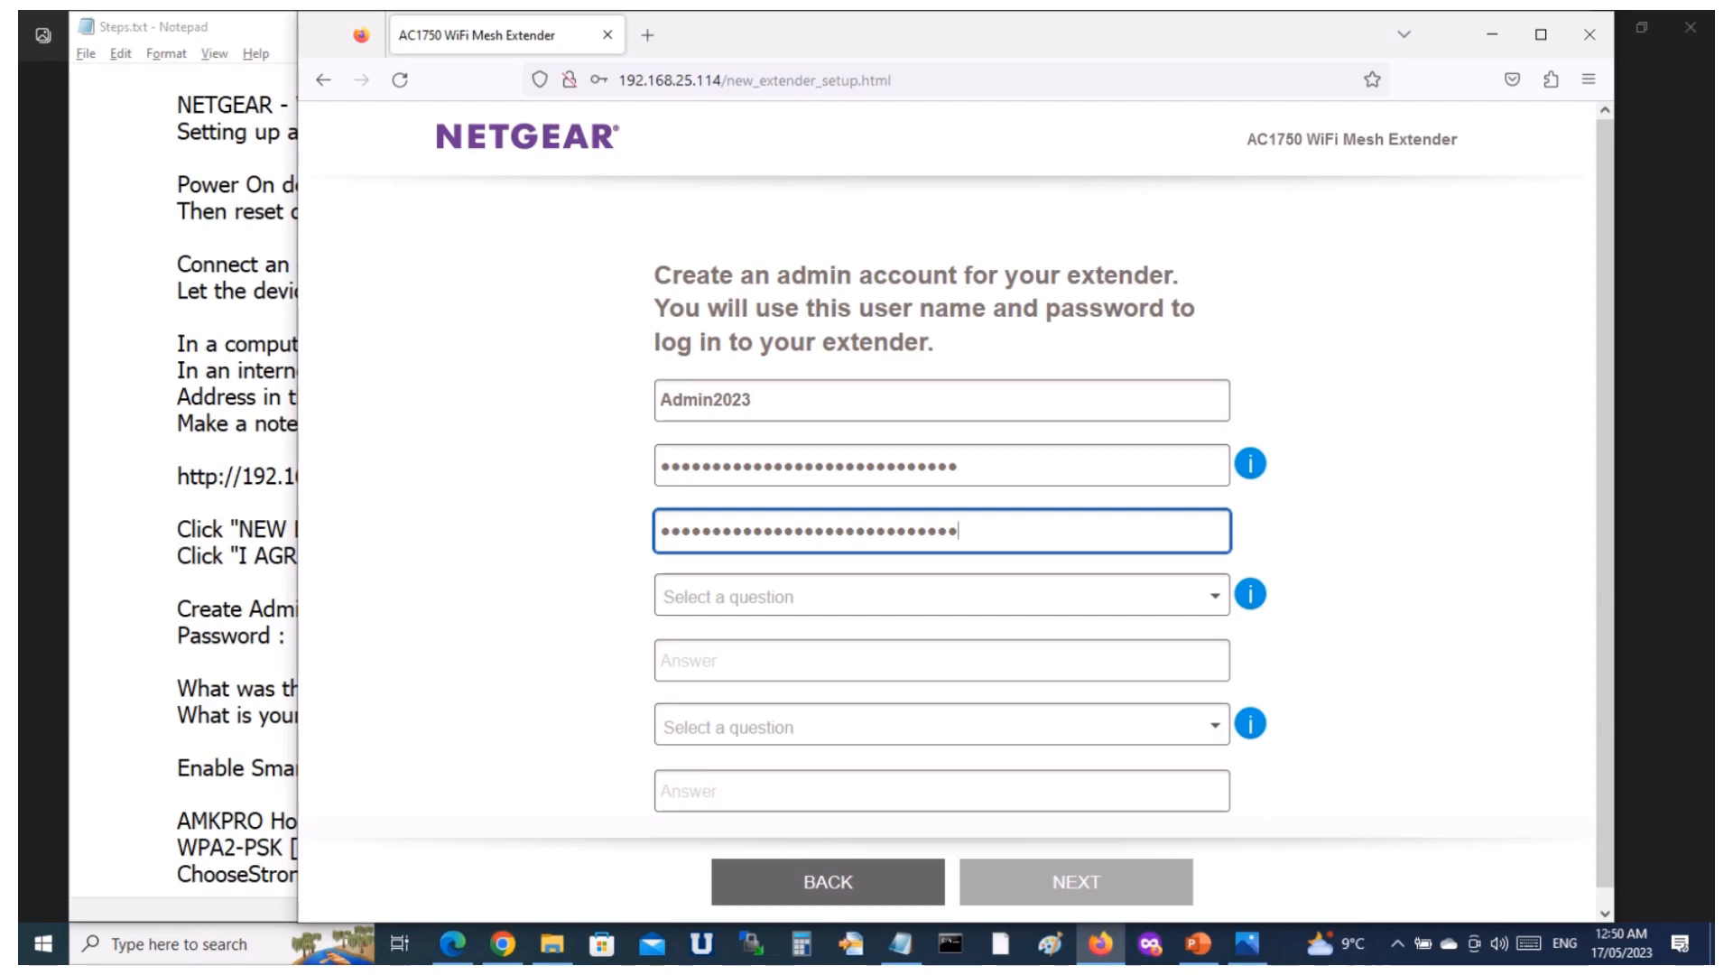
# Choose "What was the name of the first NETGEAR product you purchased?" as the first security question and fill in its answer from the notes.
pyautogui.click(1215, 596)
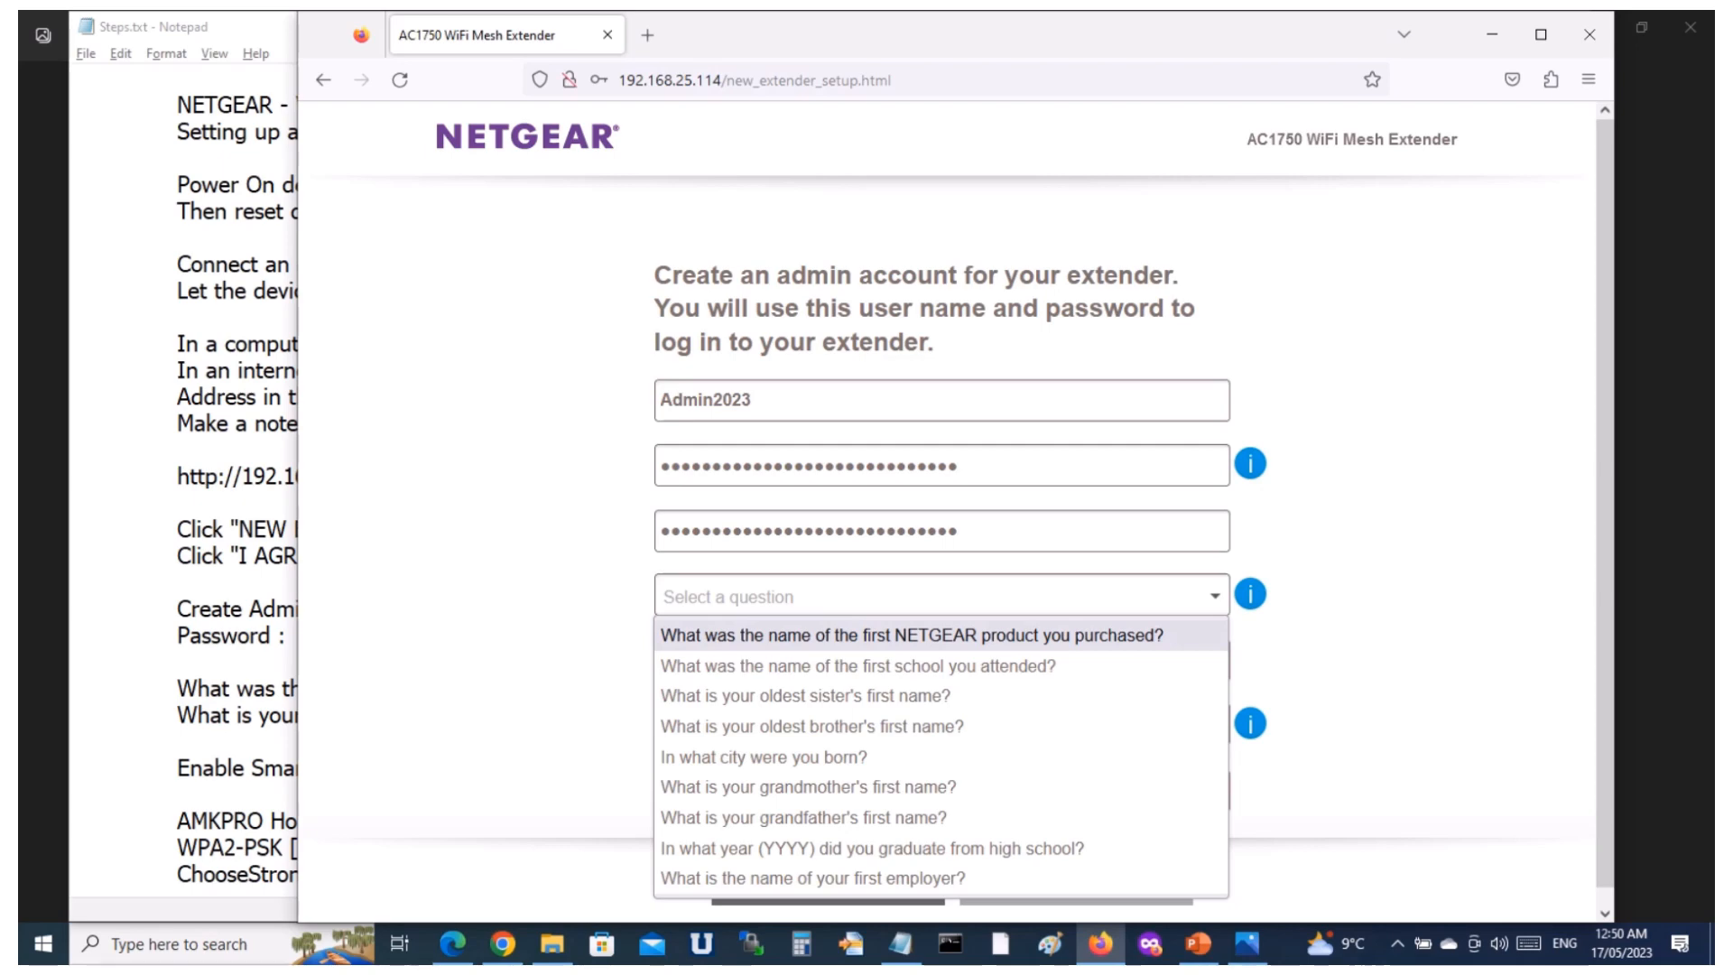
pyautogui.press('Return')
pyautogui.hotkey('alt', 'Tab')
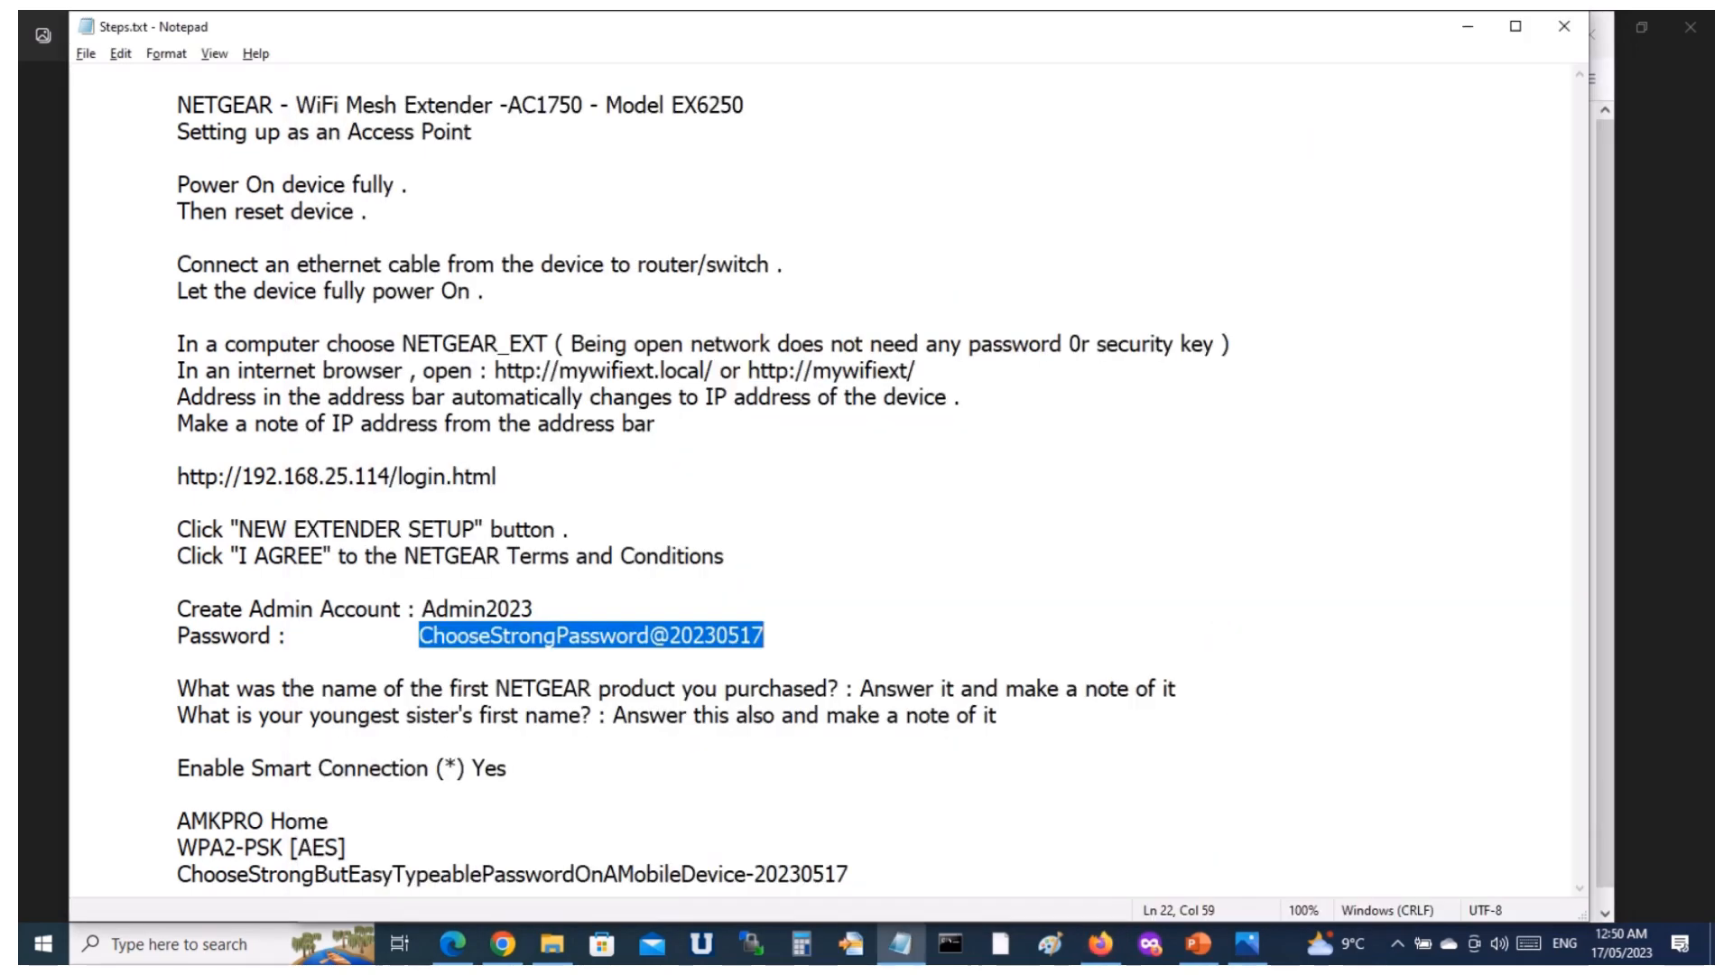
pyautogui.click(860, 689)
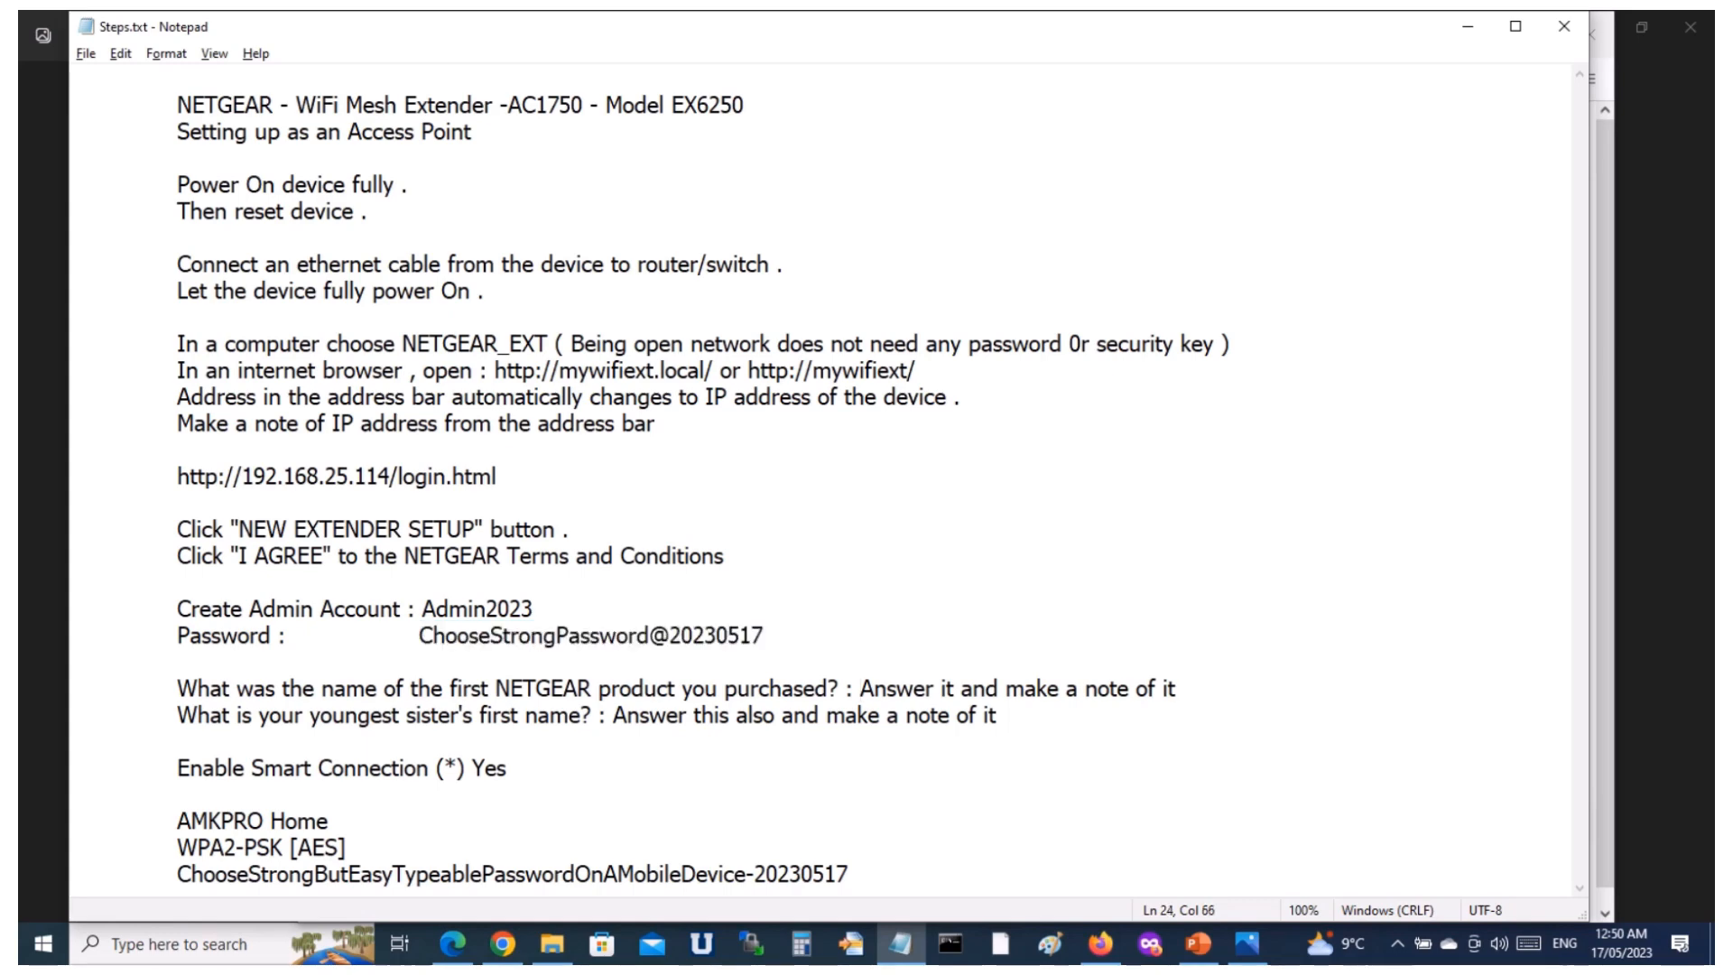
pyautogui.hotkey('shift', 'End')
pyautogui.hotkey('ctrl', 'c')
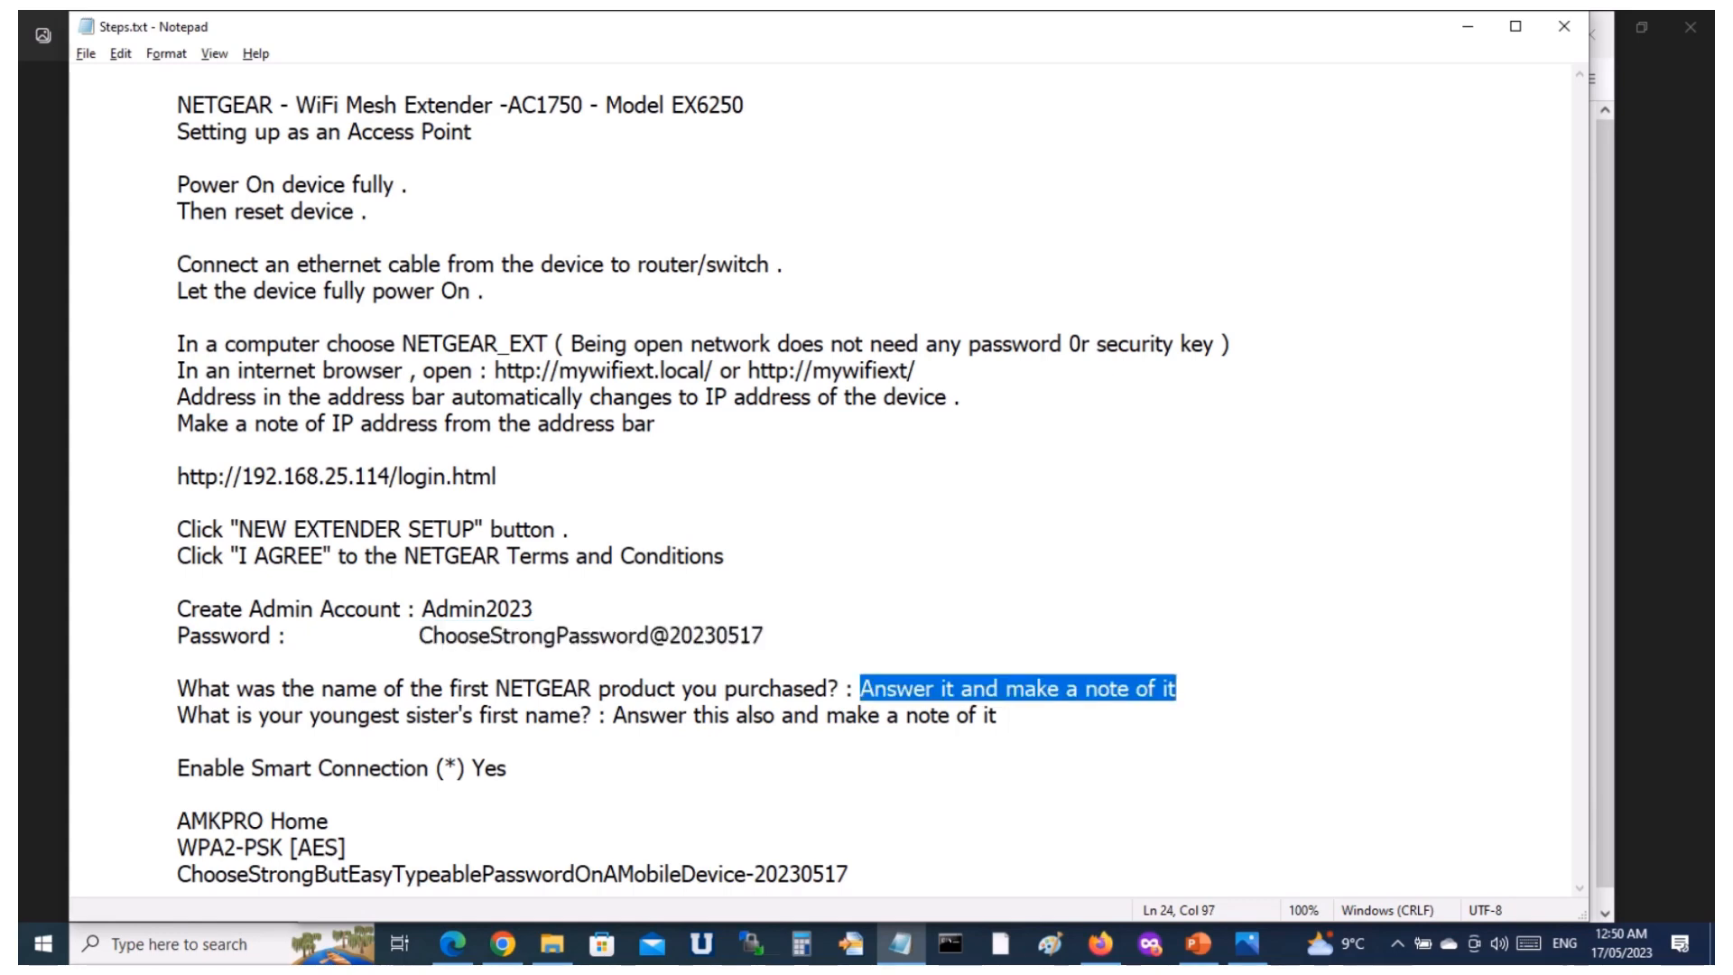
pyautogui.hotkey('alt', 'Tab')
pyautogui.click(860, 662)
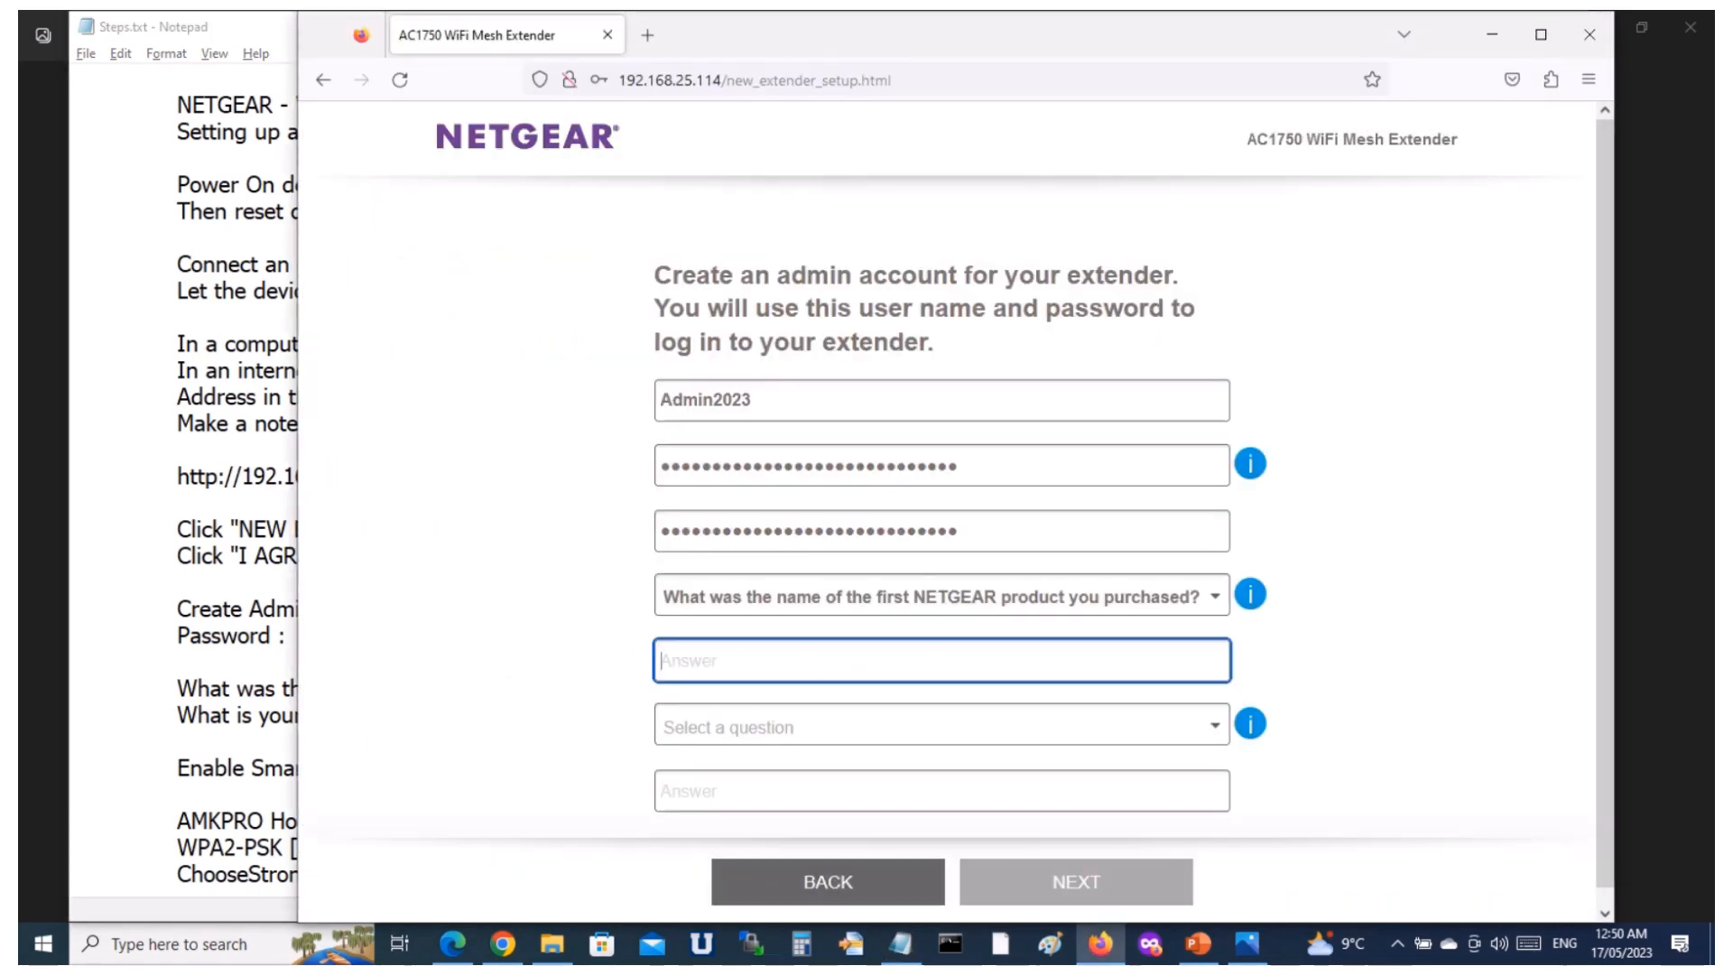
pyautogui.hotkey('ctrl', 'v')
# Choose "What is your youngest sister's first name?" as the second security question and copy its answer from the Notepad notes.
pyautogui.click(941, 726)
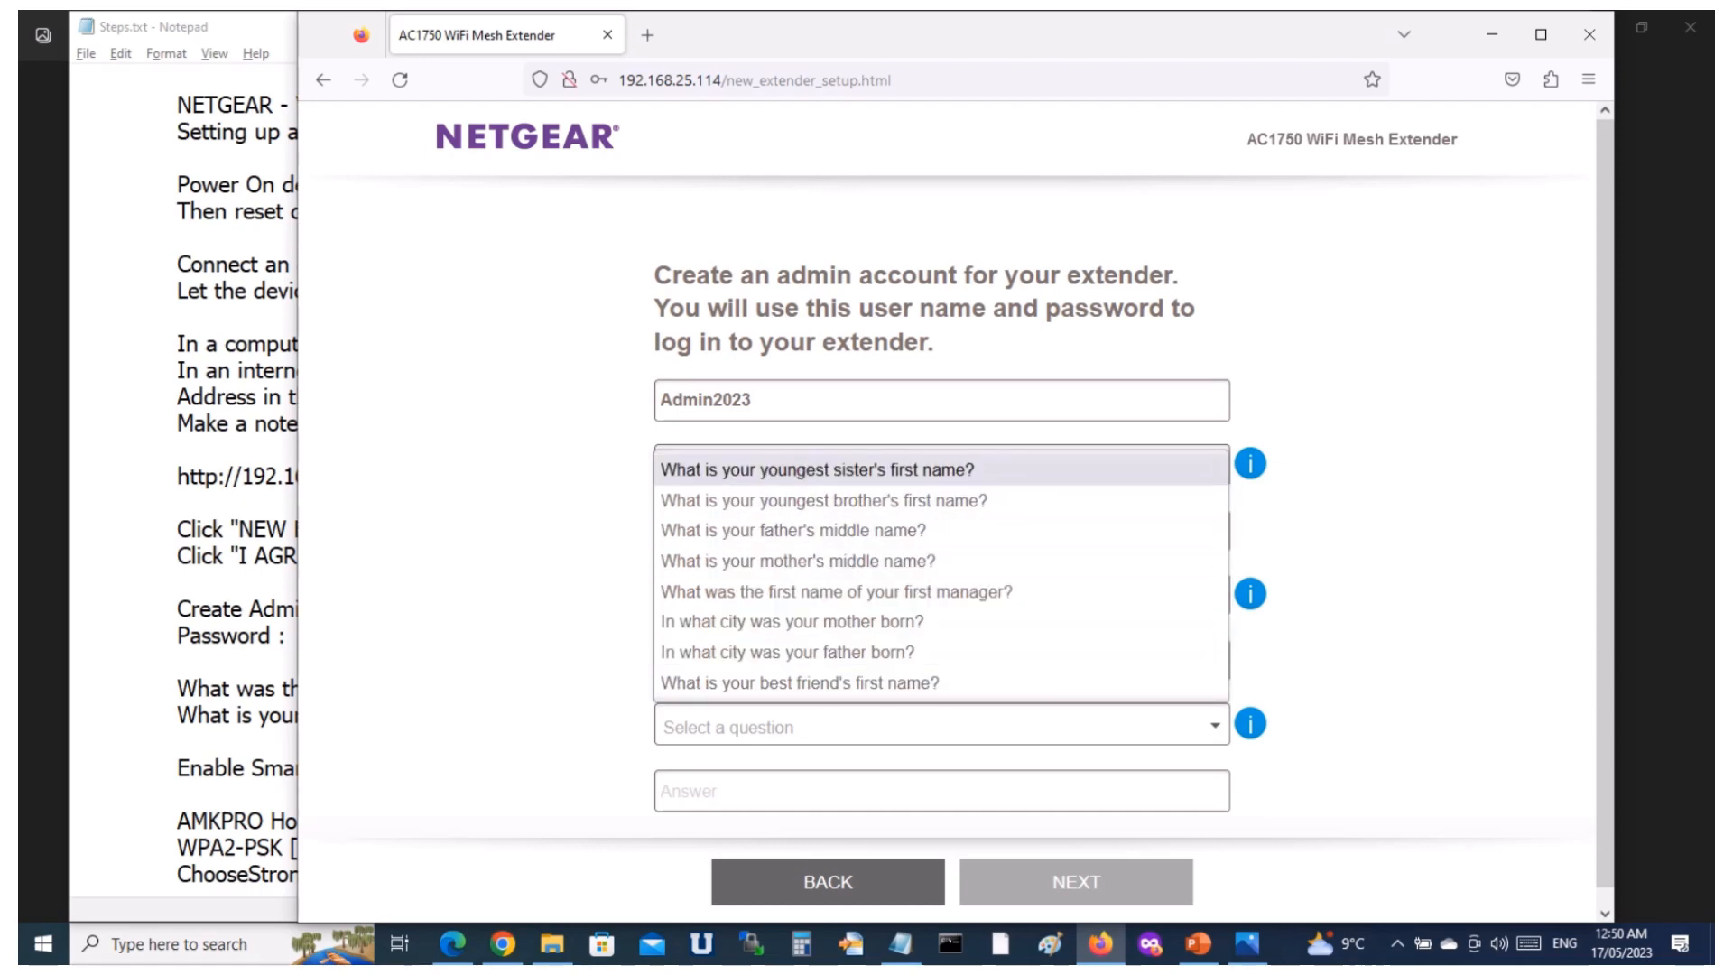
pyautogui.press('Return')
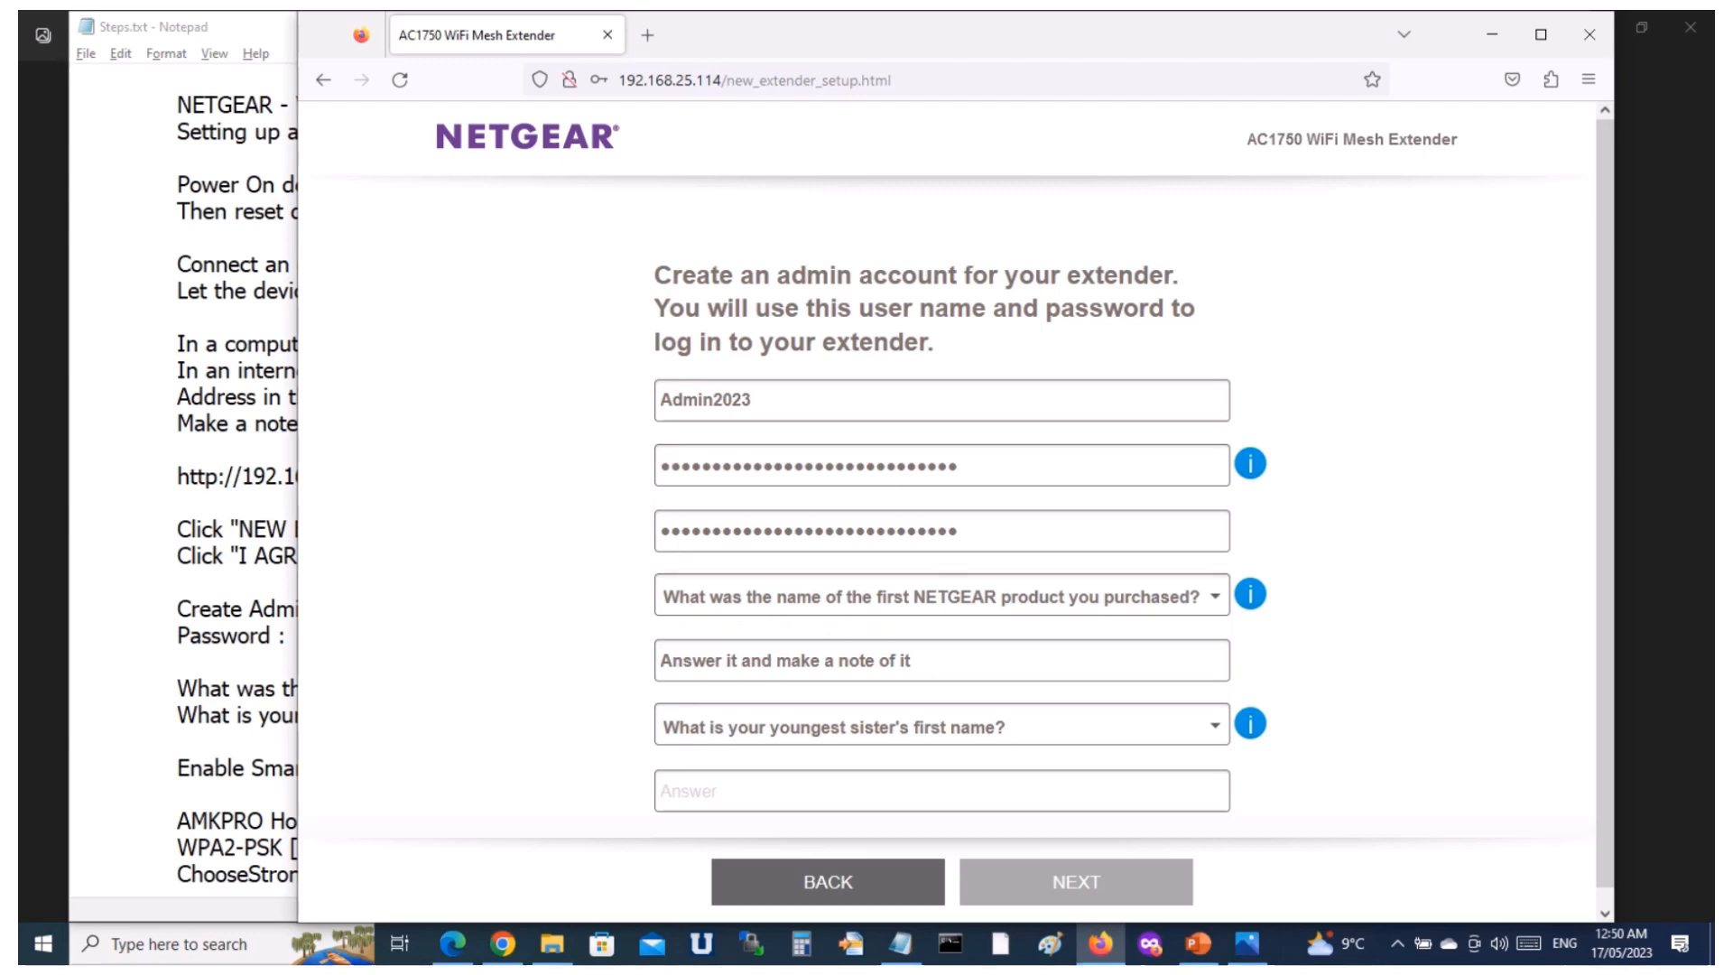
pyautogui.hotkey('alt', 'Tab')
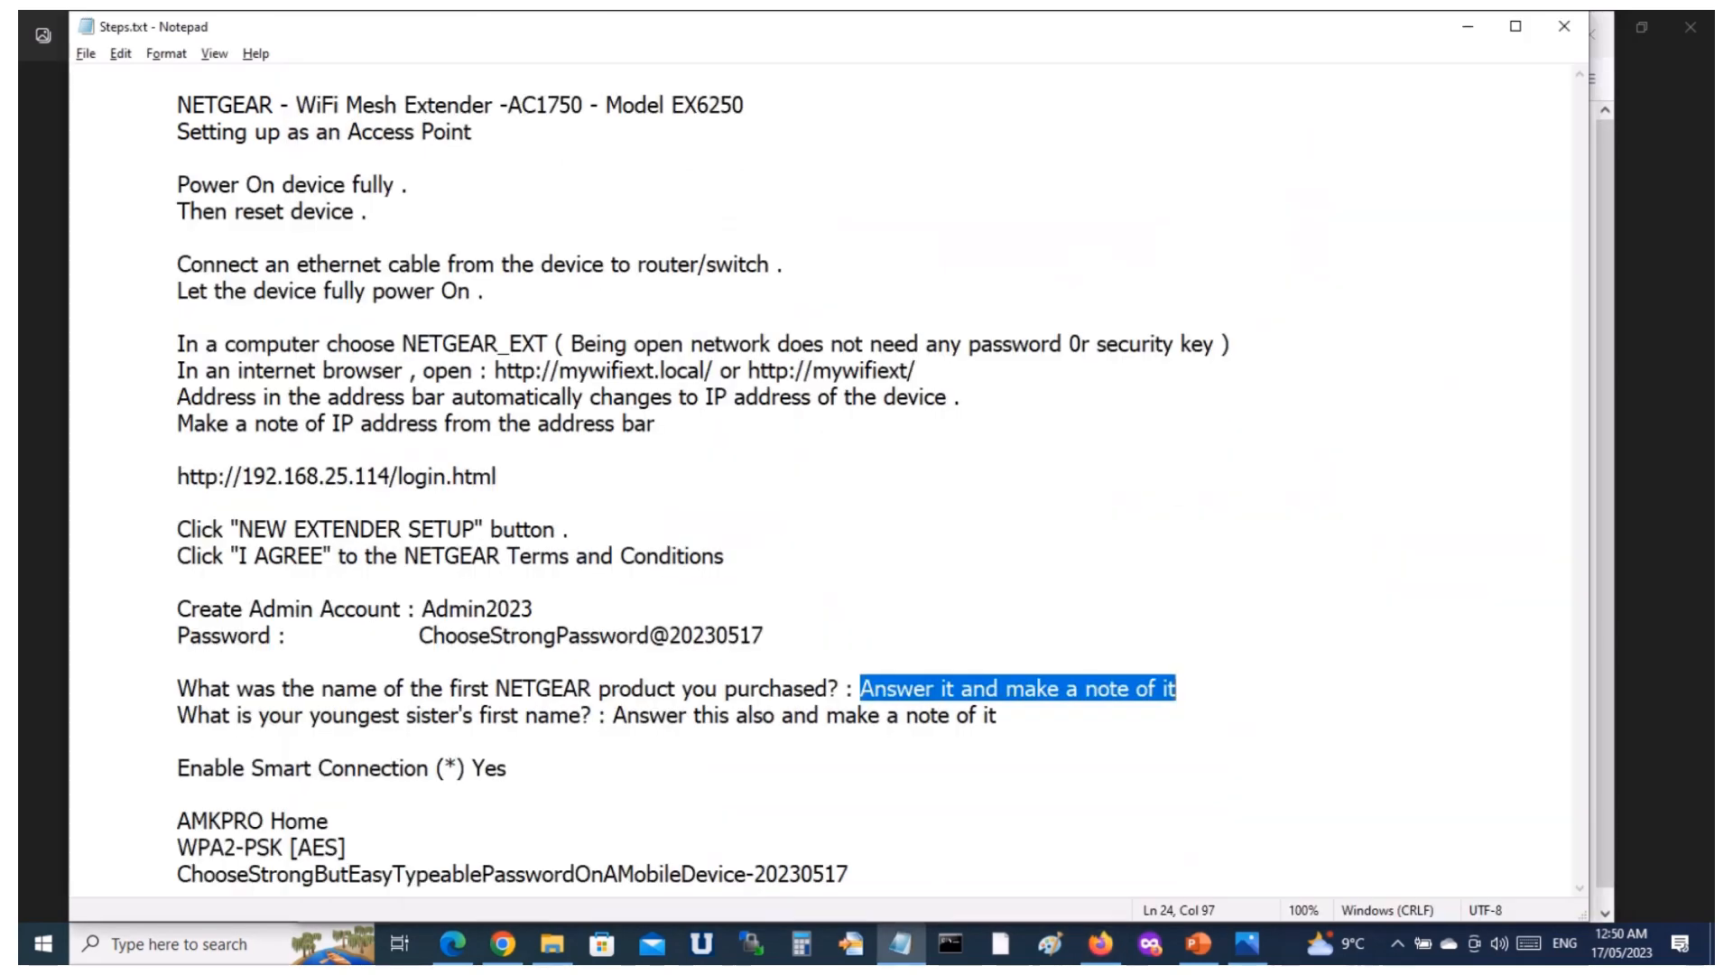
pyautogui.click(614, 716)
pyautogui.hotkey('shift', 'Down')
pyautogui.hotkey('ctrl', 'c')
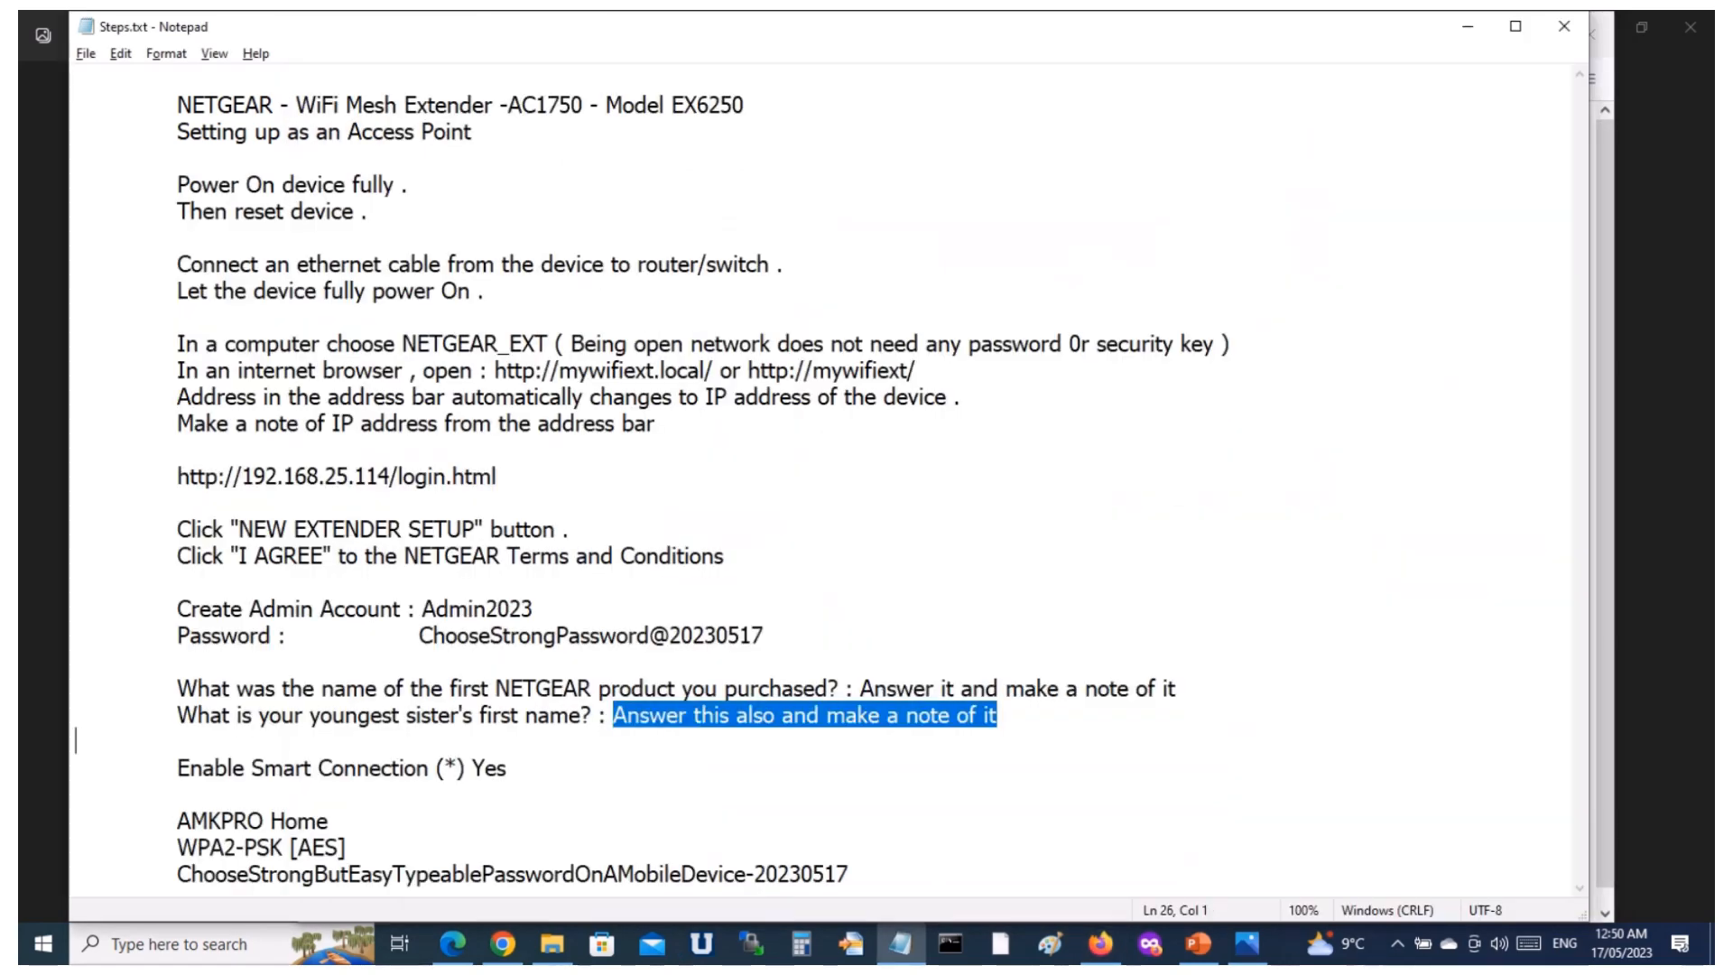
pyautogui.hotkey('alt', 'Tab')
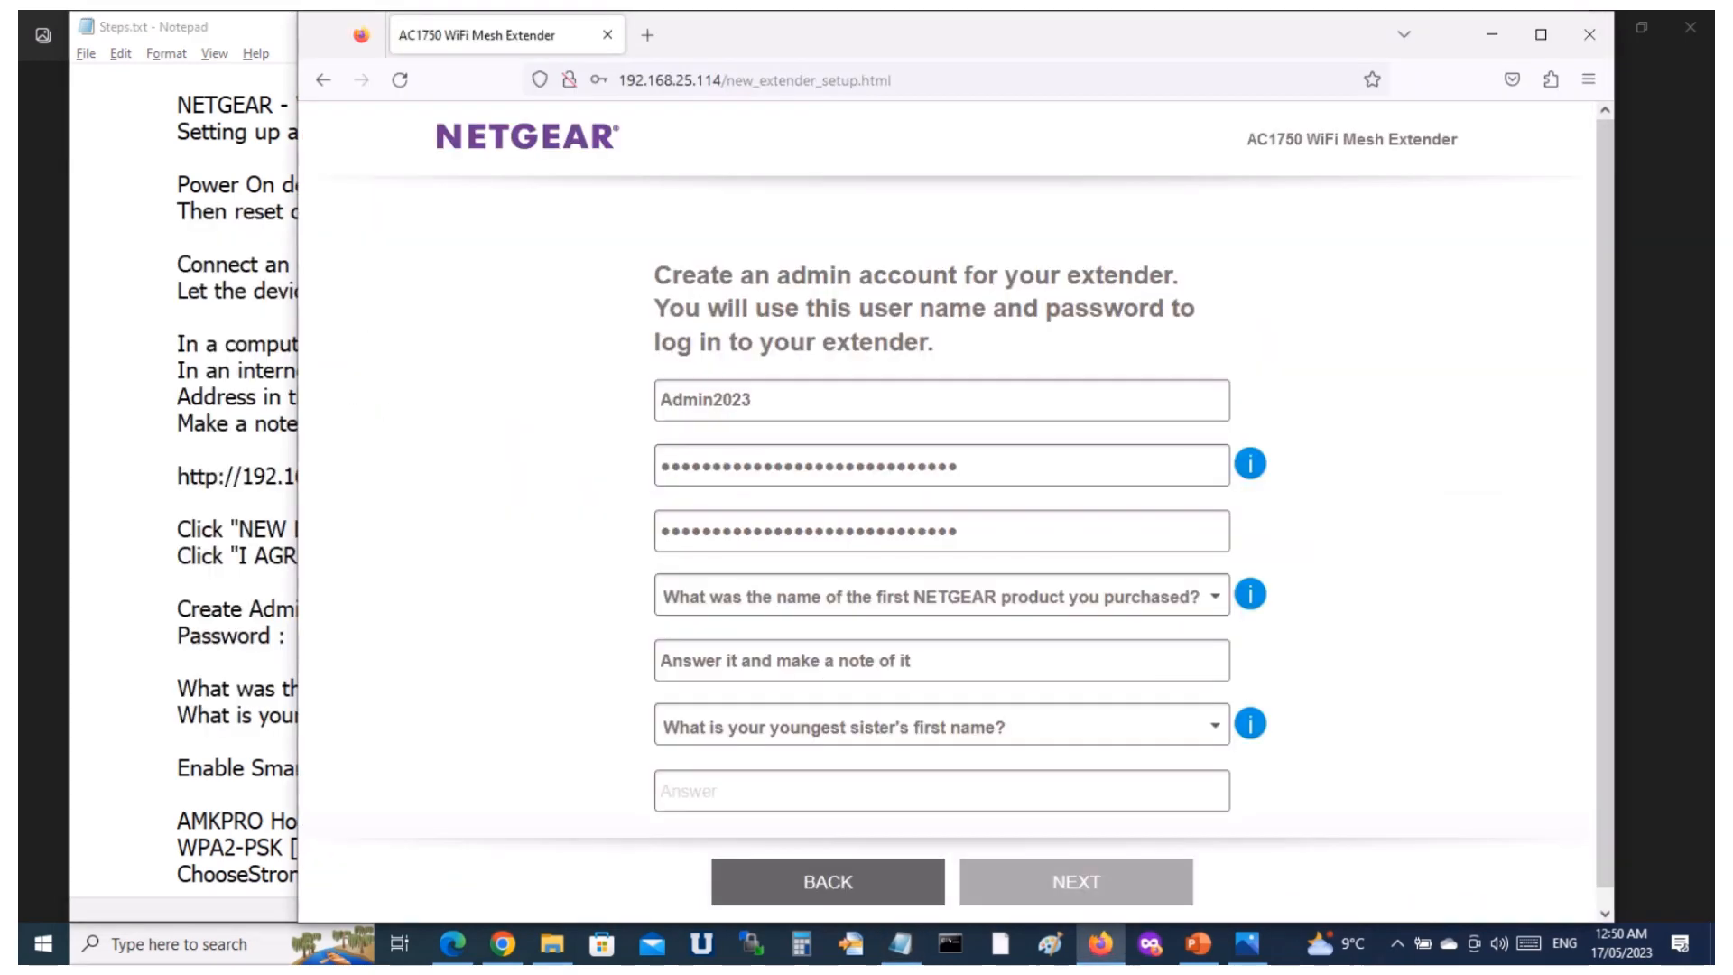
pyautogui.click(942, 791)
pyautogui.hotkey('ctrl', 'v')
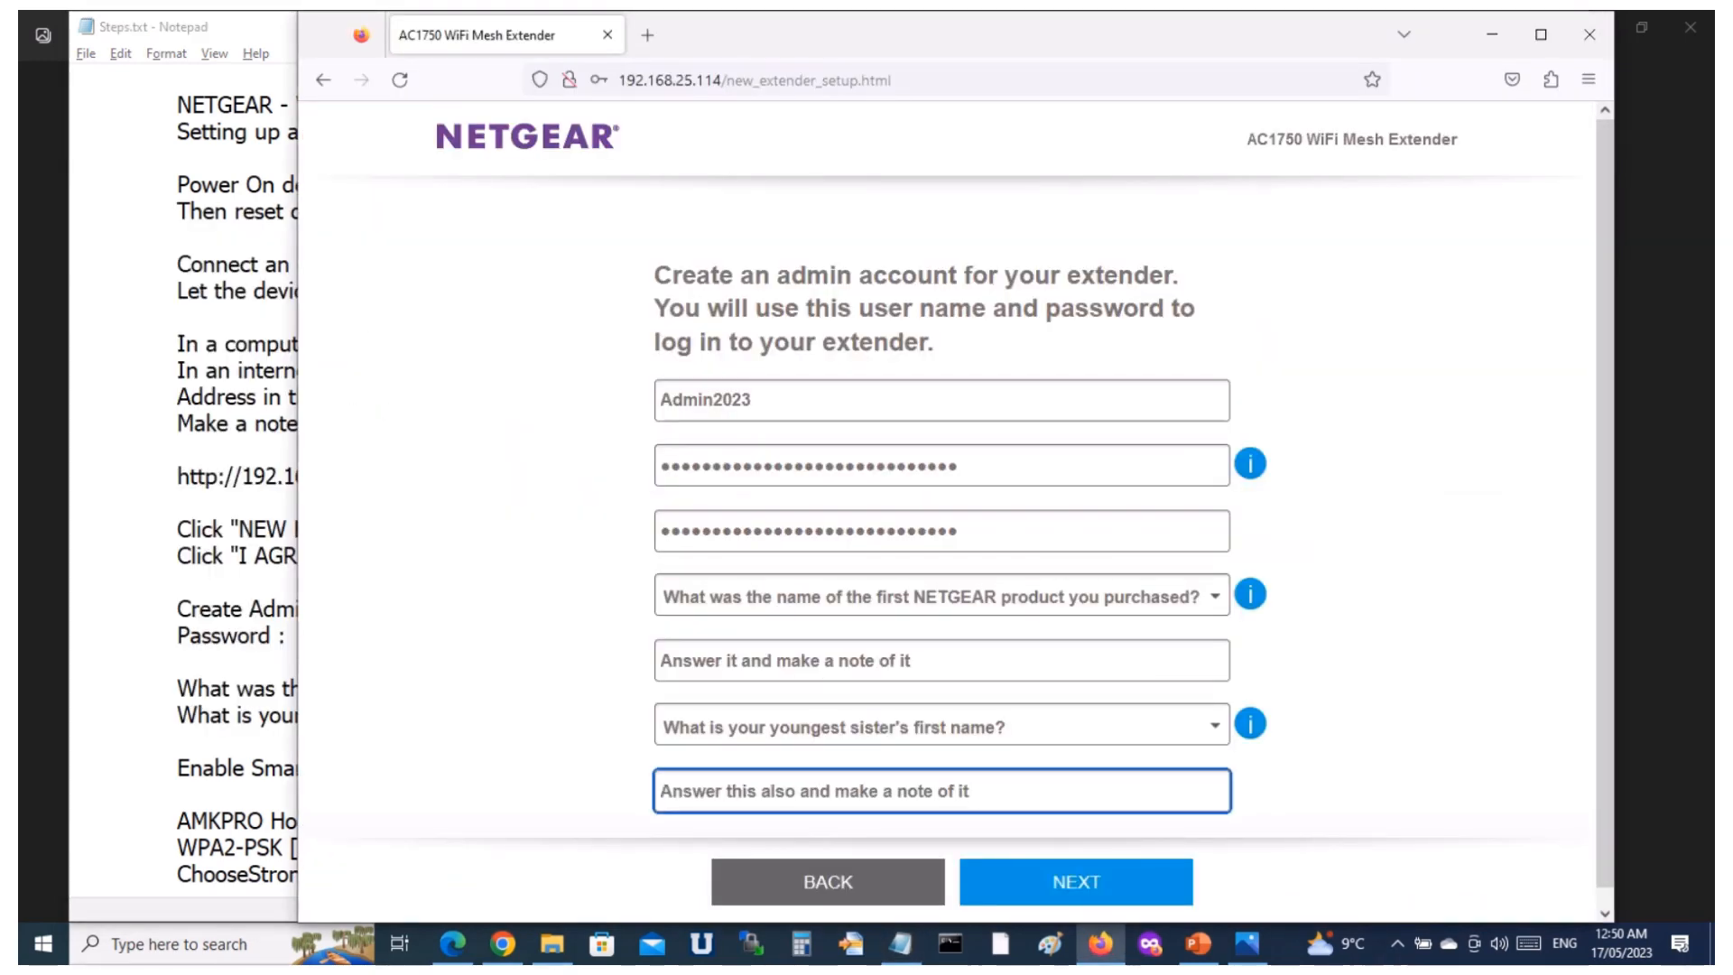
# Submit the admin account, dismiss the browser's offer to save the login, and continue to the access point network settings.
pyautogui.scroll(-1, 941, 542)
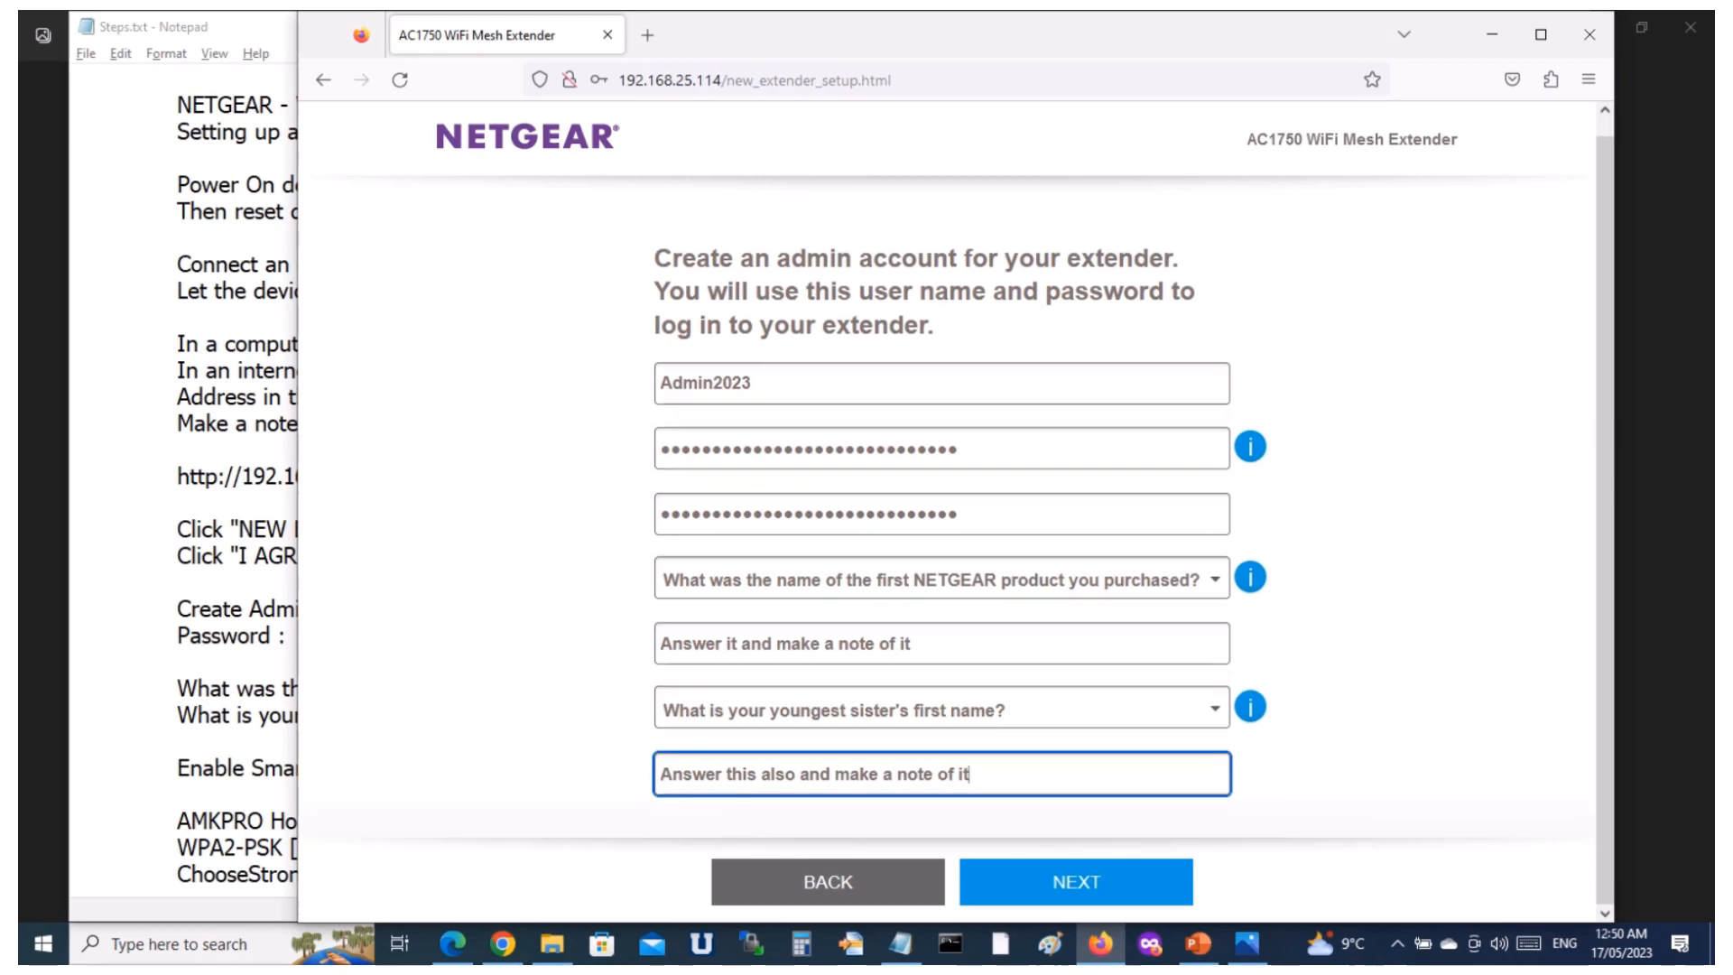
pyautogui.click(1076, 882)
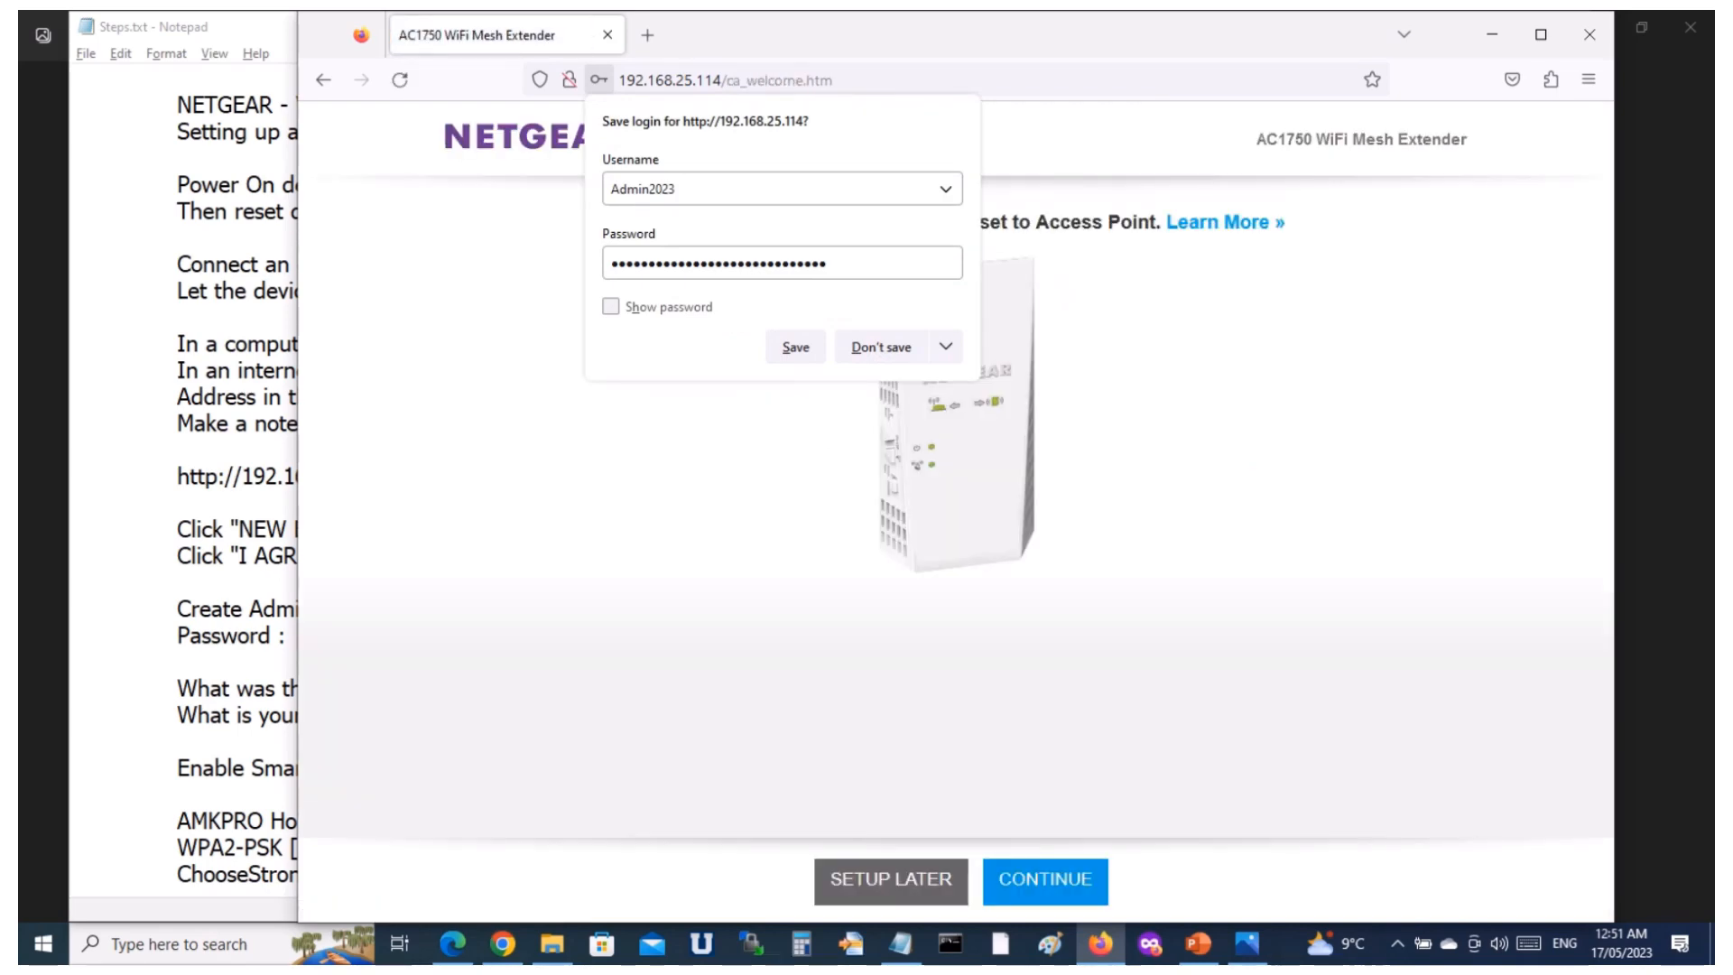
pyautogui.press('Escape')
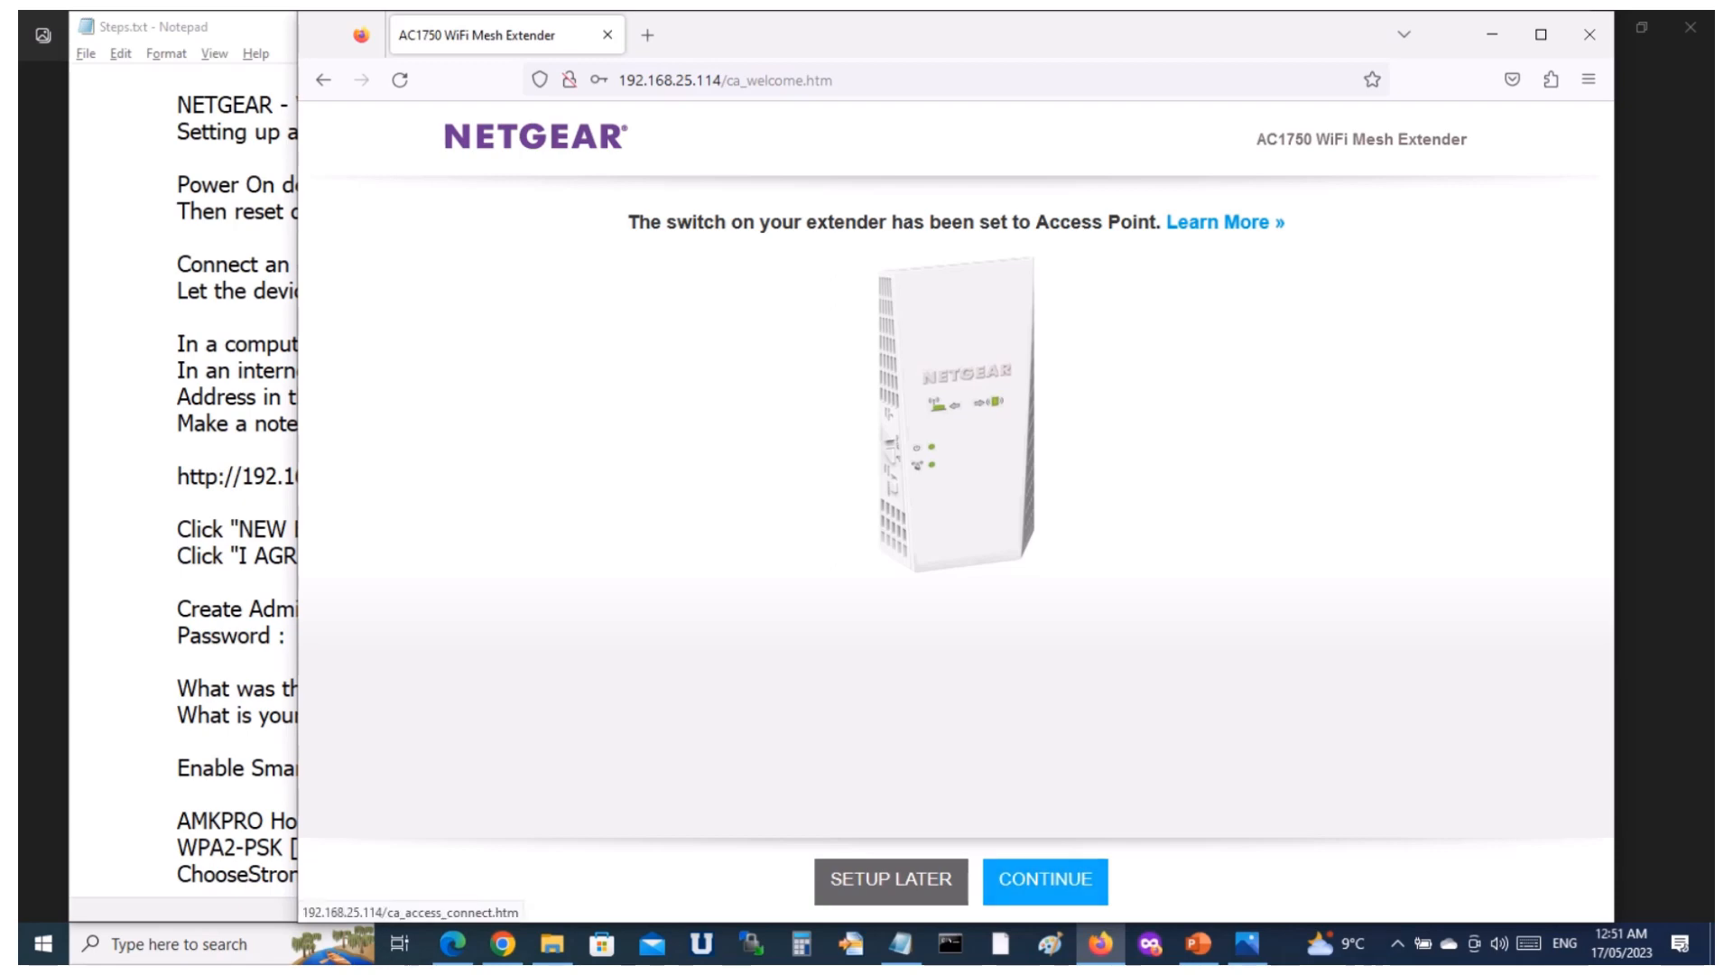
pyautogui.click(1046, 880)
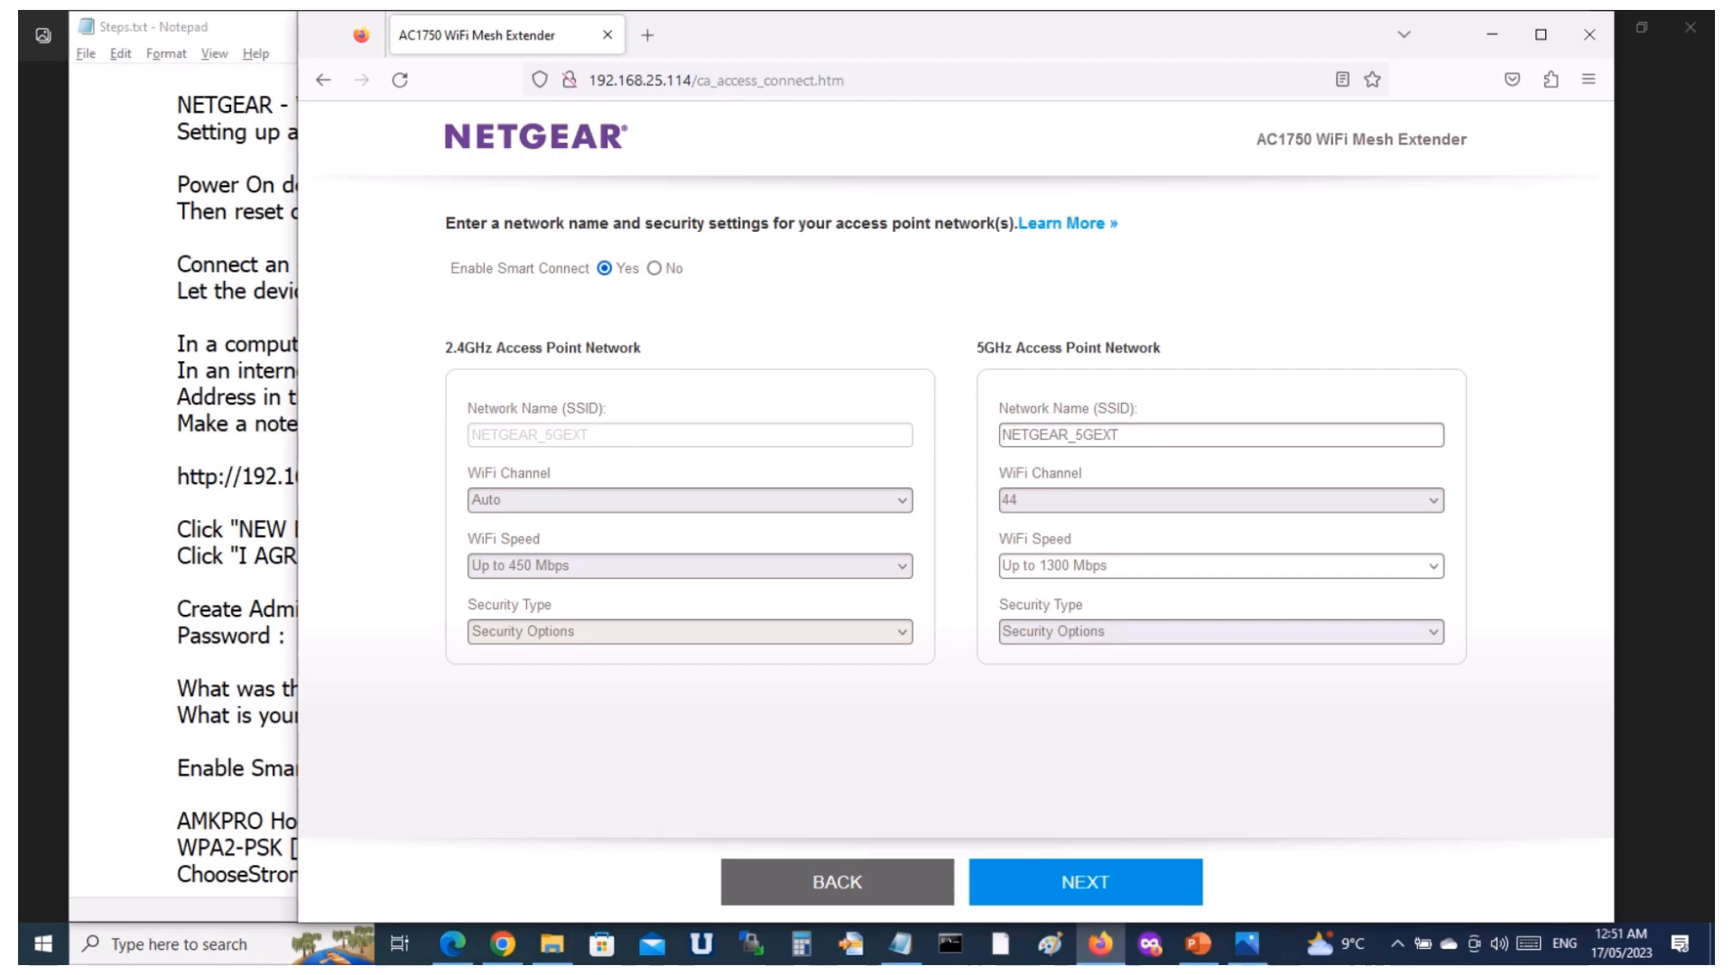
# Try Smart Connect set to No with the separate 2.4GHz and 5GHz network name fields, and return it to Yes.
pyautogui.click(655, 268)
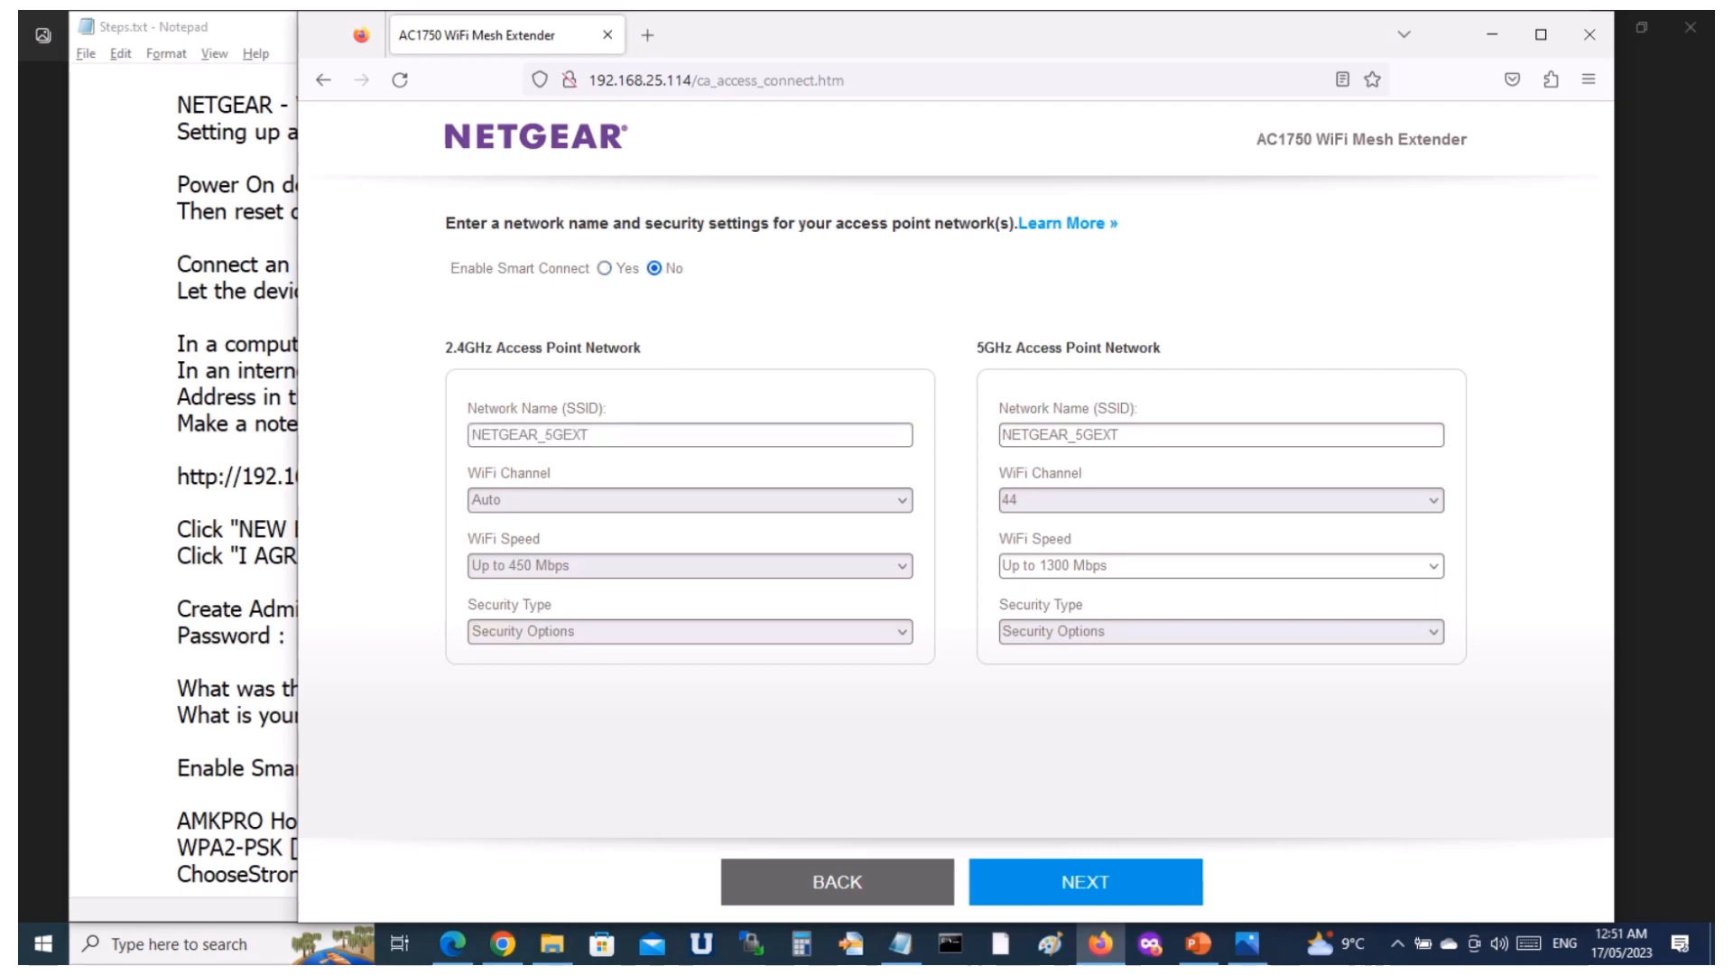
pyautogui.click(592, 435)
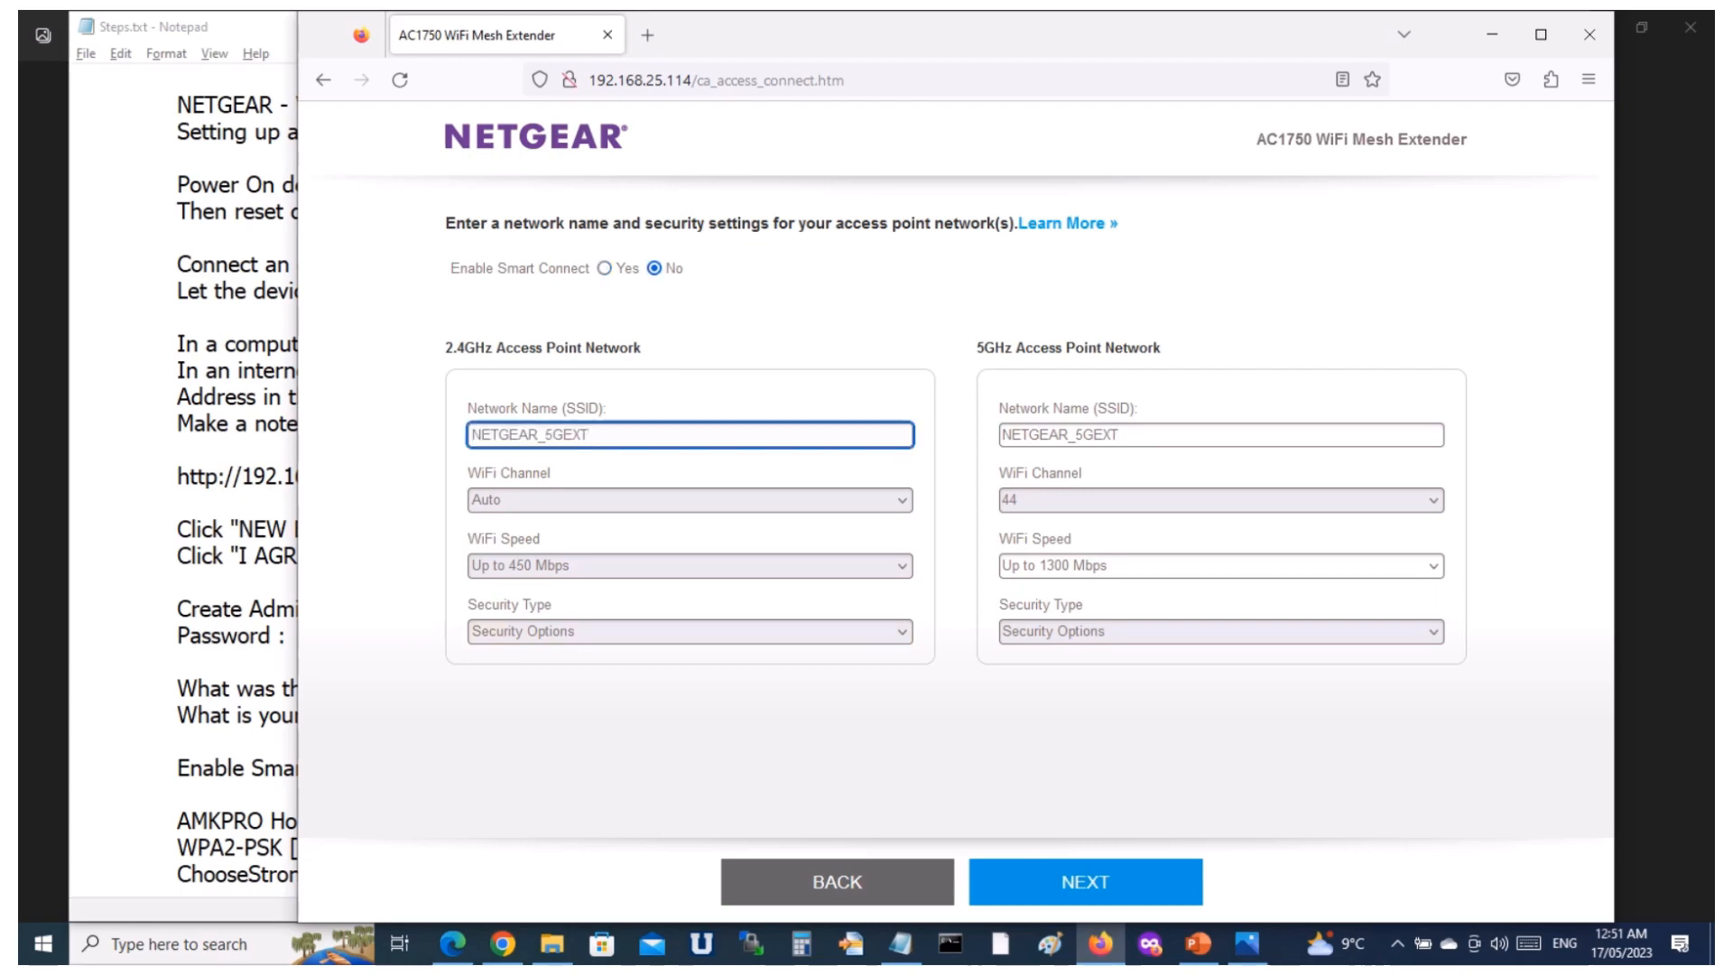
pyautogui.click(1119, 435)
pyautogui.click(590, 435)
pyautogui.click(605, 268)
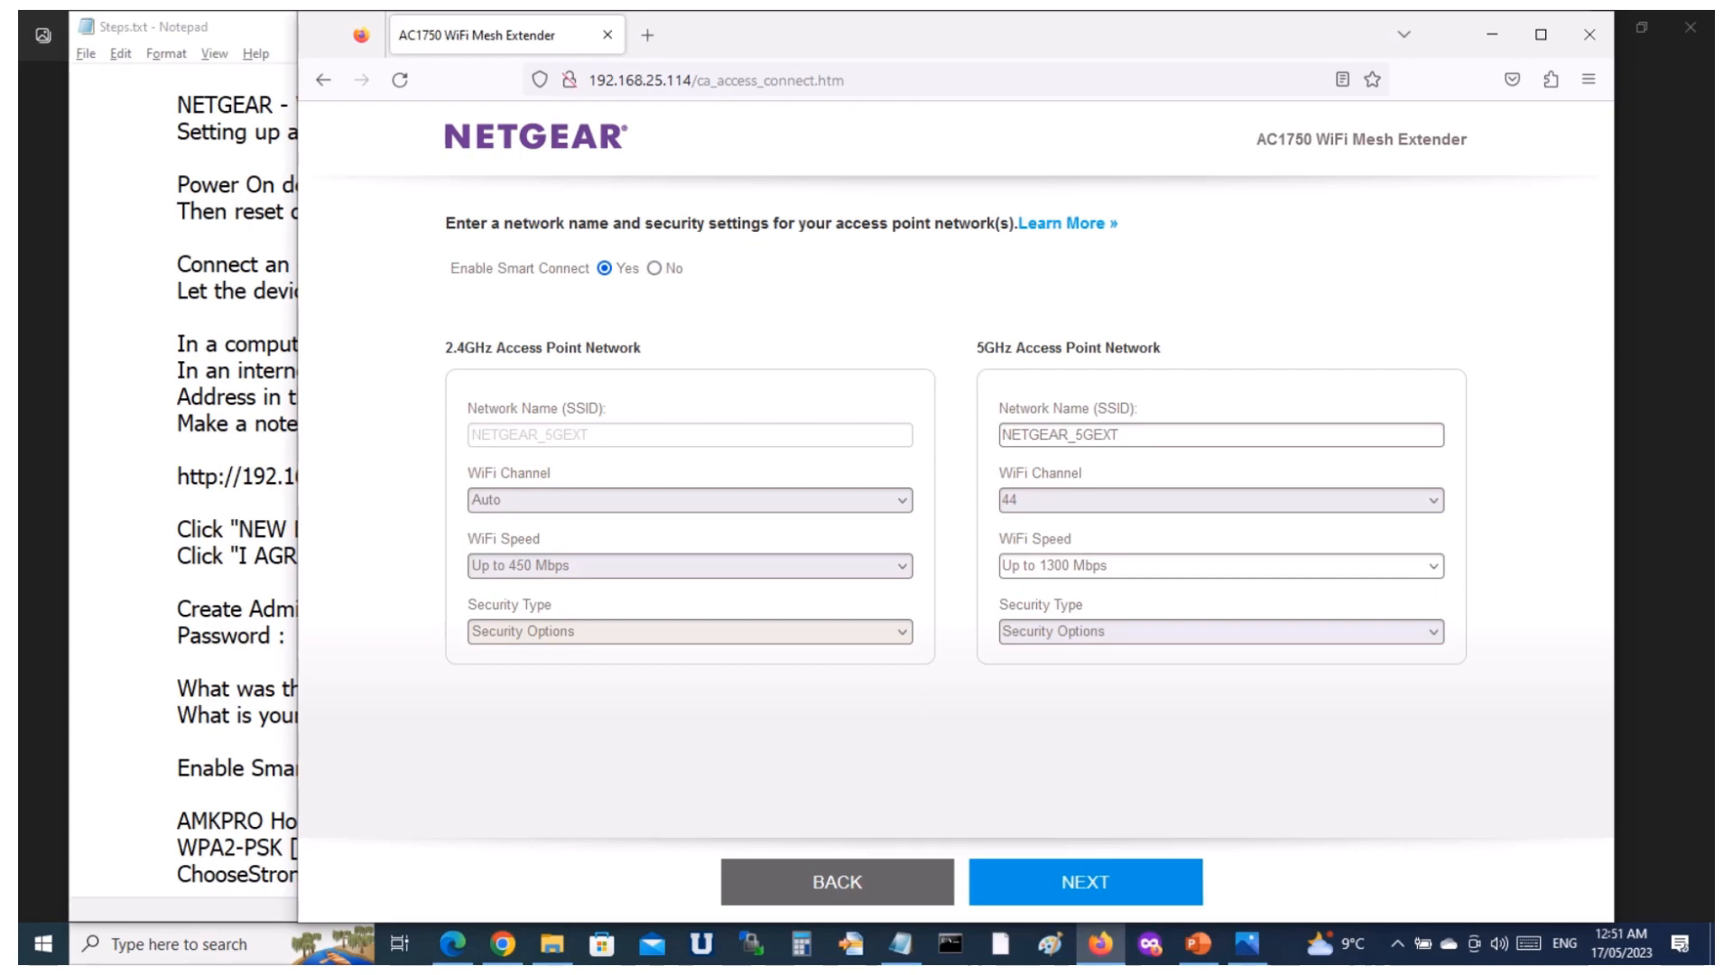
# Replace the 5GHz network name (SSID) with AMKPRO Home, copied from the Notepad notes.
pyautogui.click(1121, 435)
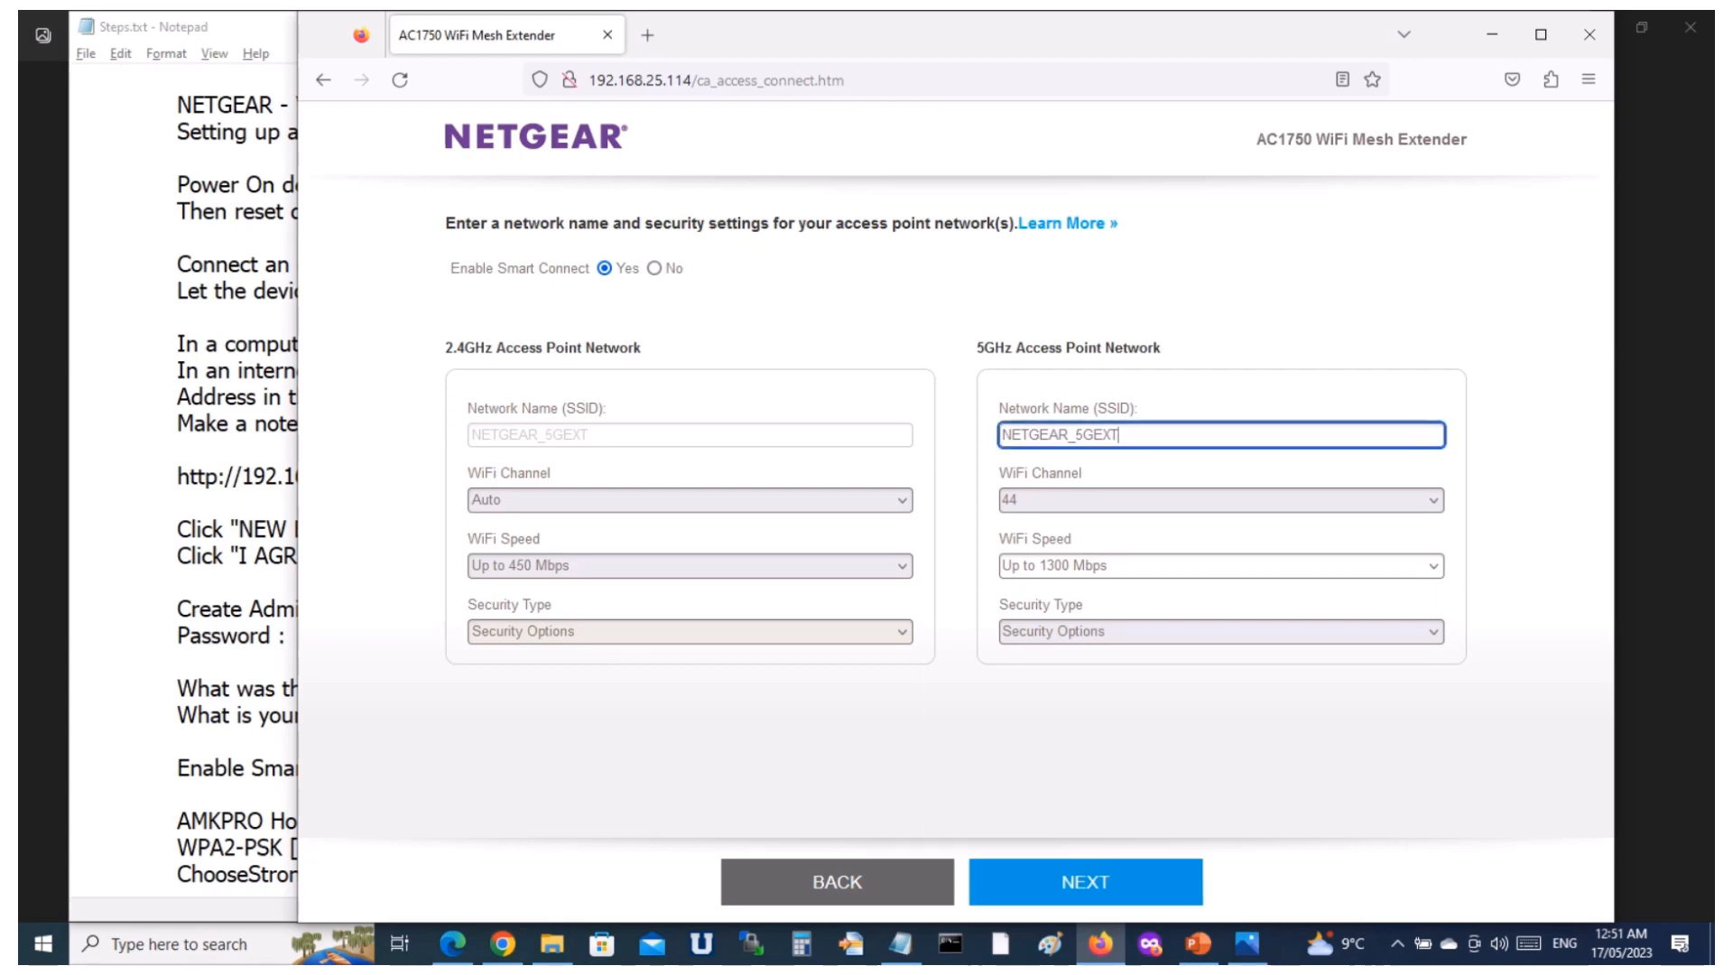
pyautogui.hotkey('alt', 'Tab')
pyautogui.click(329, 821)
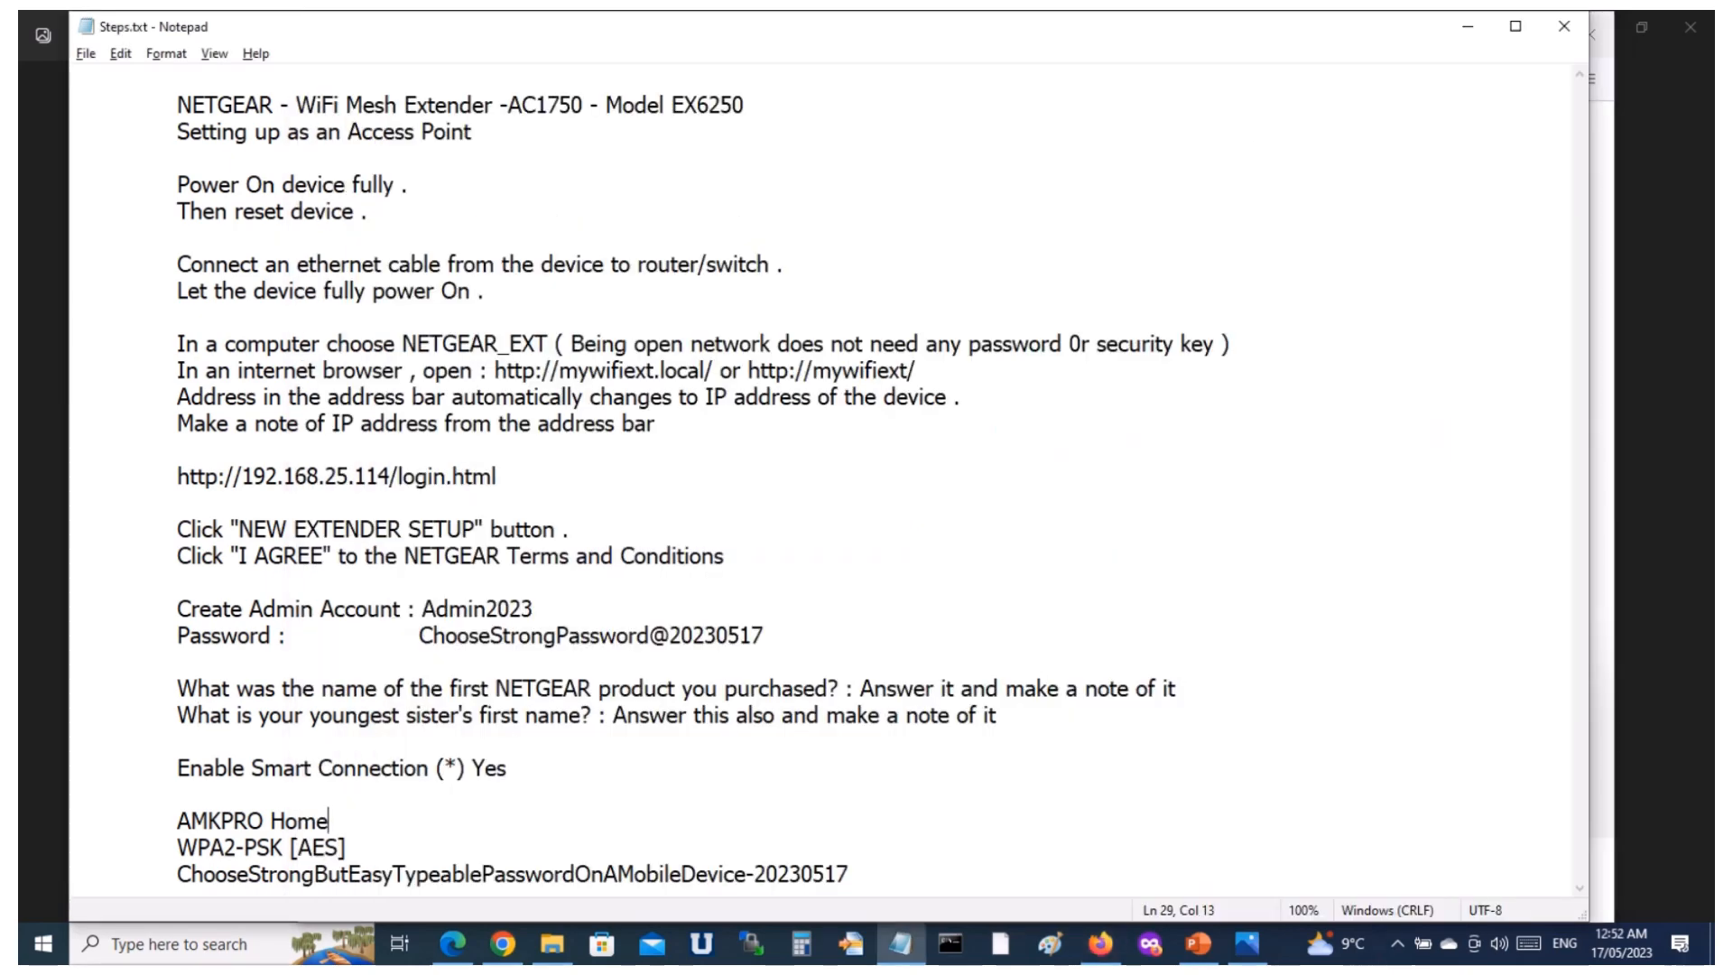
pyautogui.hotkey('ctrl', 'shift', 'Left')
pyautogui.hotkey('ctrl', 'shift', 'Left')
pyautogui.hotkey('ctrl', 'c')
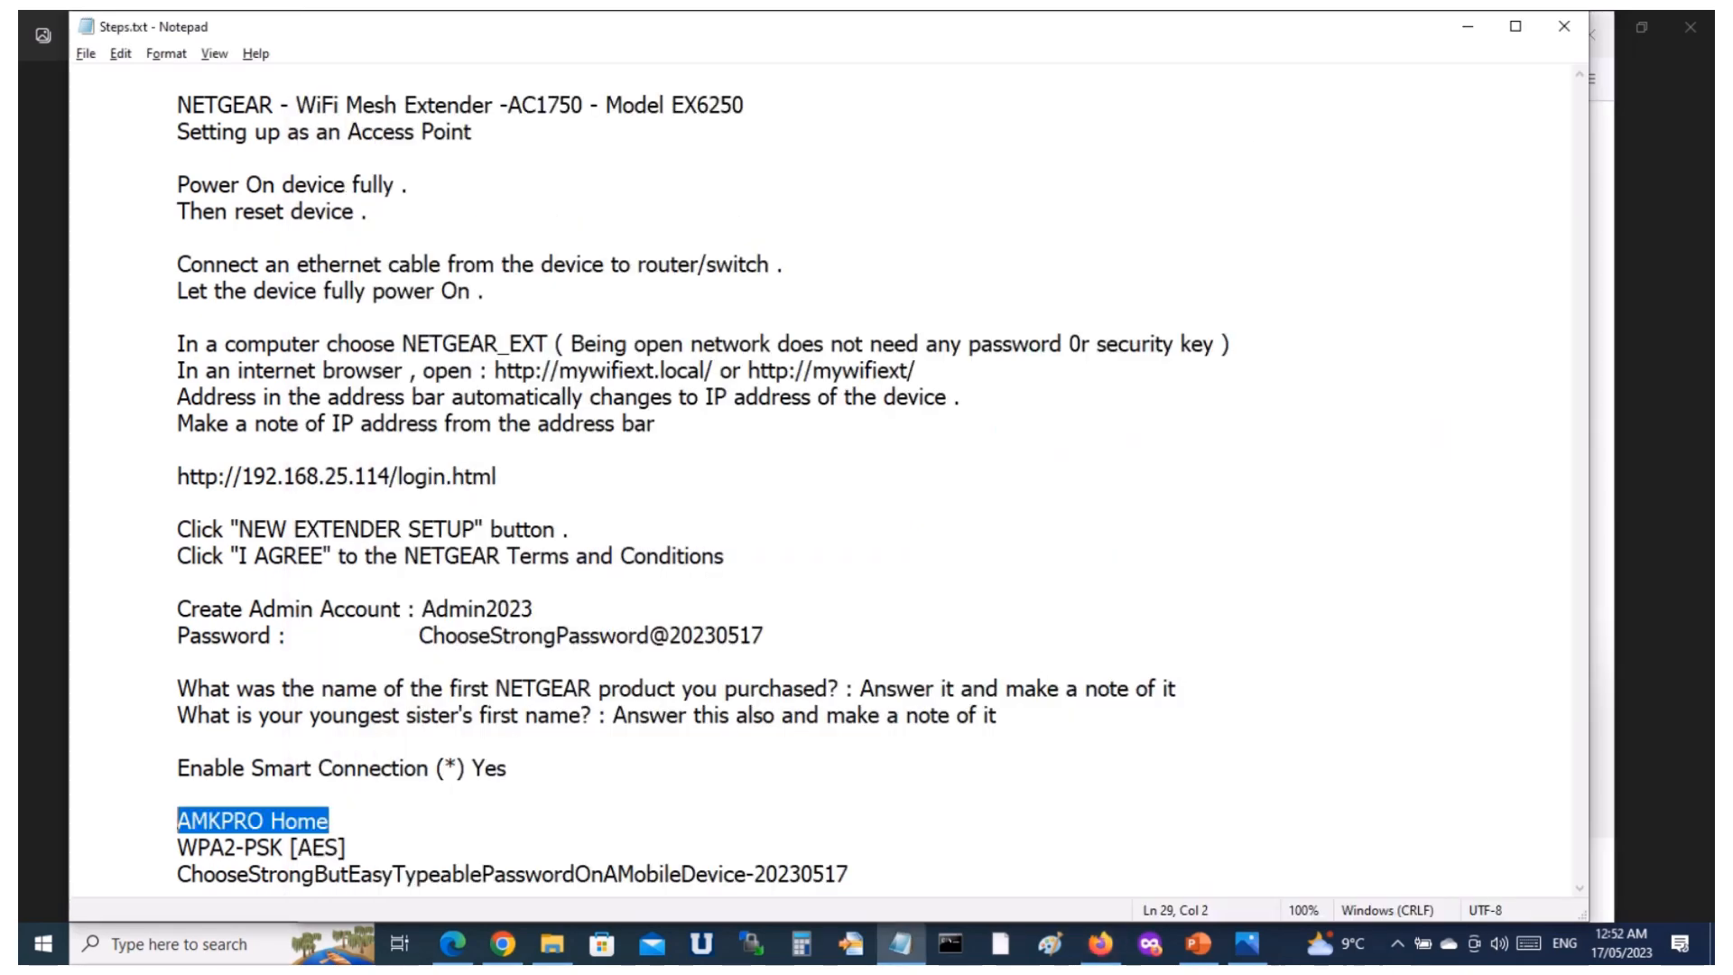
pyautogui.hotkey('alt', 'Tab')
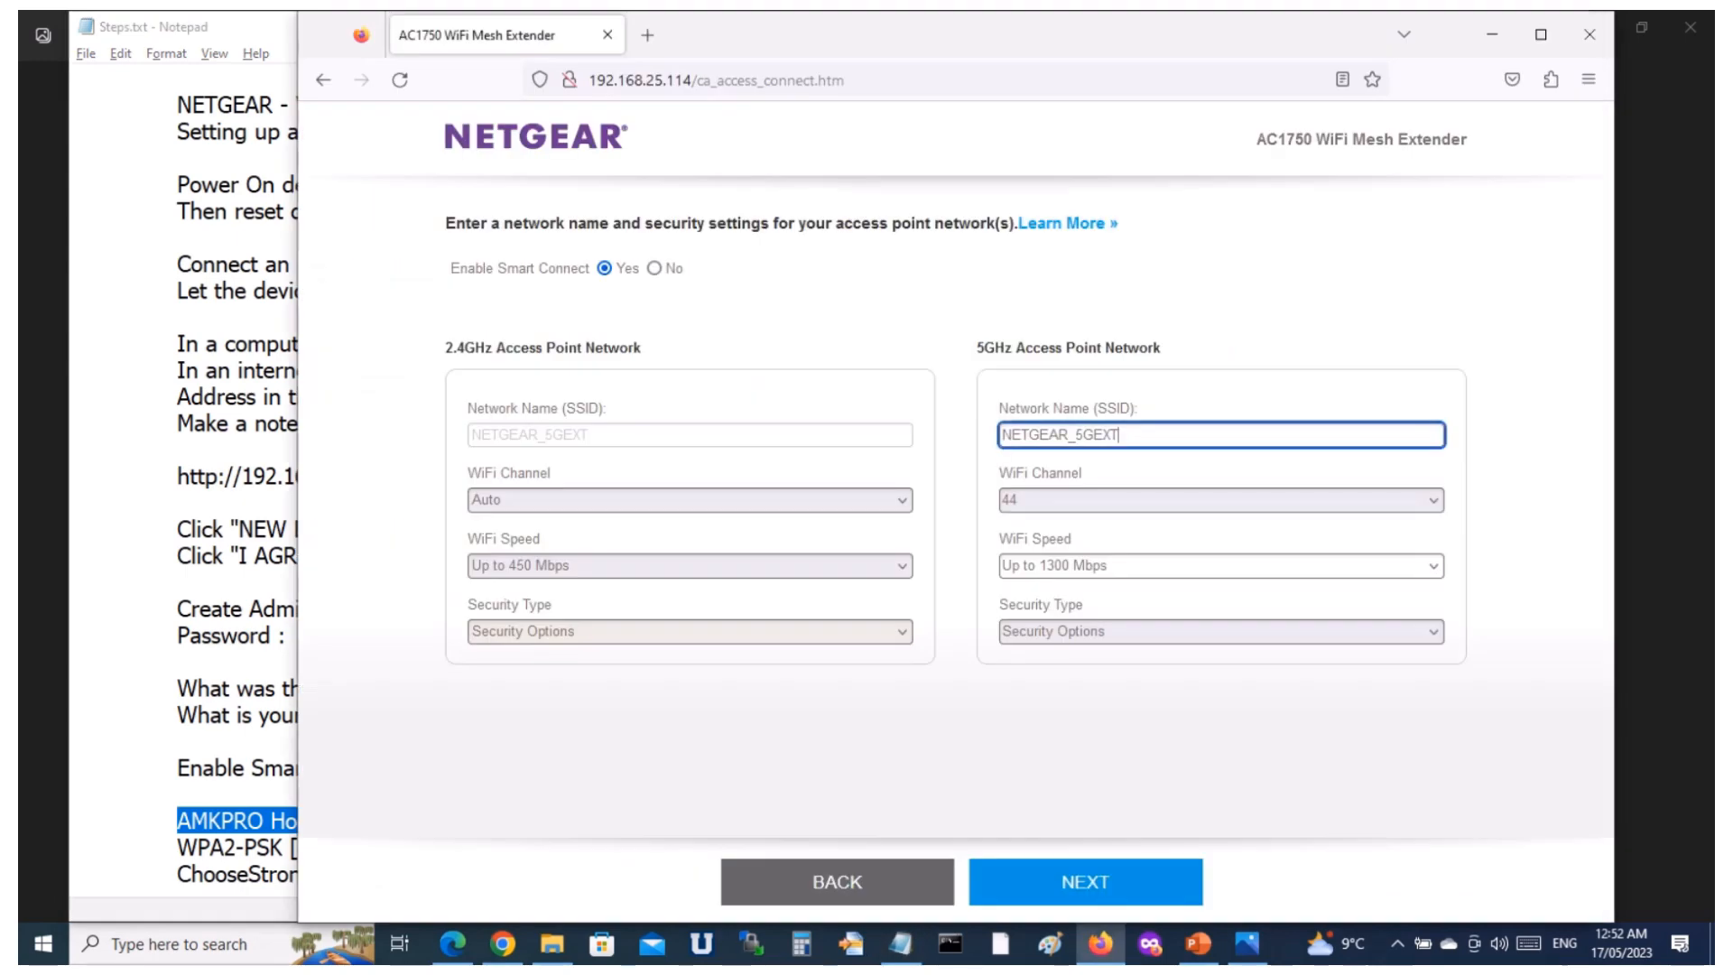
pyautogui.hotkey('ctrl', 'a')
pyautogui.hotkey('ctrl', 'v')
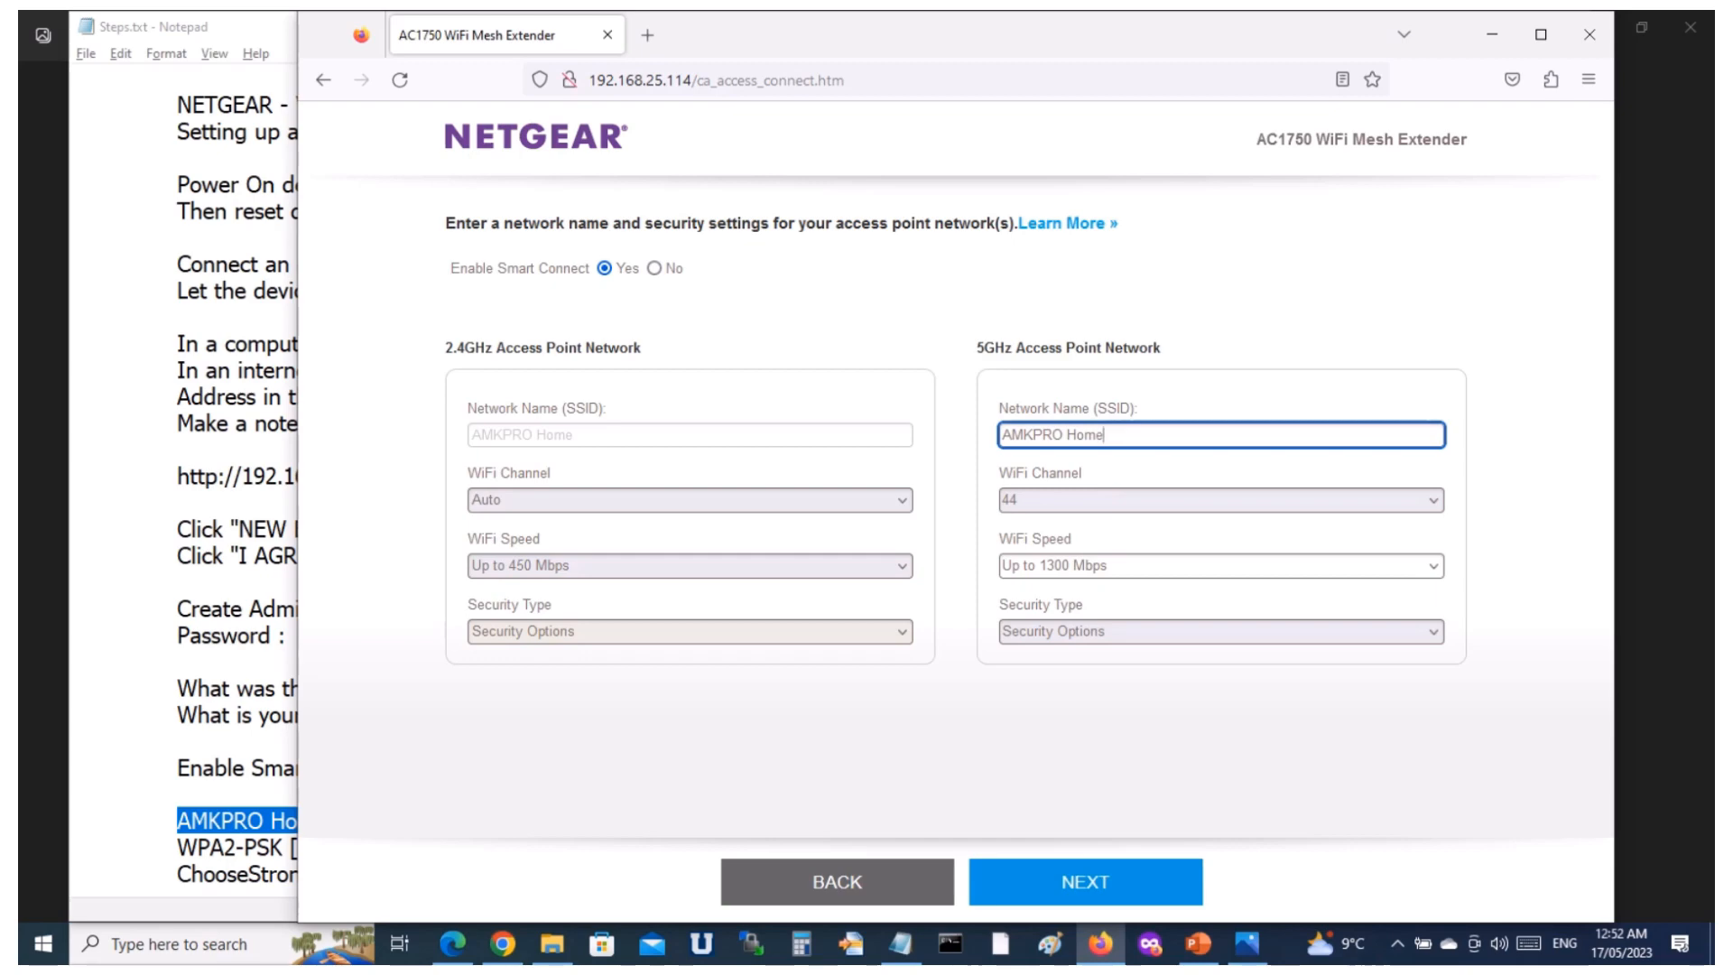
# Check the security setting in the notes and set the 5GHz network's security type to WPA2-PSK [AES].
pyautogui.hotkey('alt', 'Tab')
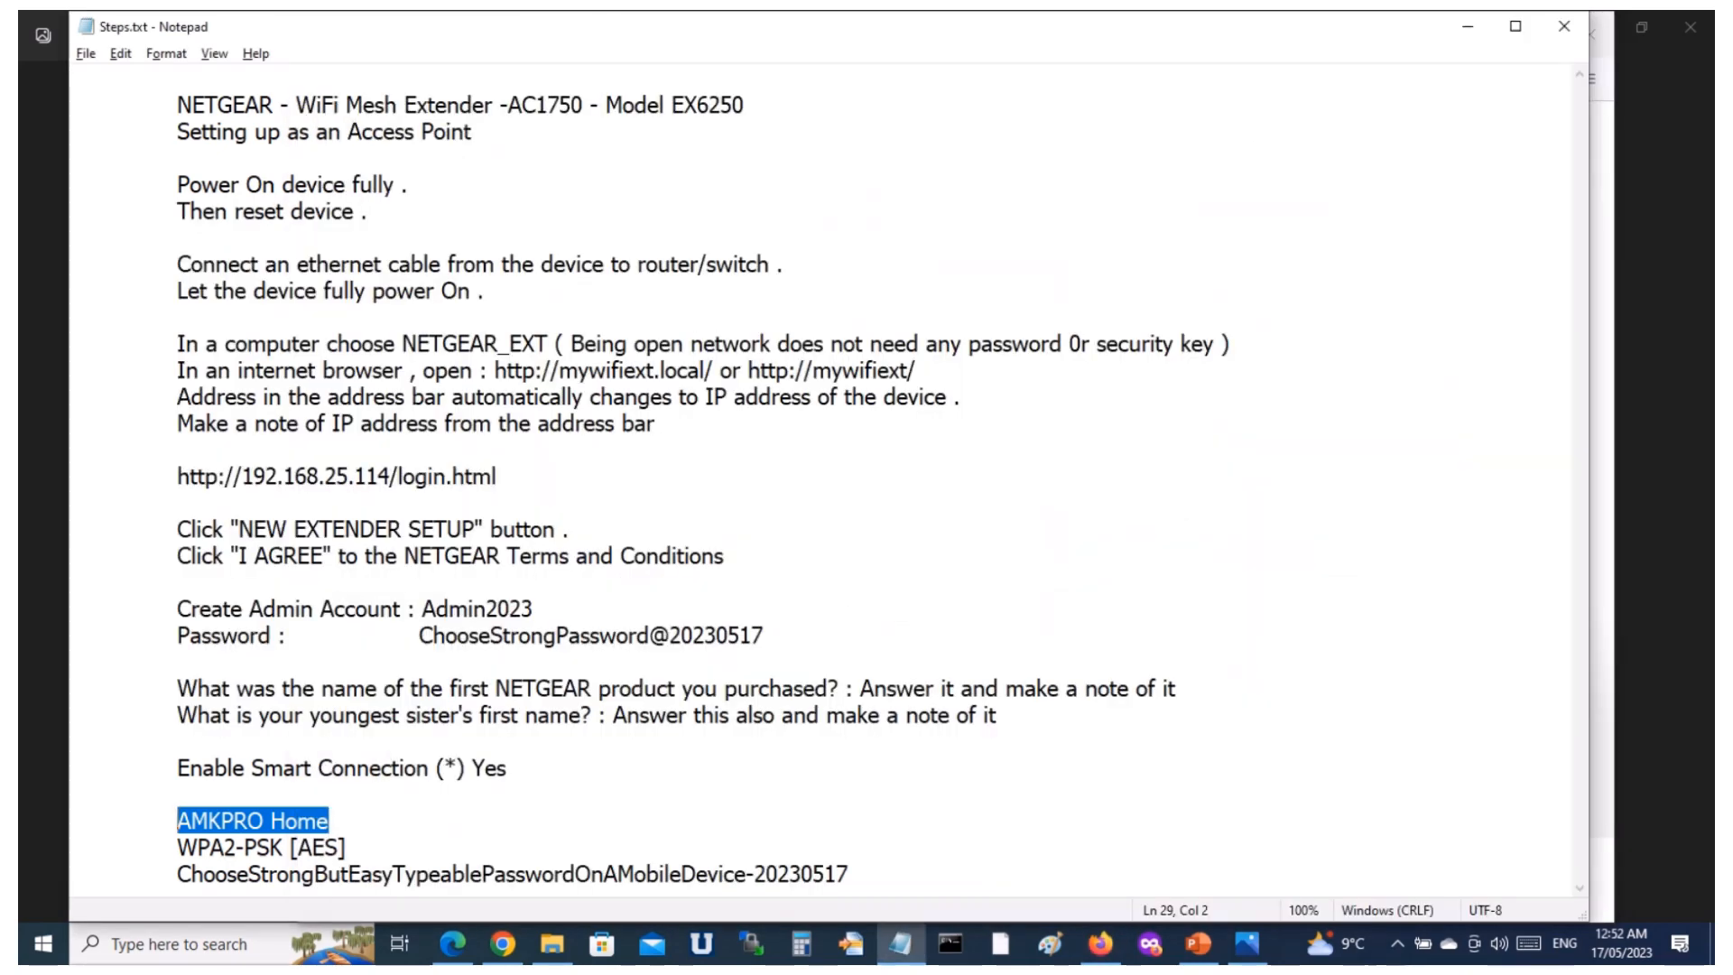
pyautogui.hotkey('alt', 'Tab')
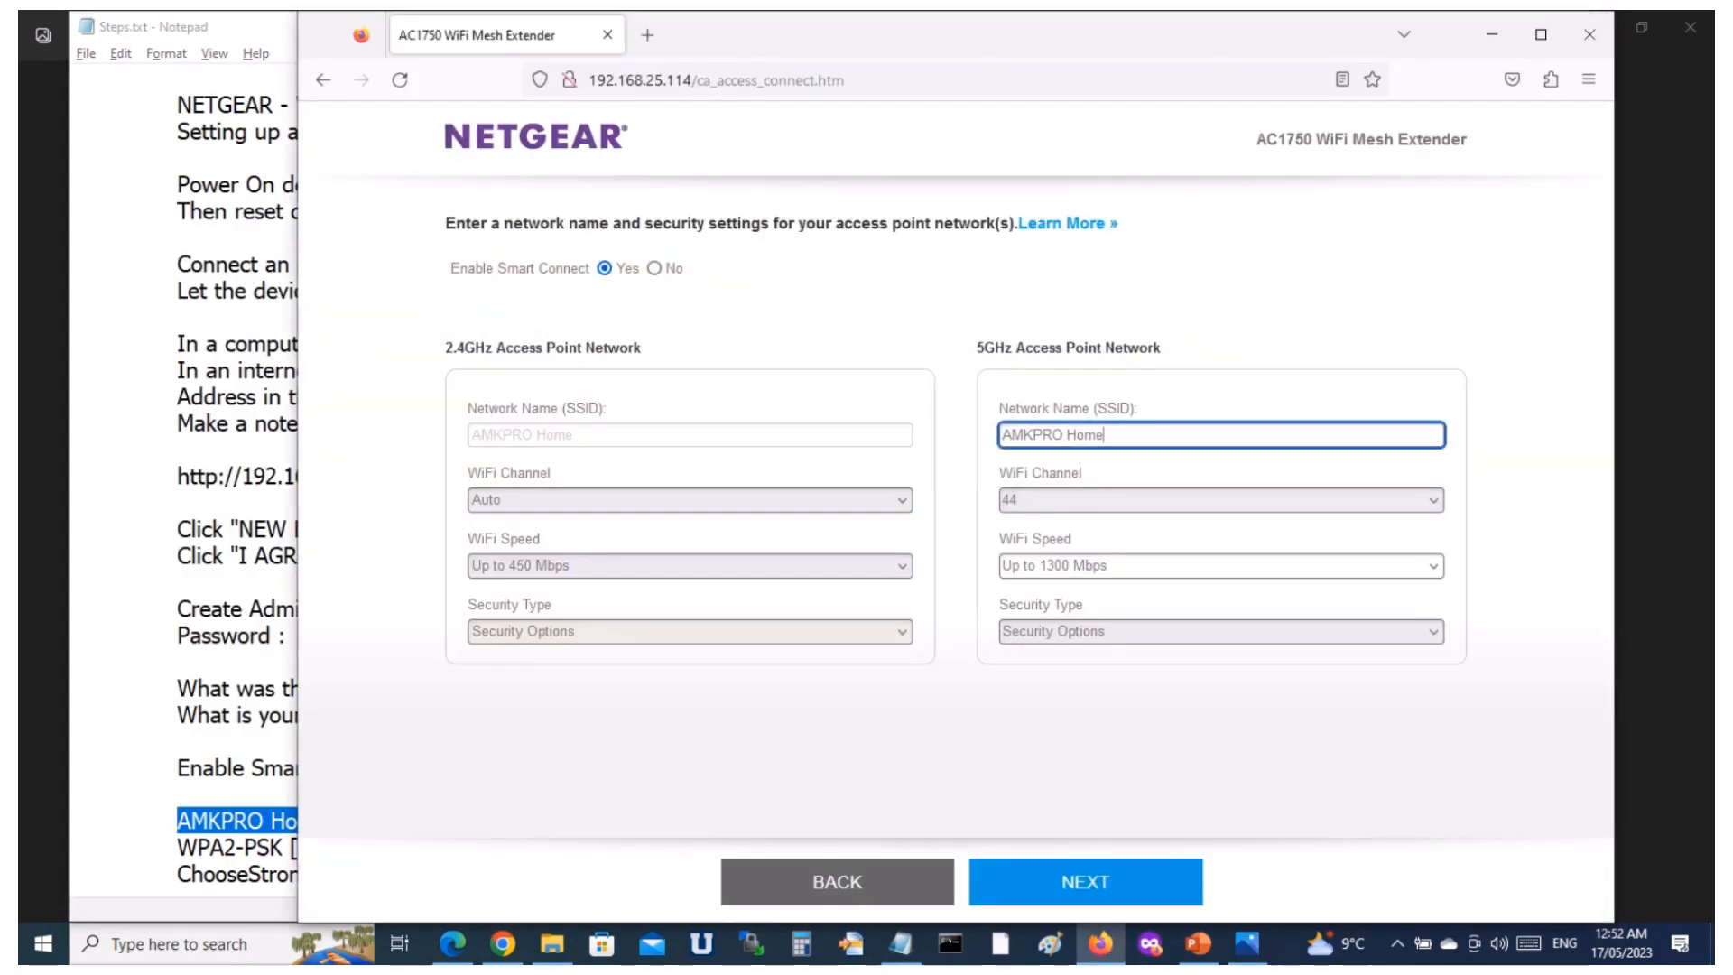
pyautogui.click(1221, 632)
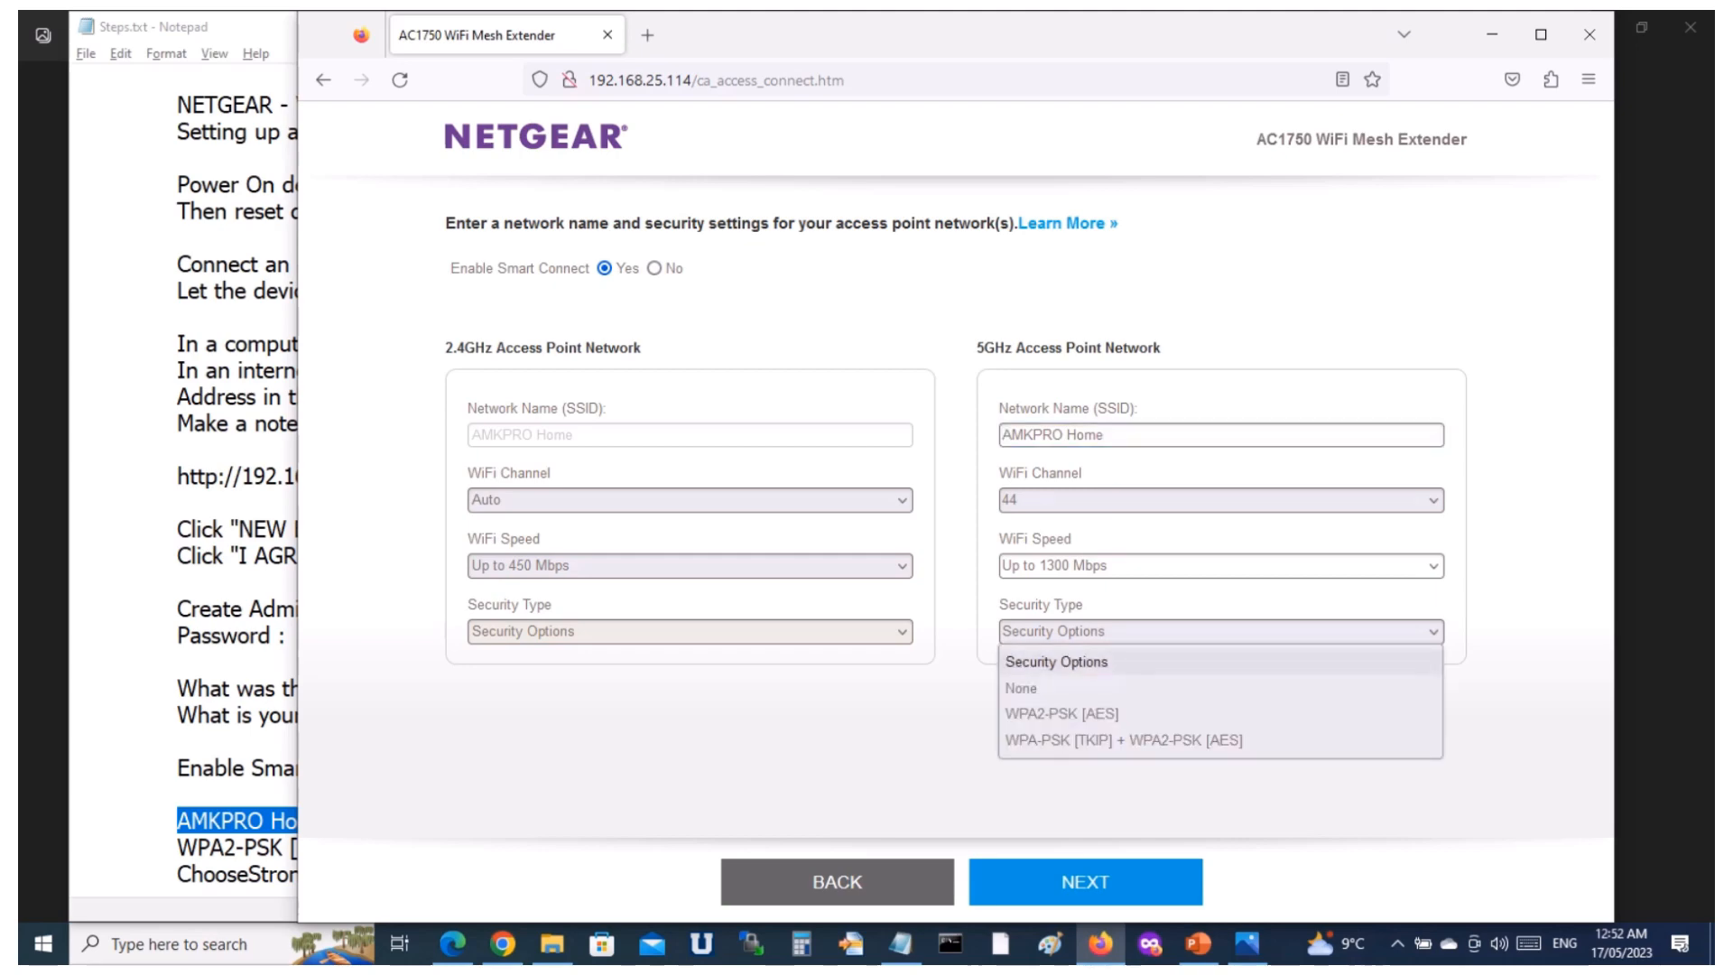
pyautogui.press('Down')
pyautogui.press('Down')
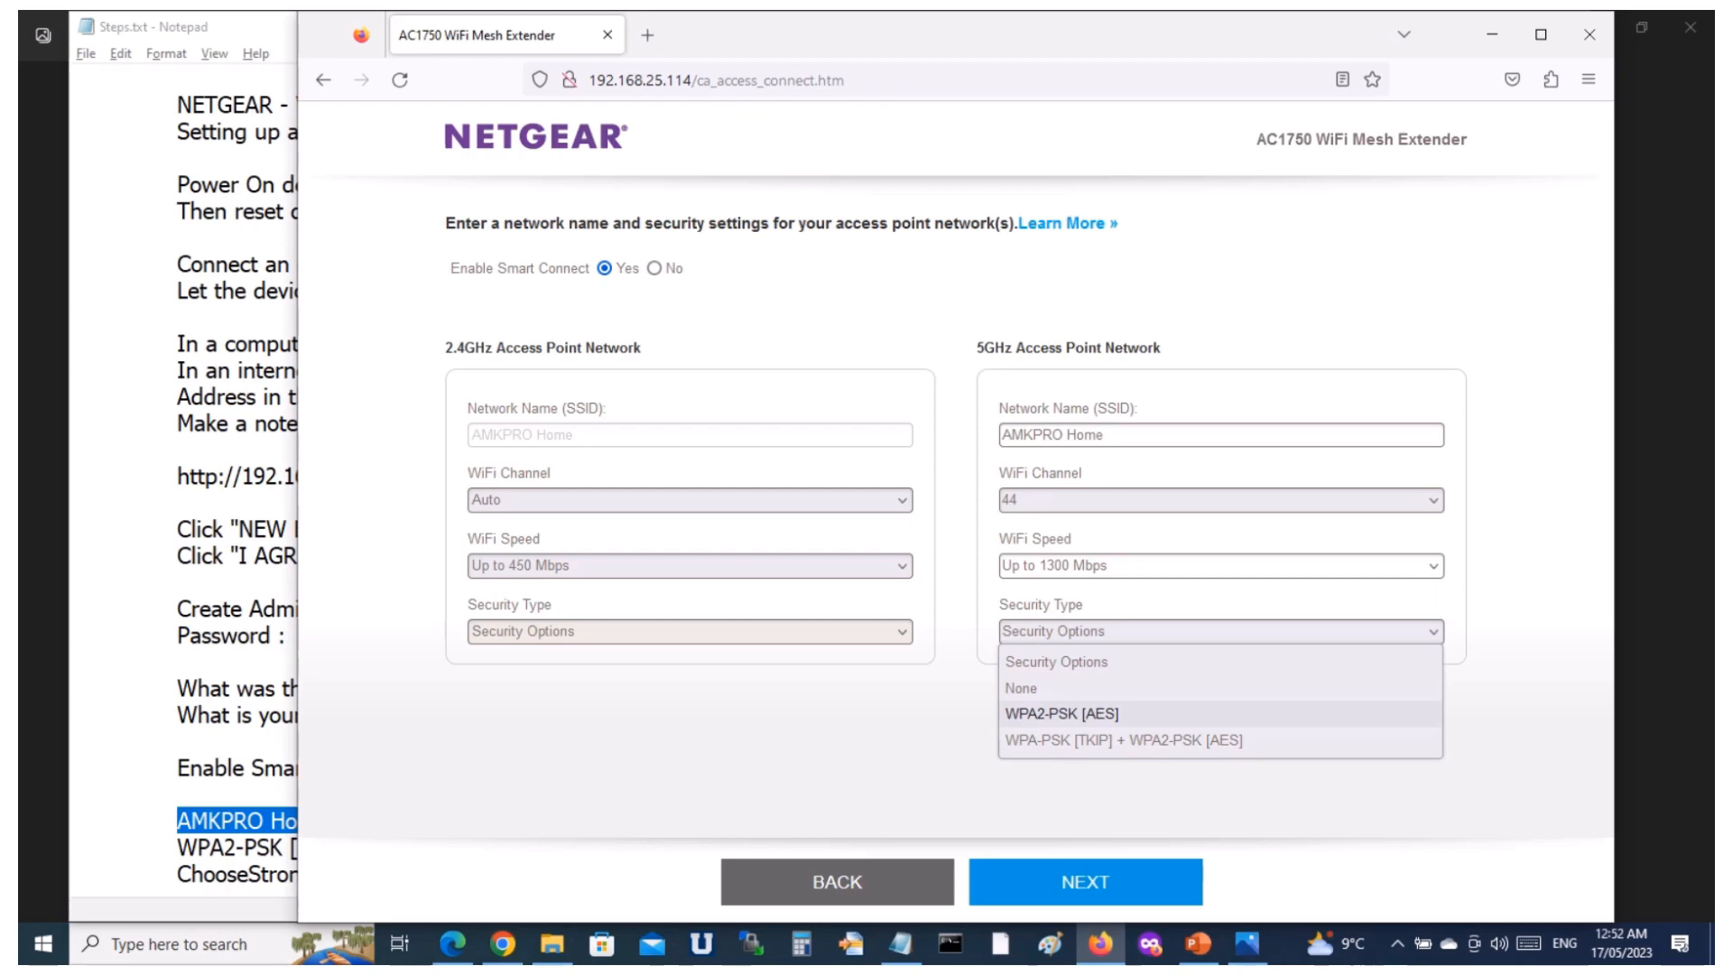
pyautogui.press('Return')
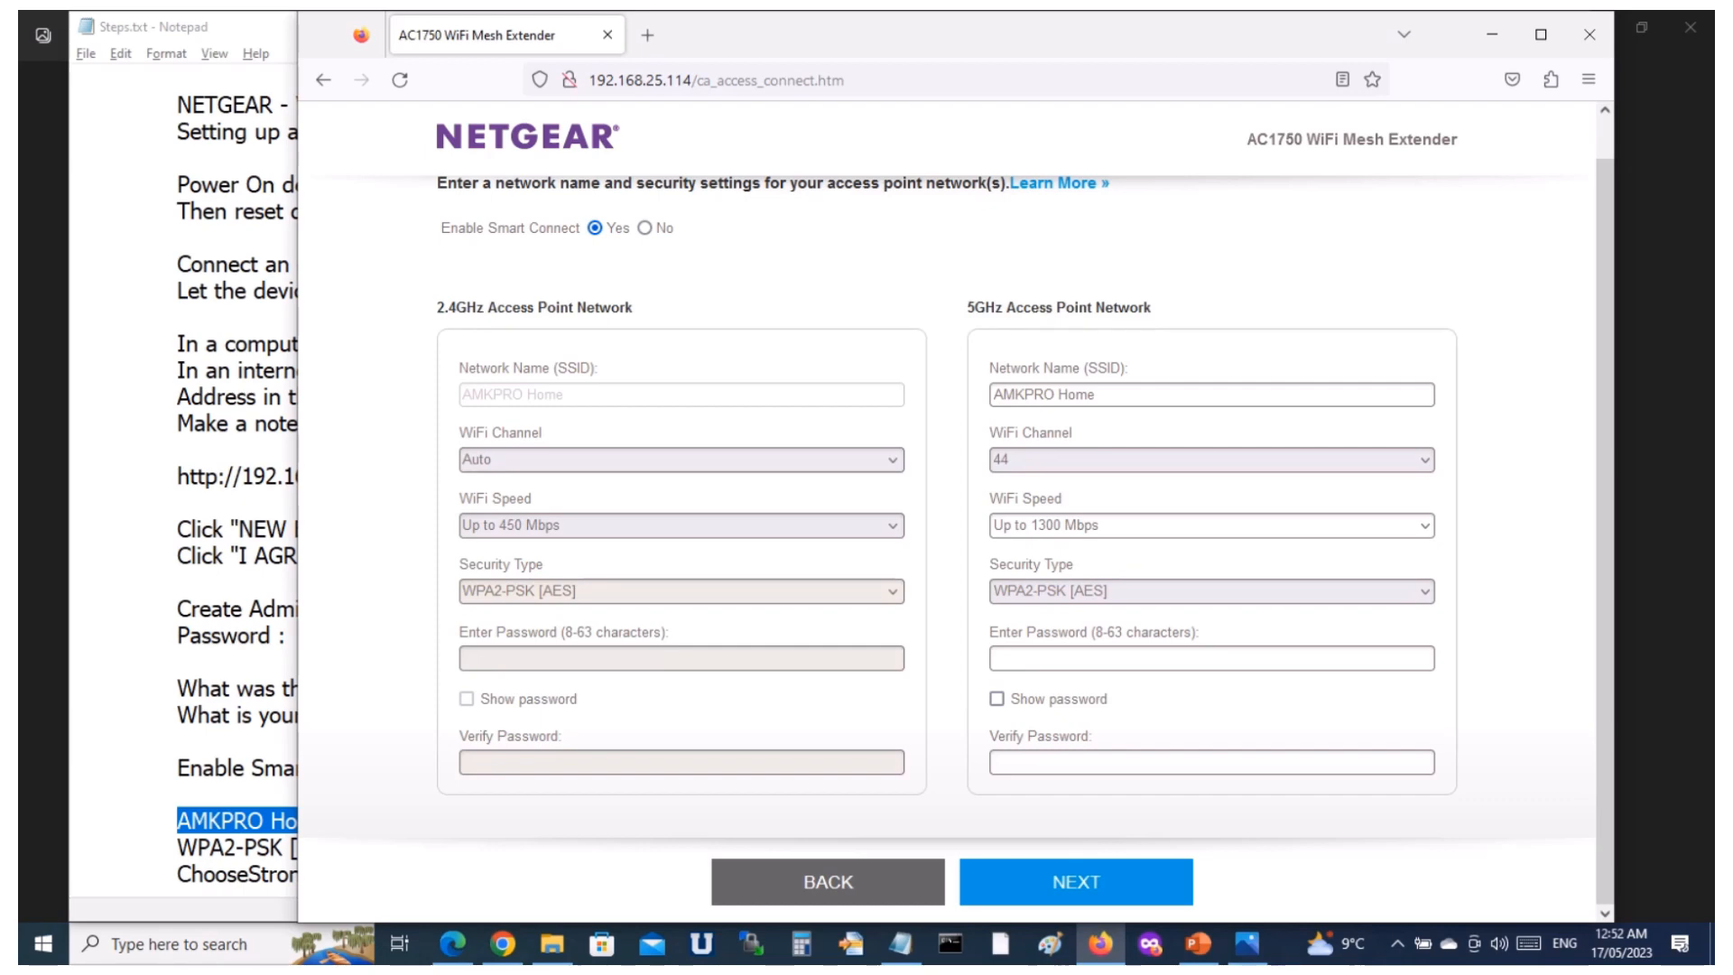
# Copy the WiFi password from the notes into the 5GHz network's Enter Password and Verify Password fields, and submit the network settings.
pyautogui.hotkey('alt', 'Tab')
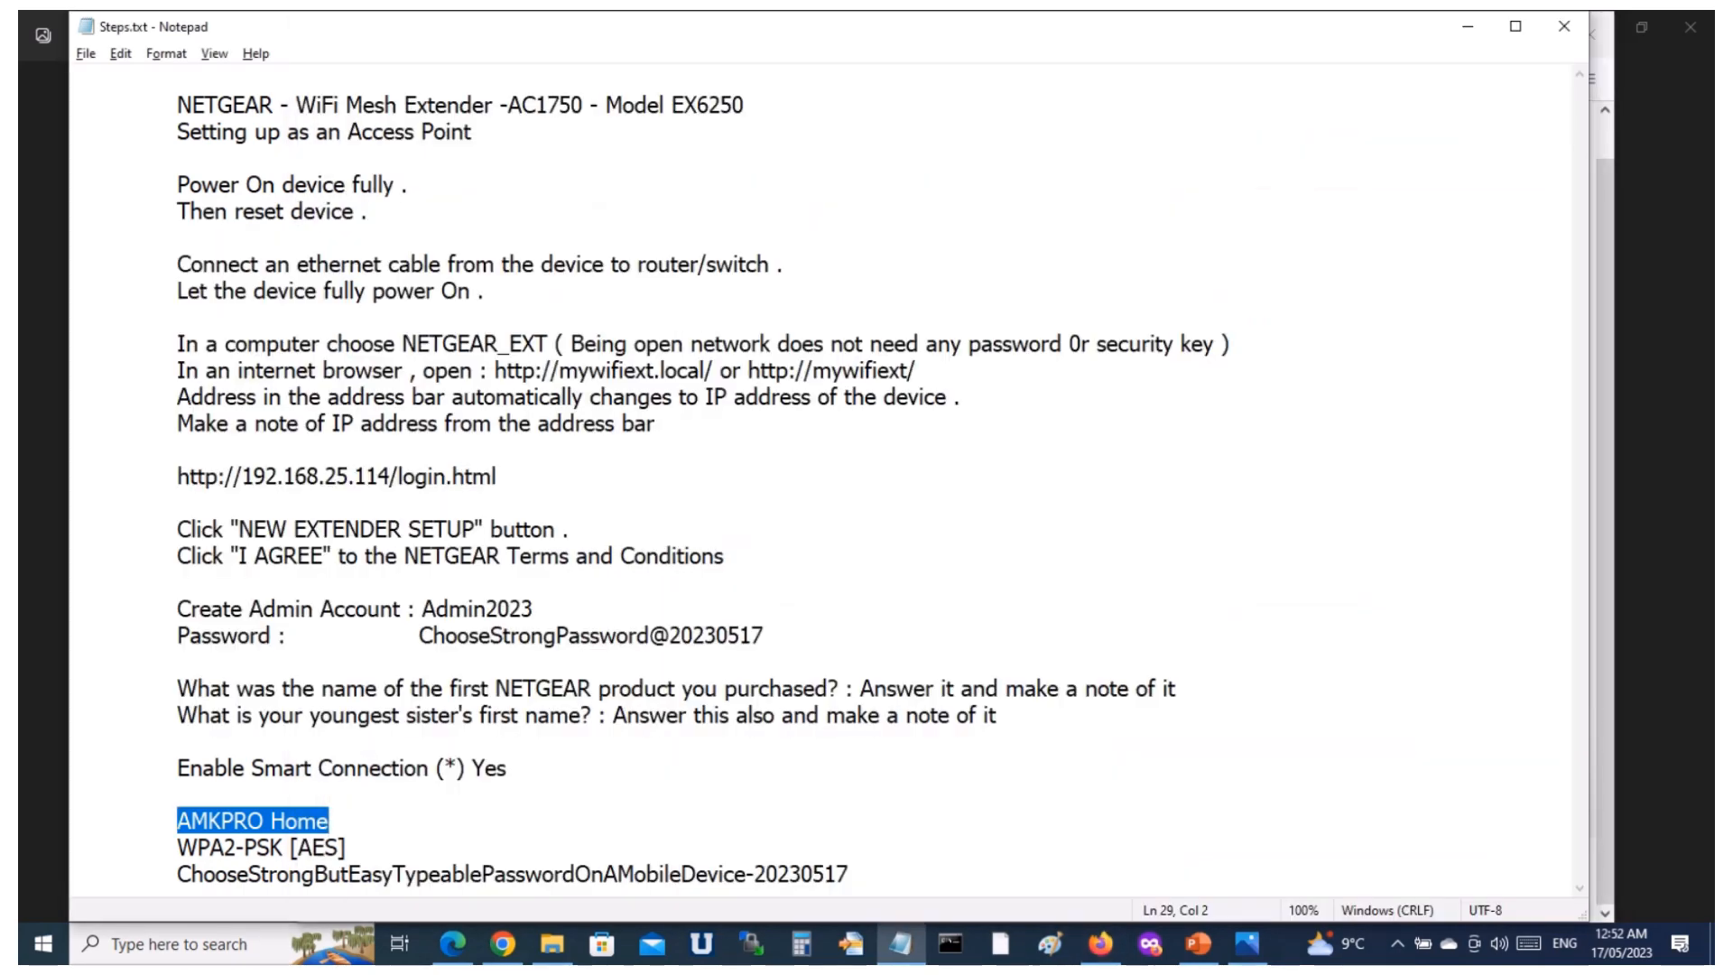
pyautogui.click(849, 874)
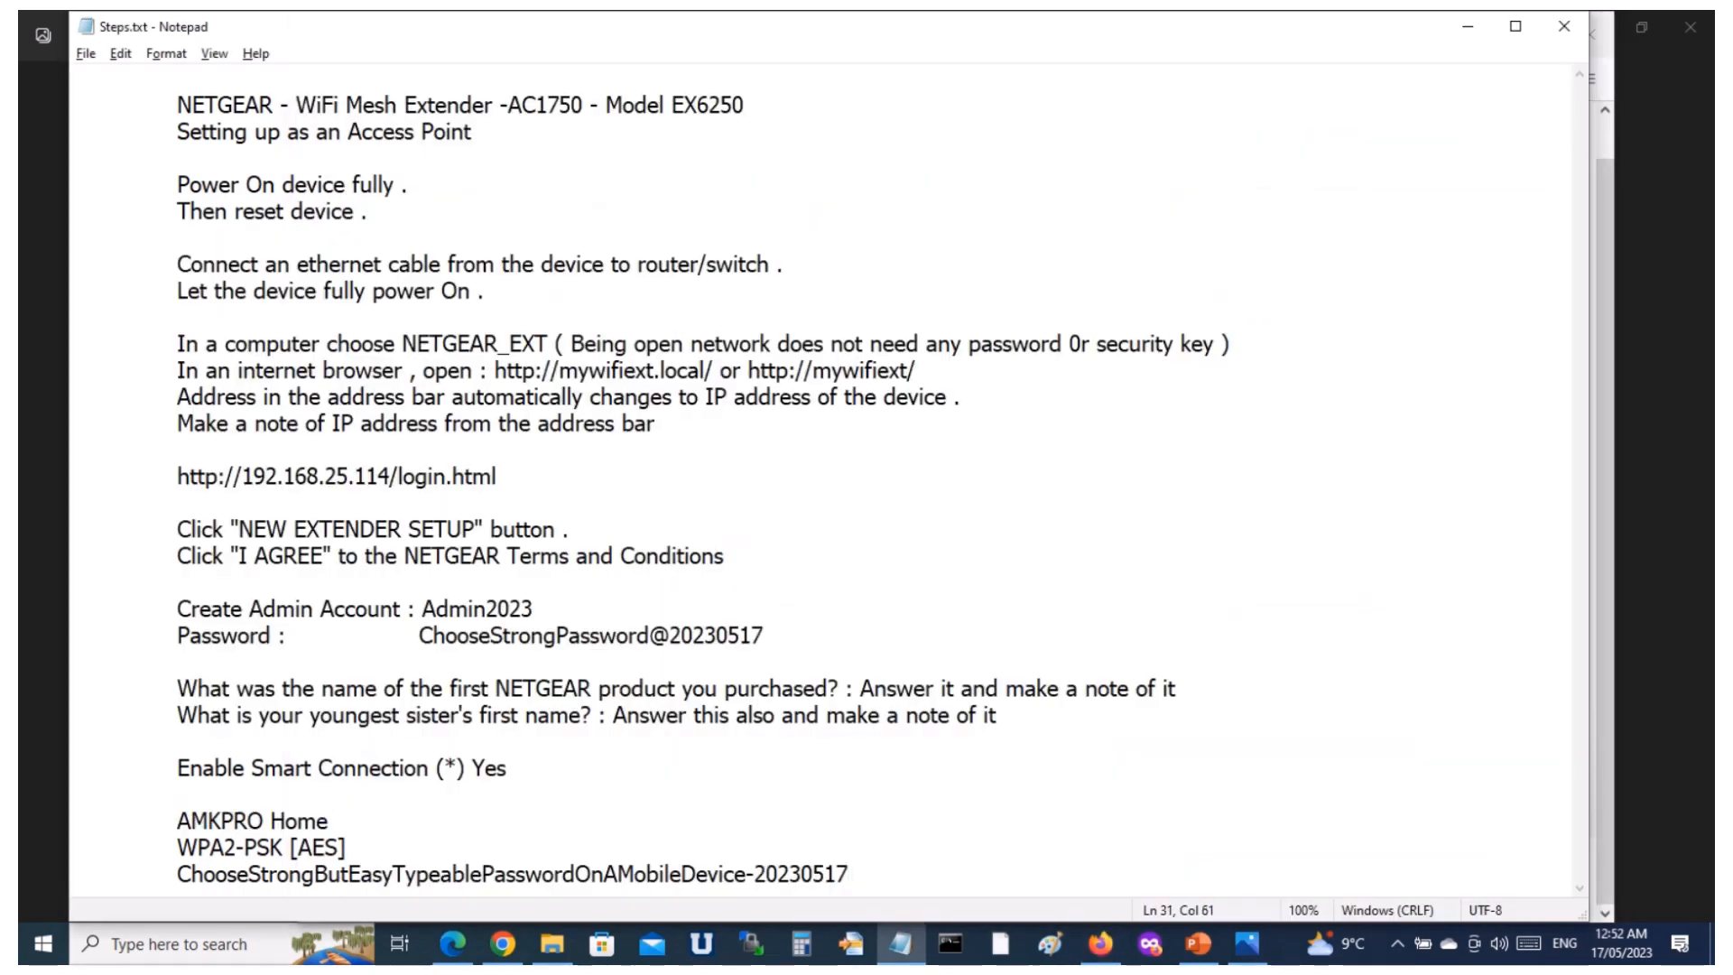
pyautogui.hotkey('shift', 'Home')
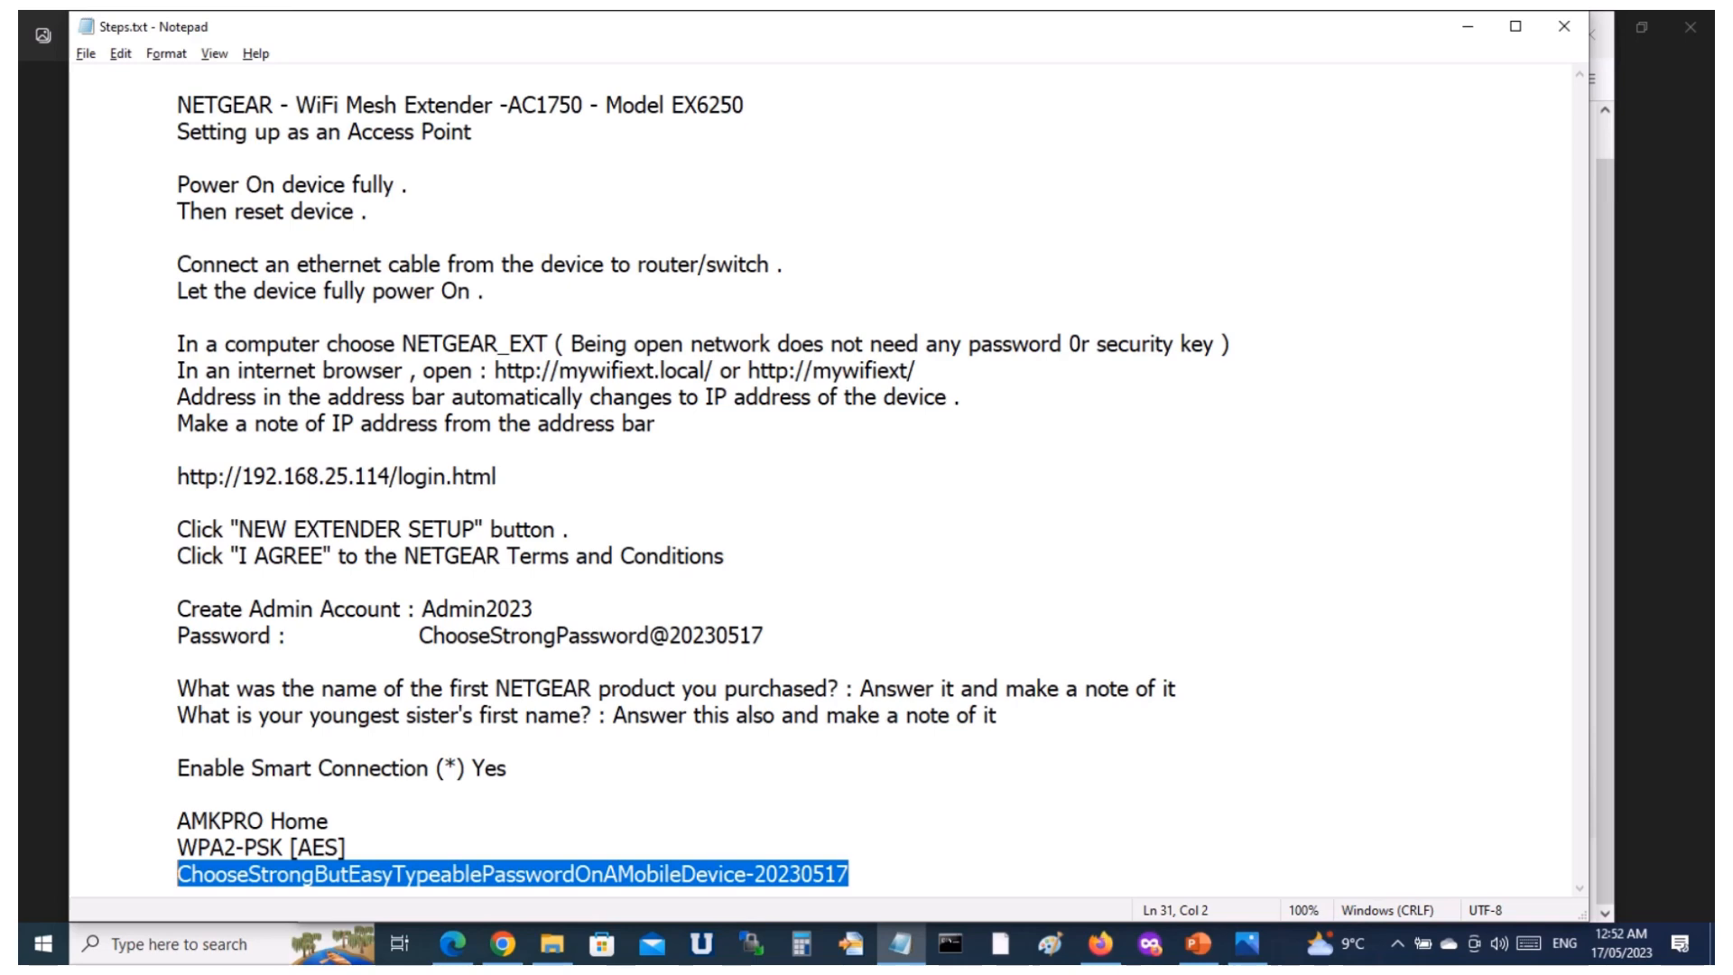
pyautogui.hotkey('alt', 'Tab')
pyautogui.click(1211, 658)
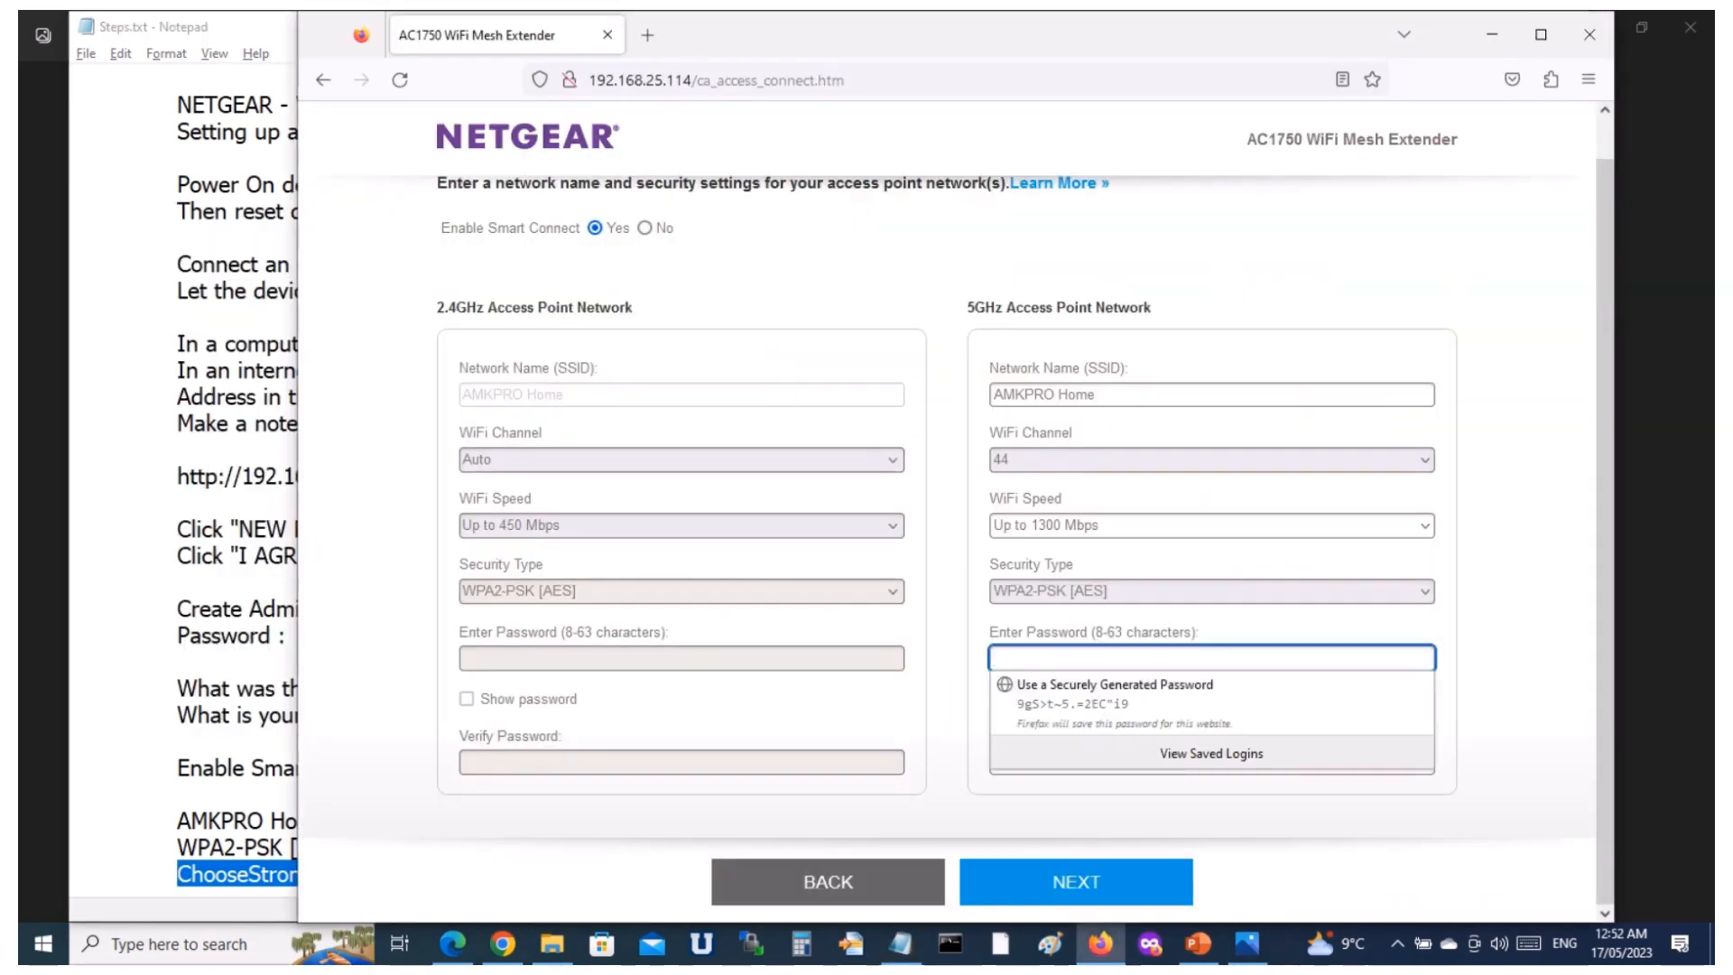
pyautogui.hotkey('ctrl', 'v')
pyautogui.click(1211, 762)
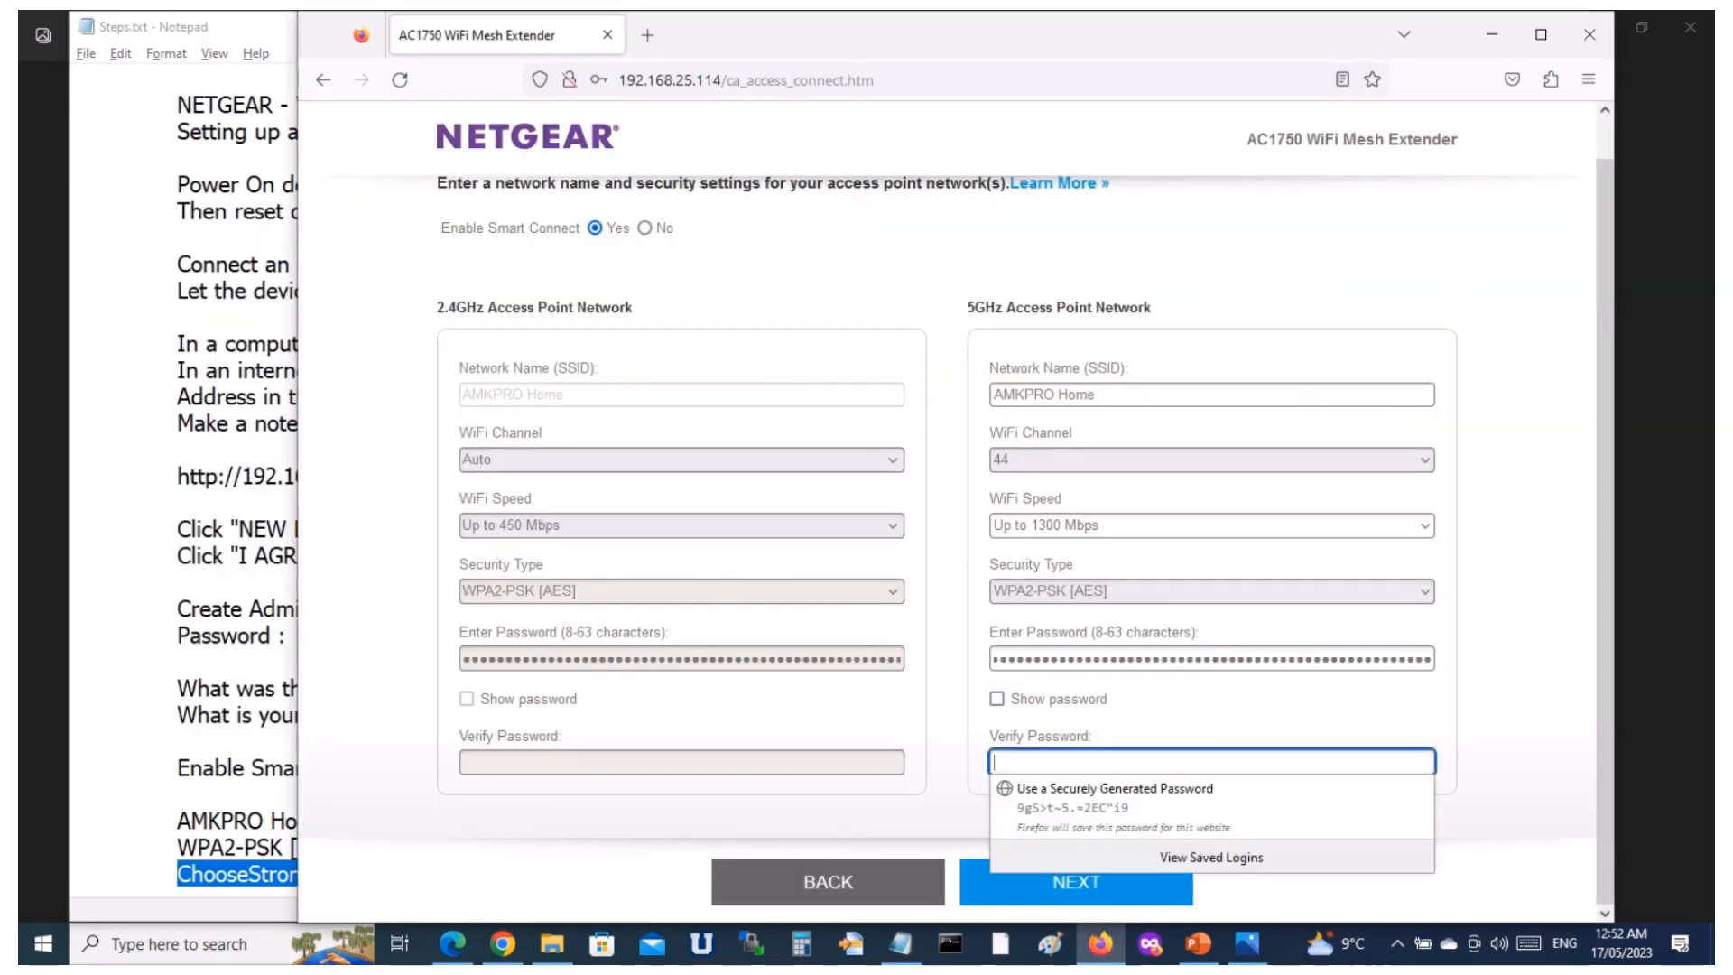
pyautogui.hotkey('ctrl', 'v')
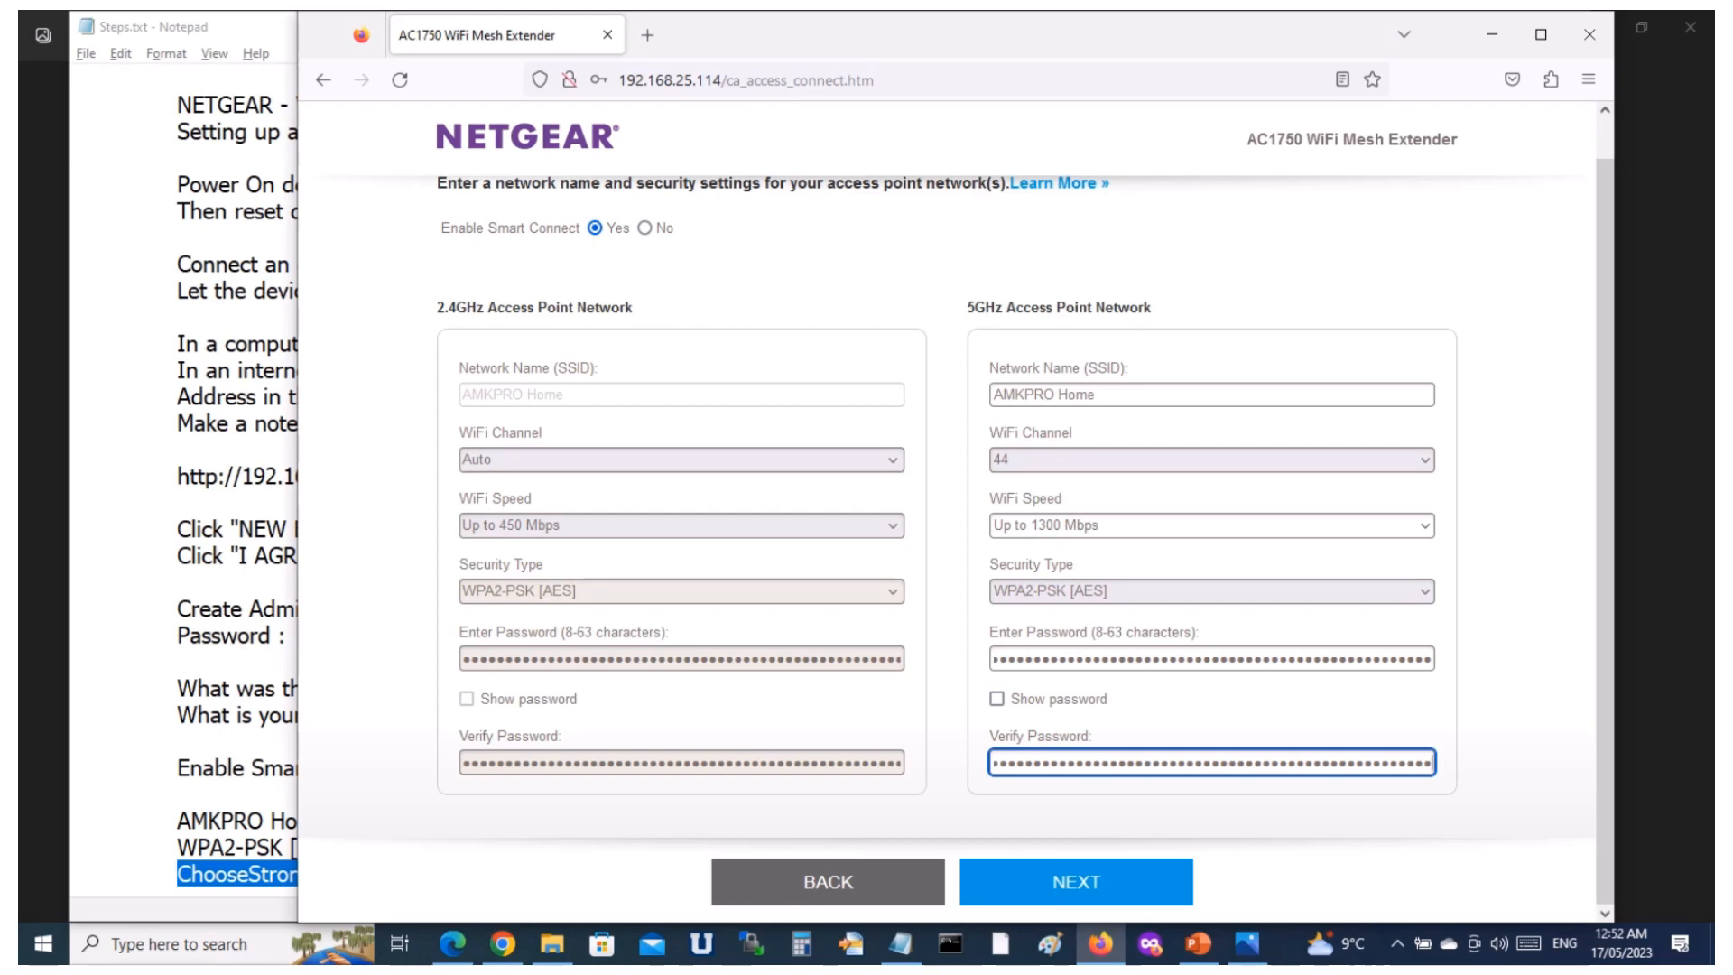
pyautogui.click(1076, 882)
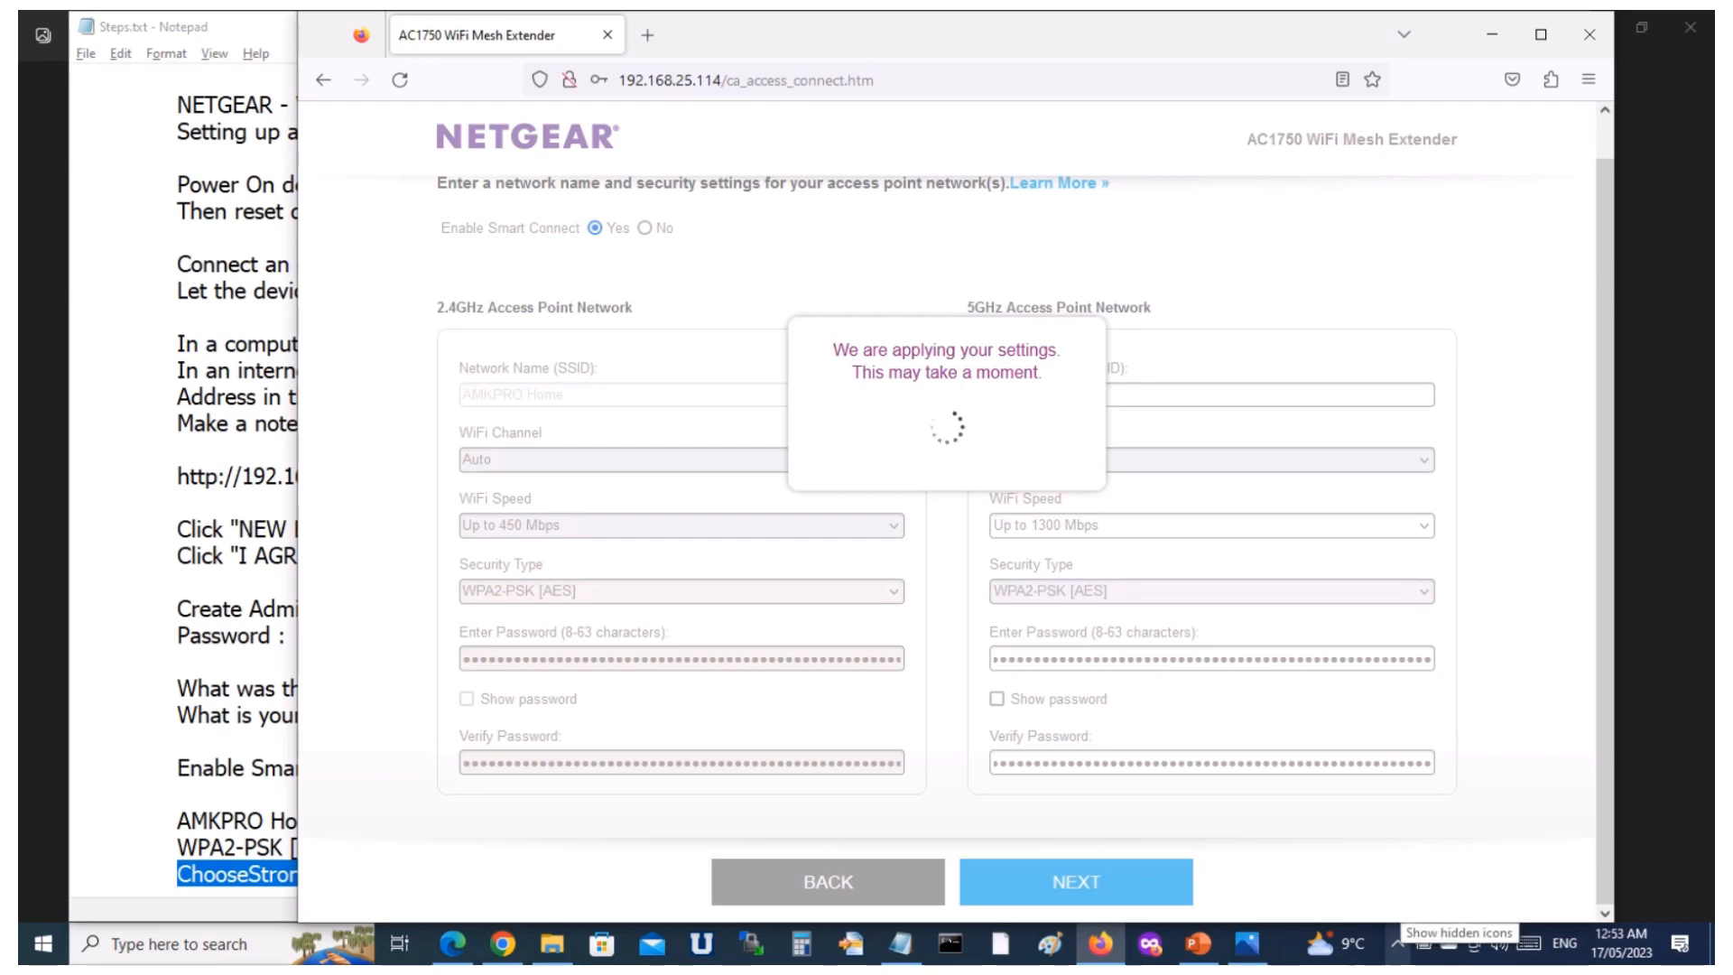
# Check the computer's list of available Wi-Fi networks while the extender applies its settings, reopening the list to refresh it.
pyautogui.click(1397, 943)
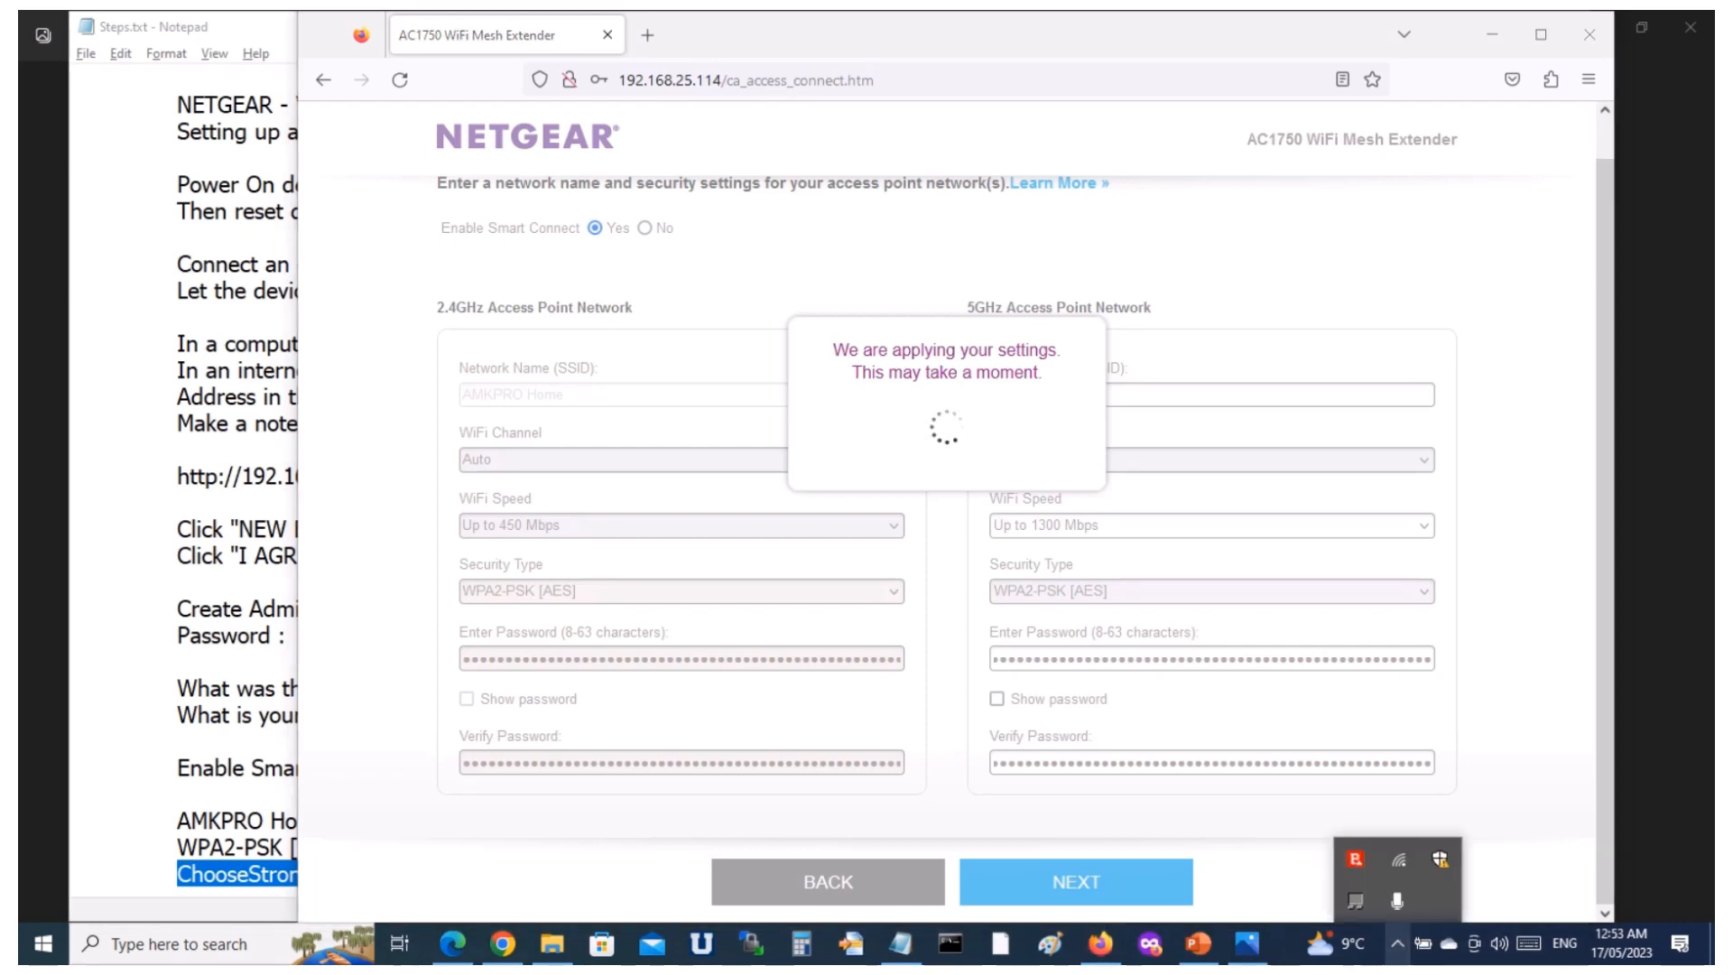
pyautogui.click(1398, 860)
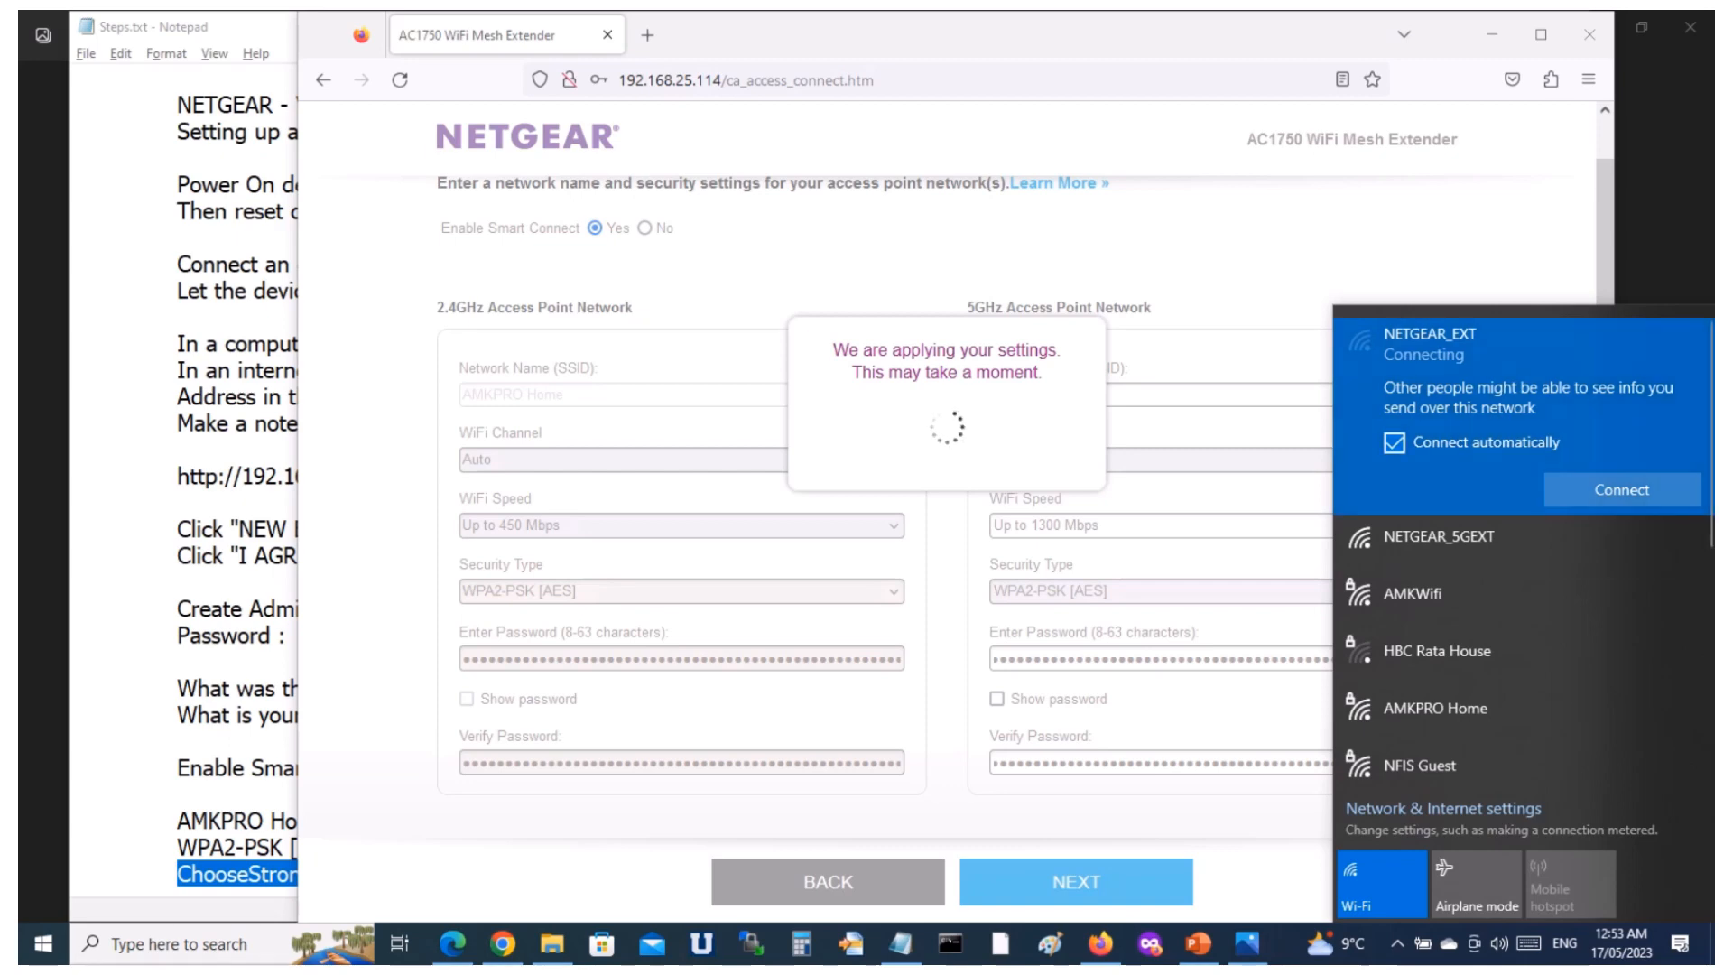
pyautogui.press('Escape')
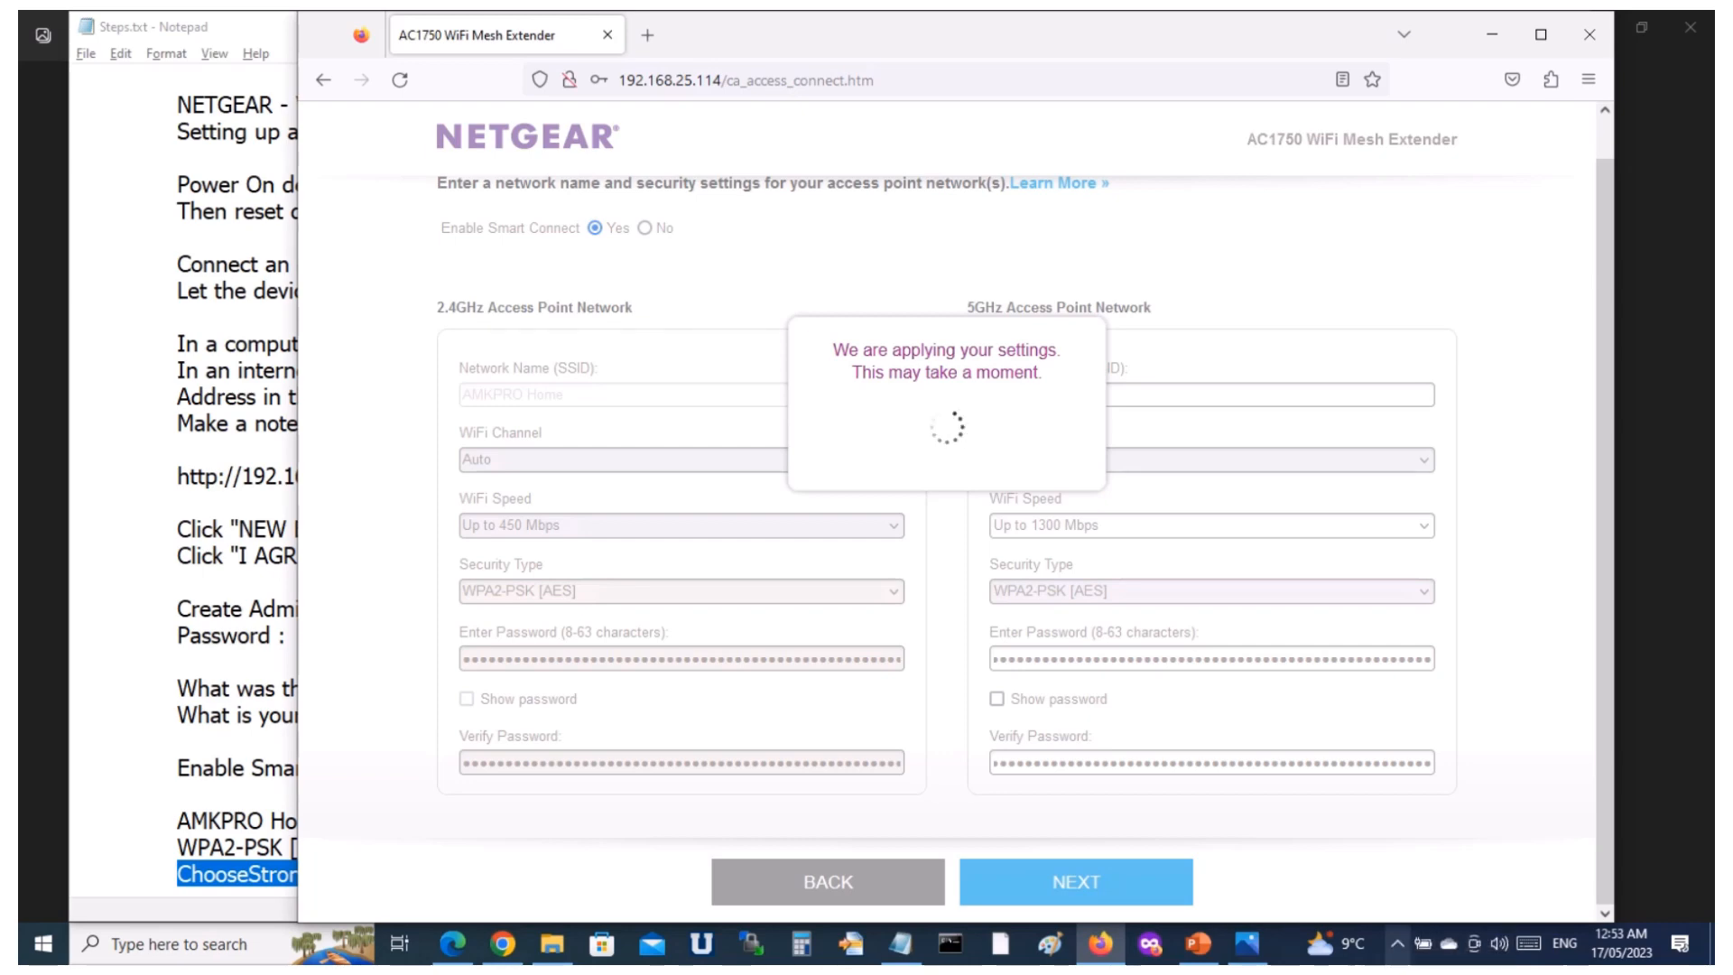
pyautogui.click(1396, 943)
pyautogui.click(1397, 859)
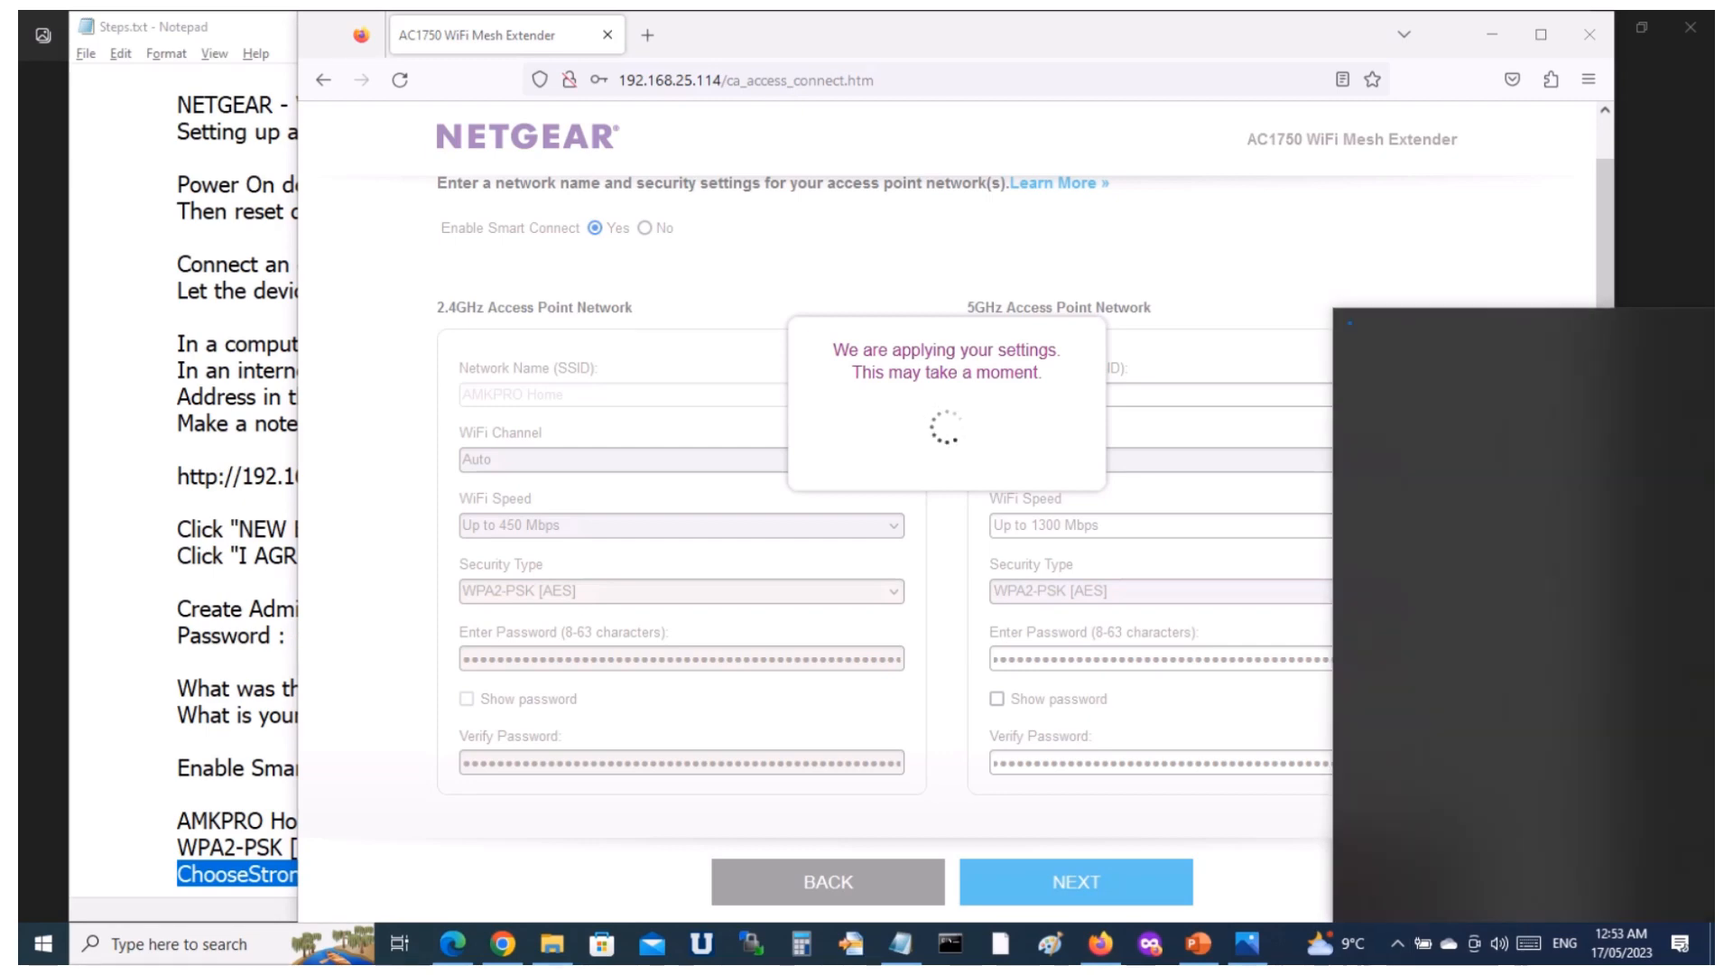
pyautogui.click(1431, 343)
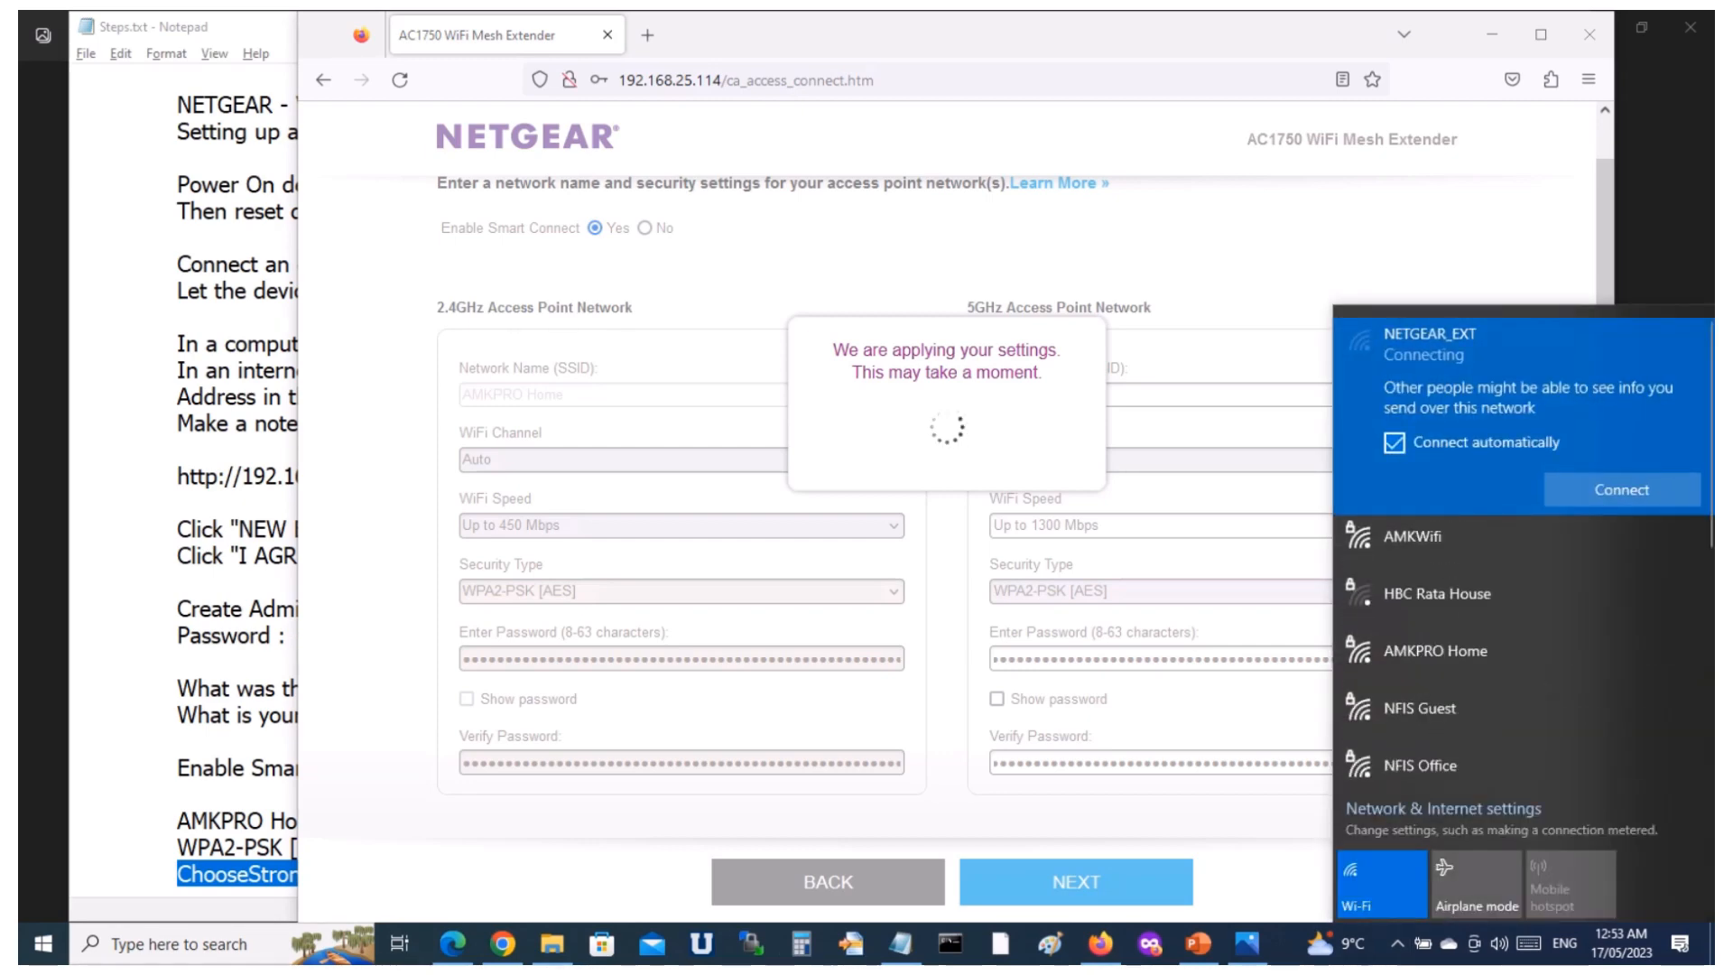
# Try to connect the computer to the open NETGEAR_EXT Wi-Fi network, and close the connection attempt.
pyautogui.click(1395, 443)
pyautogui.click(1622, 490)
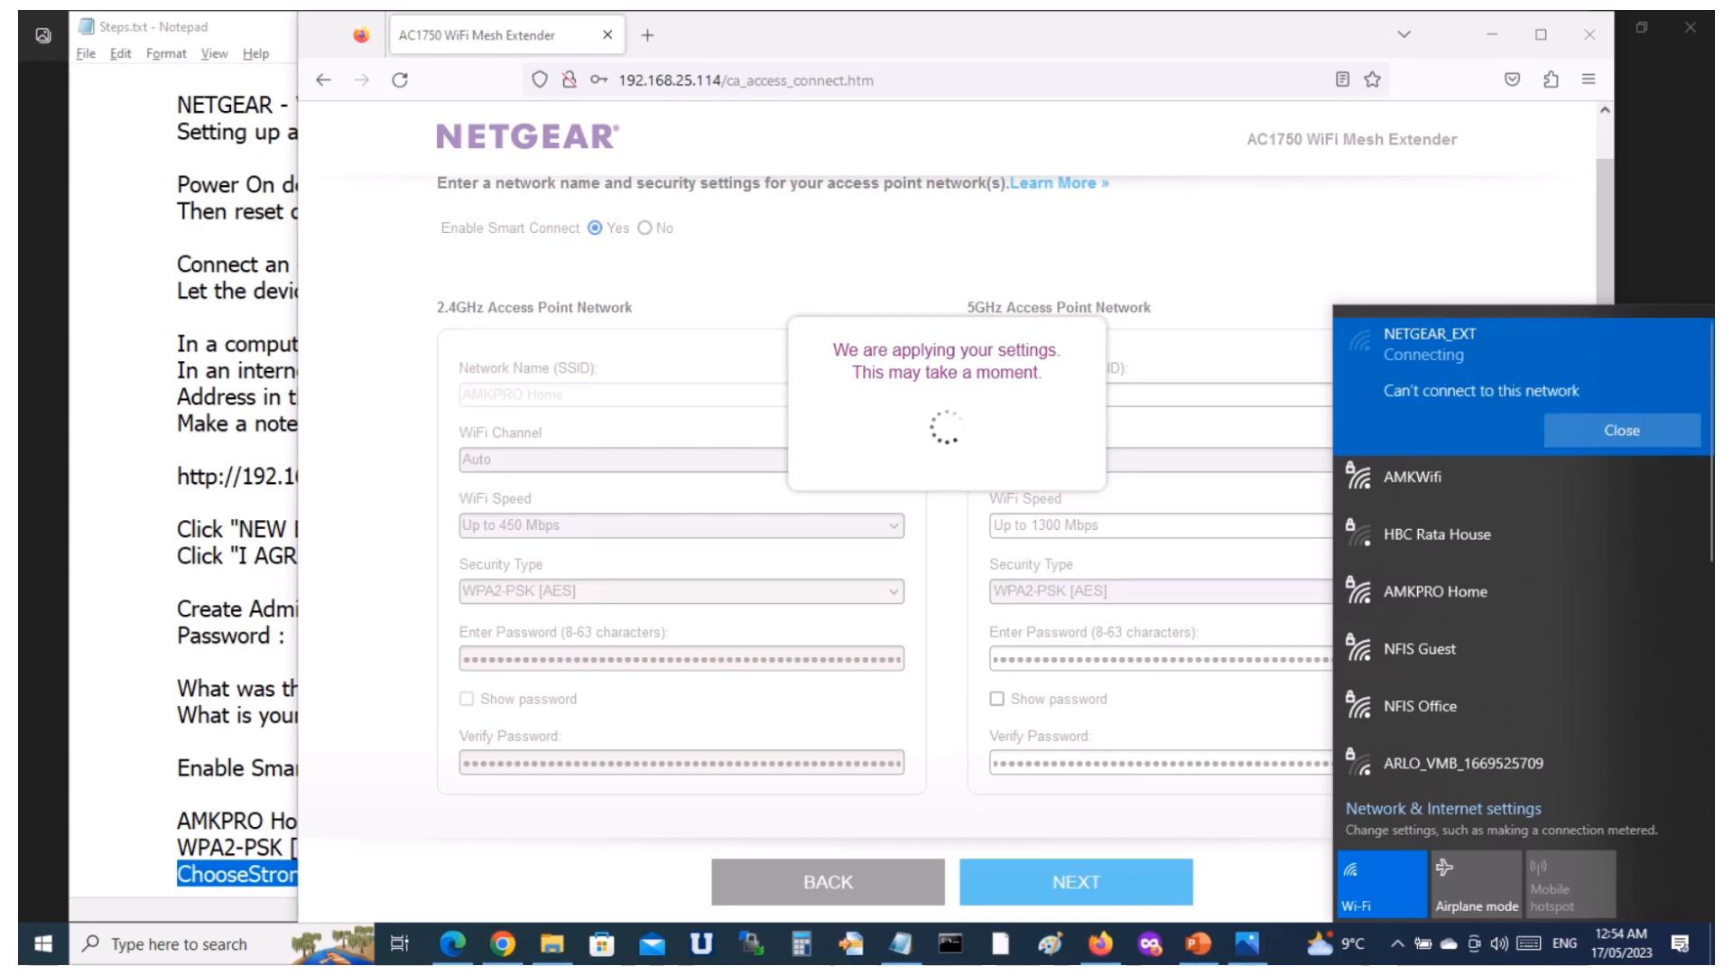
pyautogui.click(1622, 430)
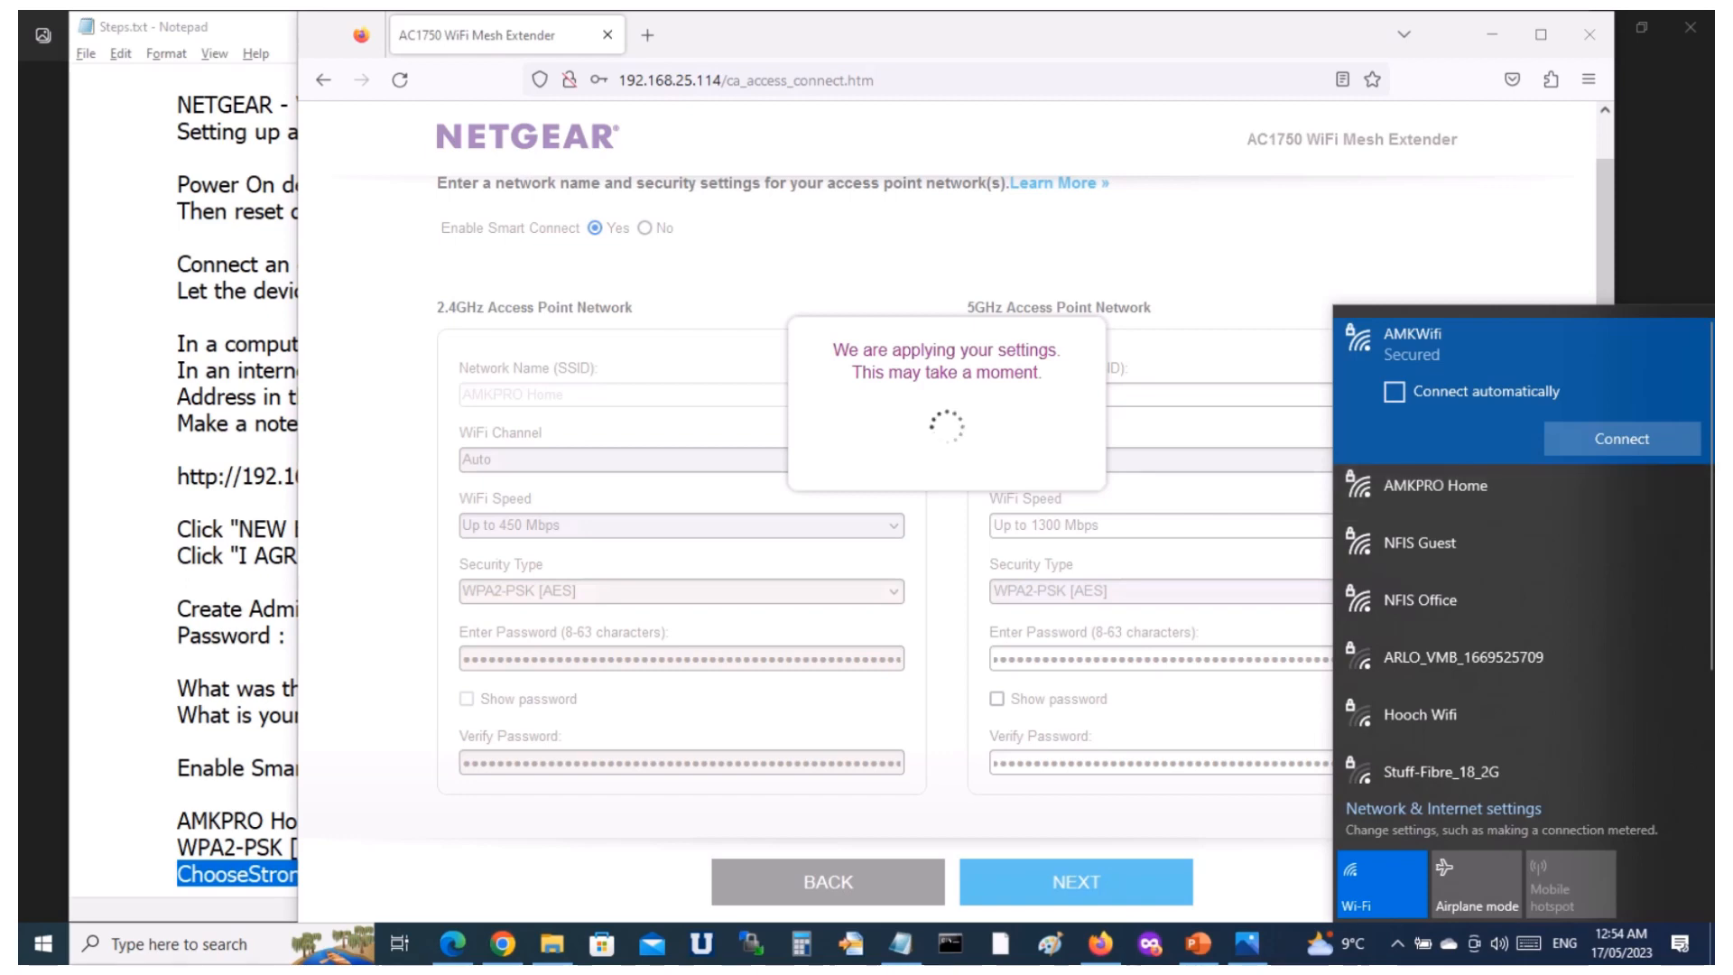
# Locate the AMKPRO Home network name in the Notepad notes and check the progress of the extender's setup page in Firefox.
pyautogui.click(227, 767)
pyautogui.moveTo(330, 821); pyautogui.dragTo(178, 820)
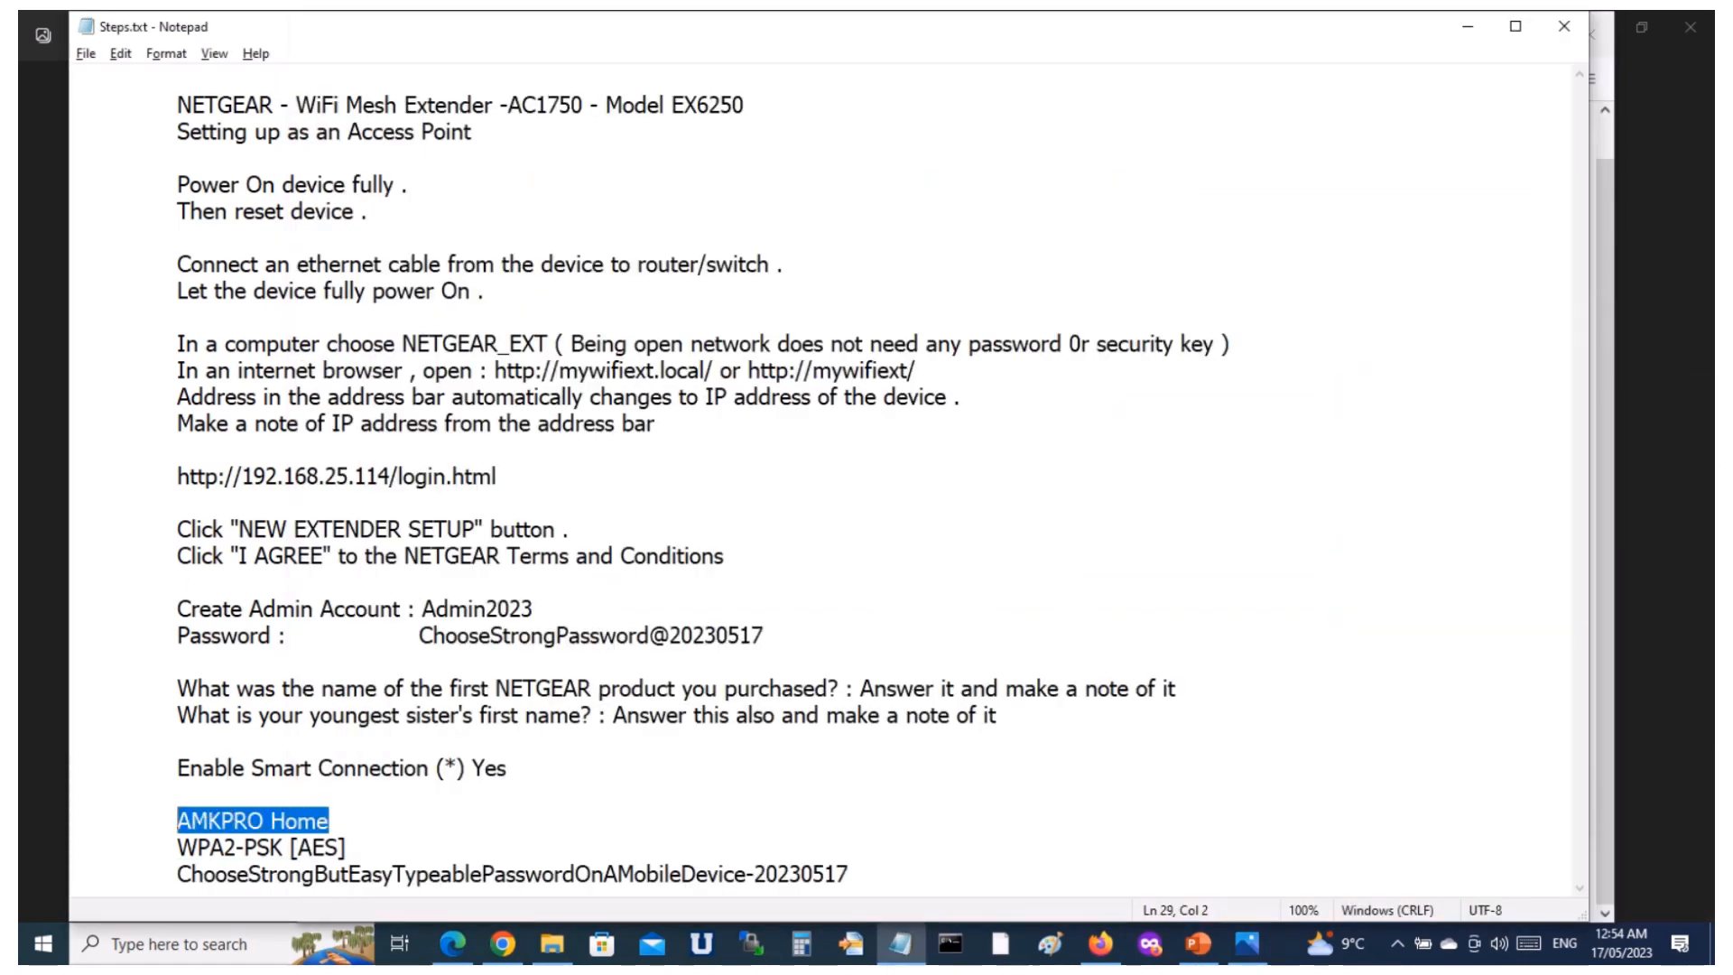
pyautogui.hotkey('alt', 'Tab')
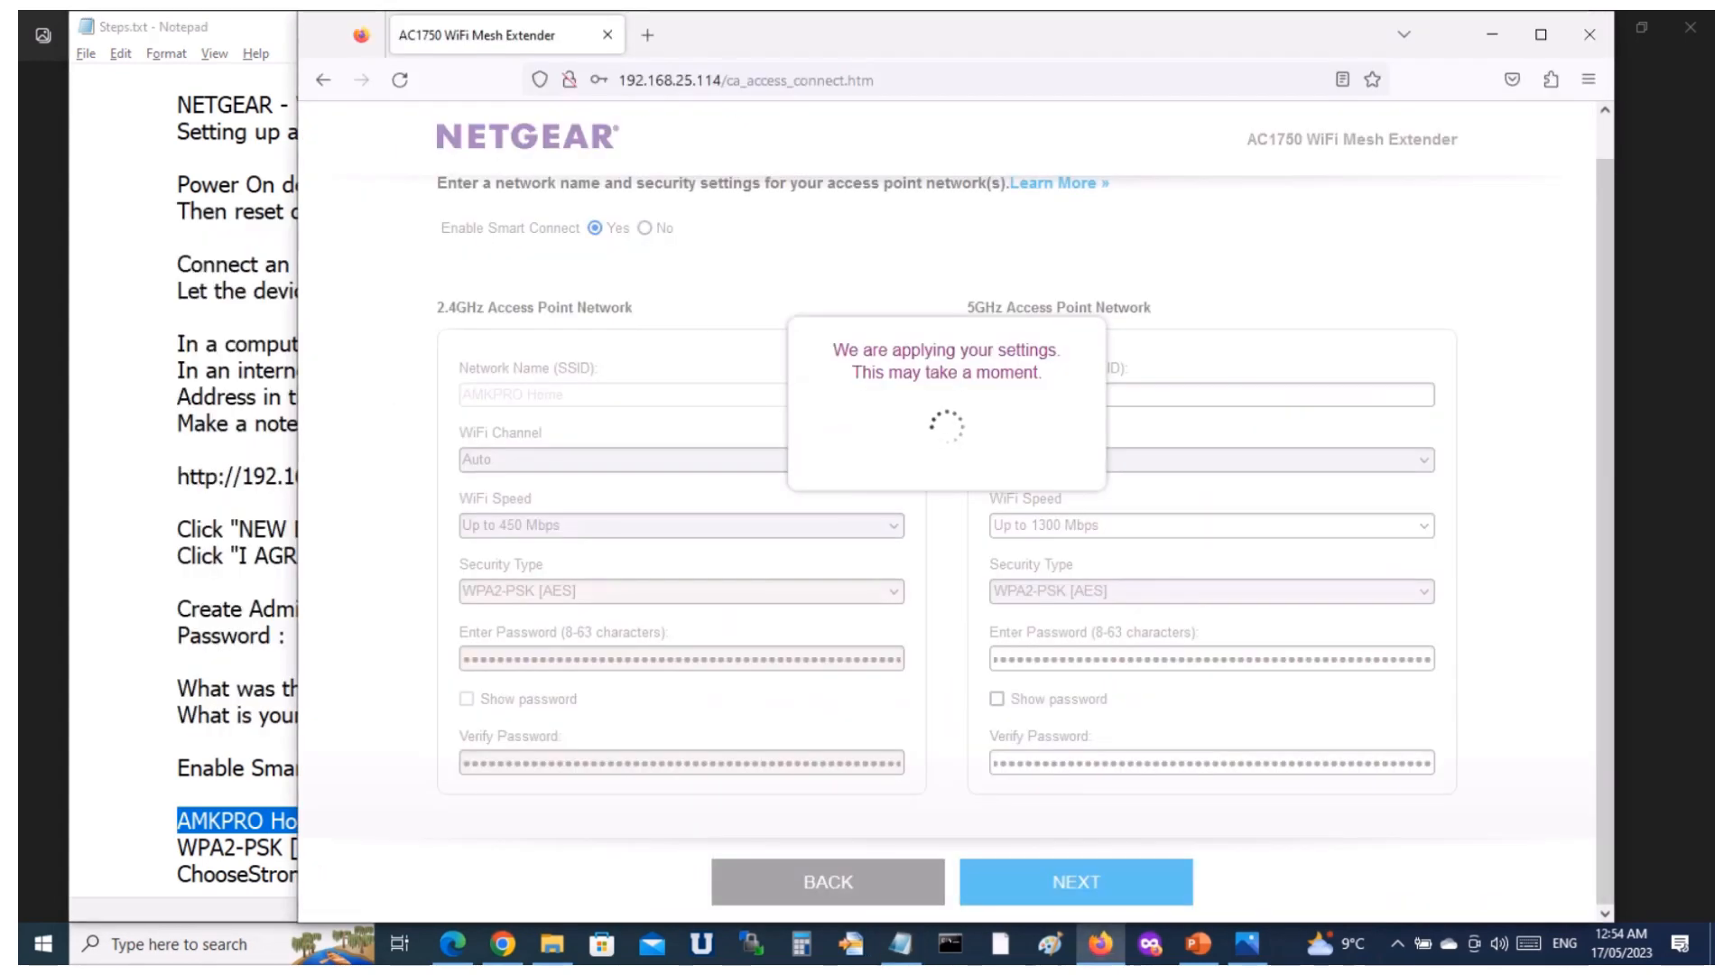
pyautogui.hotkey('alt', 'Tab')
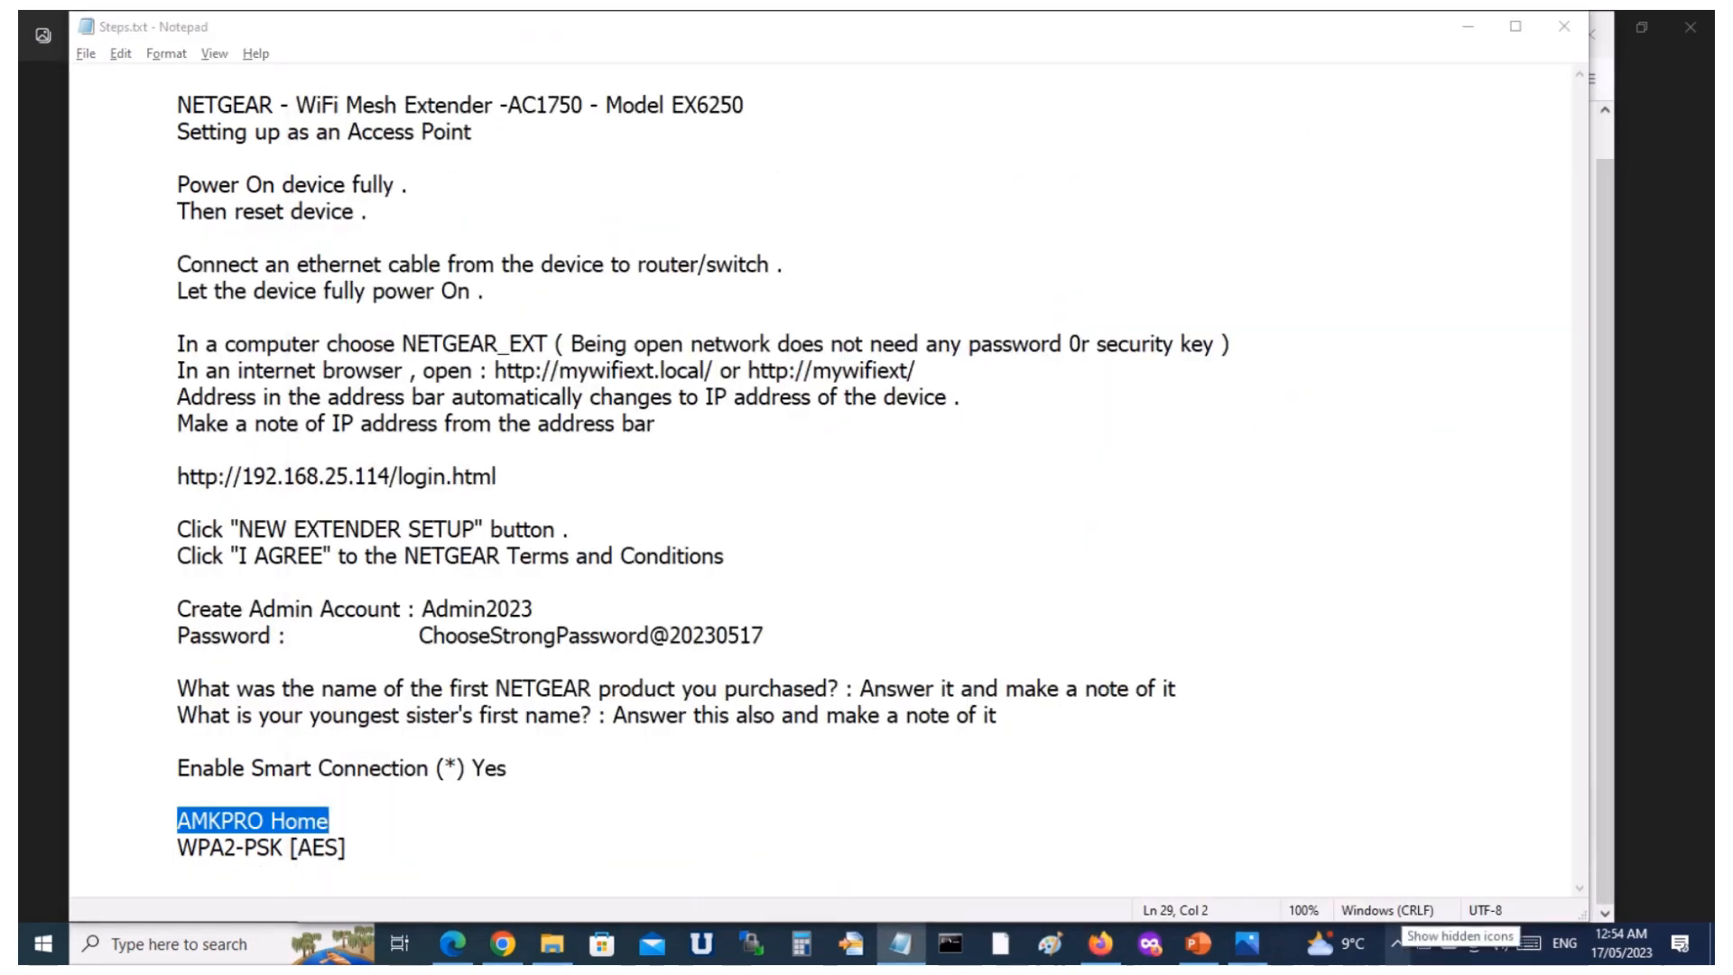
pyautogui.click(1396, 944)
pyautogui.click(1397, 858)
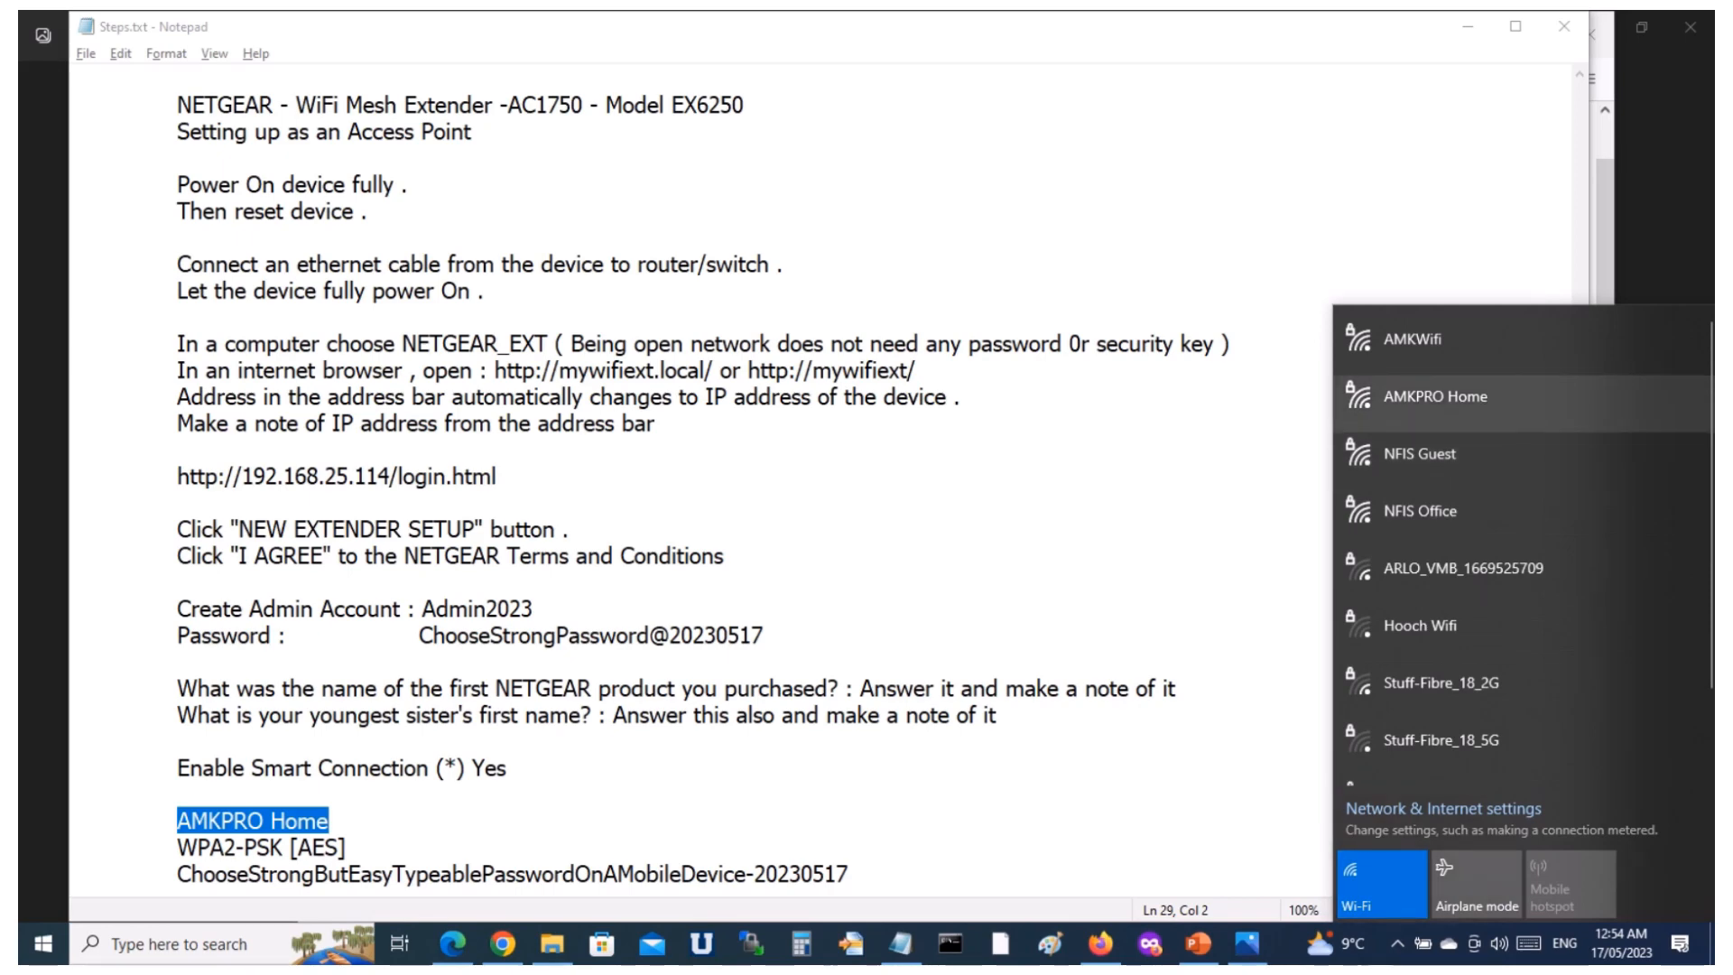
pyautogui.click(1444, 397)
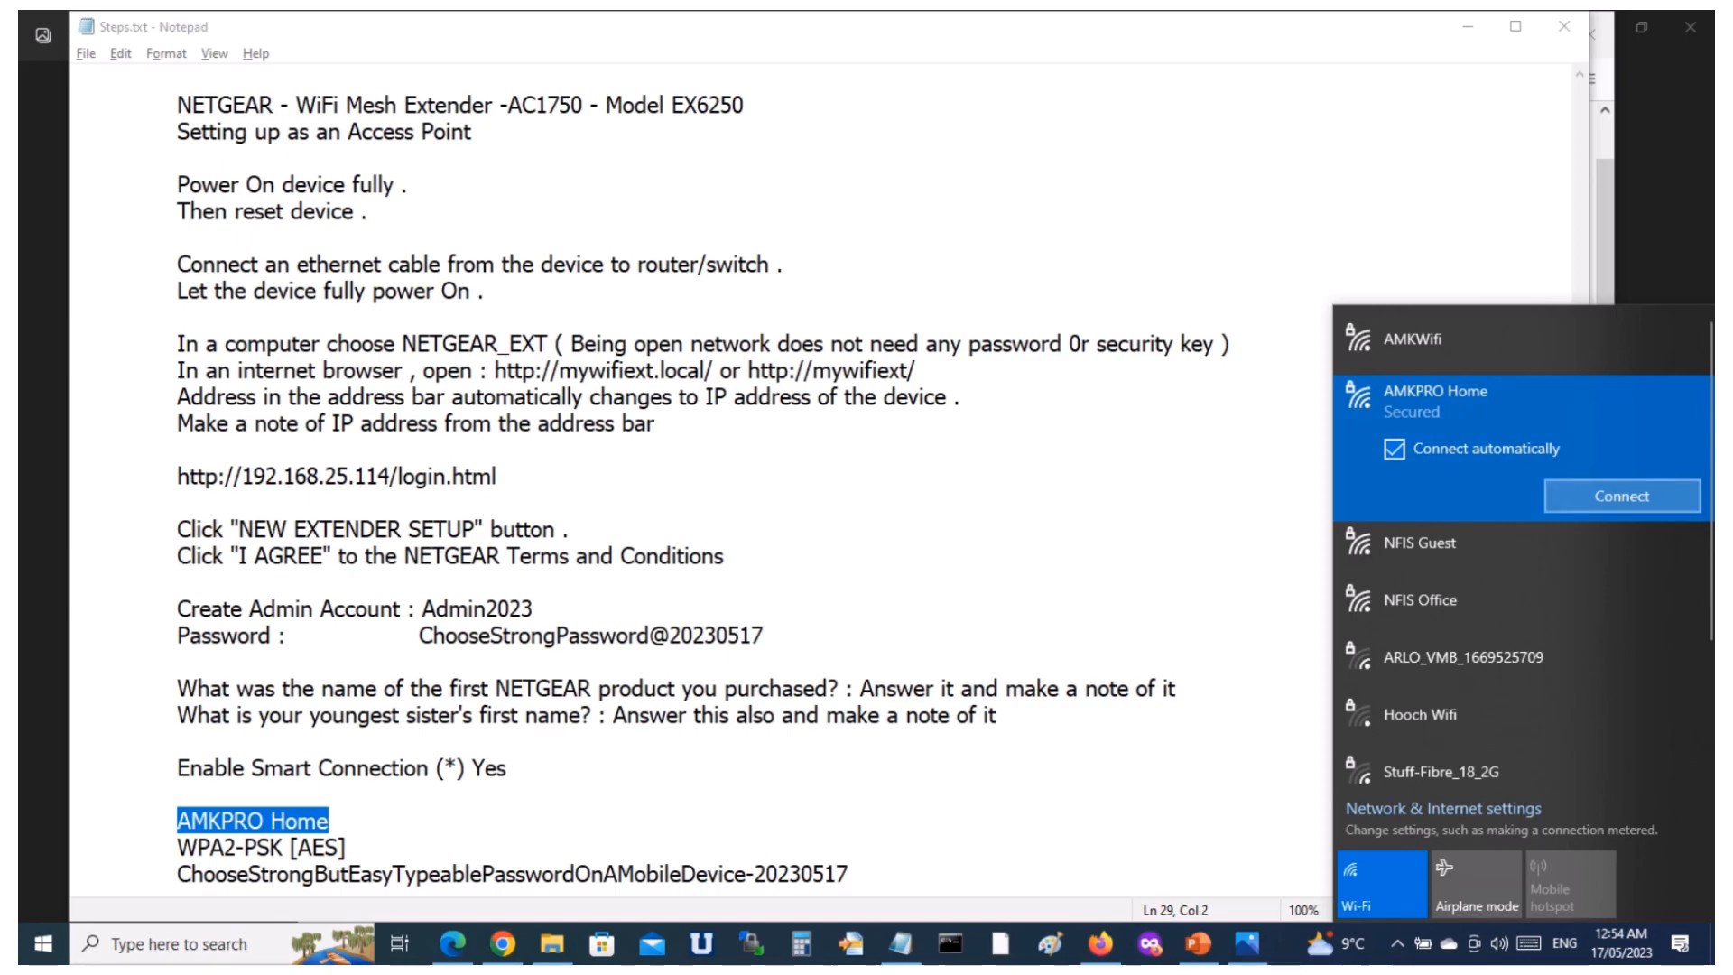
pyautogui.click(1622, 497)
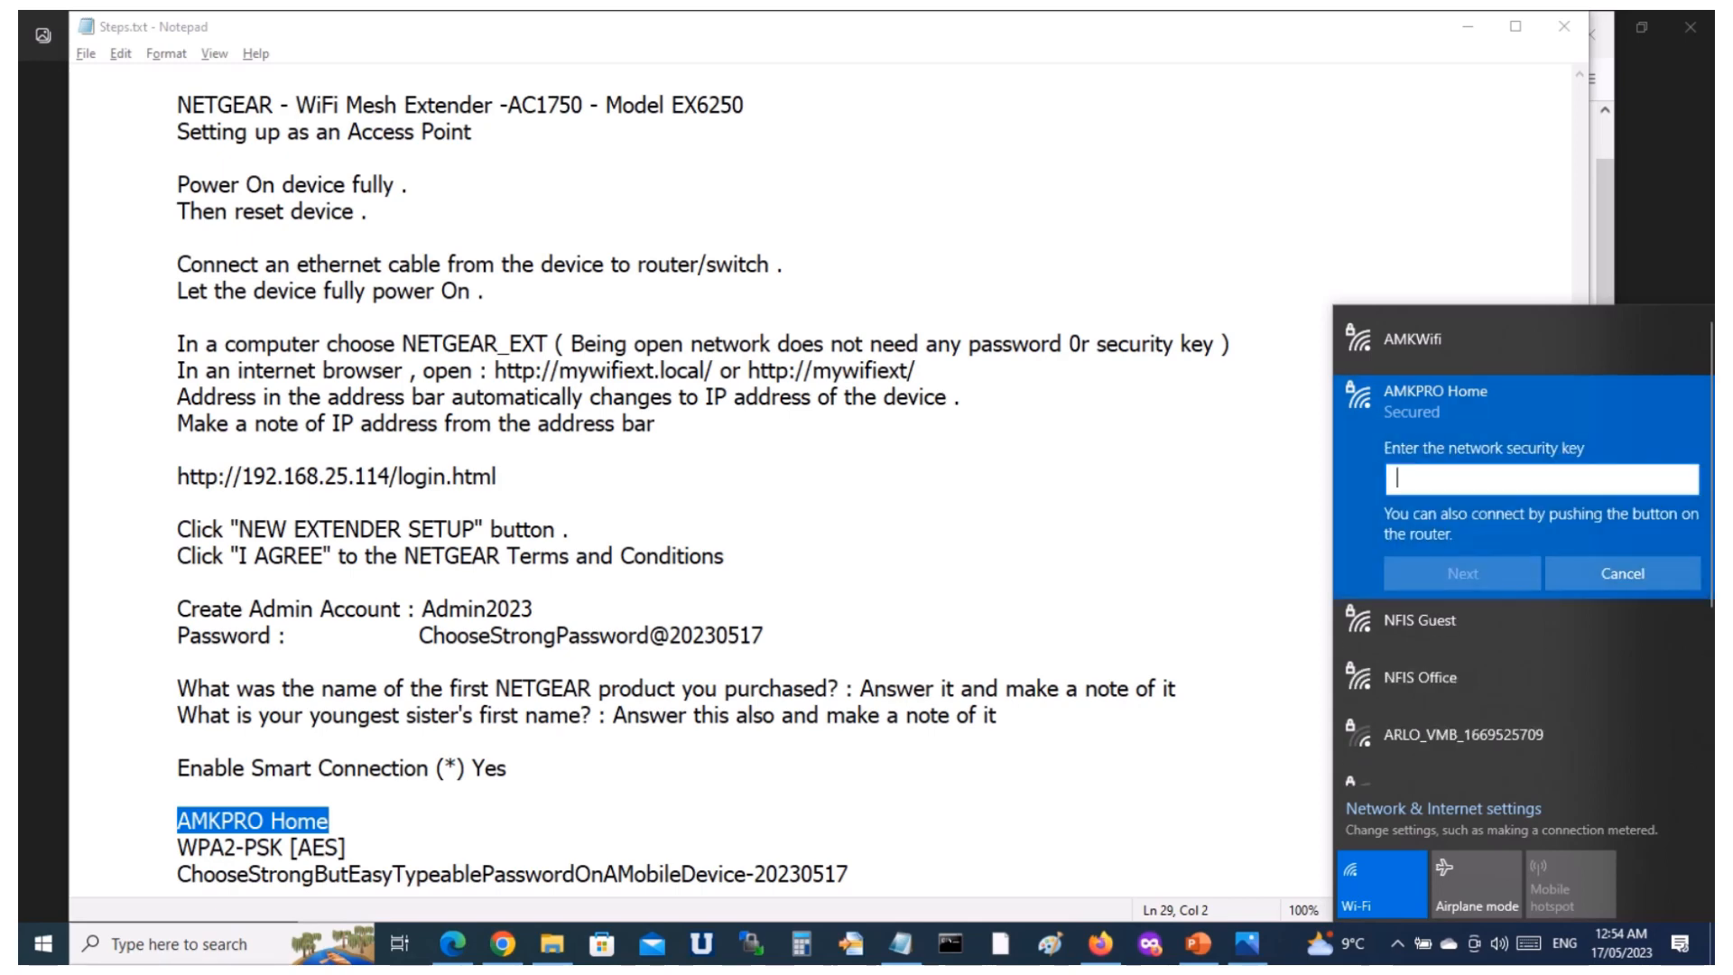
# Copy the WiFi password from the notes and use it as the network security key to connect the computer to AMKPRO Home.
pyautogui.click(851, 874)
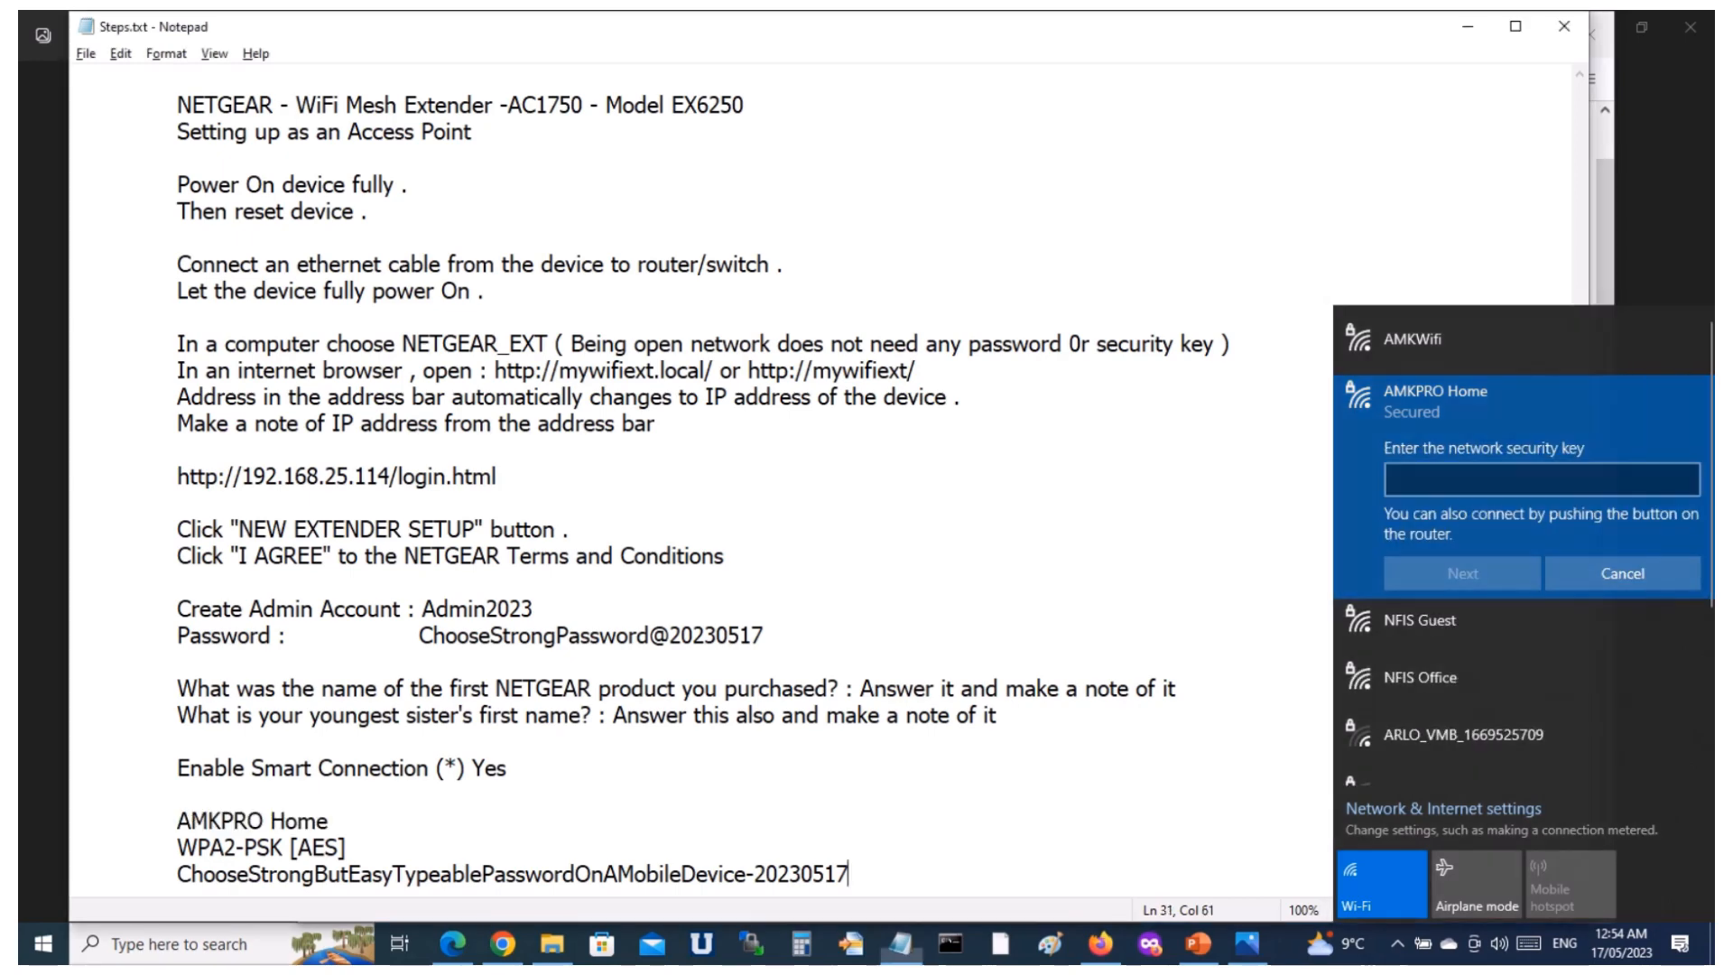
pyautogui.hotkey('shift', 'Home')
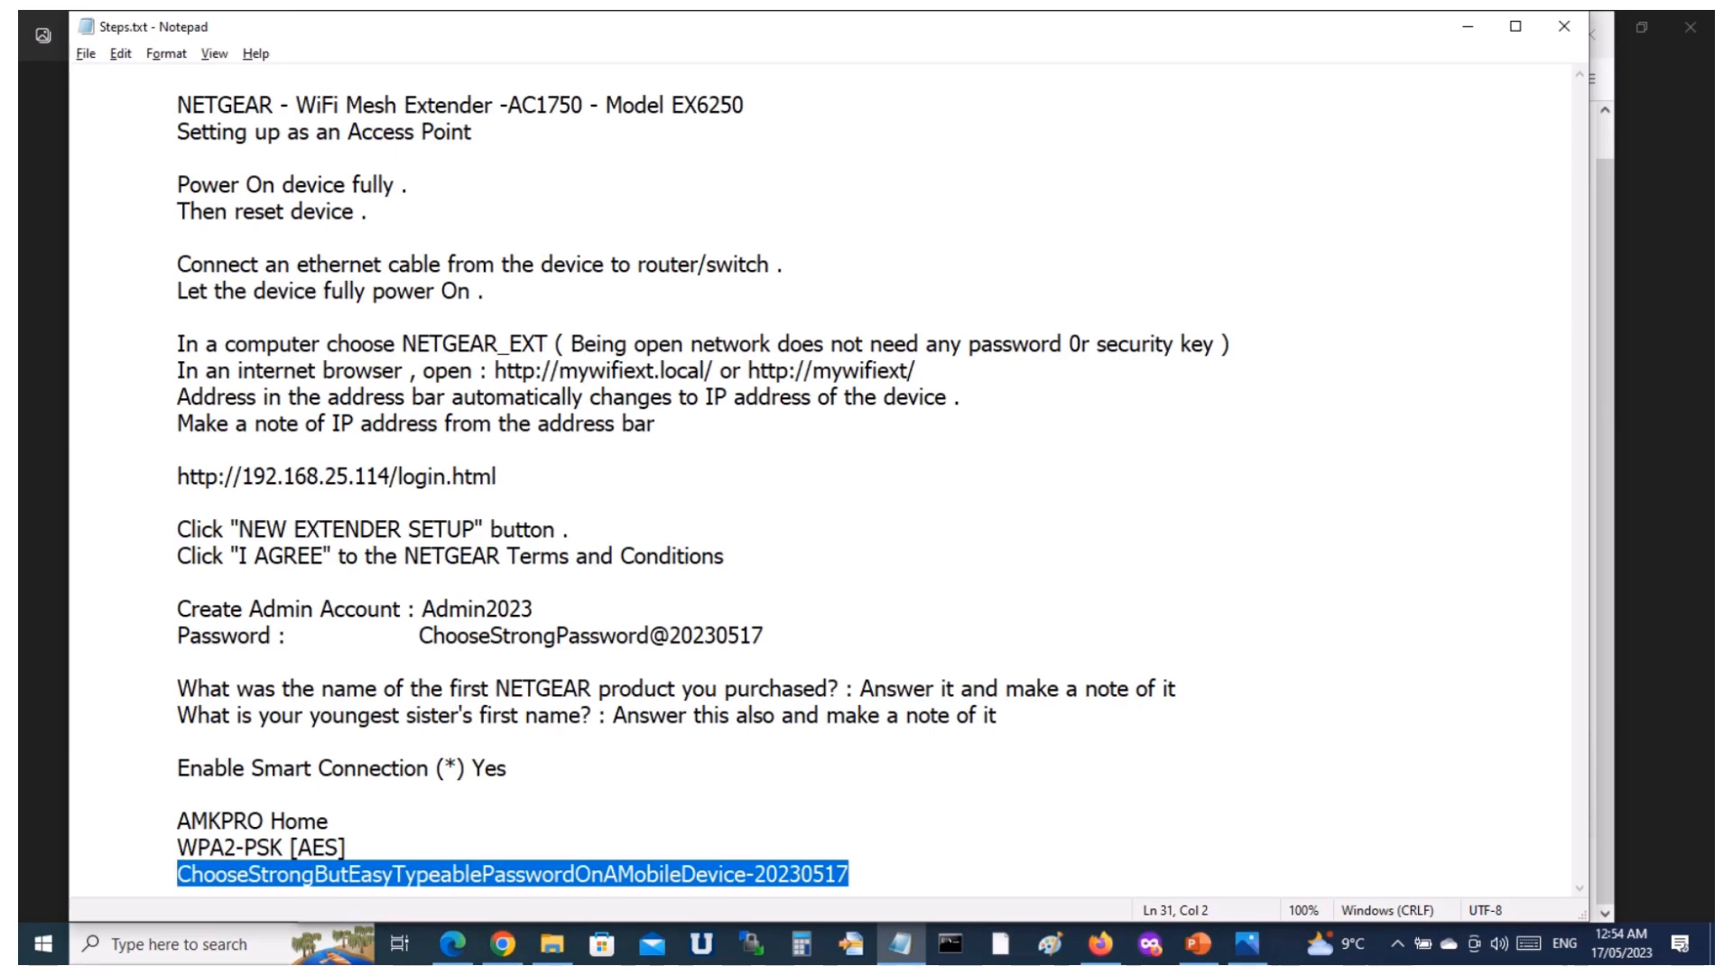
pyautogui.hotkey('alt', 'Tab')
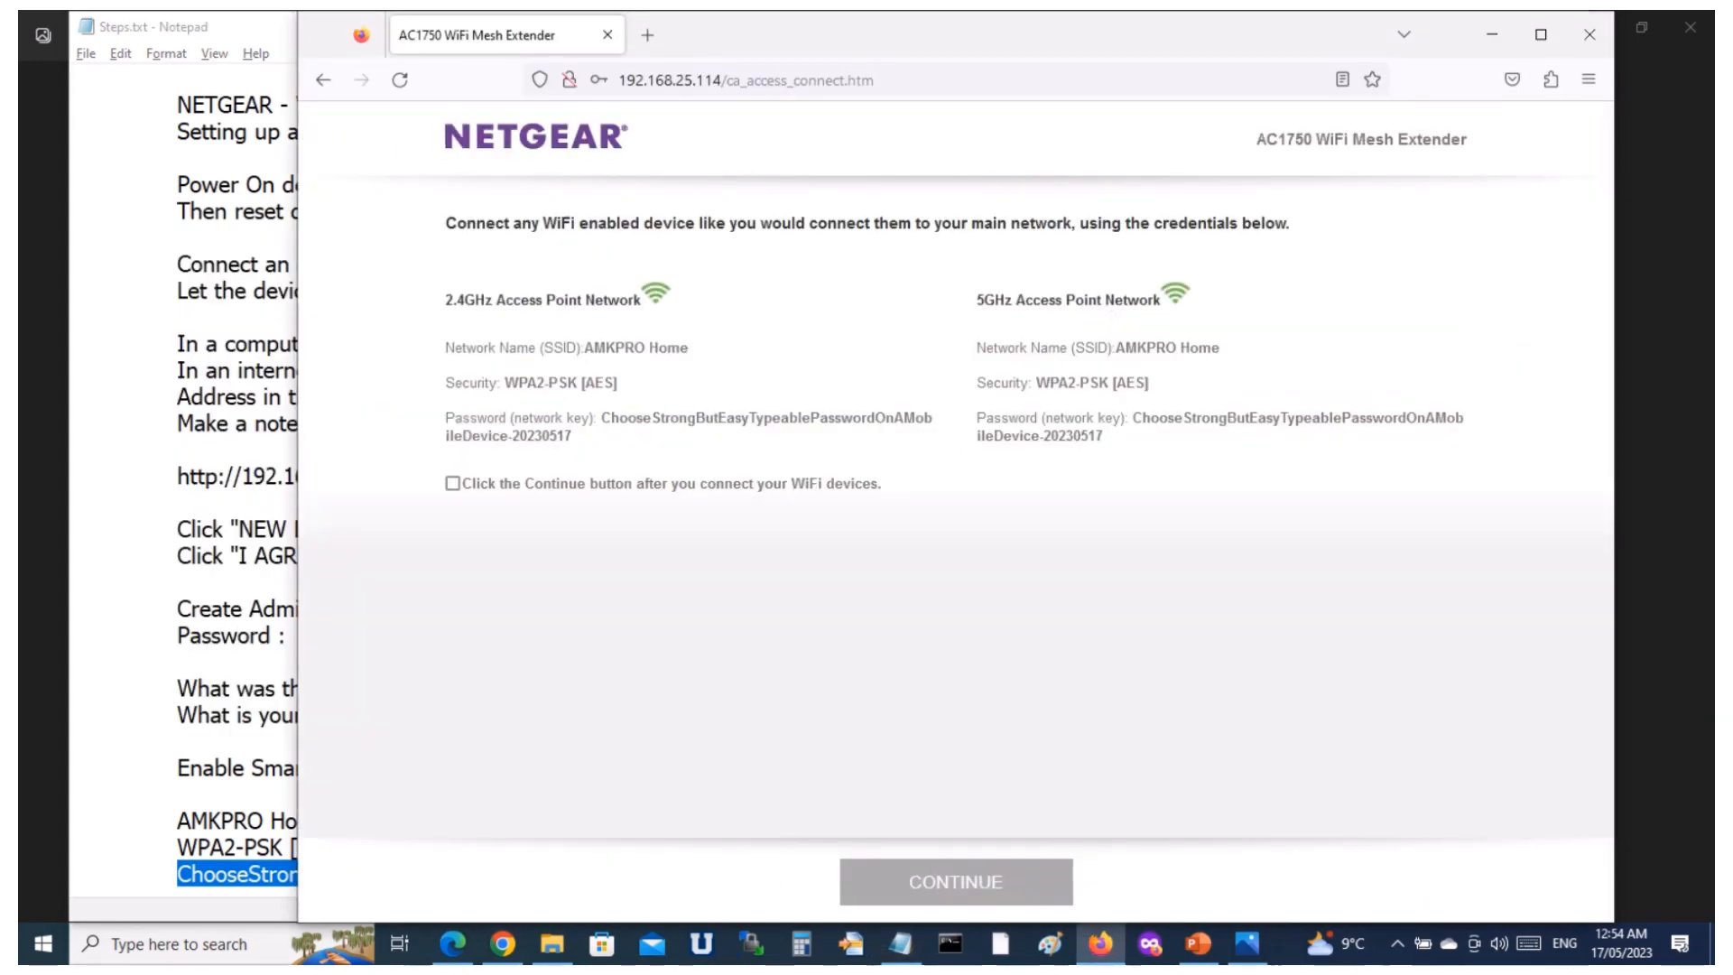
pyautogui.hotkey('alt', 'Tab')
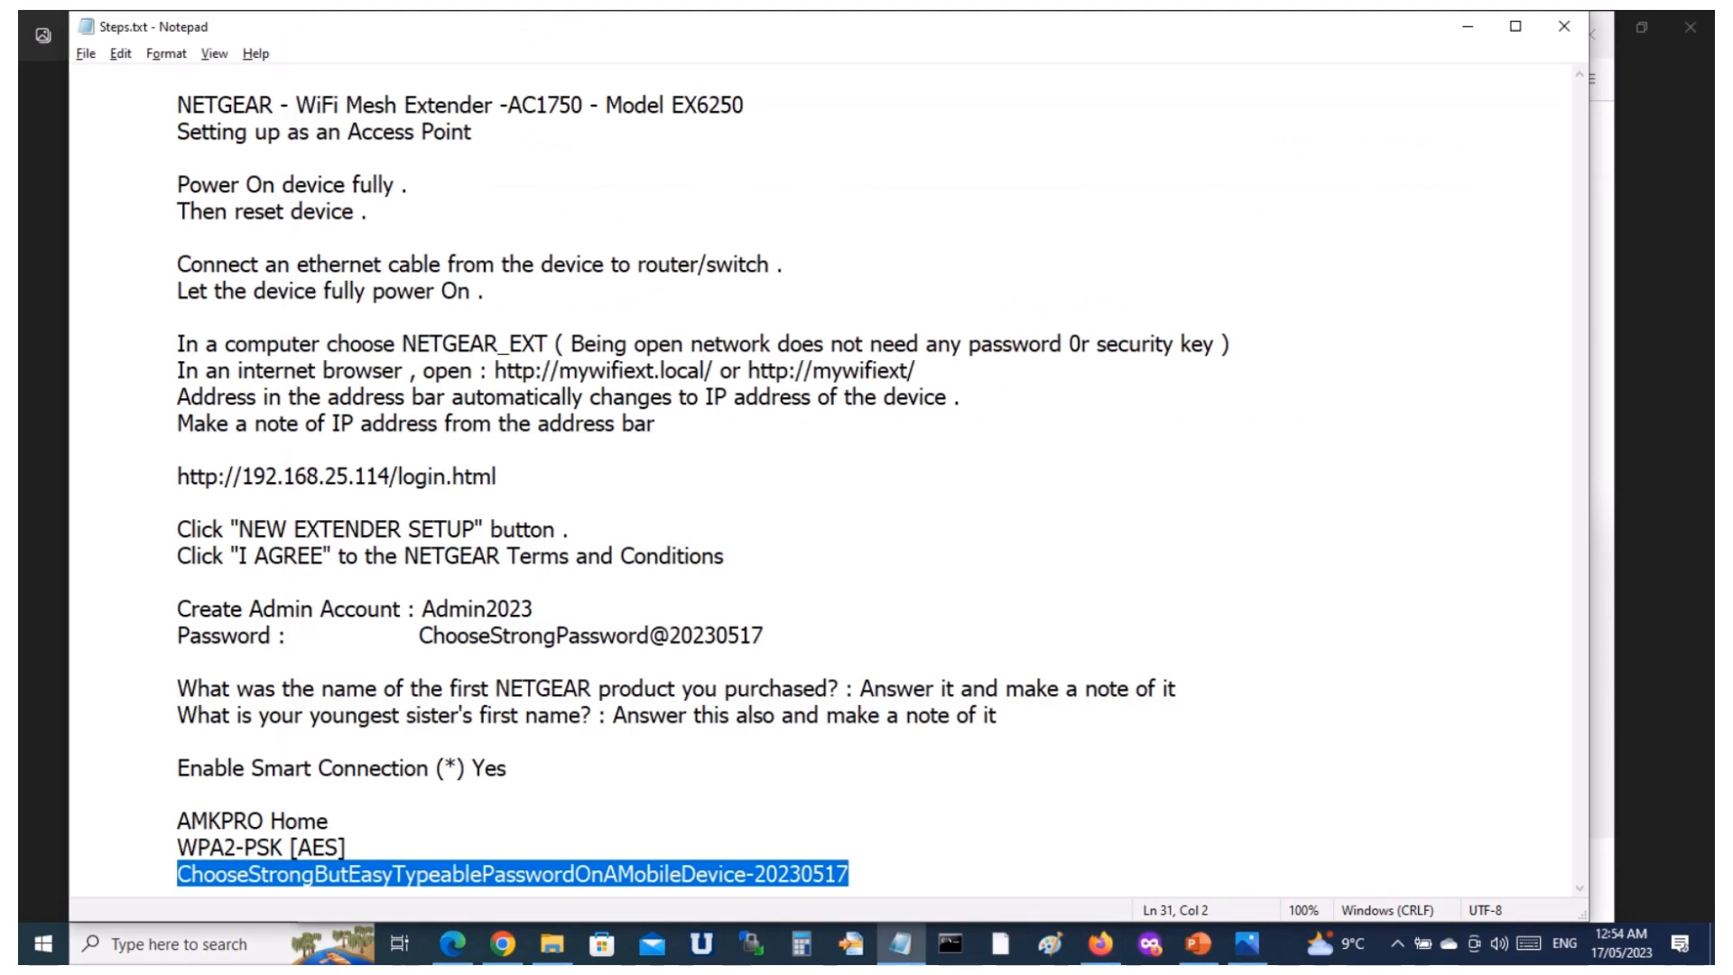
pyautogui.click(1397, 944)
pyautogui.click(1398, 860)
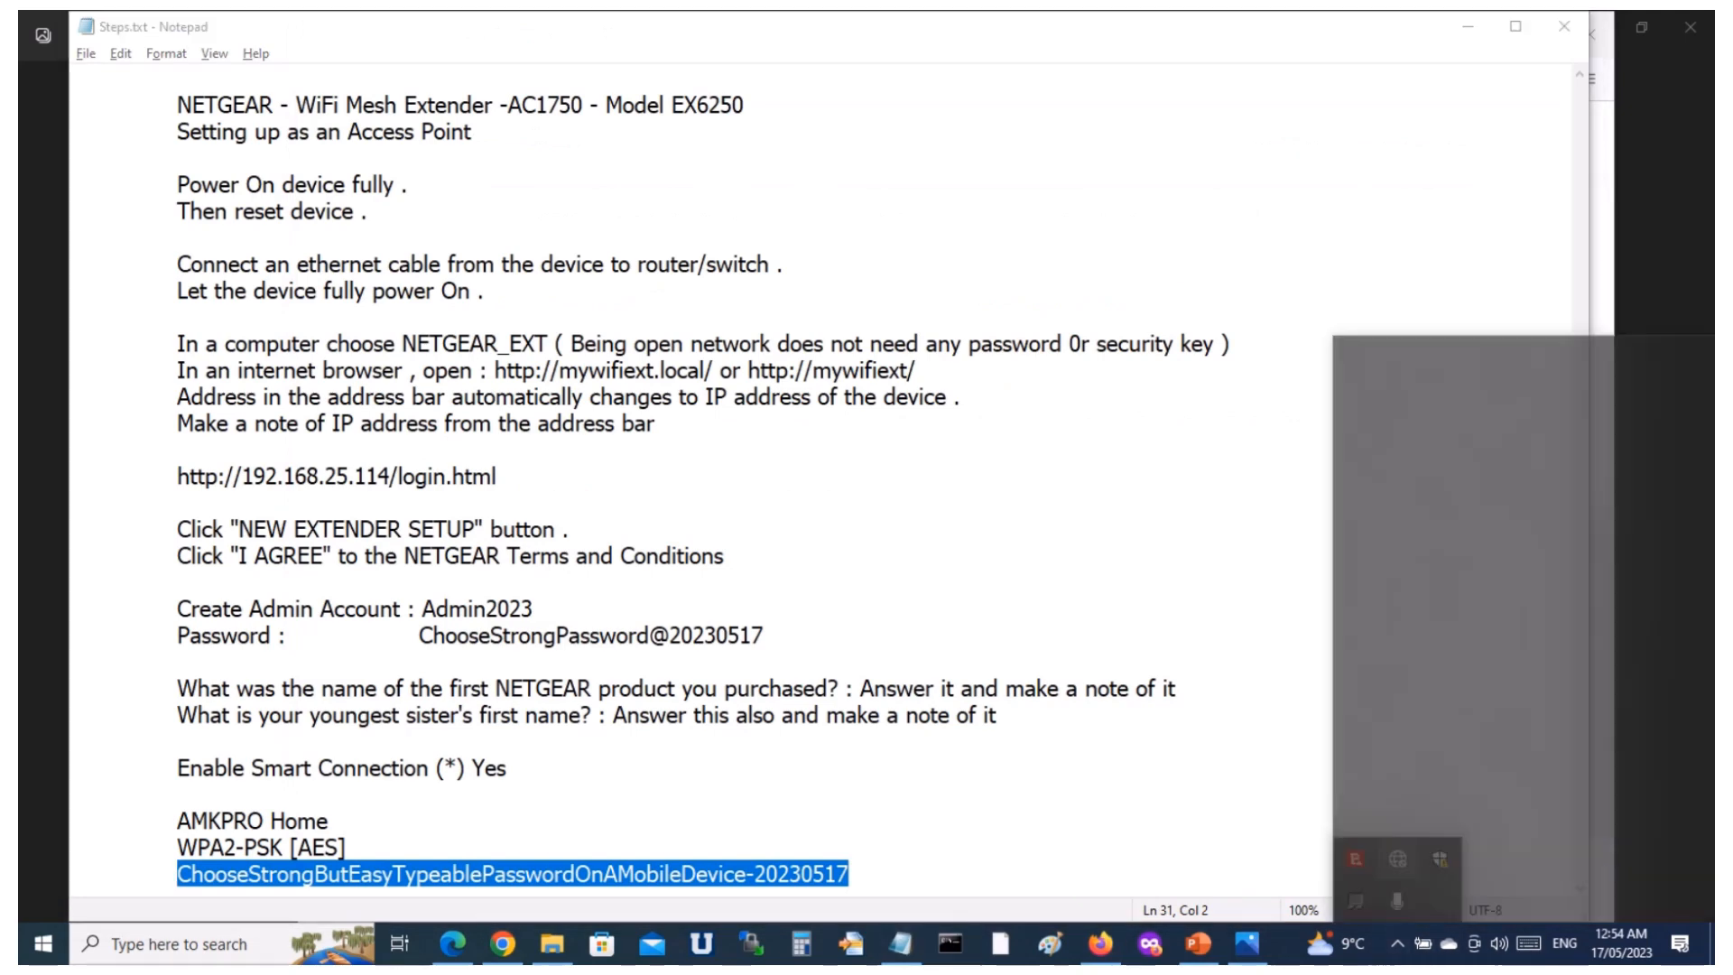
pyautogui.click(1453, 403)
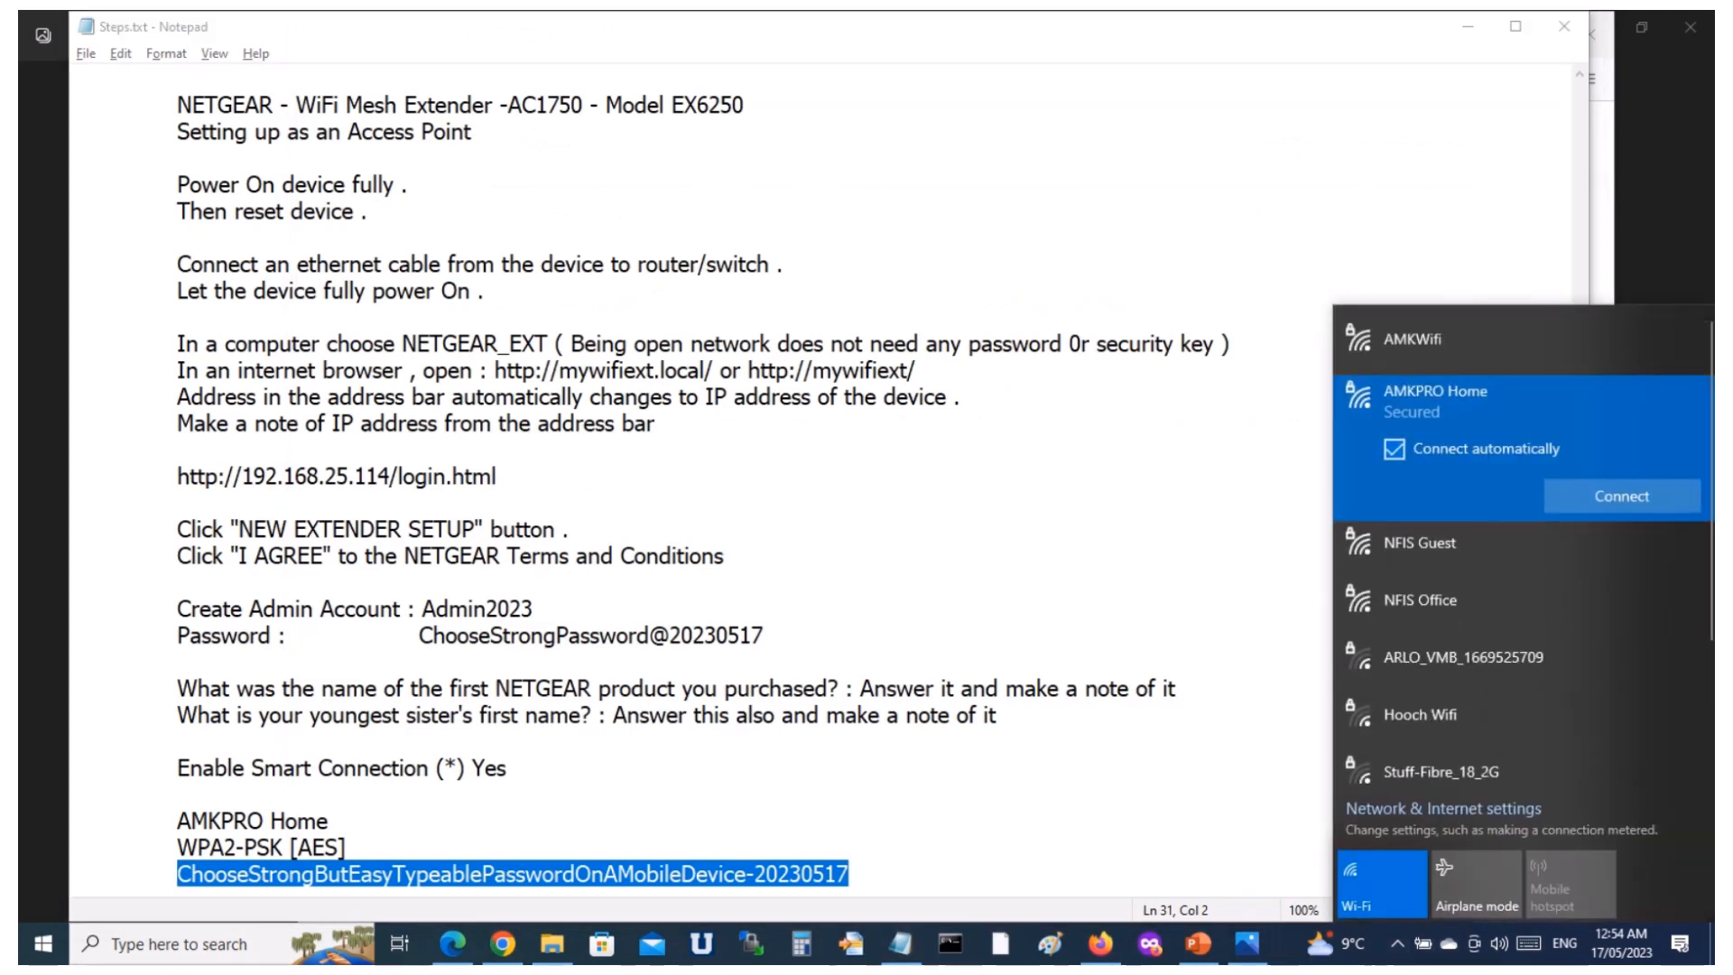
pyautogui.click(1622, 496)
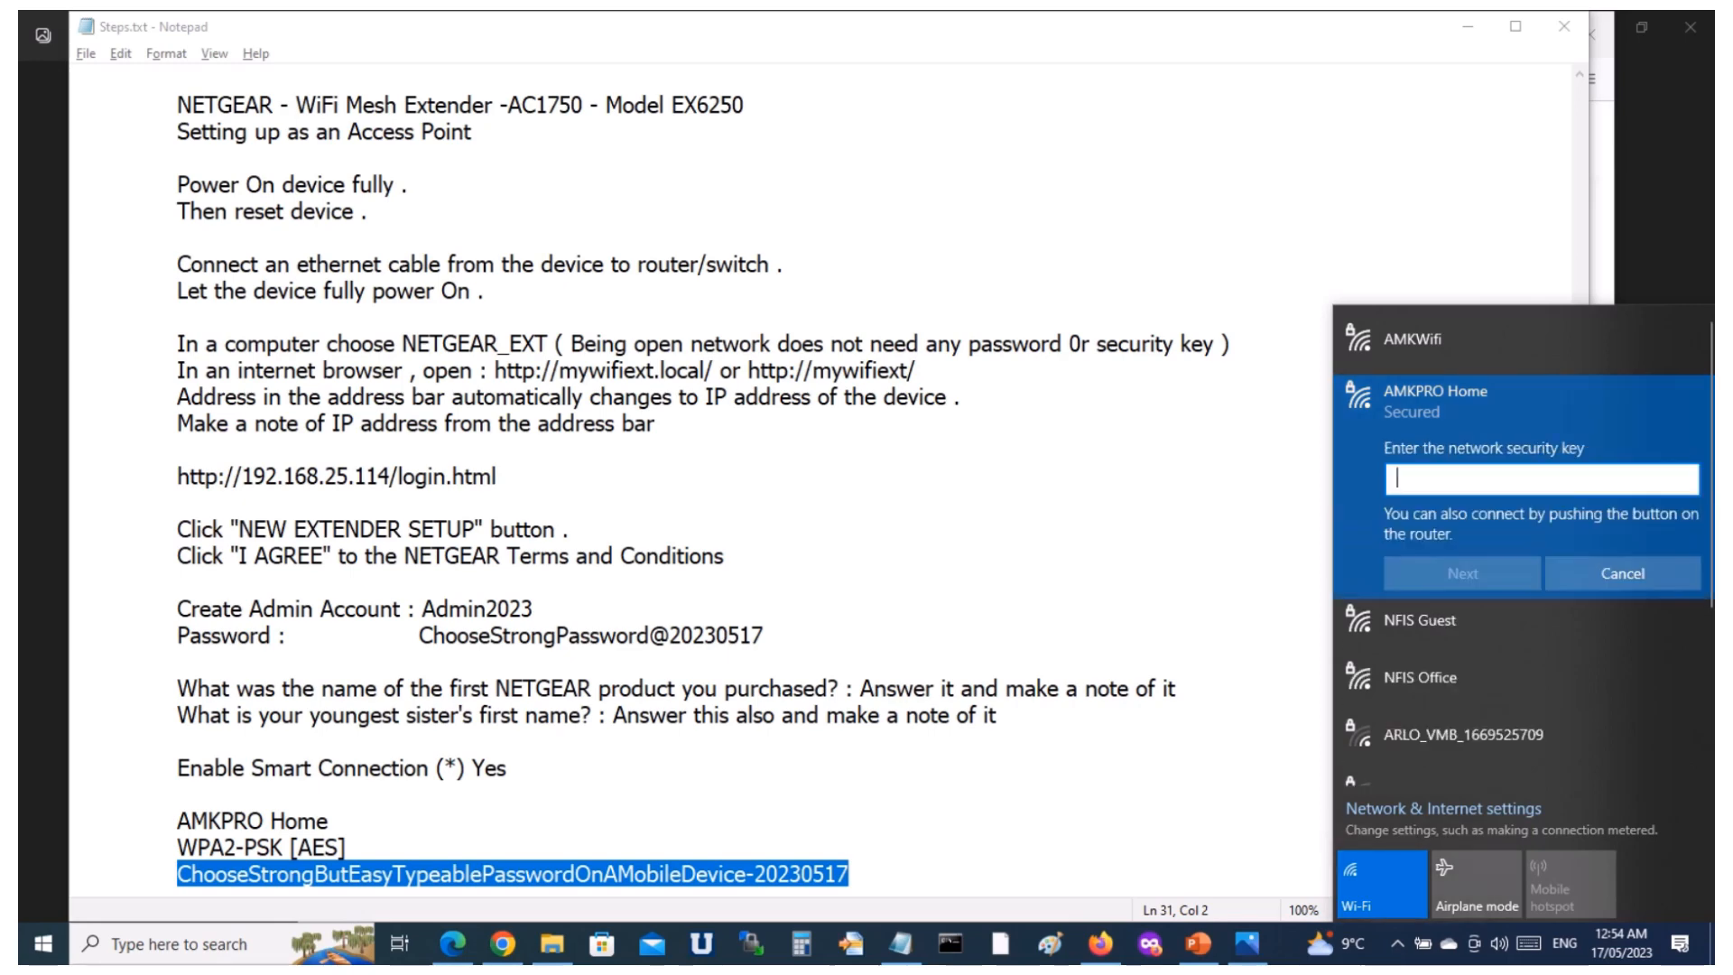
pyautogui.hotkey('ctrl', 'v')
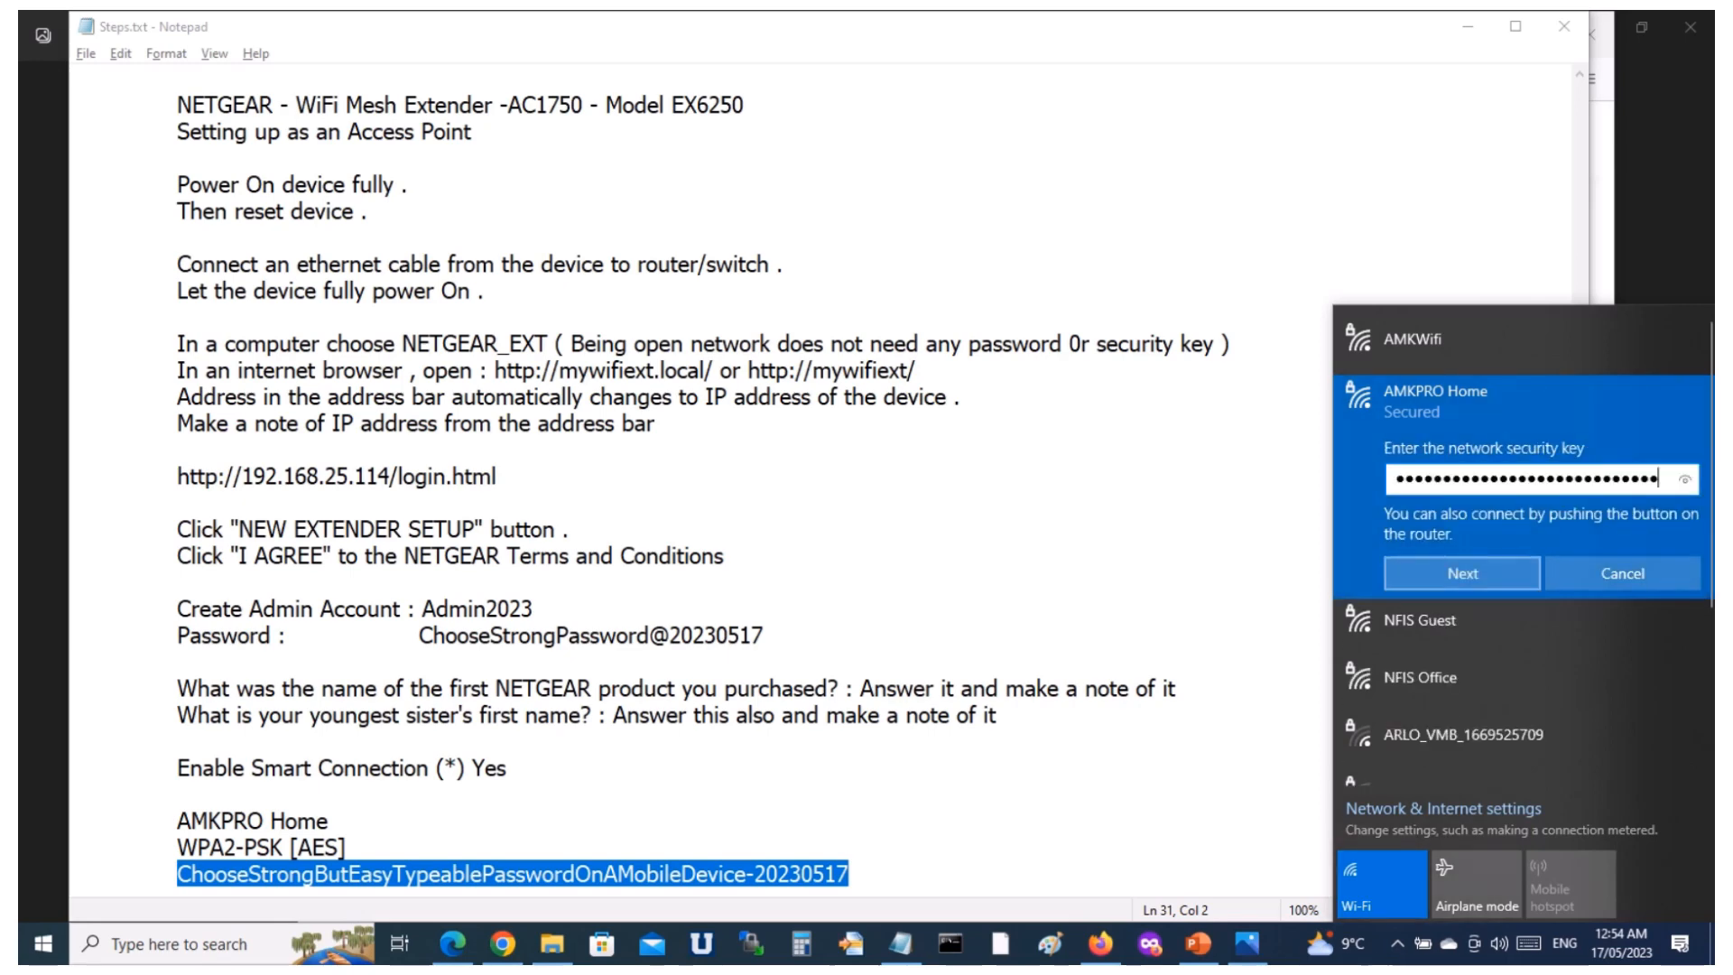
pyautogui.press('Return')
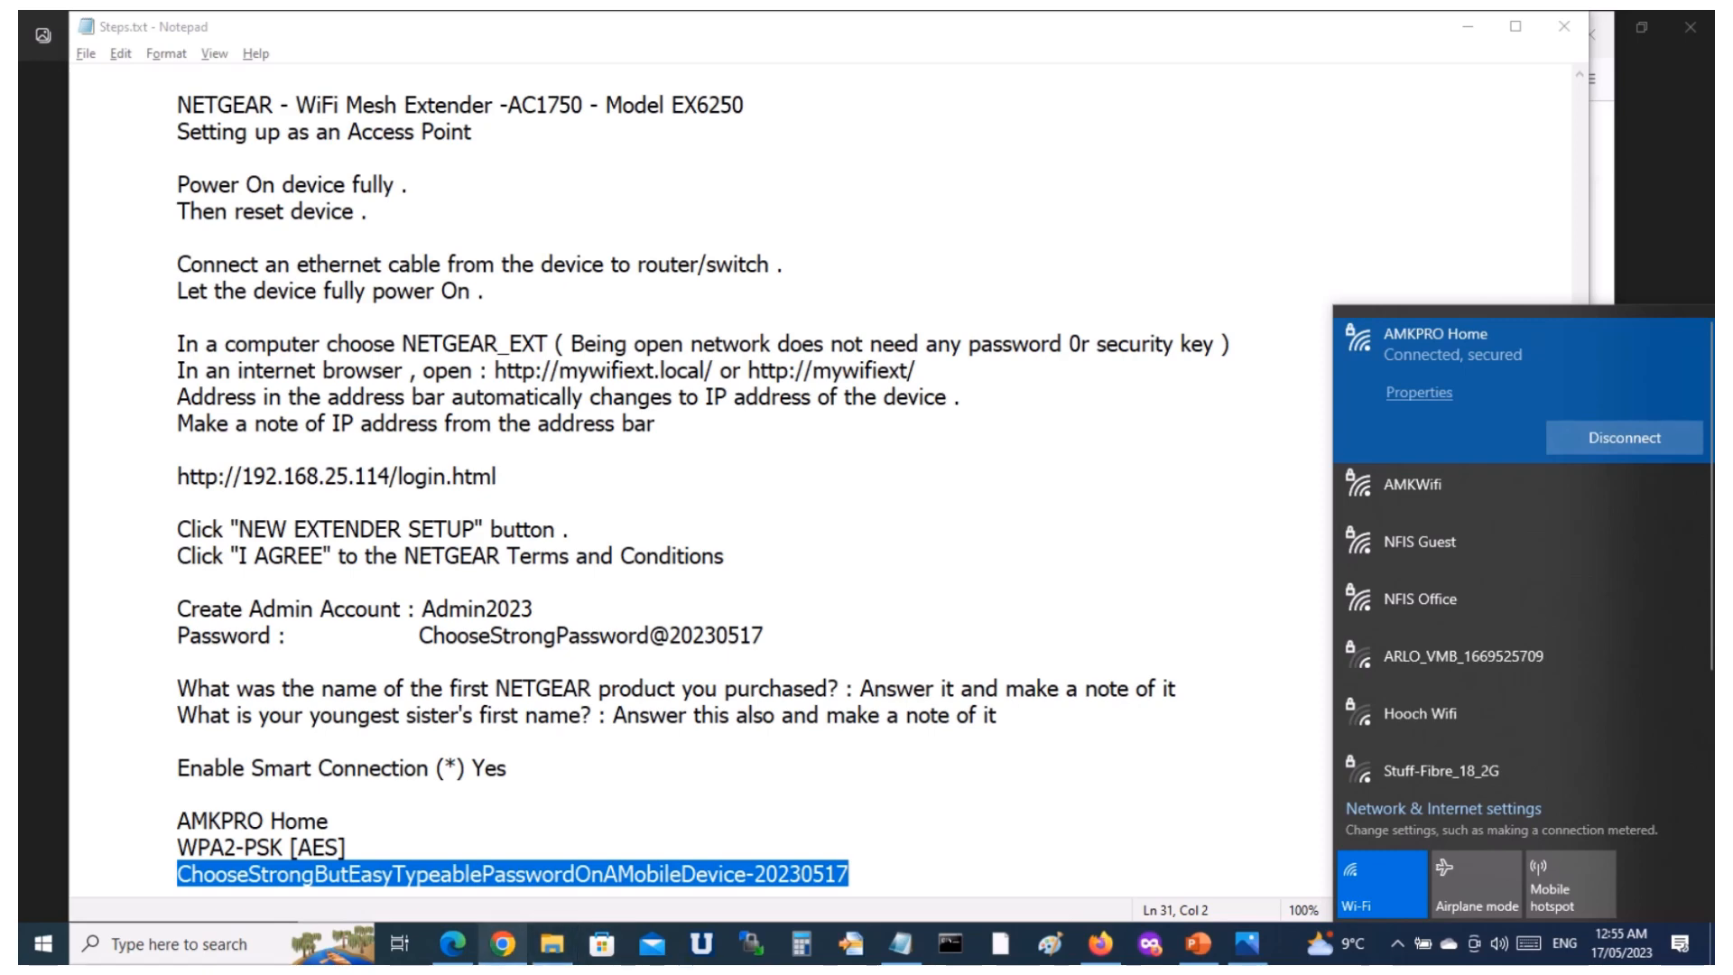
pyautogui.click(1100, 944)
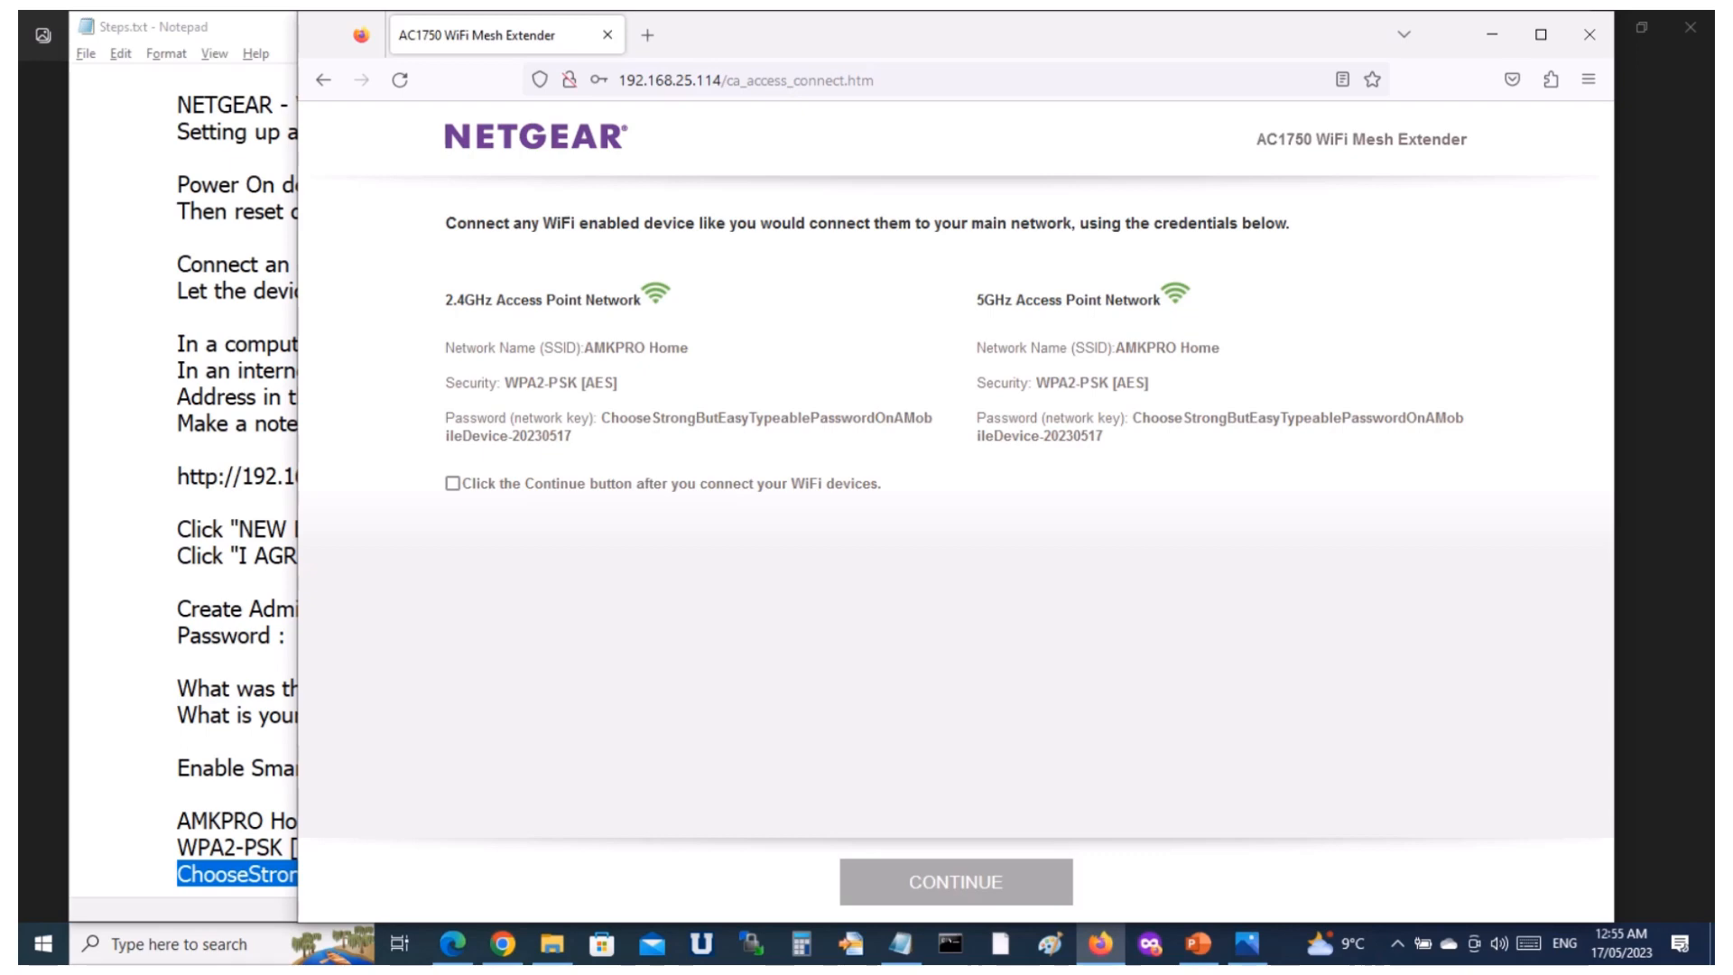
pyautogui.click(728, 80)
pyautogui.click(728, 81)
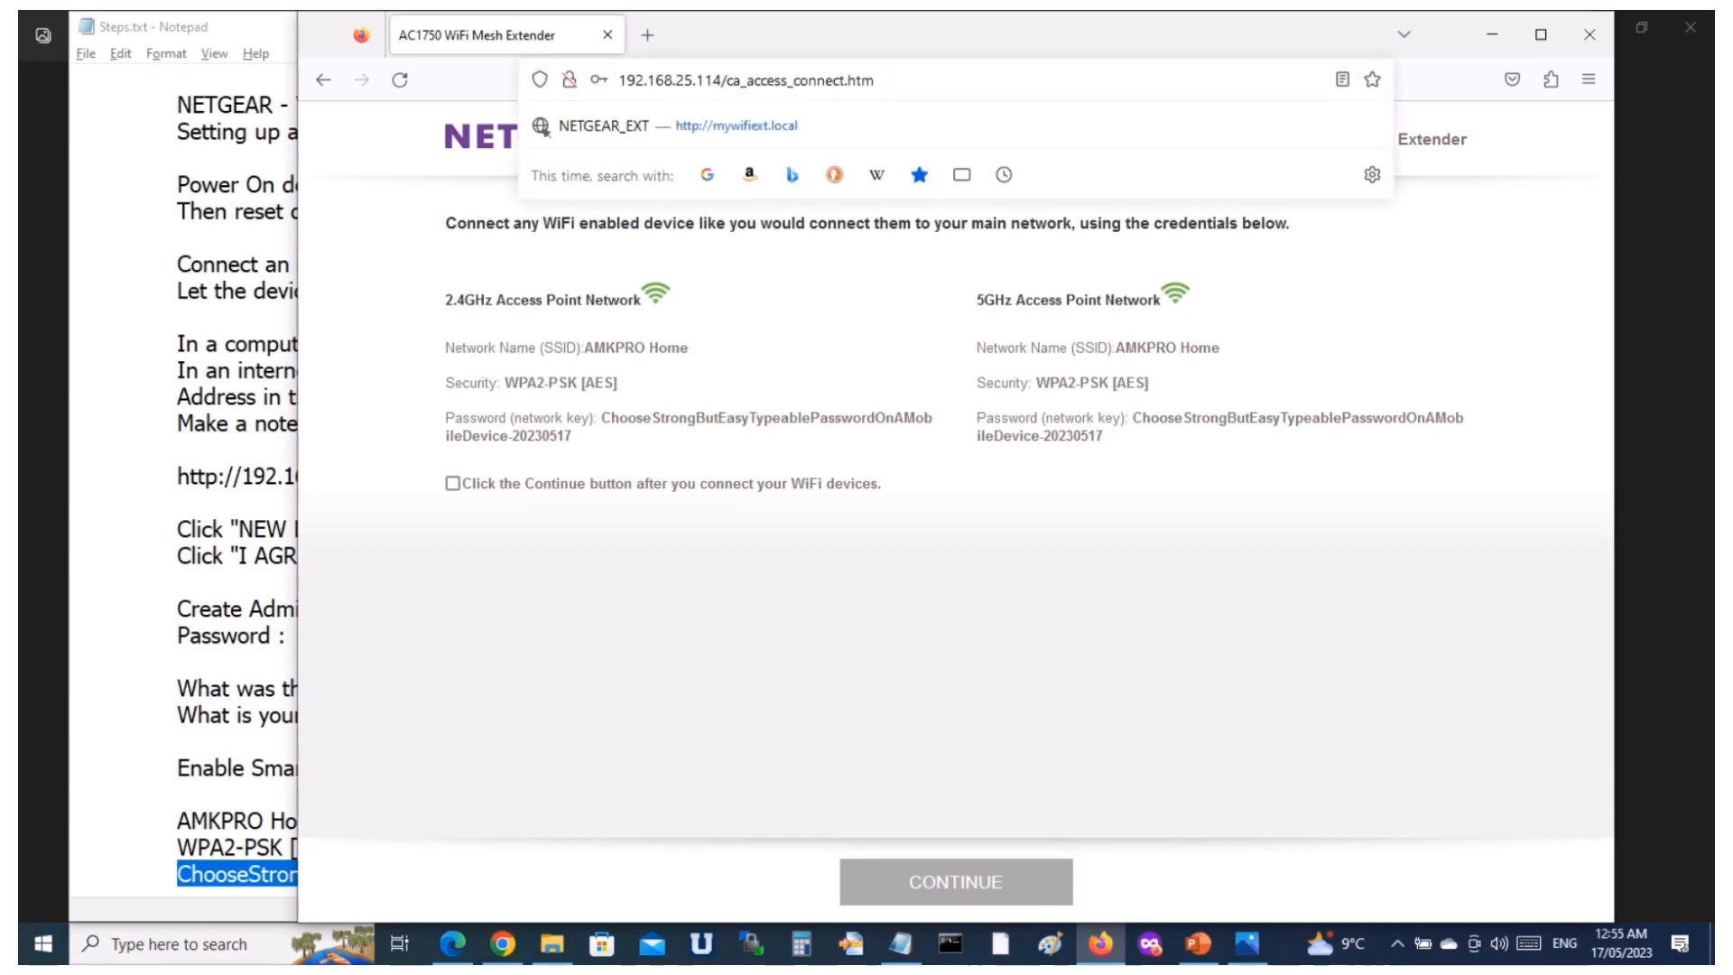
pyautogui.moveTo(723, 80); pyautogui.dragTo(618, 80)
pyautogui.hotkey('ctrl', 'c')
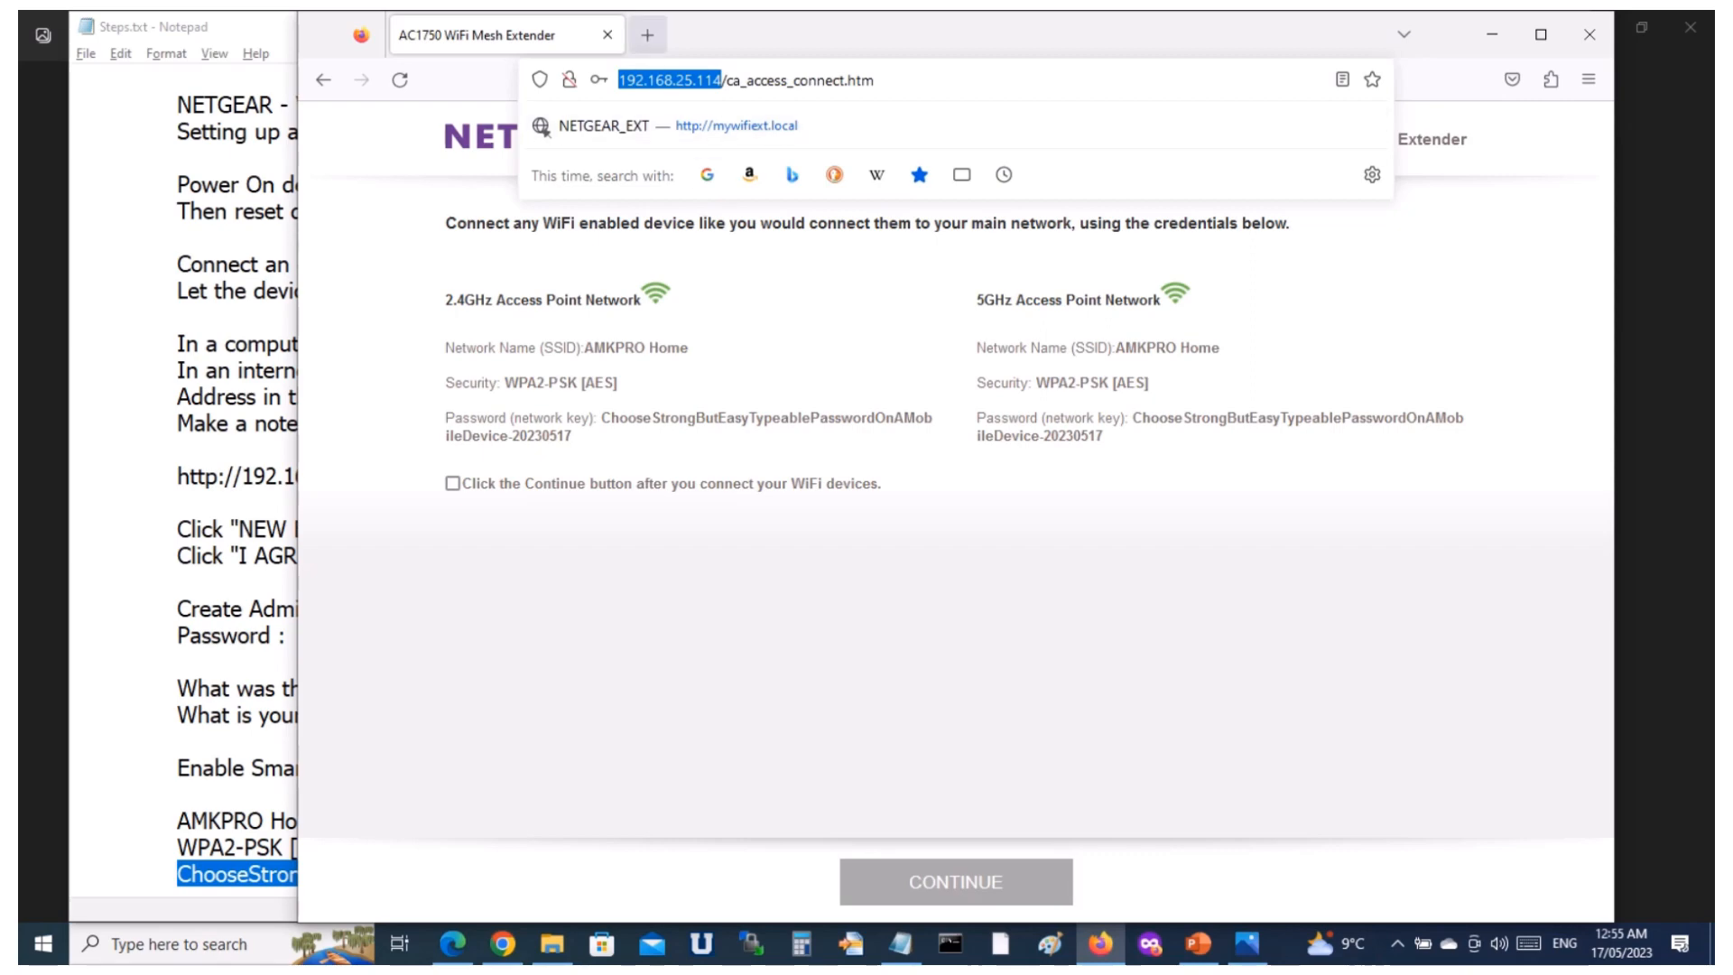
pyautogui.click(246, 555)
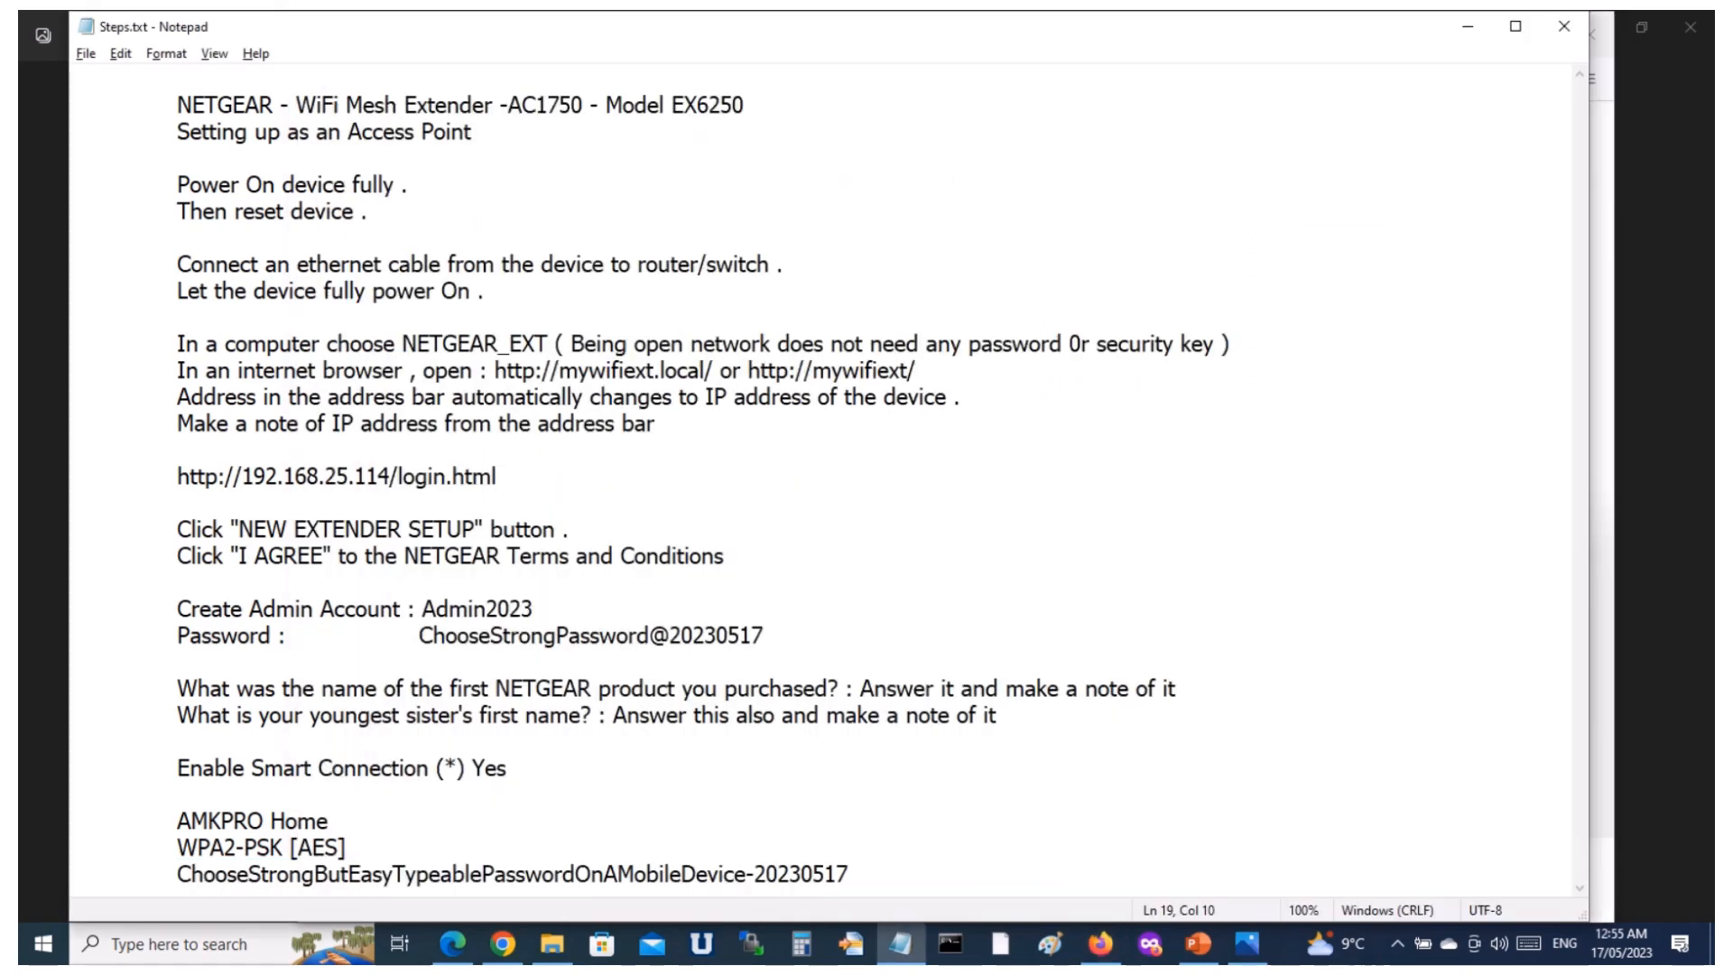
pyautogui.hotkey('alt', 'Tab')
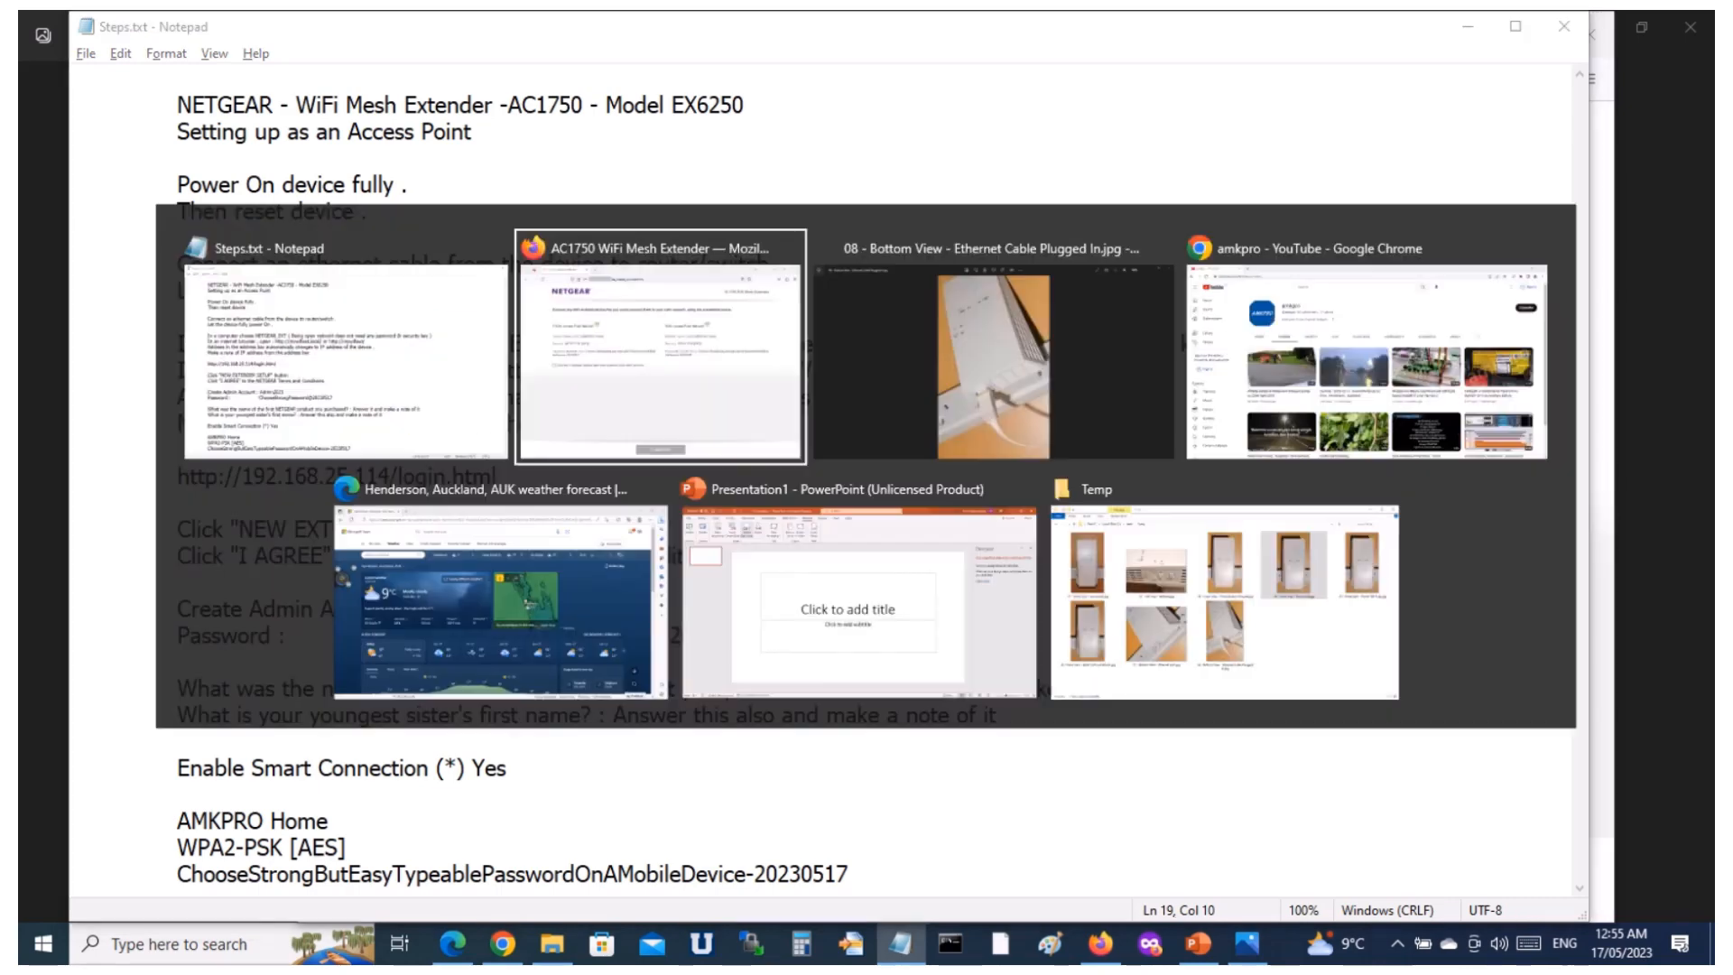
pyautogui.hotkey('ctrl', 't')
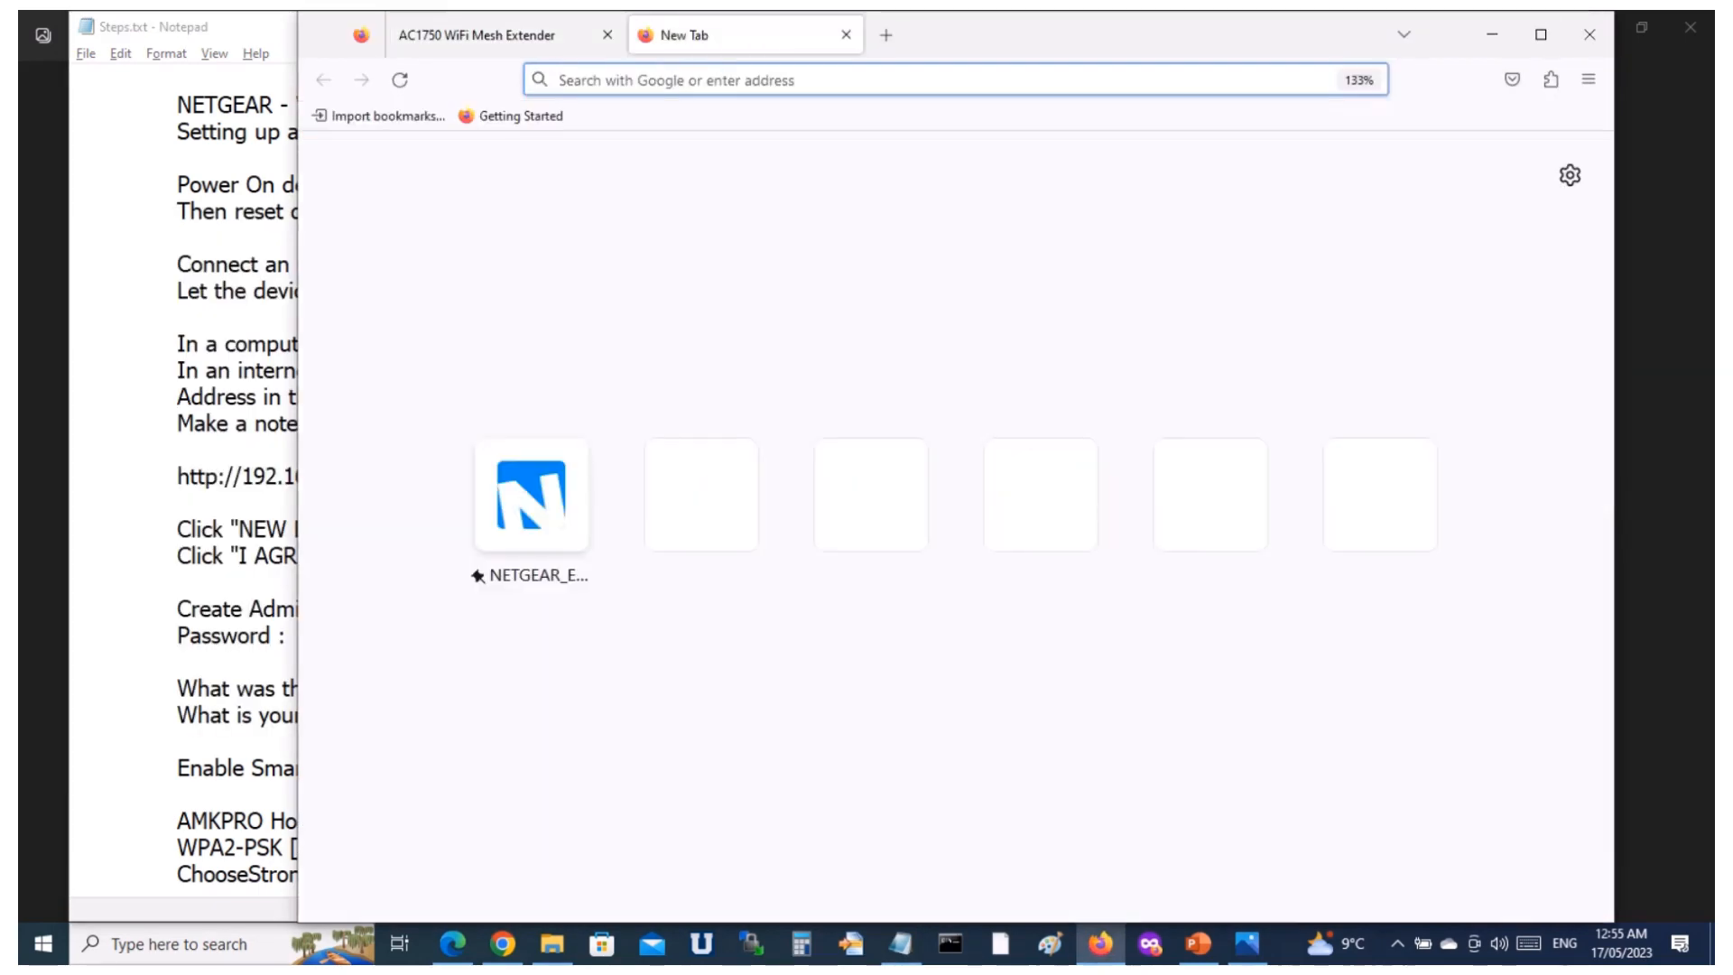
pyautogui.hotkey('ctrl', 'v')
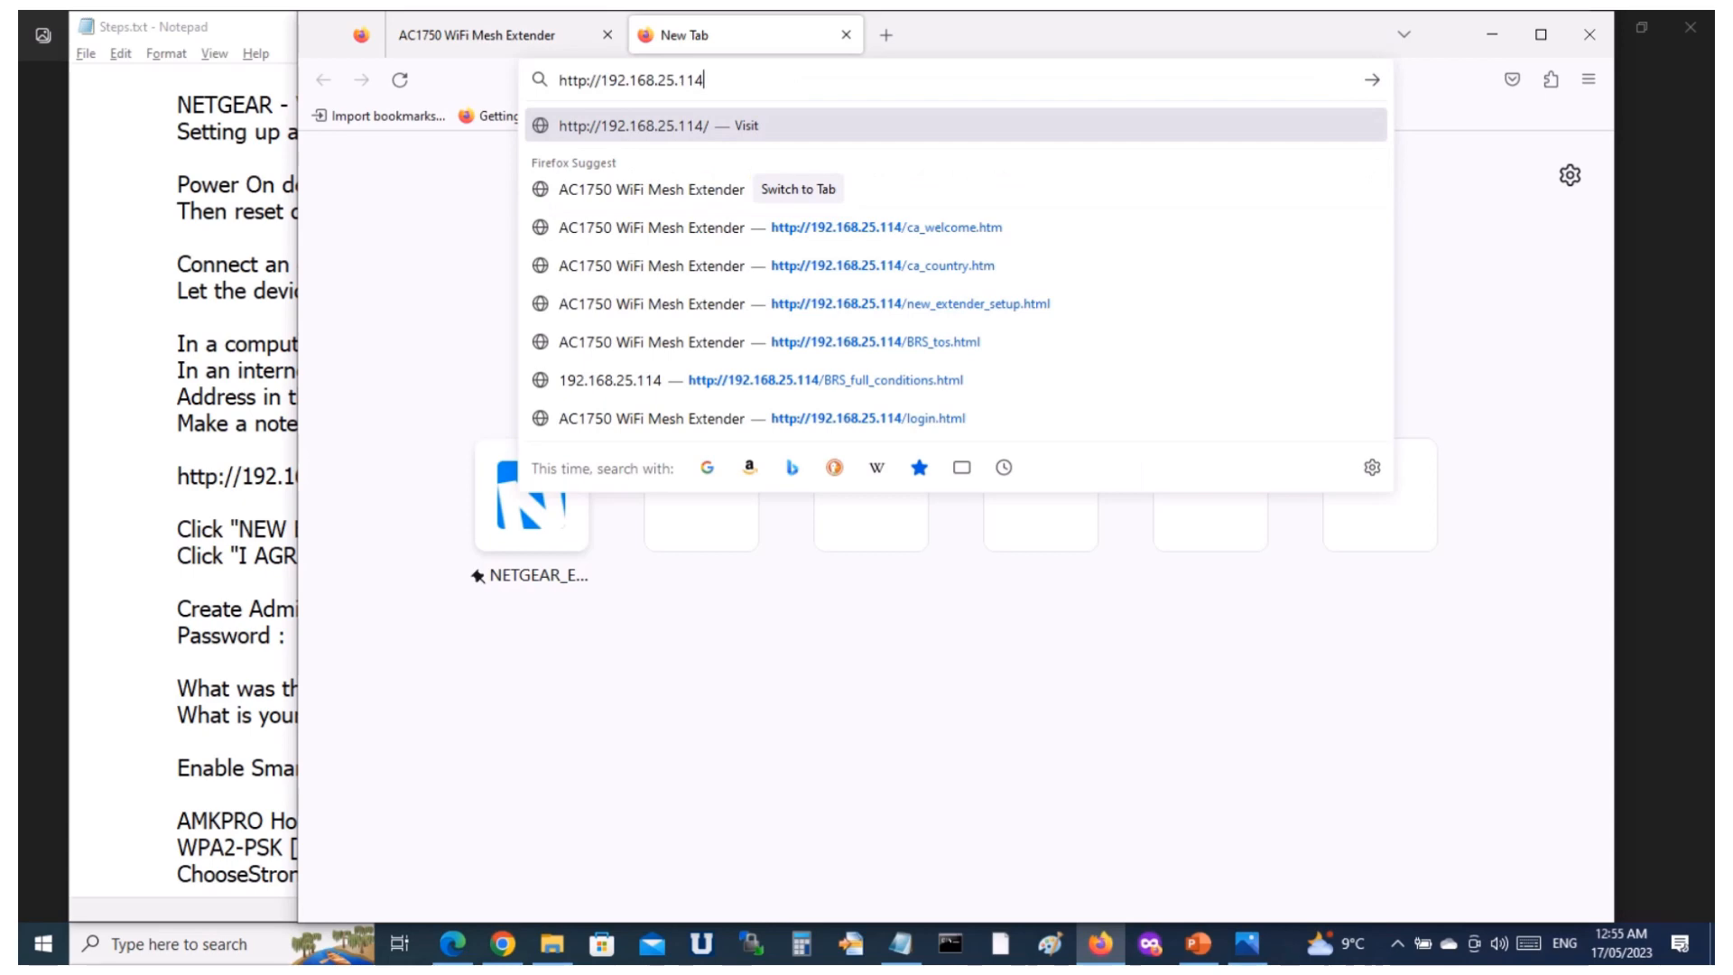
pyautogui.press('Return')
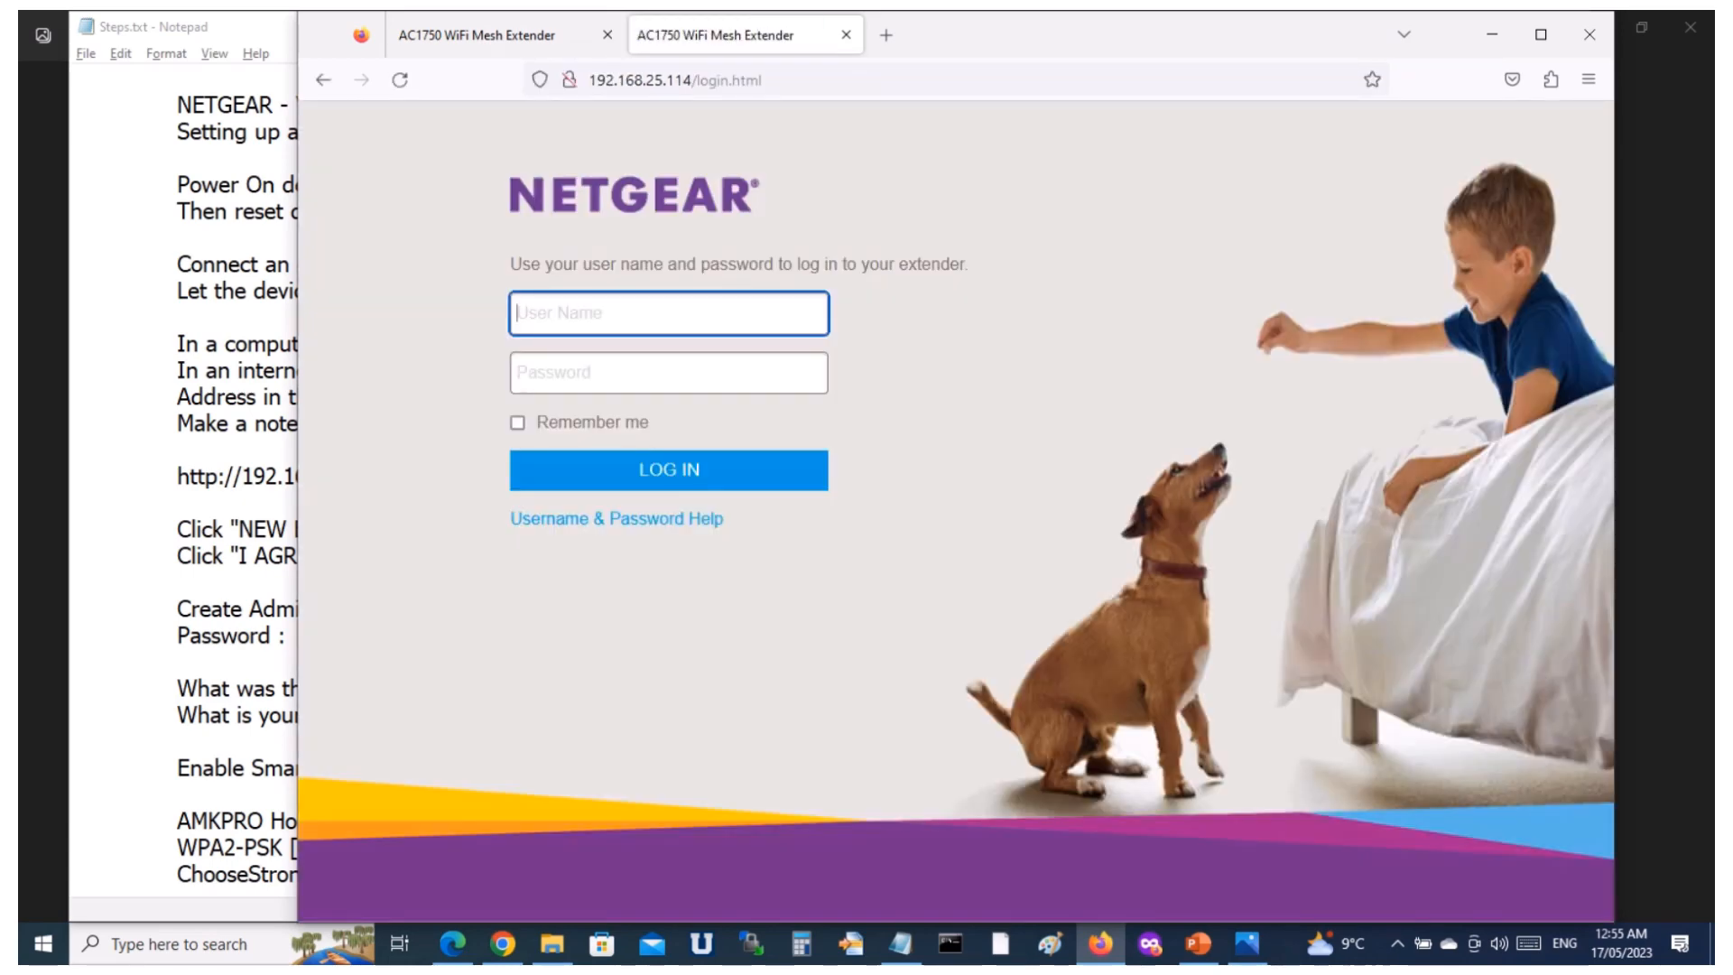
# Copy the admin account name Admin2023 from the Notepad notes into the User Name field of the extender's login page.
pyautogui.hotkey('alt', 'Tab')
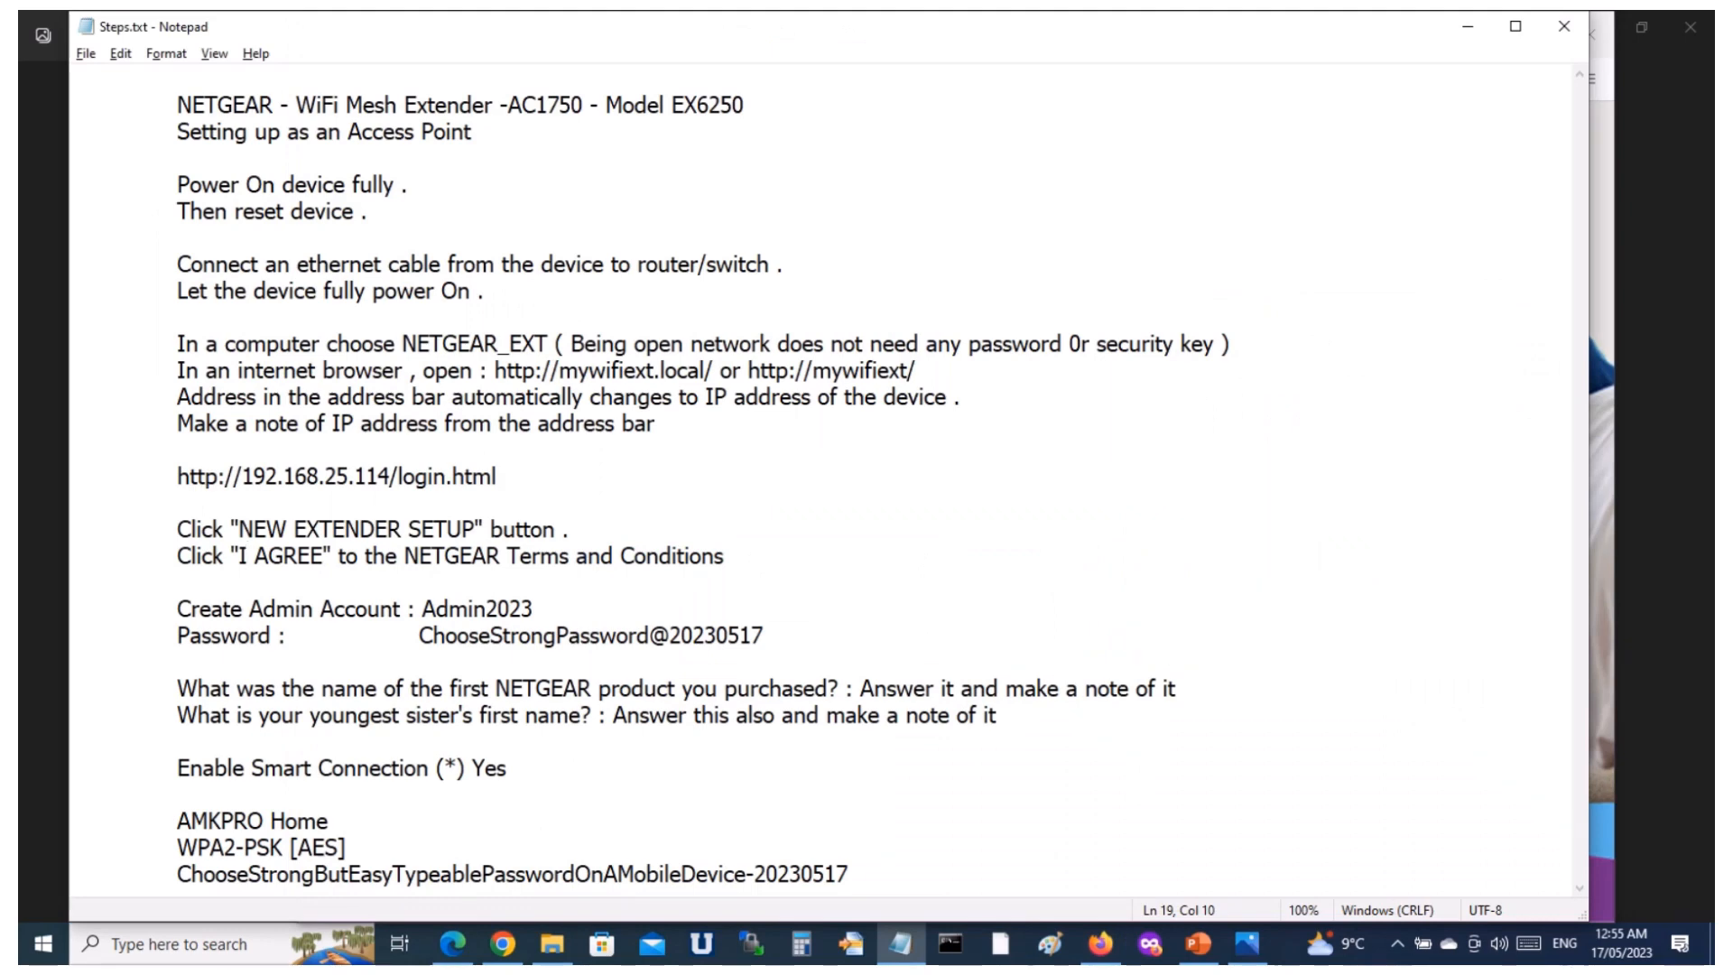
pyautogui.click(533, 610)
pyautogui.hotkey('ctrl', 'shift', 'Left')
pyautogui.hotkey('ctrl', 'c')
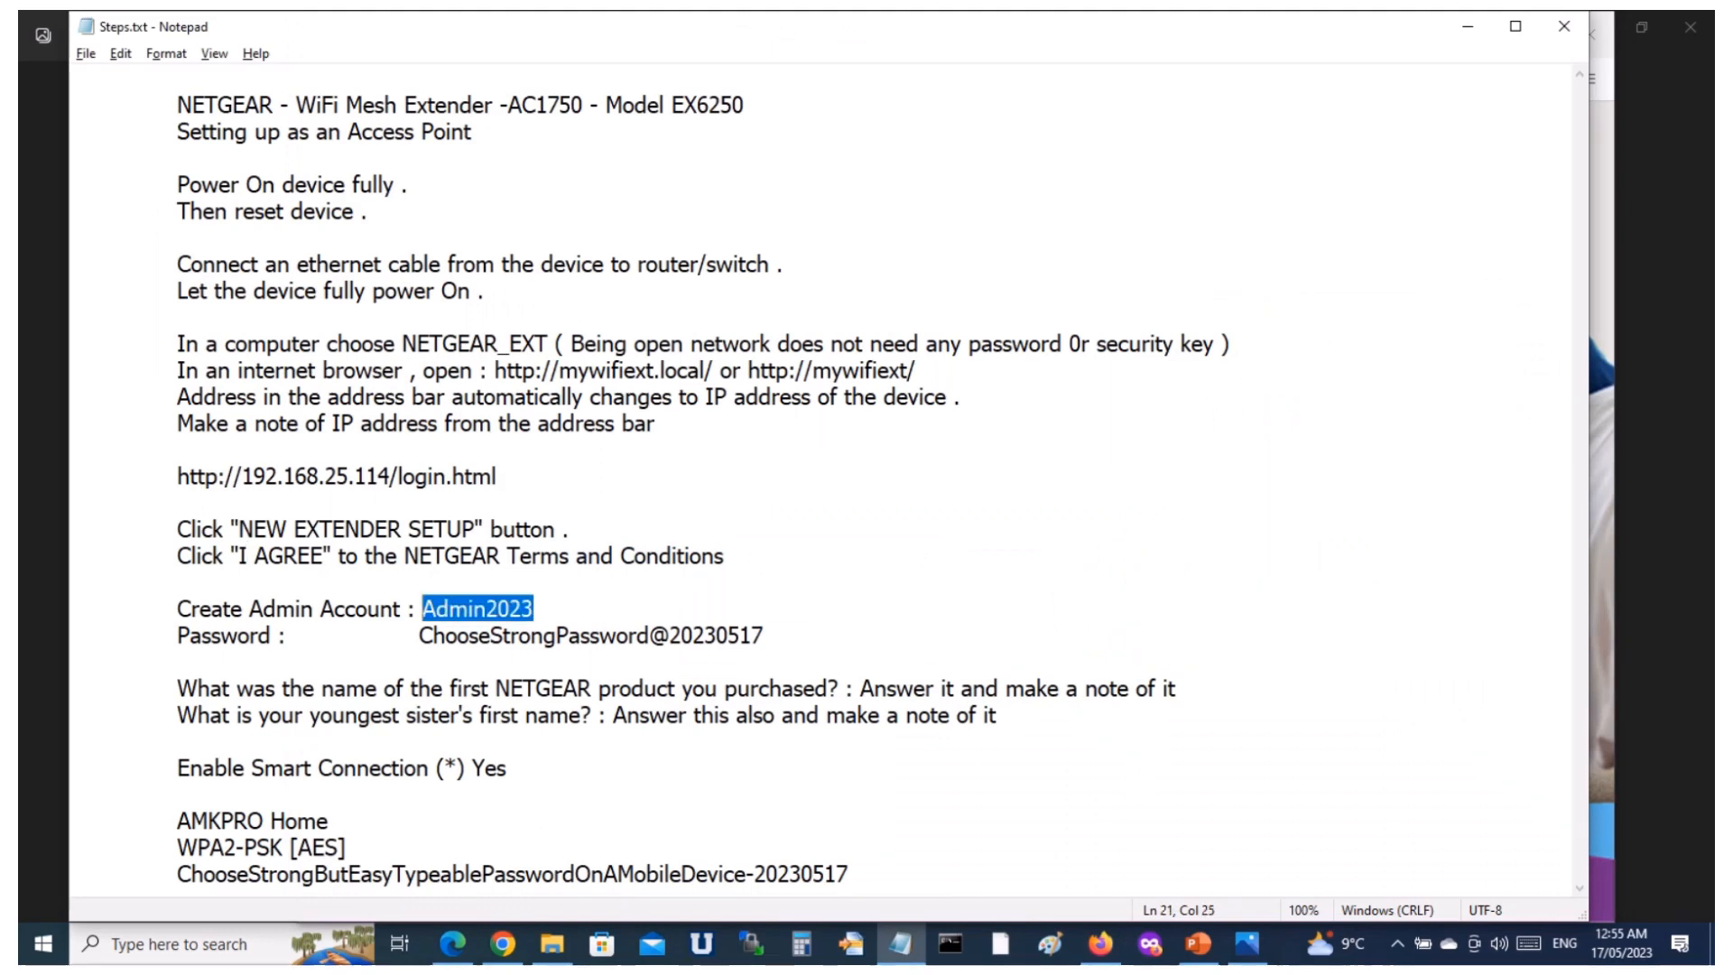
pyautogui.hotkey('alt', 'Tab')
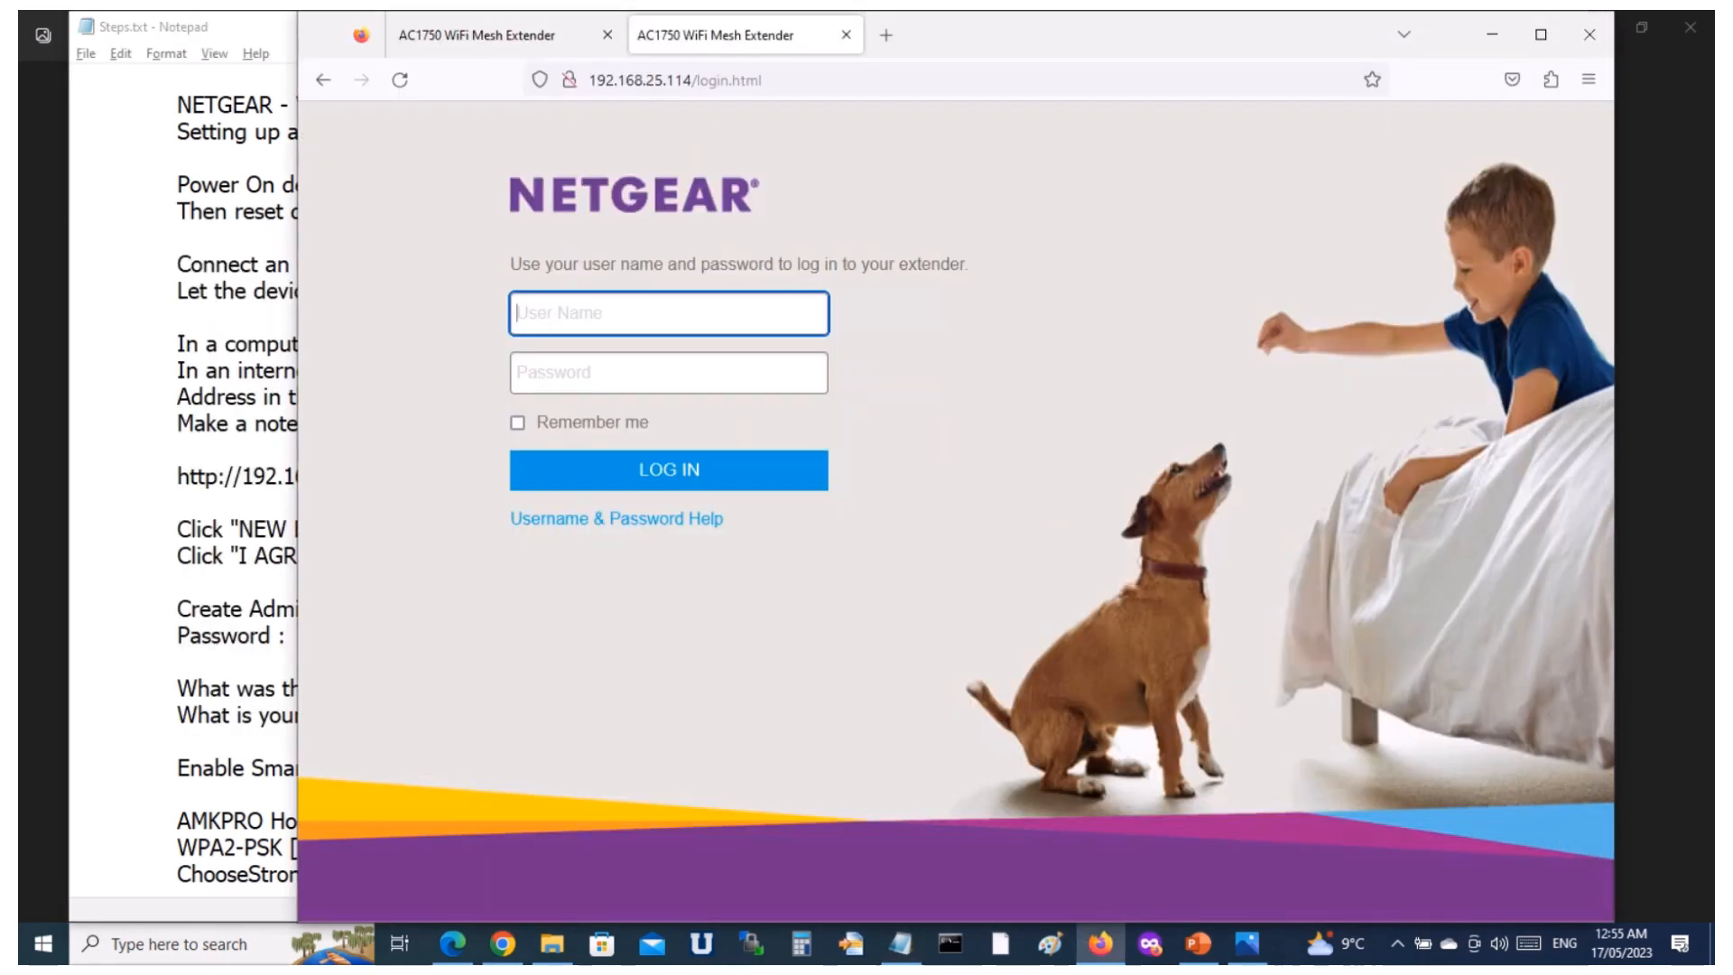
pyautogui.hotkey('ctrl', 'v')
# Copy the admin account password from the notes into the Password field of the extender's login page.
pyautogui.hotkey('alt', 'Tab')
pyautogui.click(764, 636)
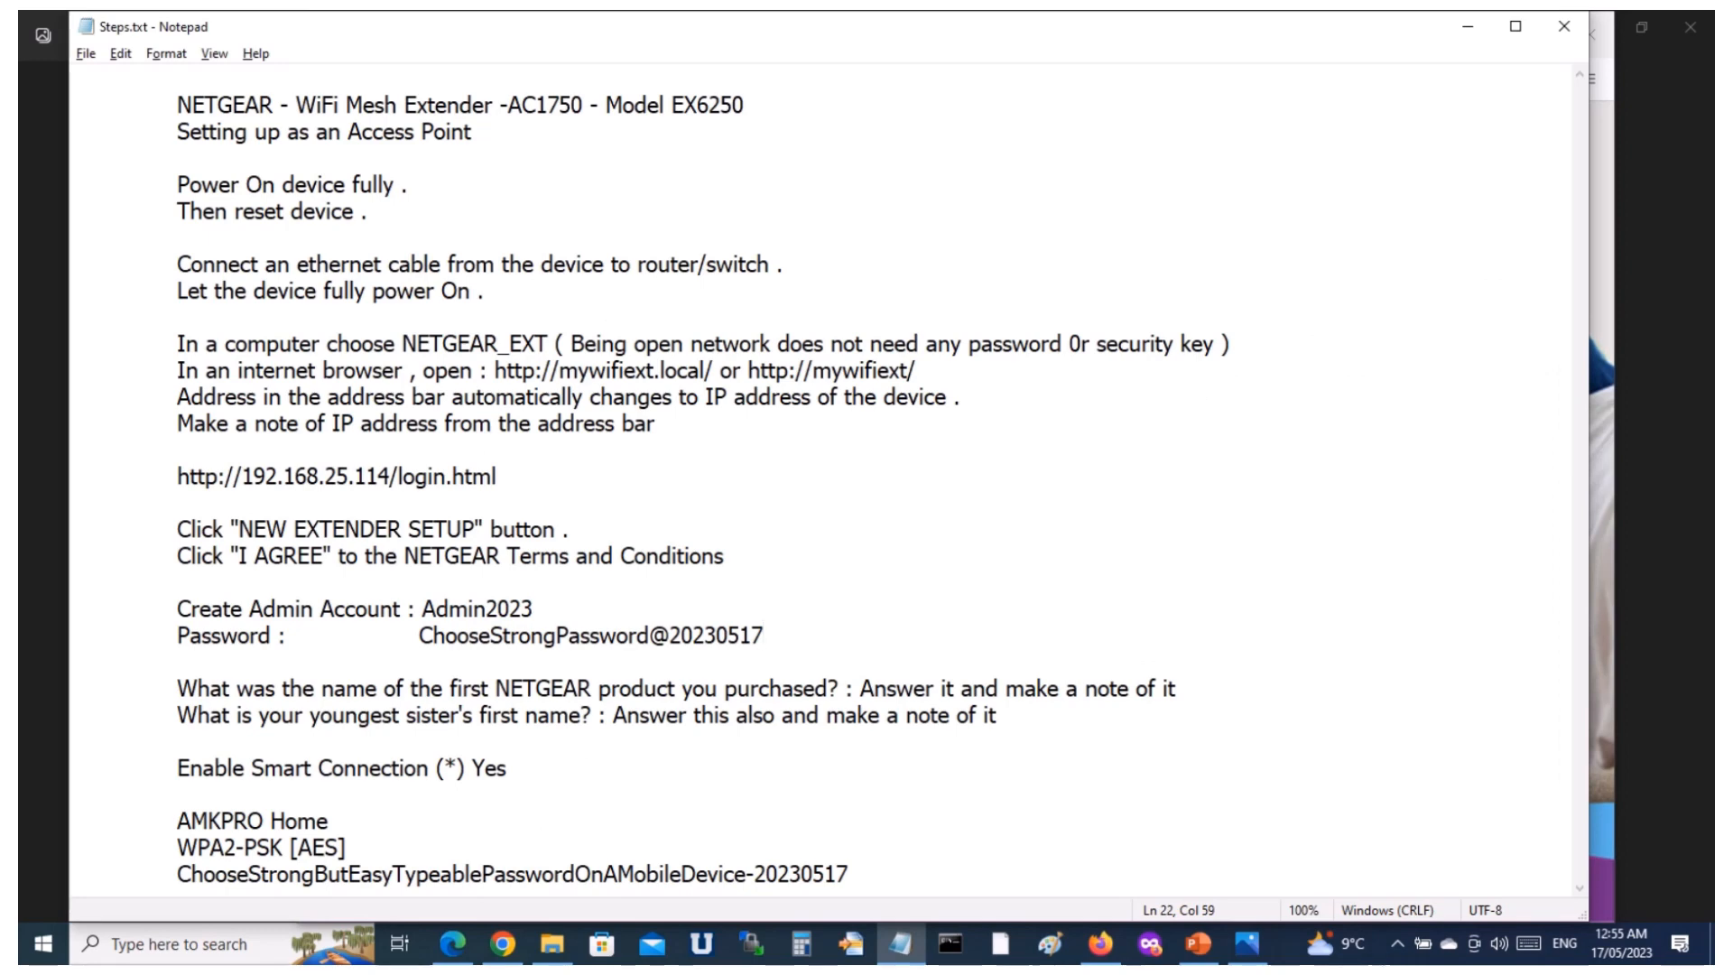
pyautogui.moveTo(763, 636); pyautogui.dragTo(419, 636)
pyautogui.hotkey('ctrl', 'c')
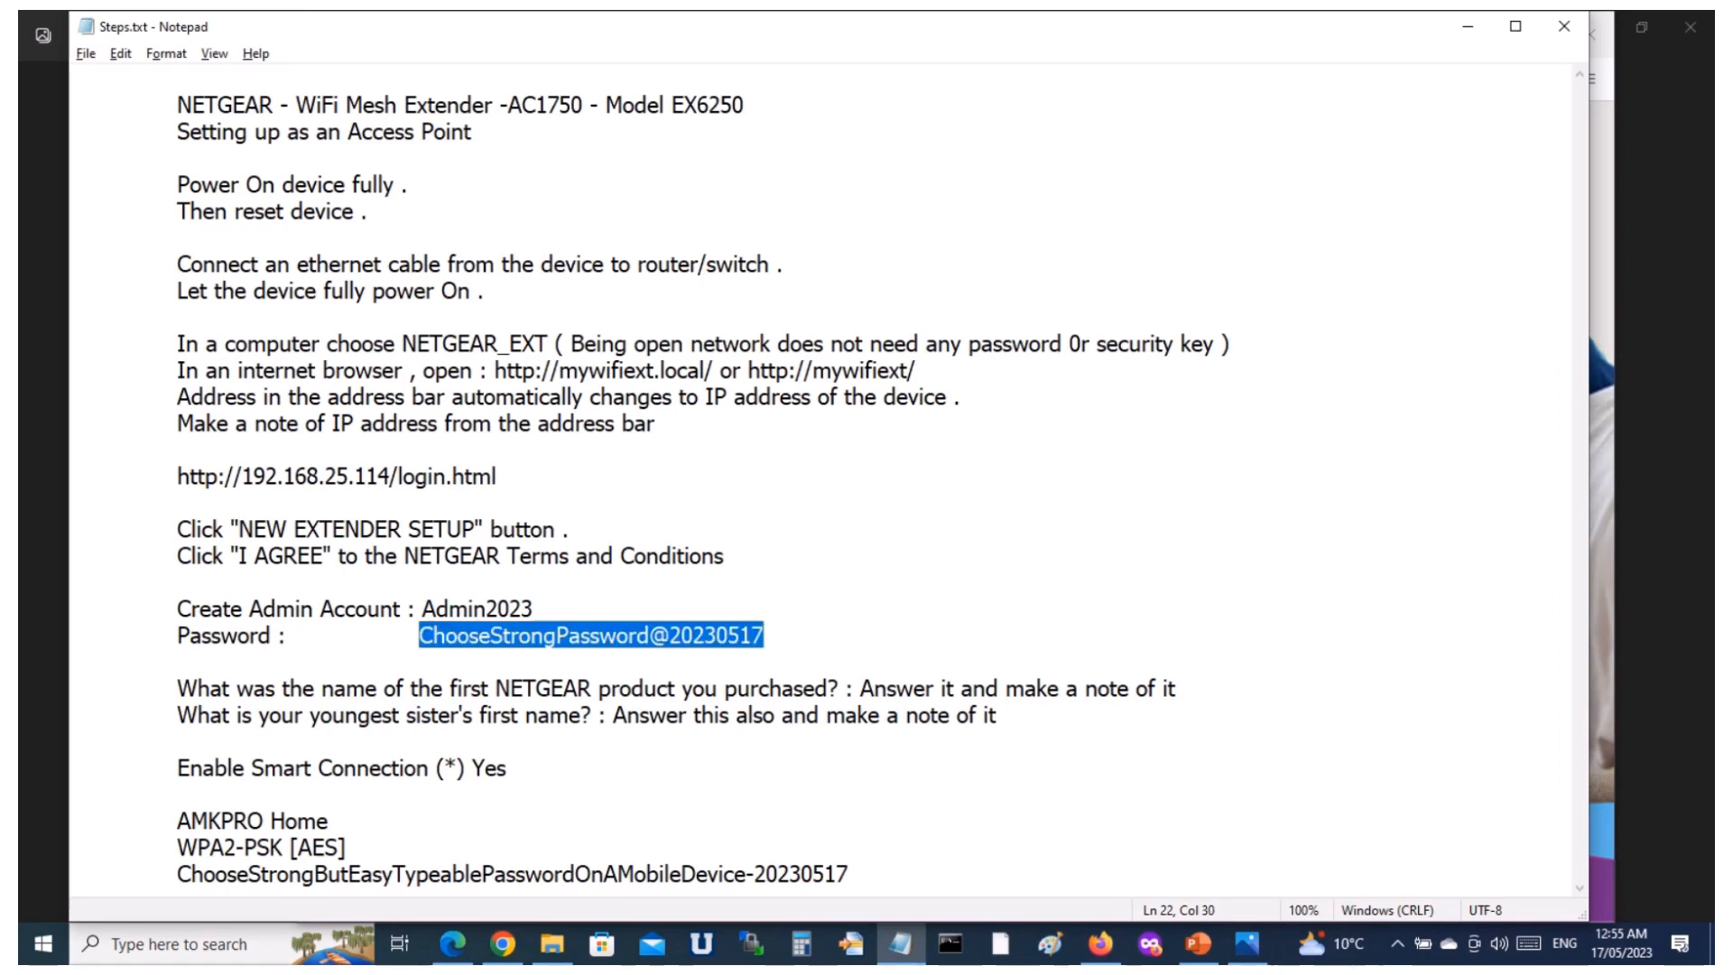
pyautogui.hotkey('alt', 'Tab')
pyautogui.press('Tab')
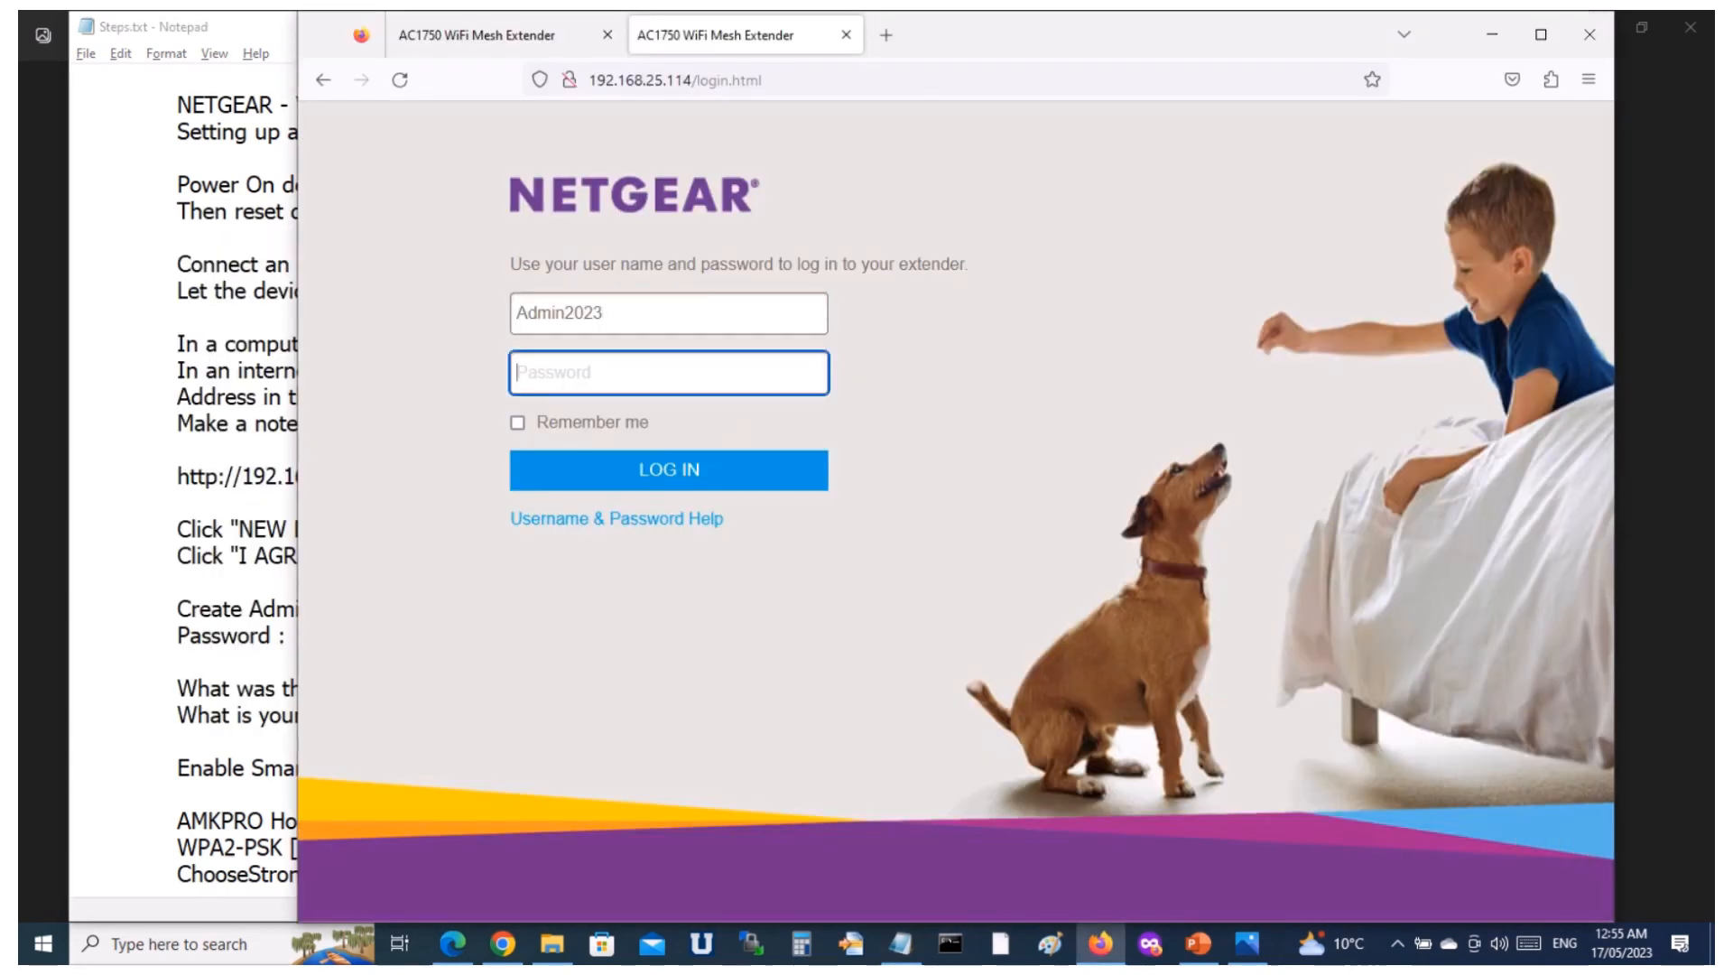
pyautogui.hotkey('ctrl', 'v')
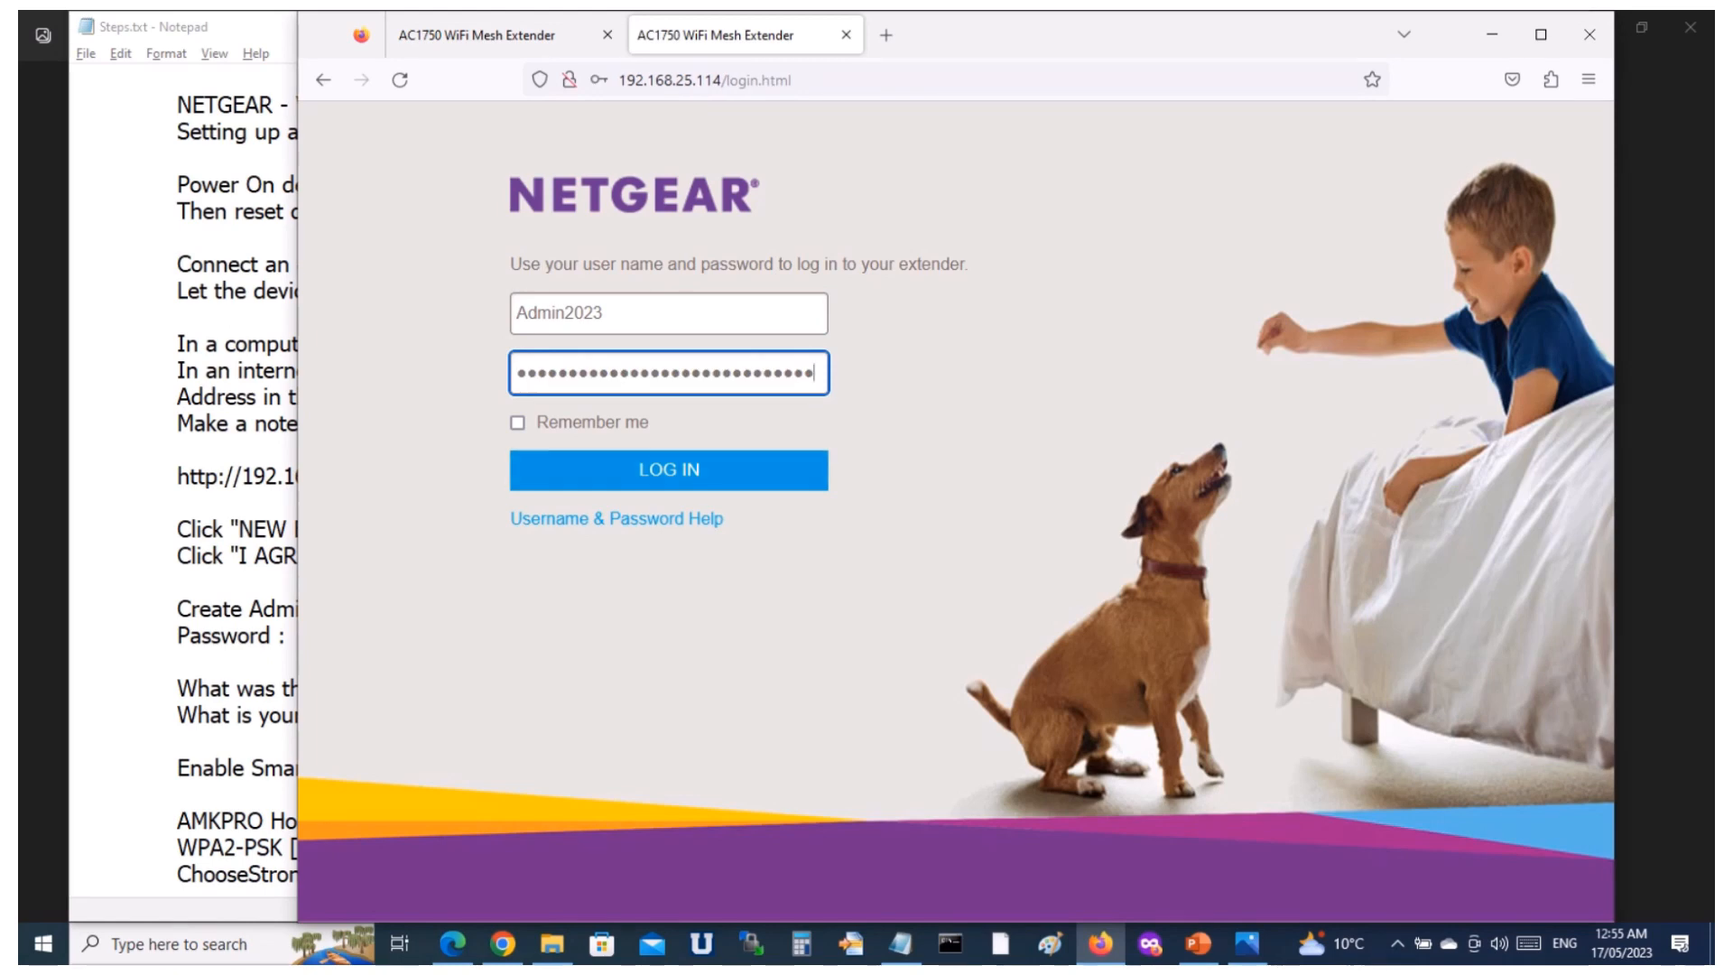
# Log in to the extender with Remember me enabled, and dismiss the browser's offer to save the login.
pyautogui.press('Tab')
pyautogui.press('space')
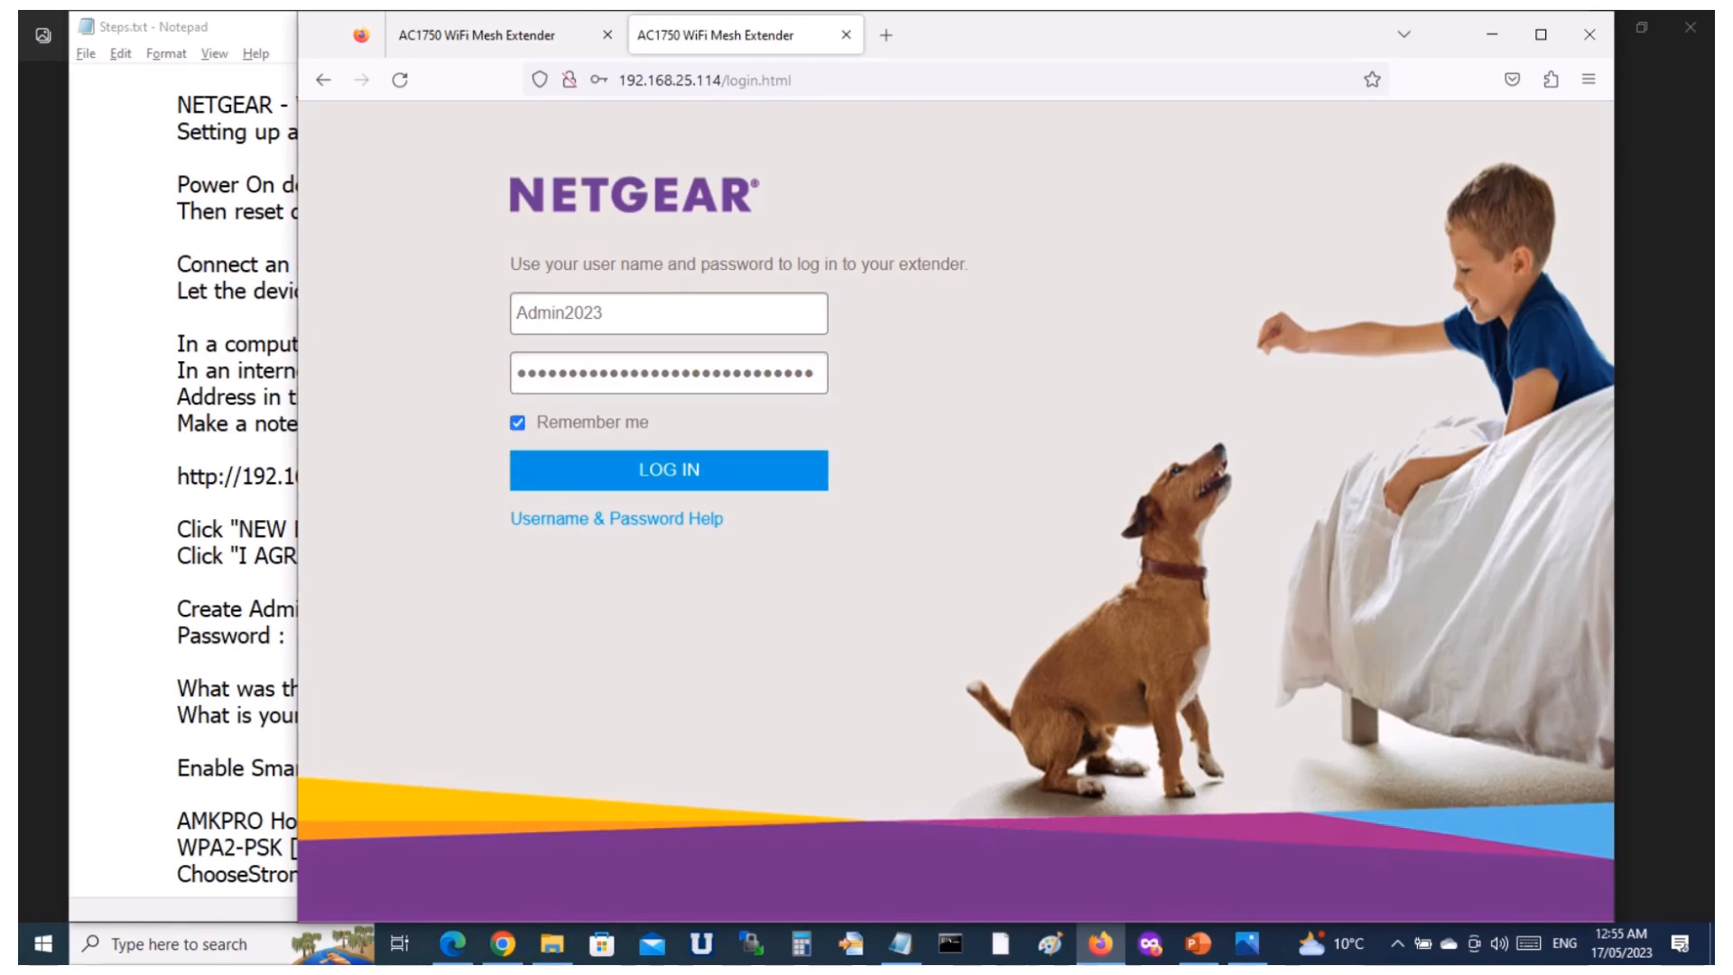
pyautogui.press('Tab')
pyautogui.press('Return')
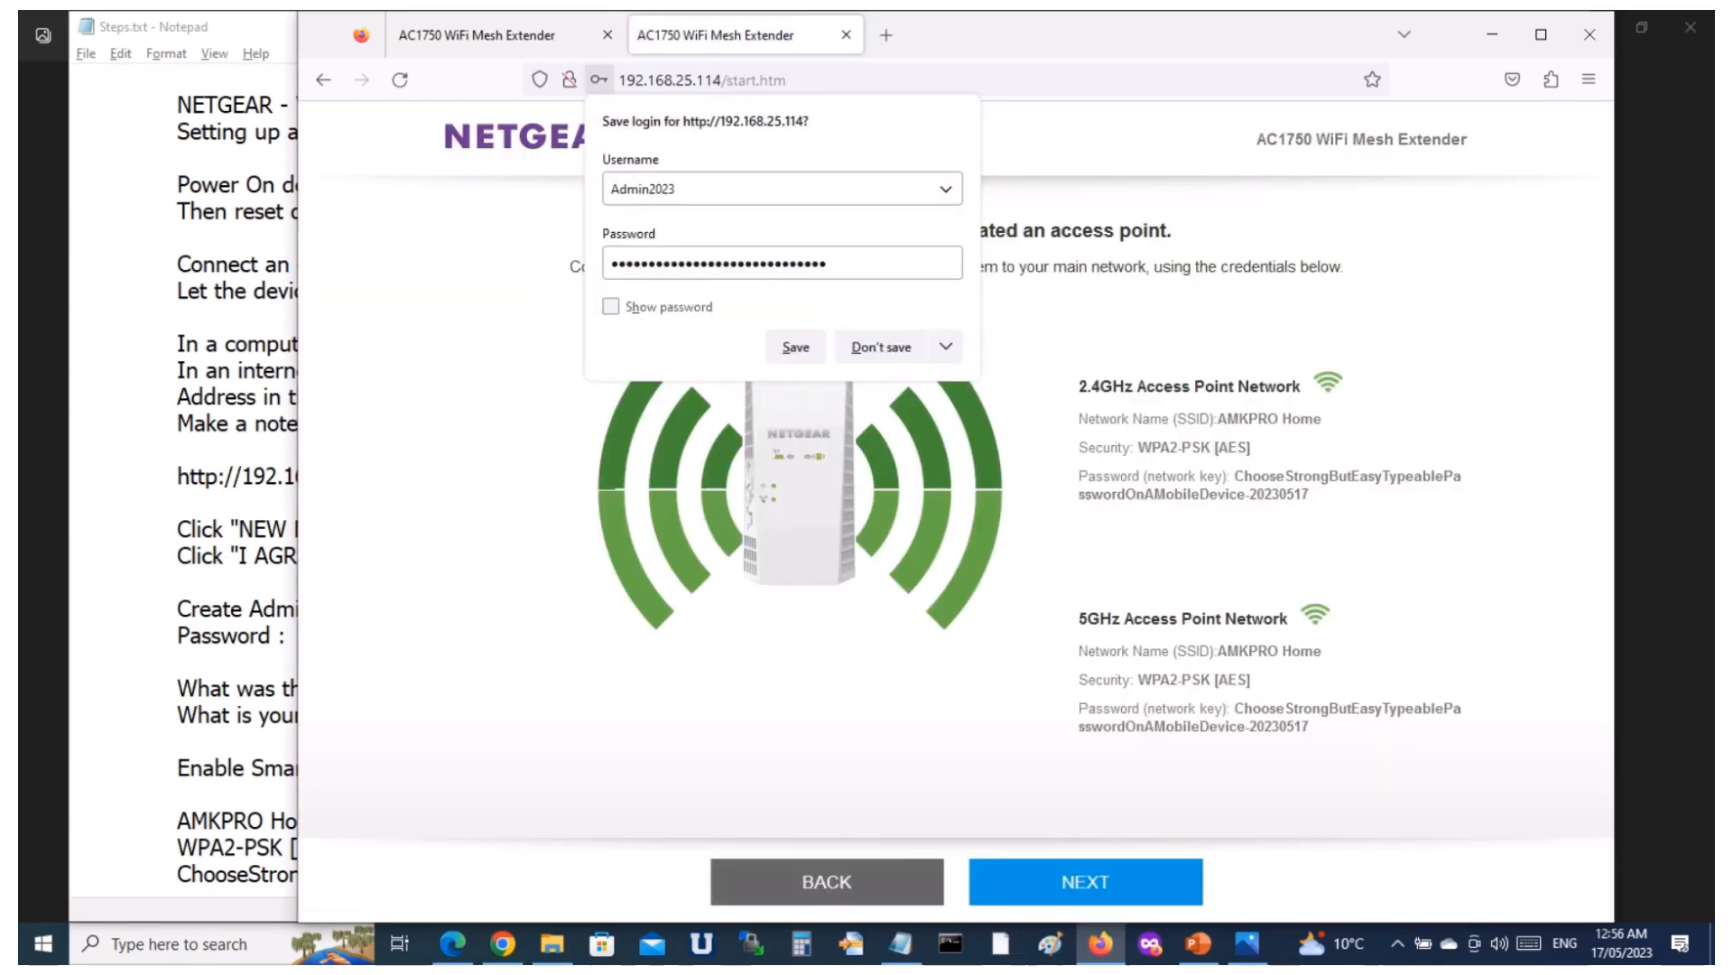
pyautogui.press('Escape')
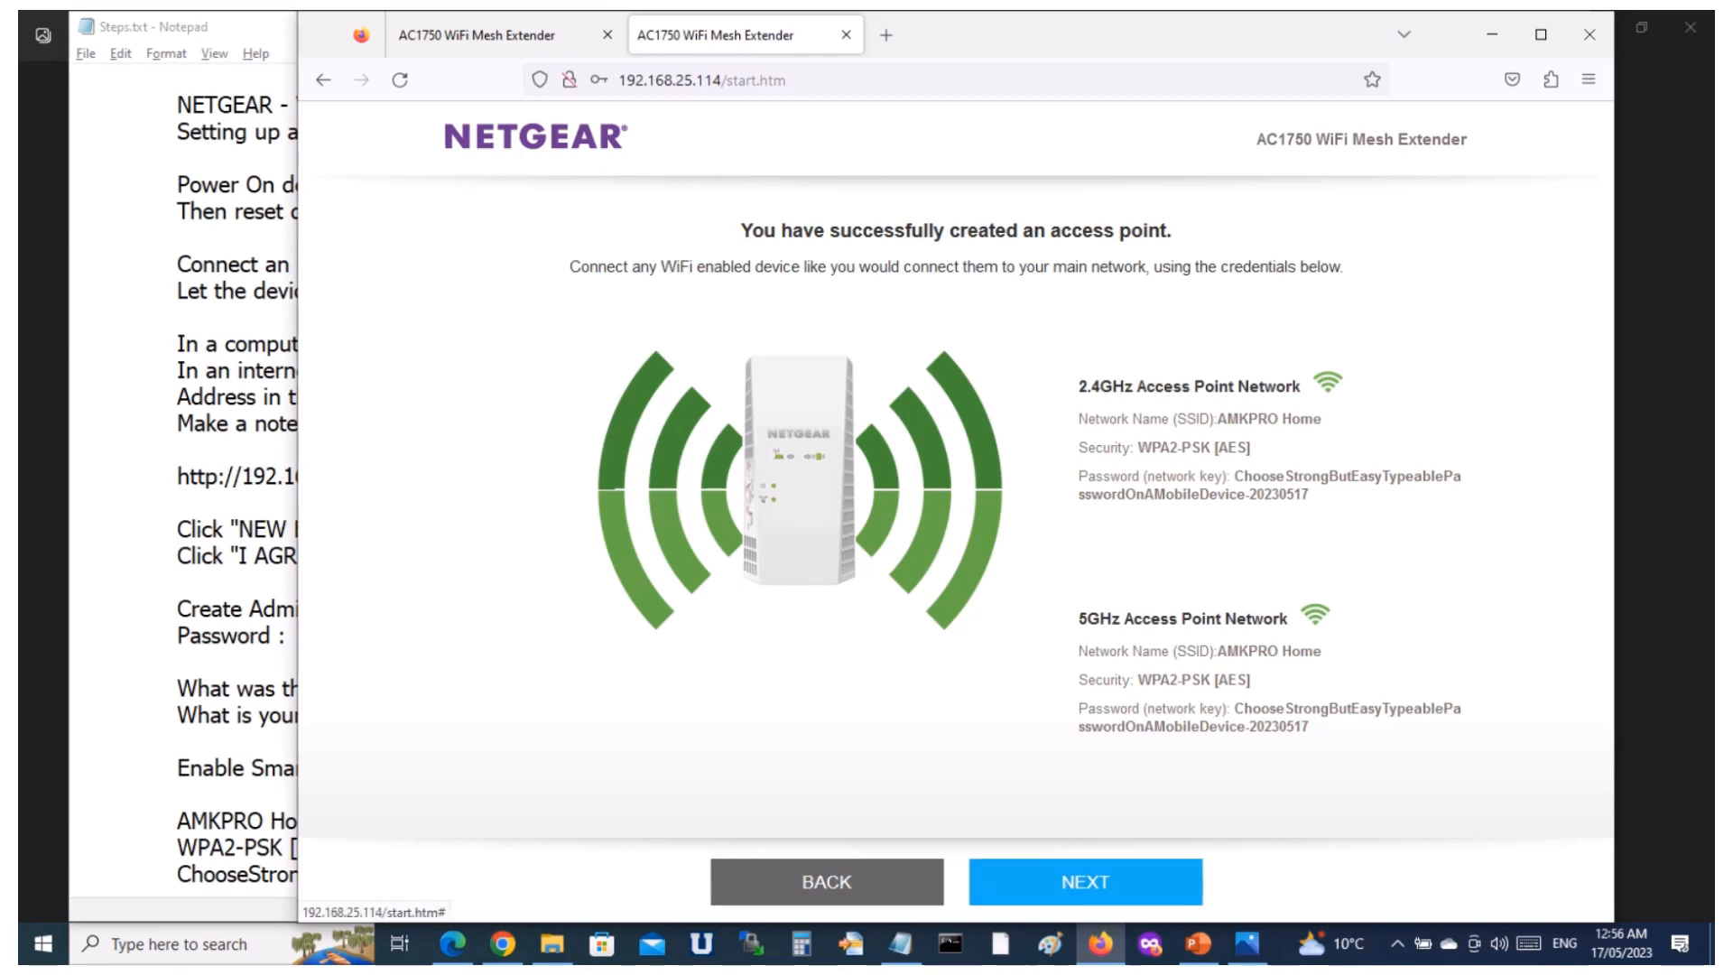
# Continue past the access point success page with its network credentials, and open a new browser tab.
pyautogui.click(1085, 883)
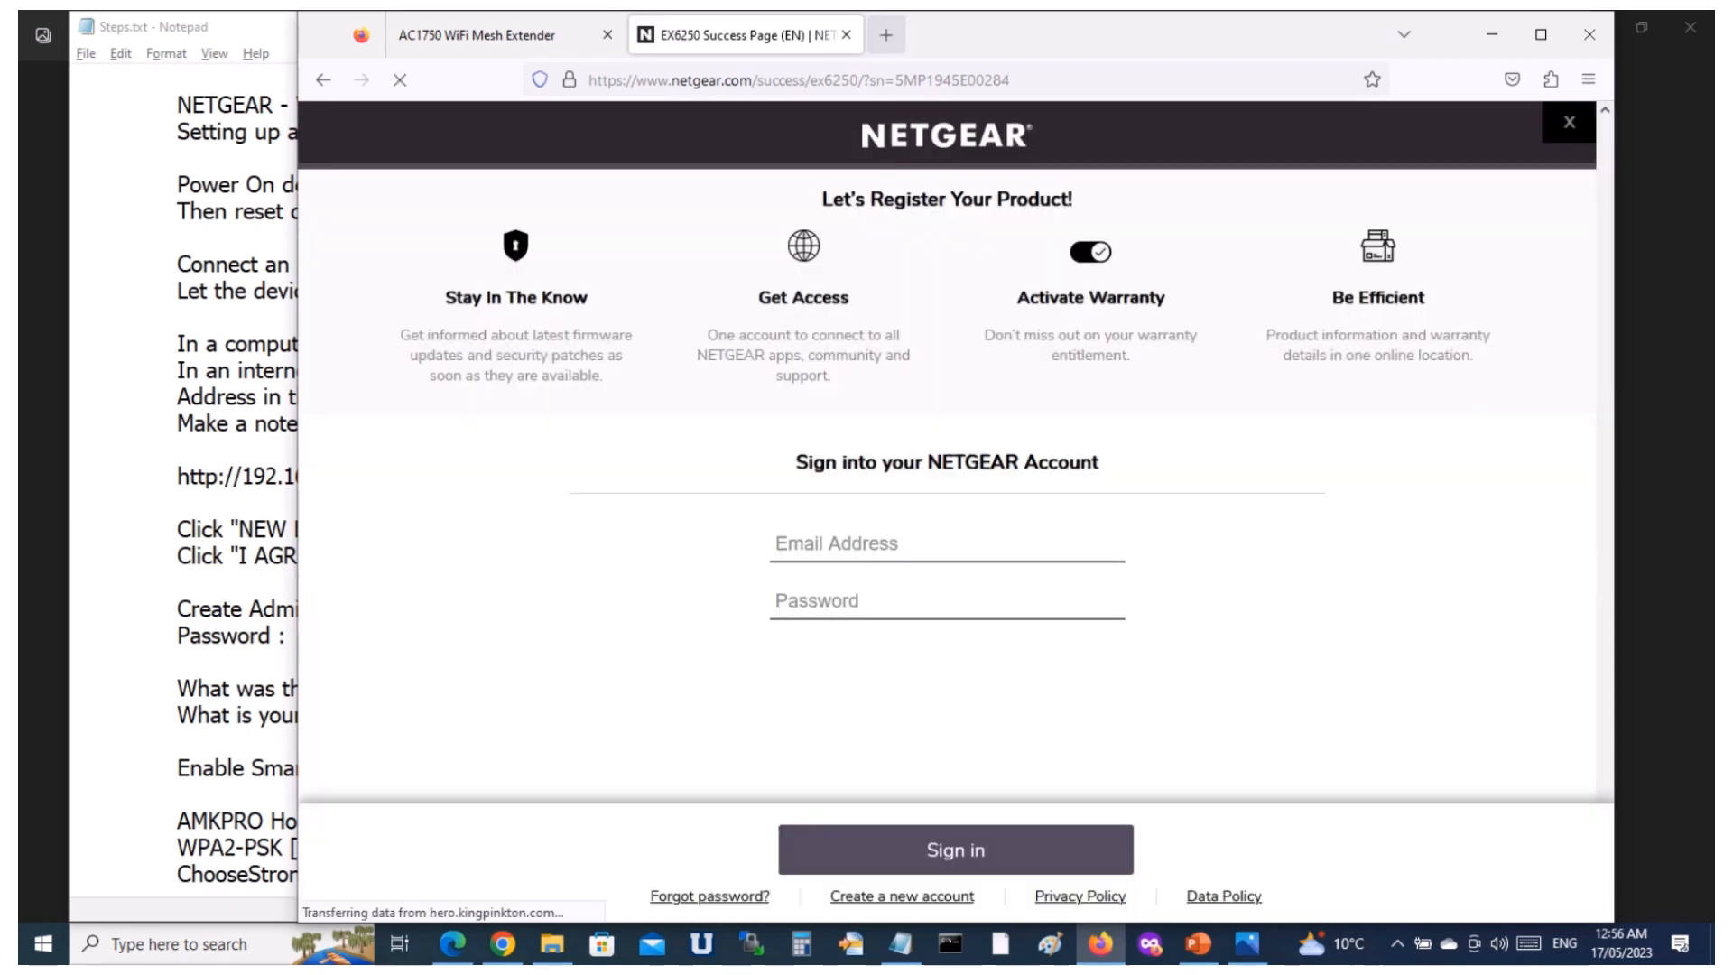
pyautogui.click(885, 35)
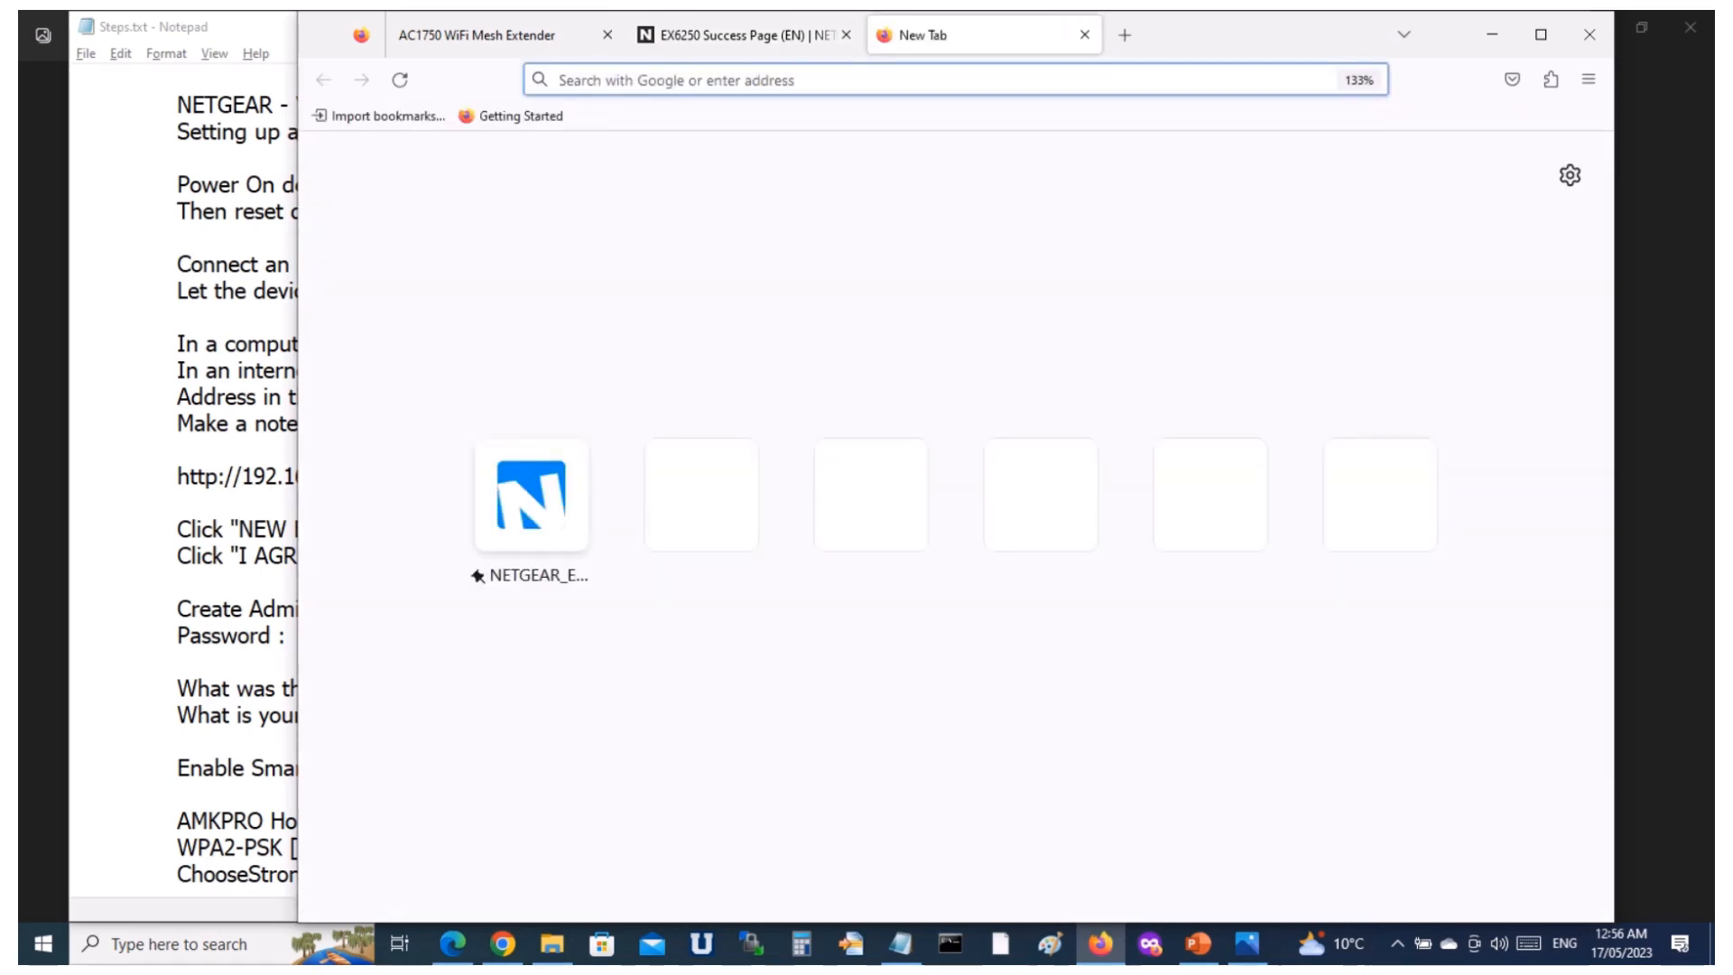
pyautogui.hotkey('ctrl', 'v')
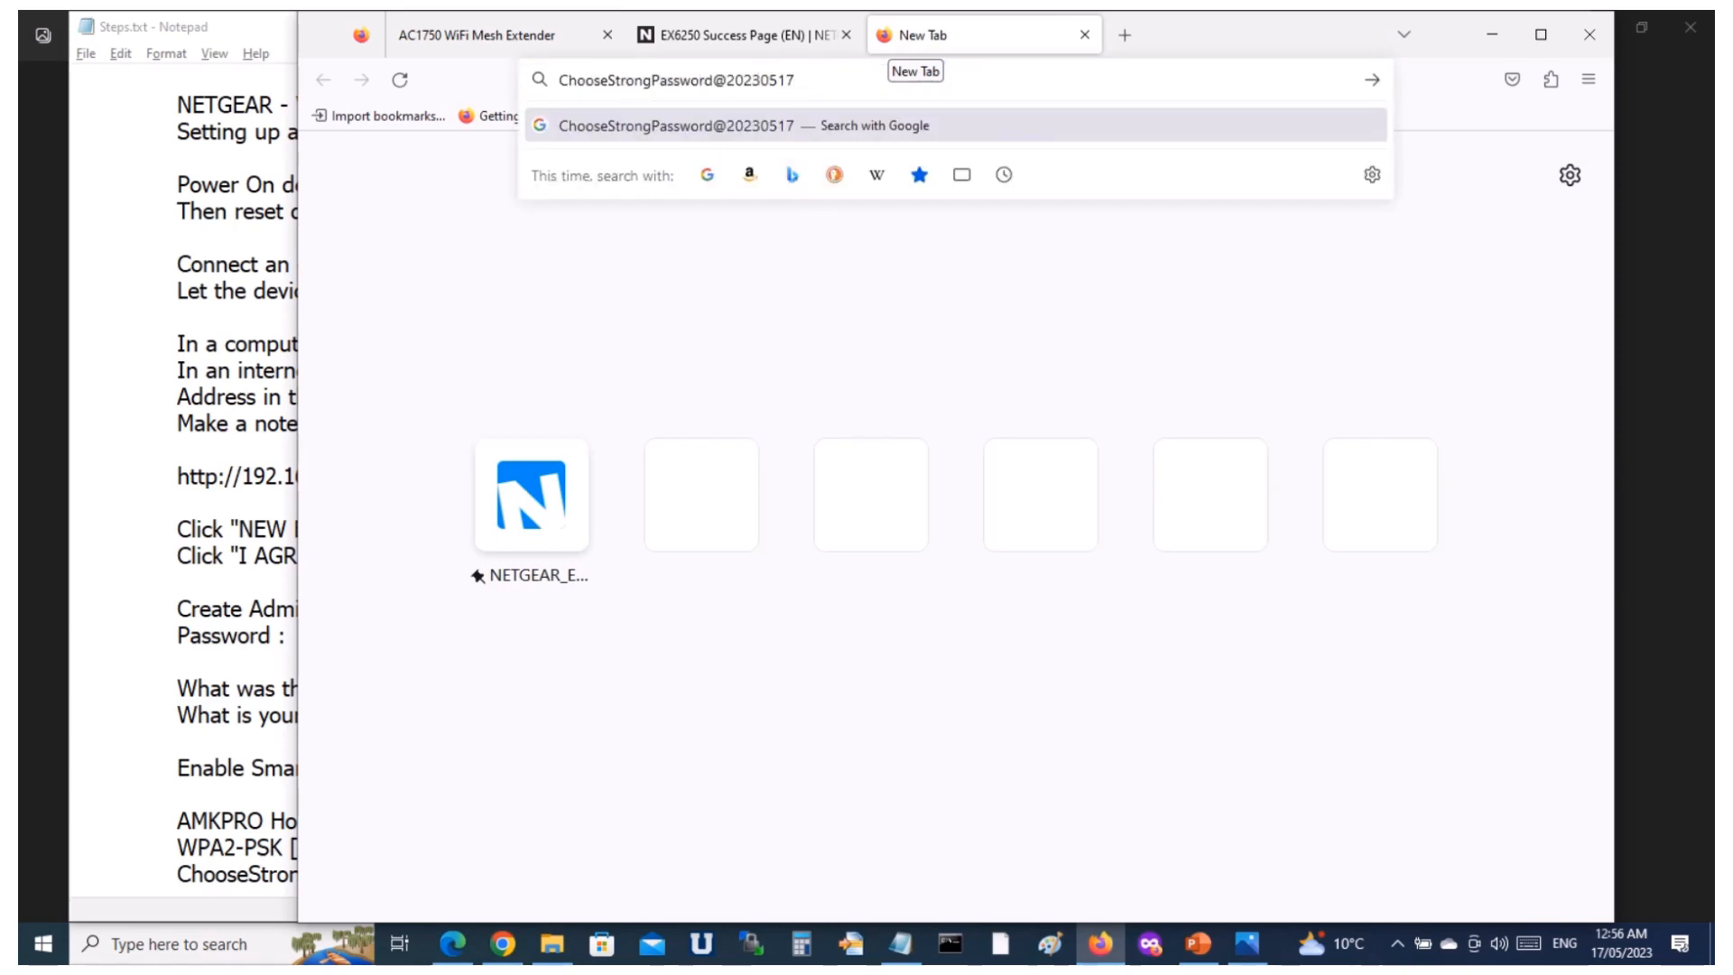
pyautogui.hotkey('ctrl', 'a')
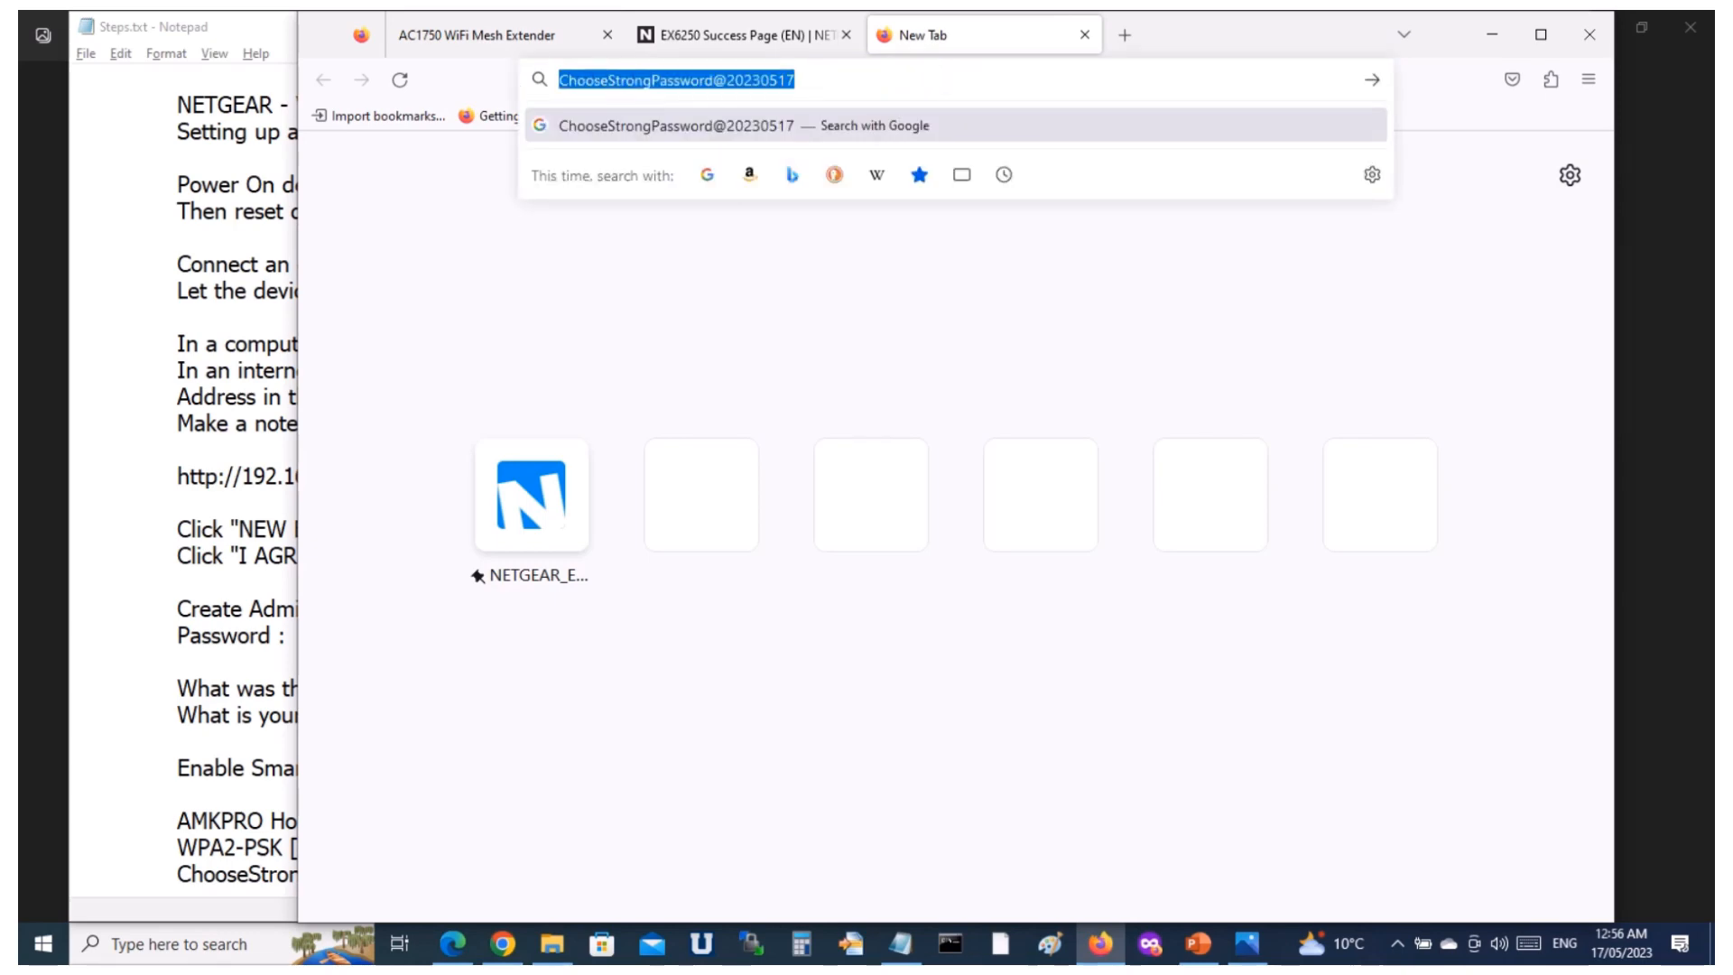
pyautogui.press('BackSpace')
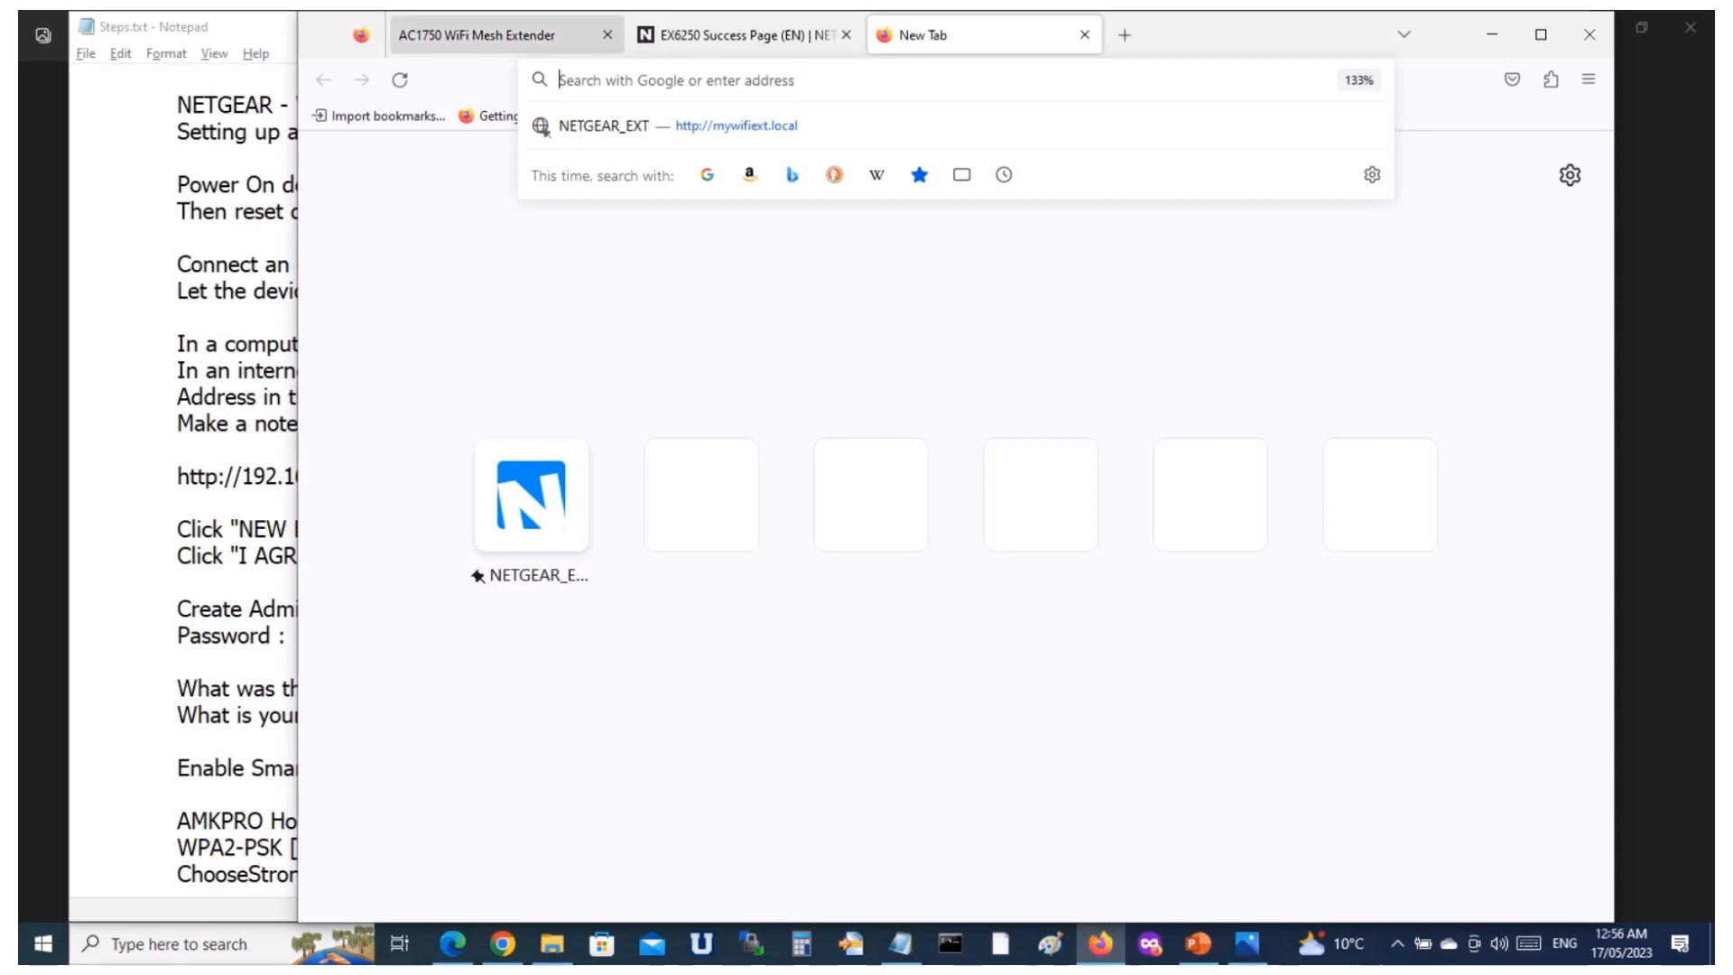
pyautogui.click(506, 35)
pyautogui.hotkey('alt', 'Tab')
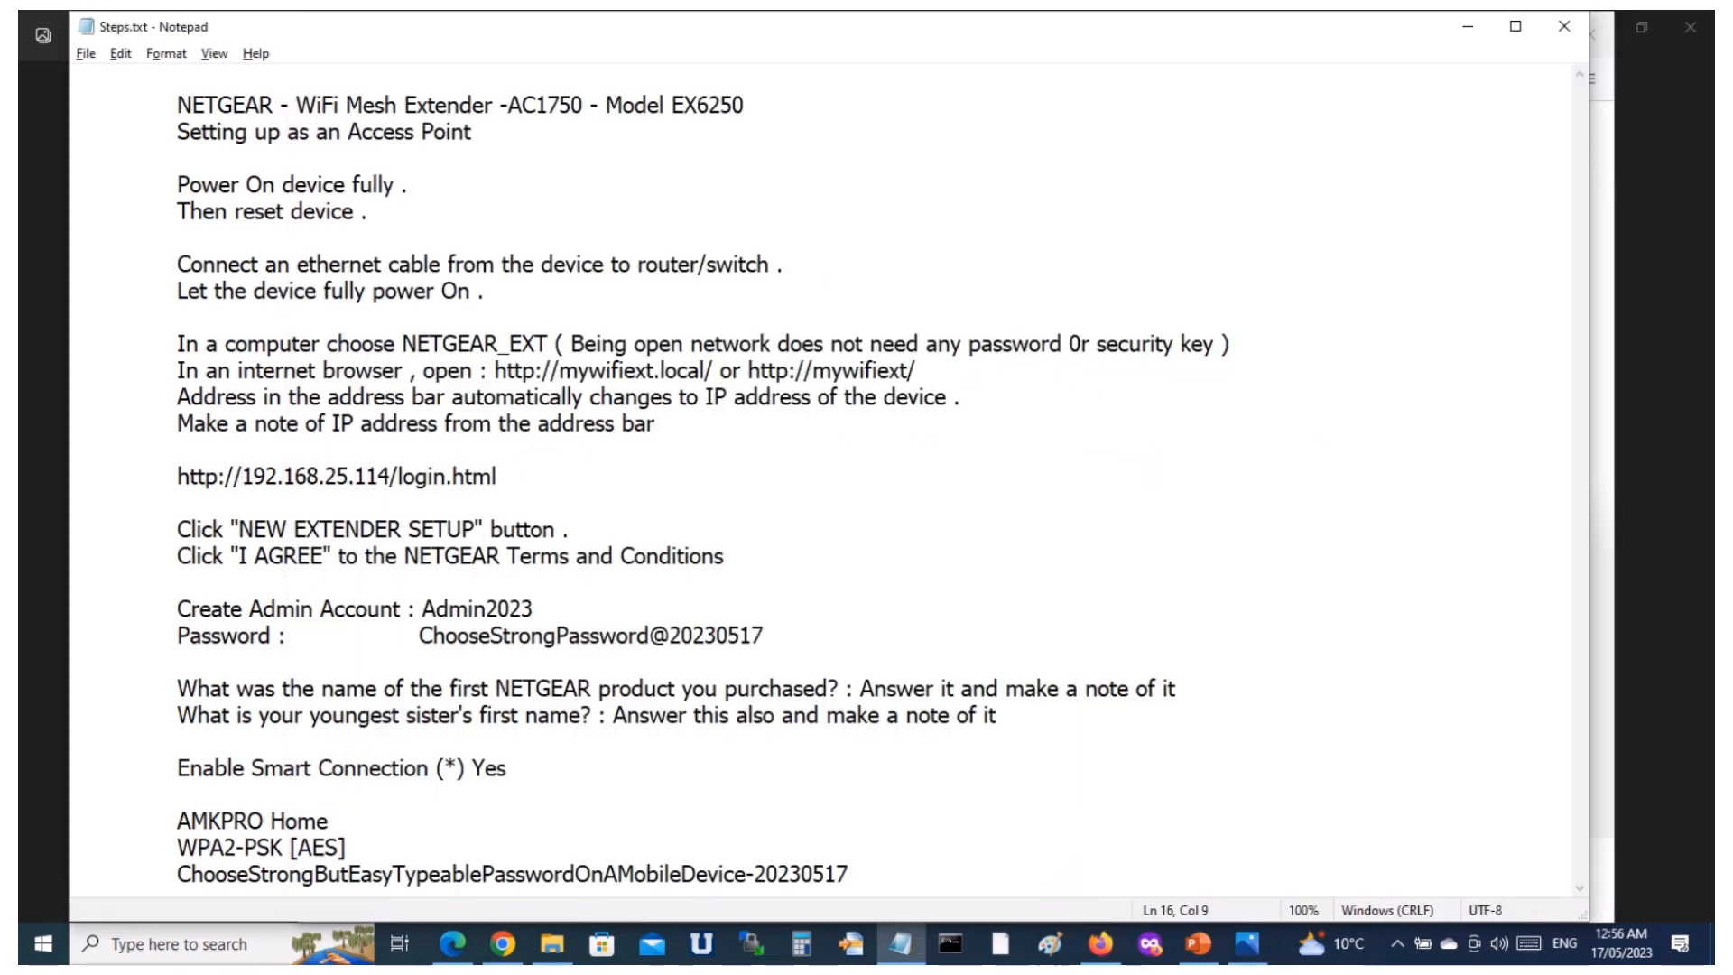
pyautogui.moveTo(391, 475); pyautogui.dragTo(177, 476)
pyautogui.hotkey('ctrl', 'c')
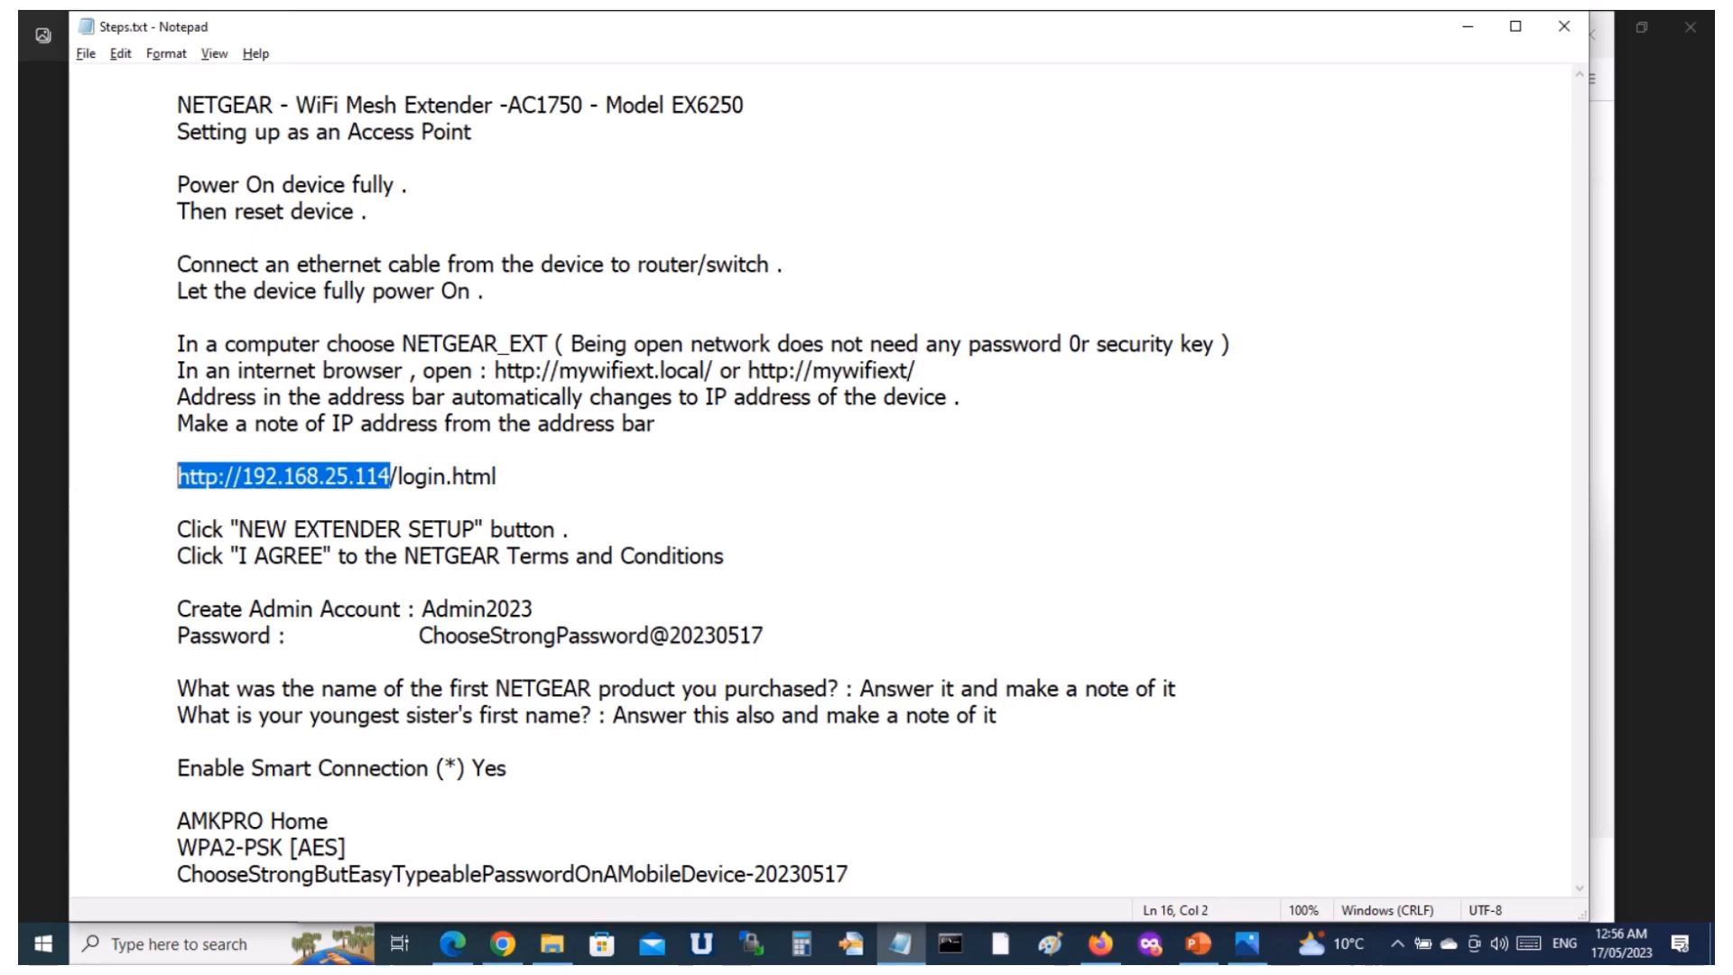
pyautogui.hotkey('alt', 'Tab')
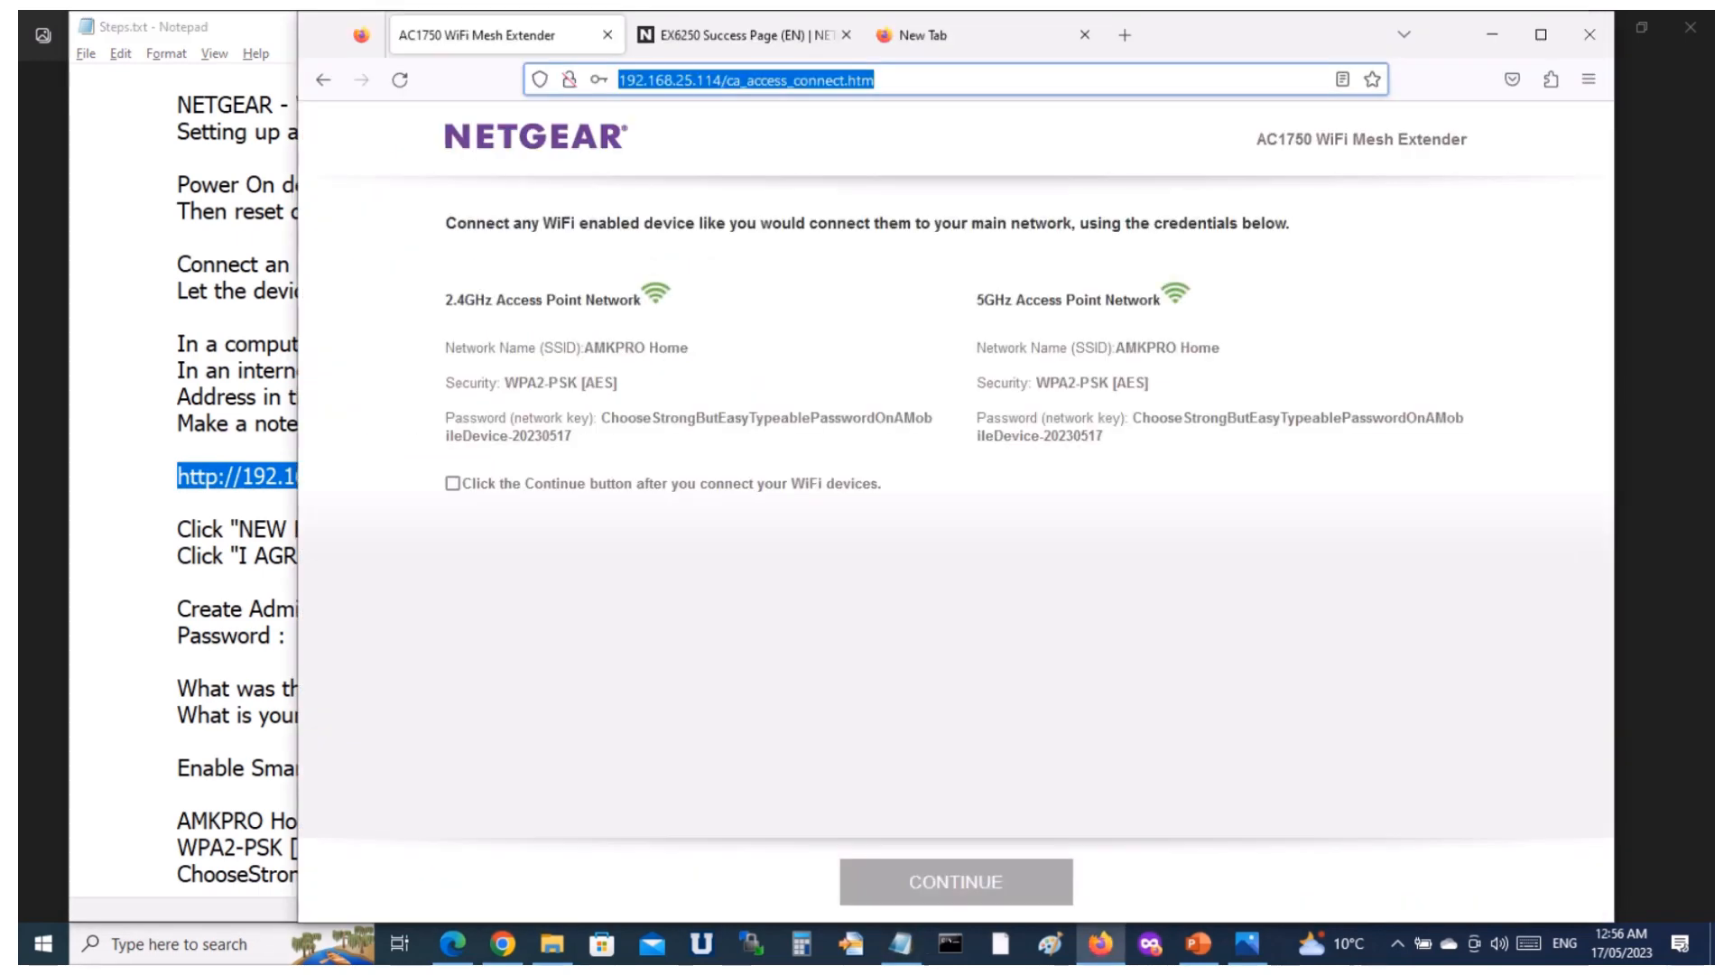
pyautogui.click(959, 35)
pyautogui.hotkey('ctrl', 'v')
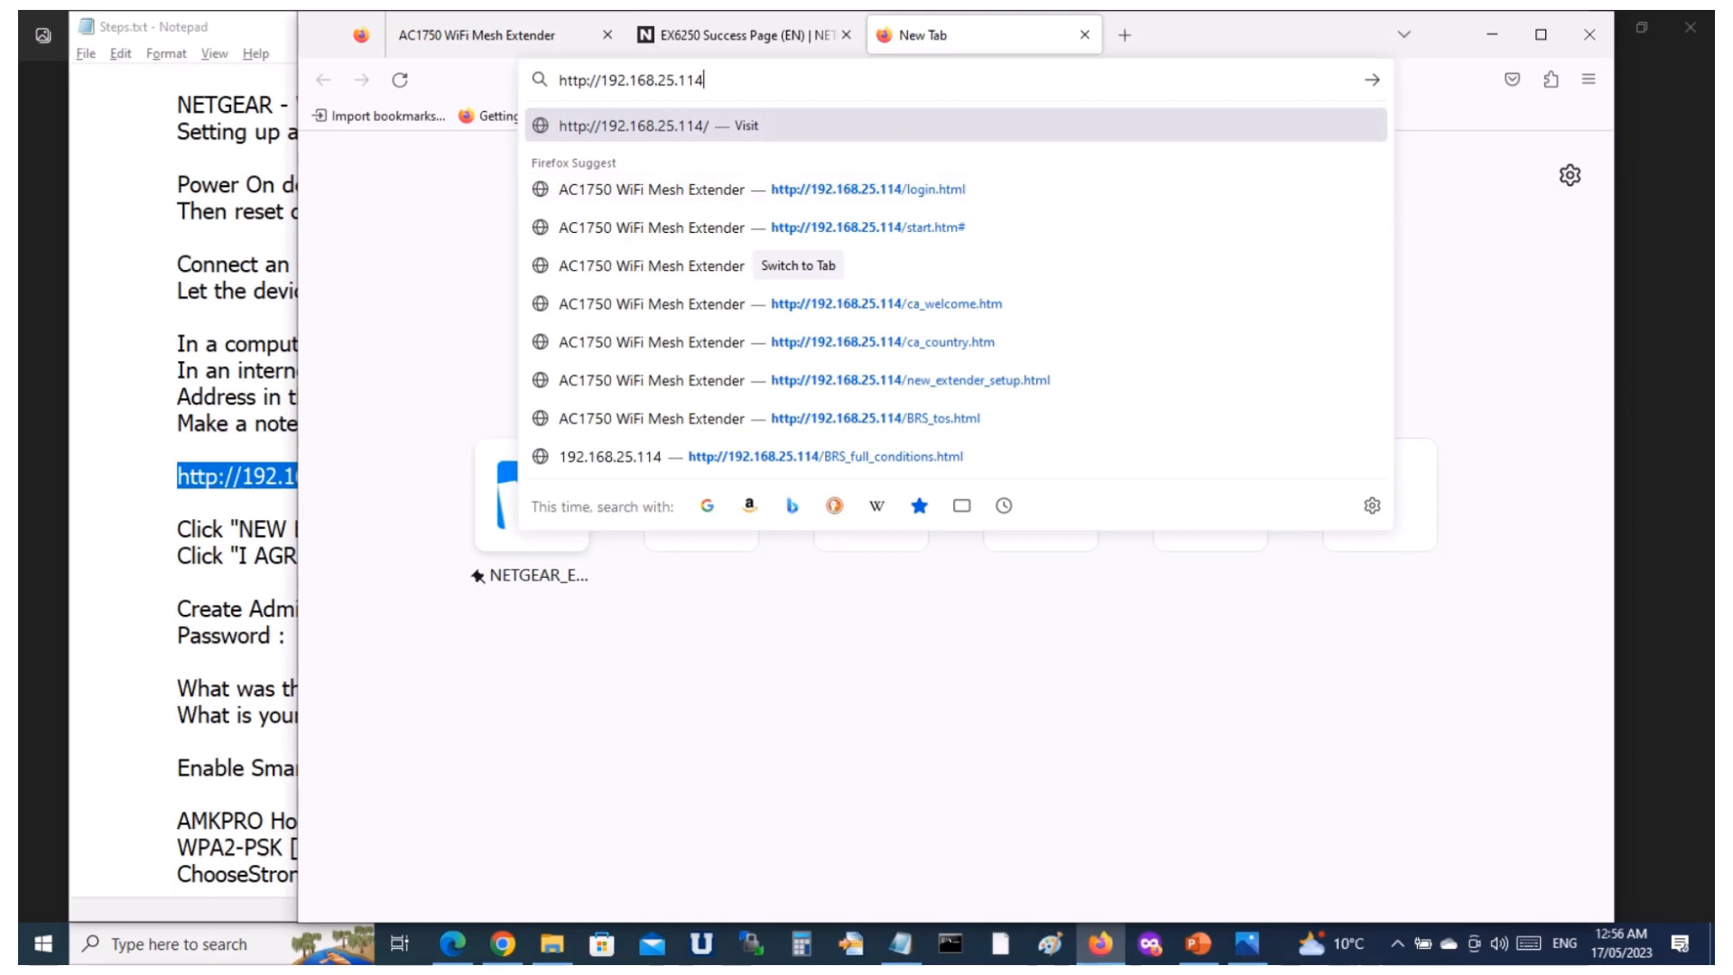
pyautogui.press('Return')
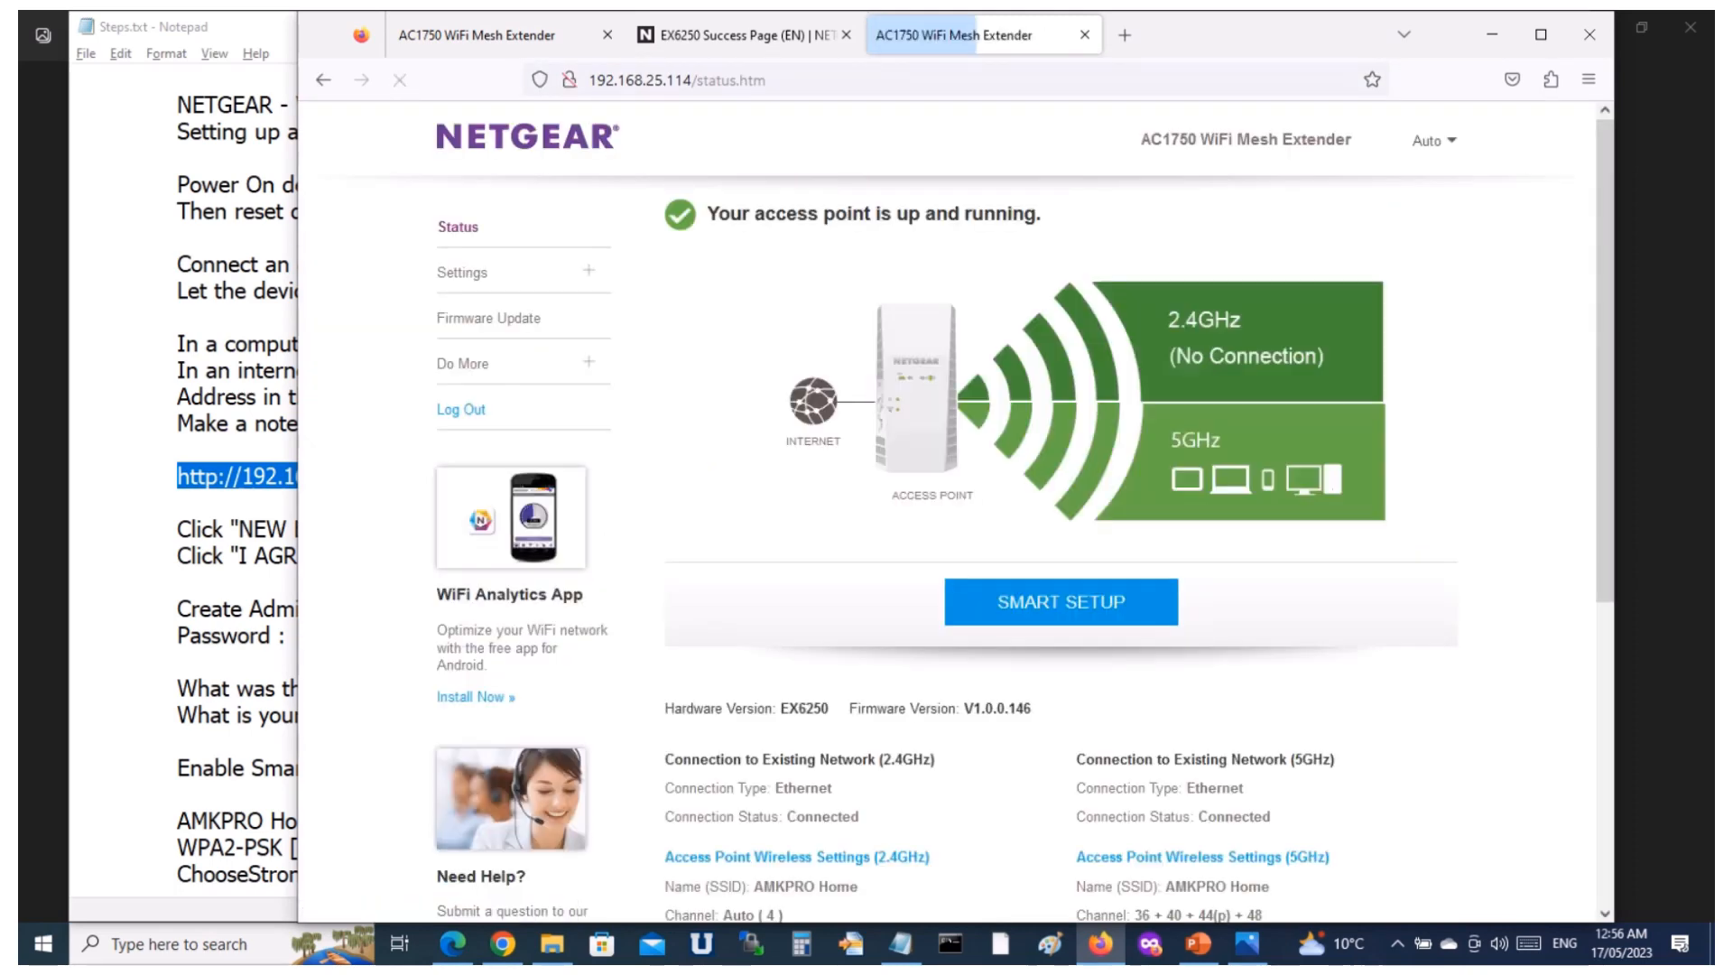
pyautogui.click(826, 35)
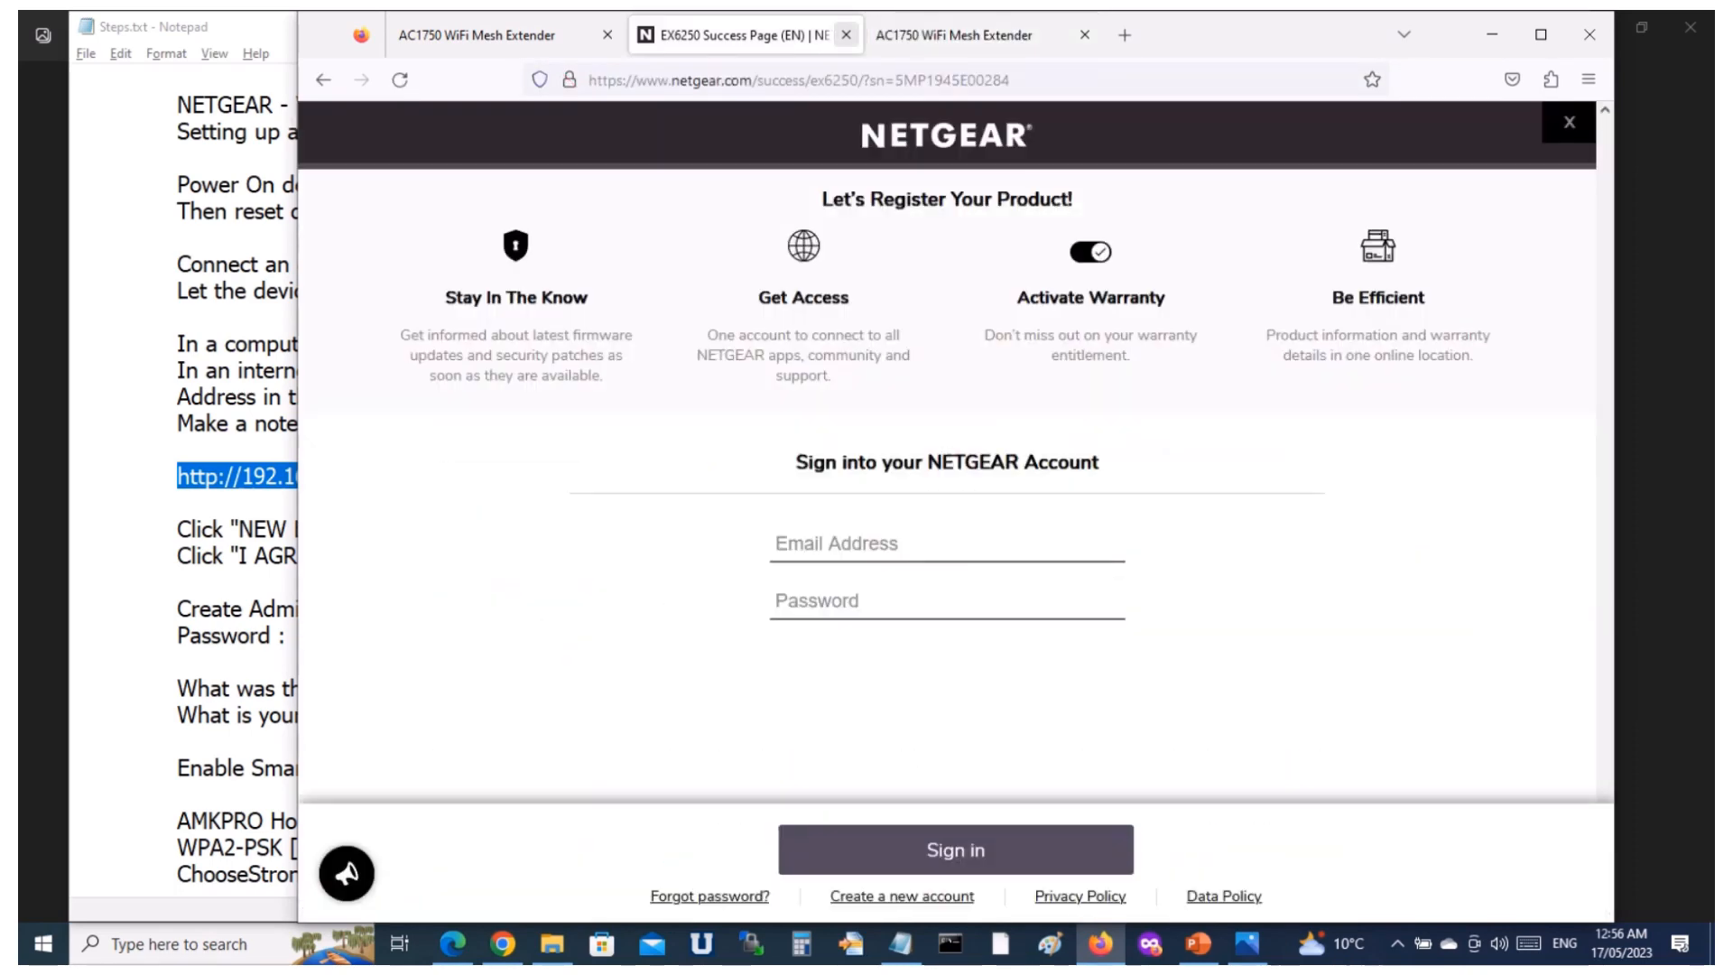
pyautogui.click(847, 34)
# Review the extender's status page, including the firmware version, connection status and the 2.4GHz and 5GHz access point wireless settings.
pyautogui.scroll(-5, 952, 521)
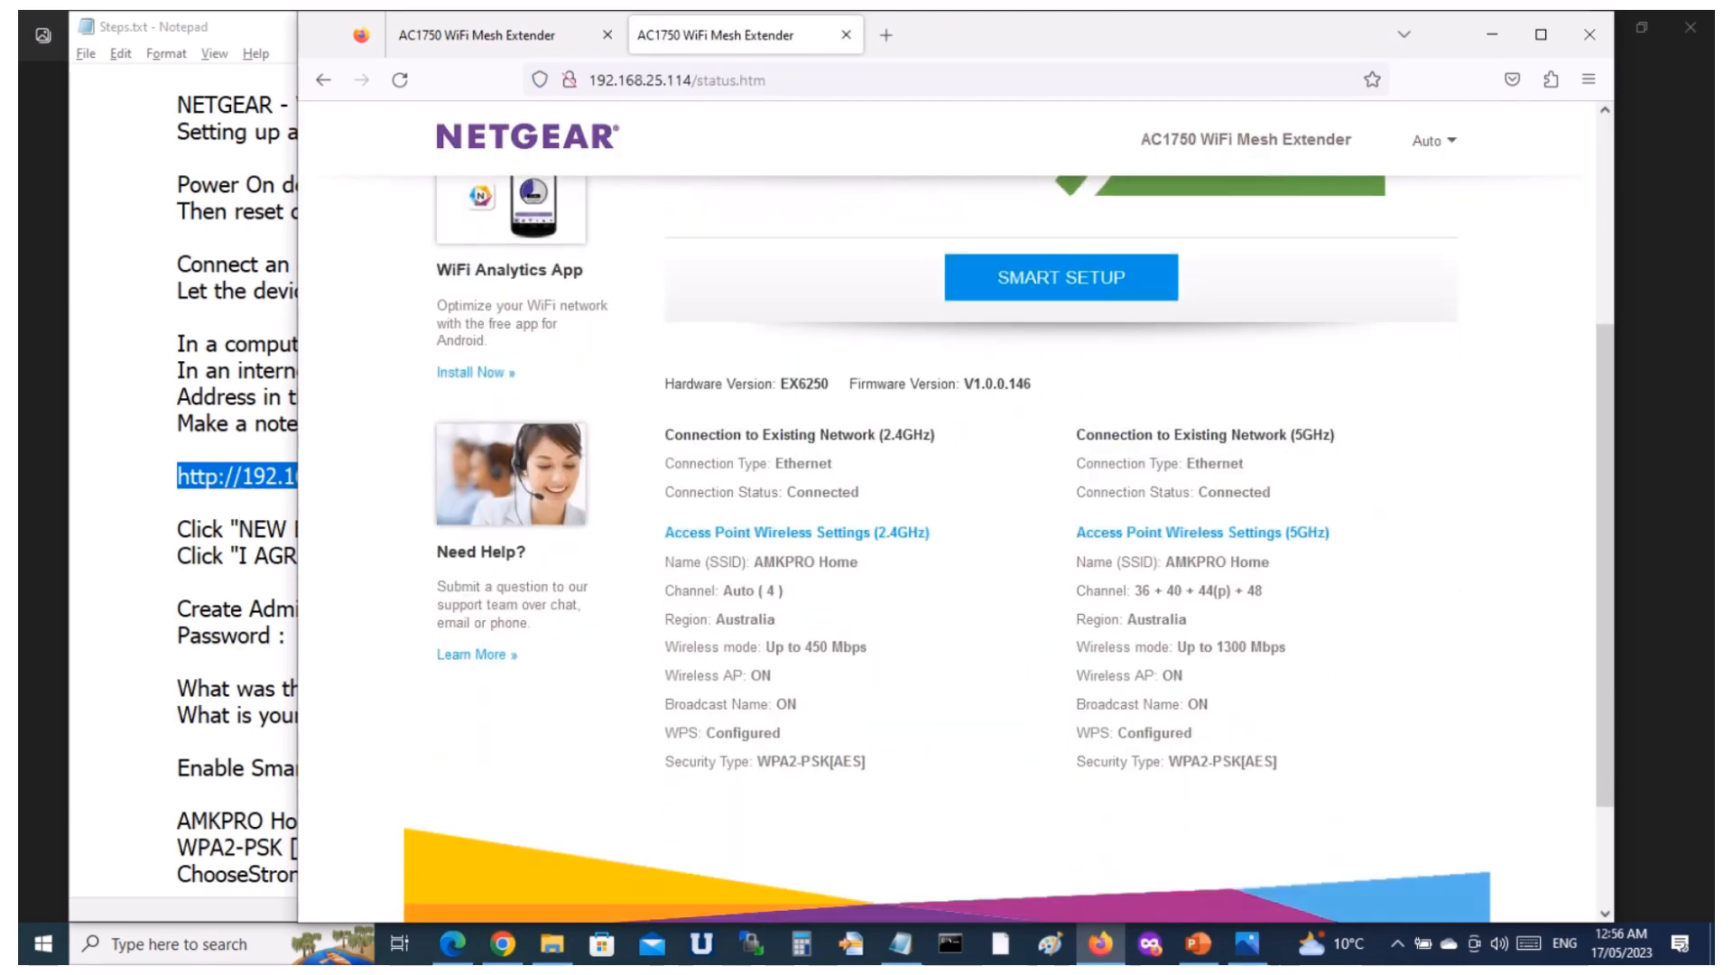
pyautogui.scroll(5, 952, 521)
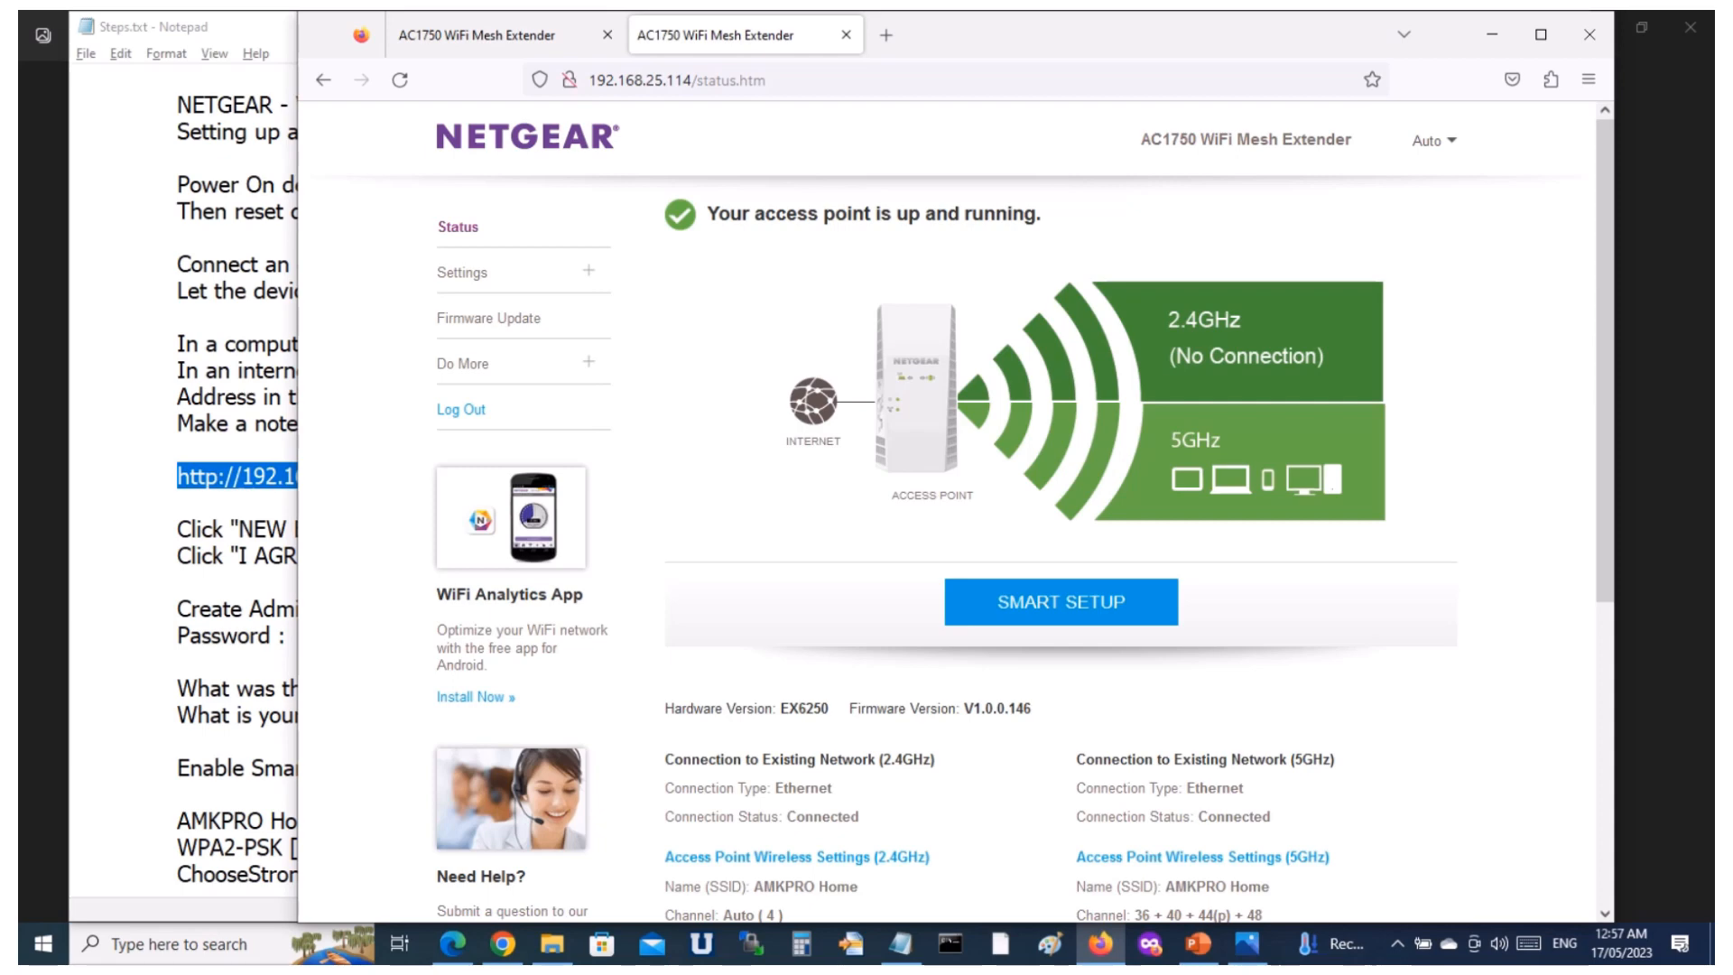
pyautogui.scroll(-4, 957, 542)
pyautogui.scroll(4, 957, 542)
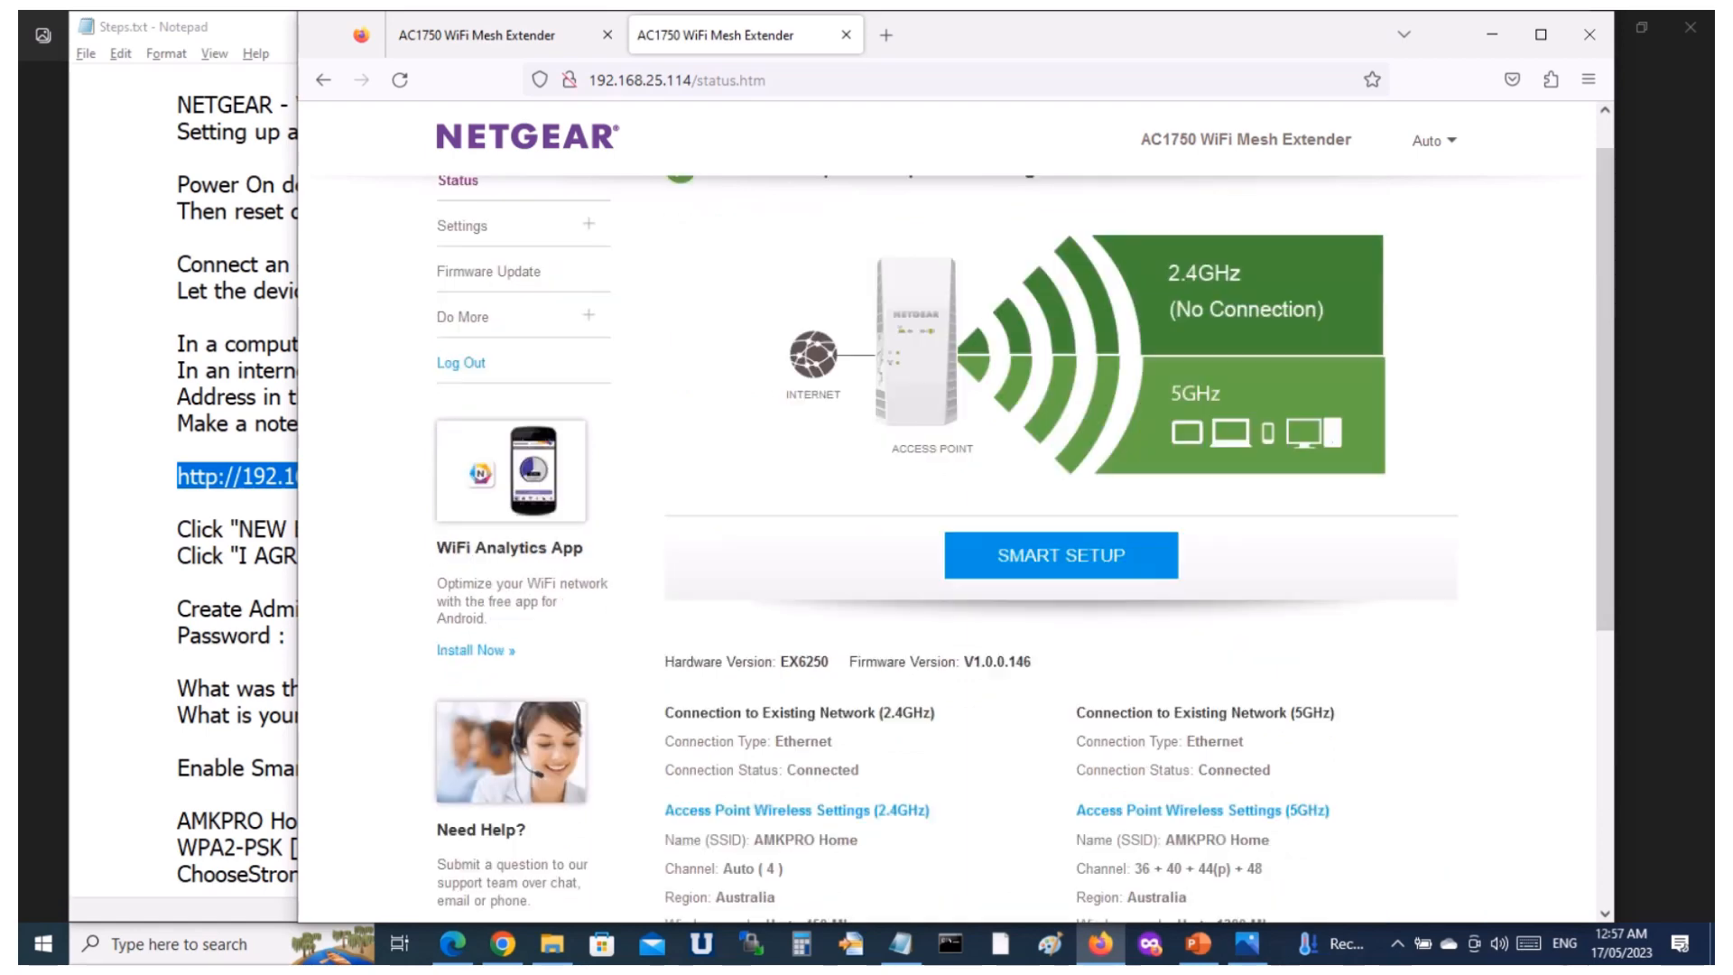
pyautogui.scroll(-5, 957, 542)
pyautogui.scroll(2, 957, 542)
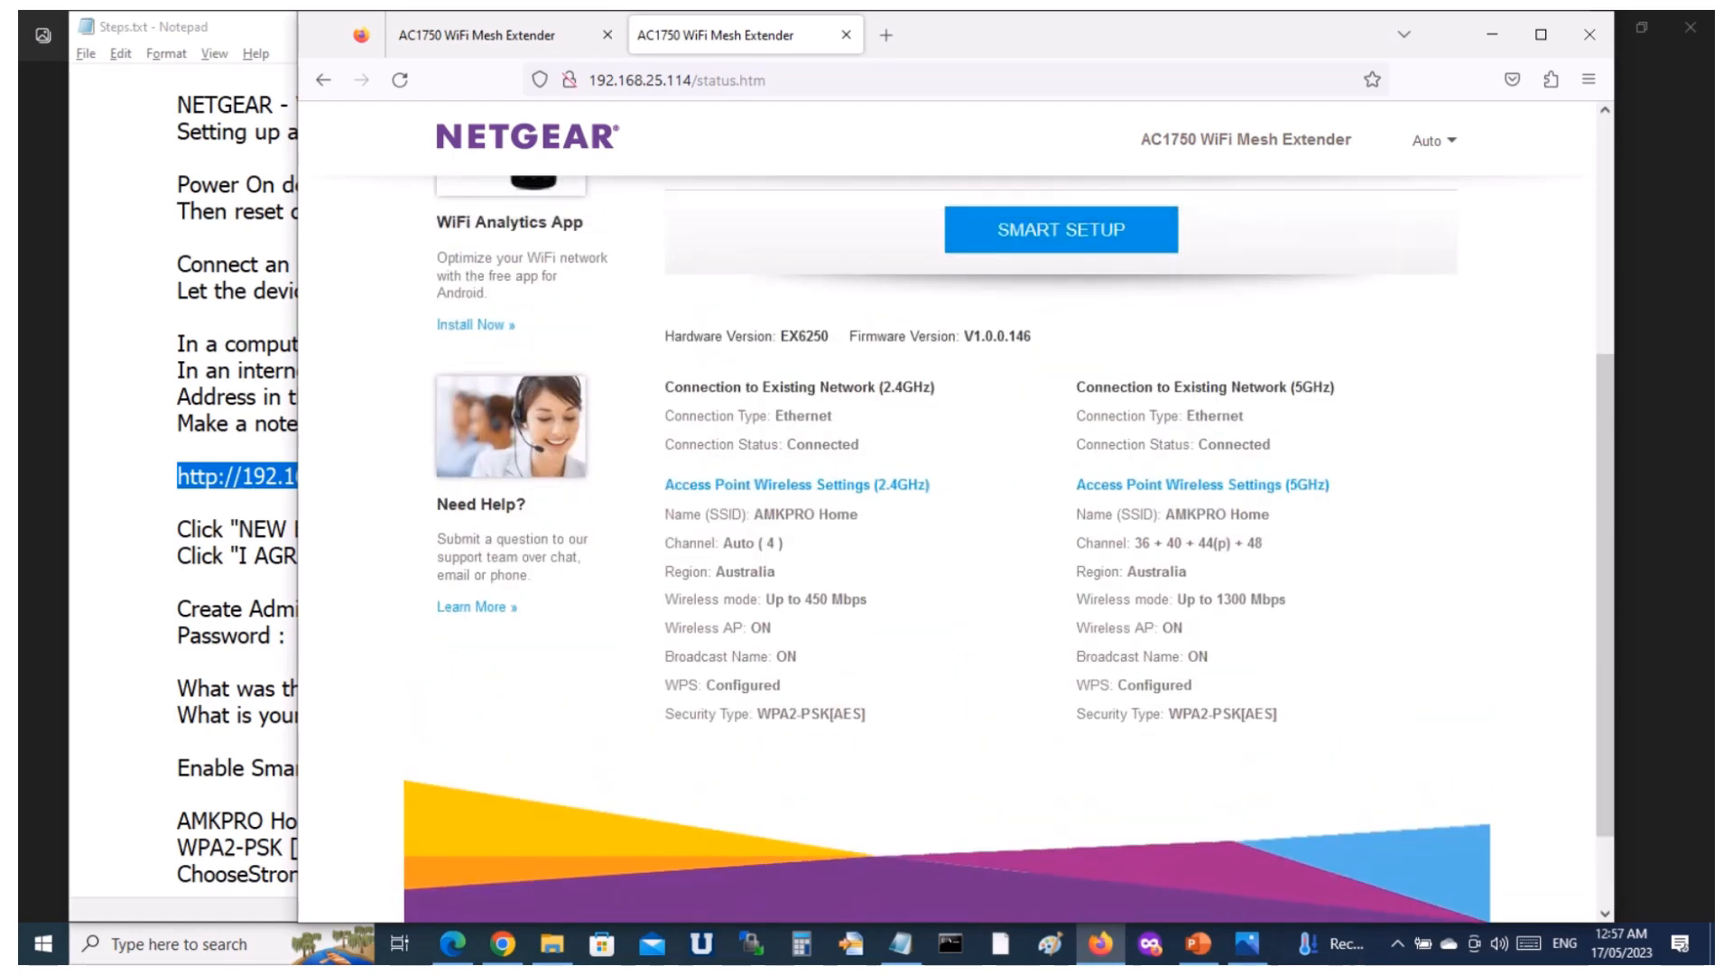
pyautogui.scroll(3, 957, 541)
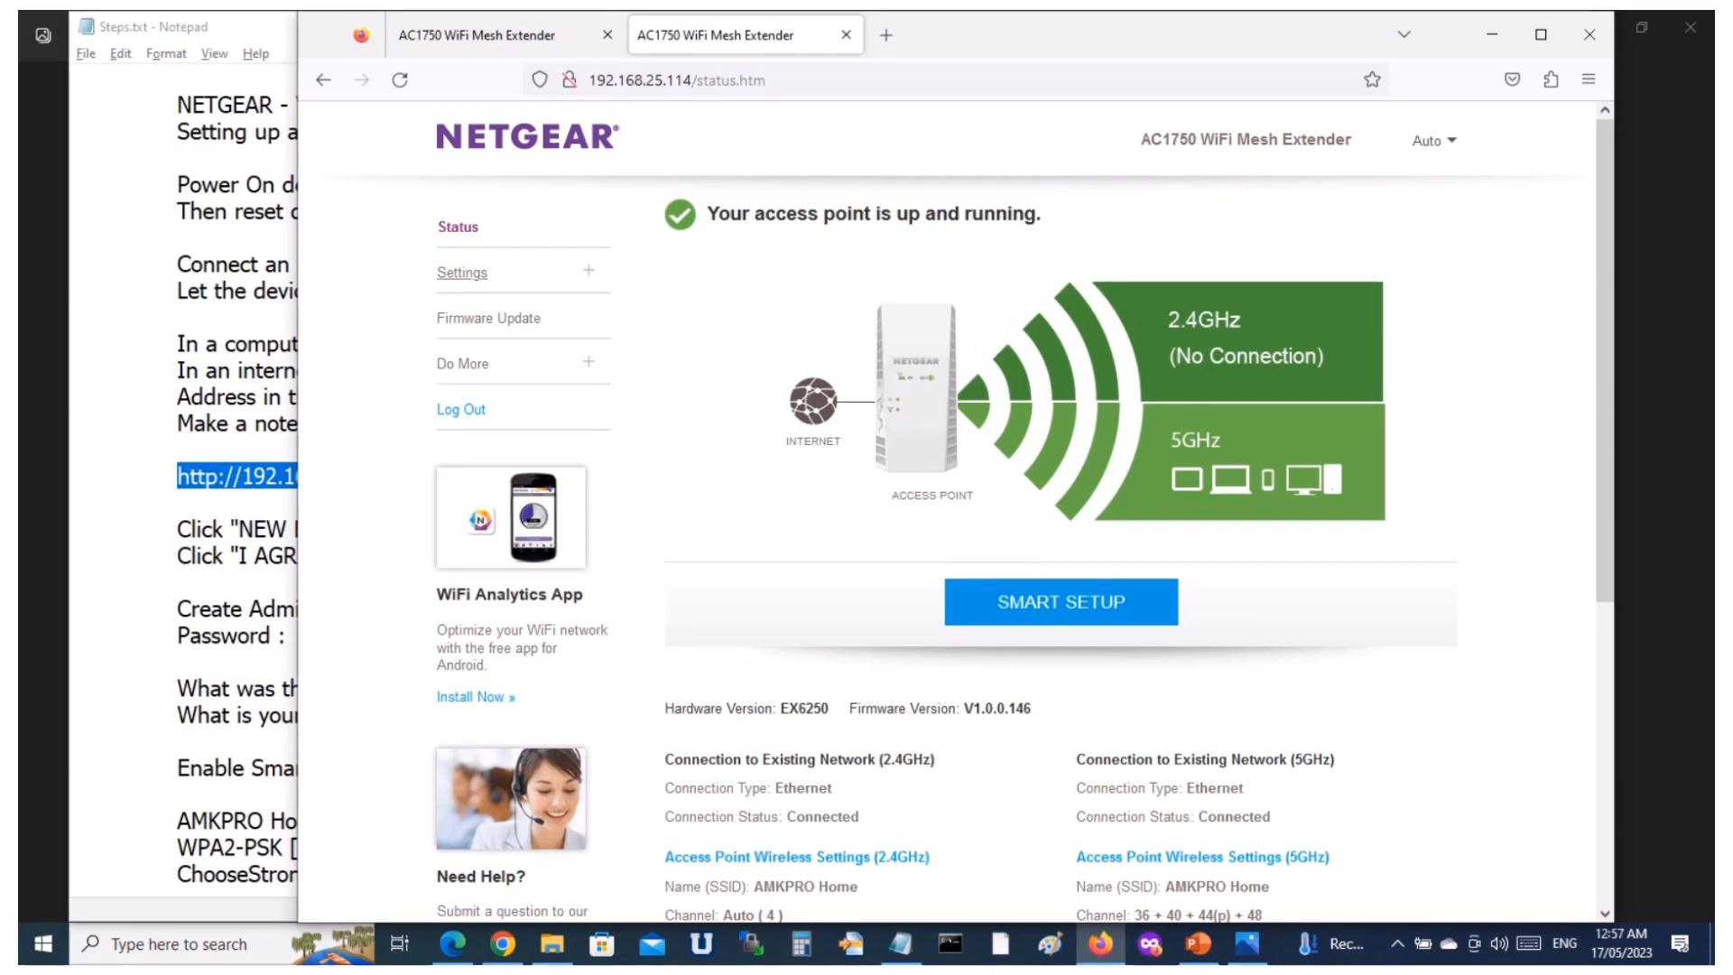
# Open the extender's Wireless settings and review the options for the 2.4GHz and 5GHz networks.
pyautogui.click(462, 273)
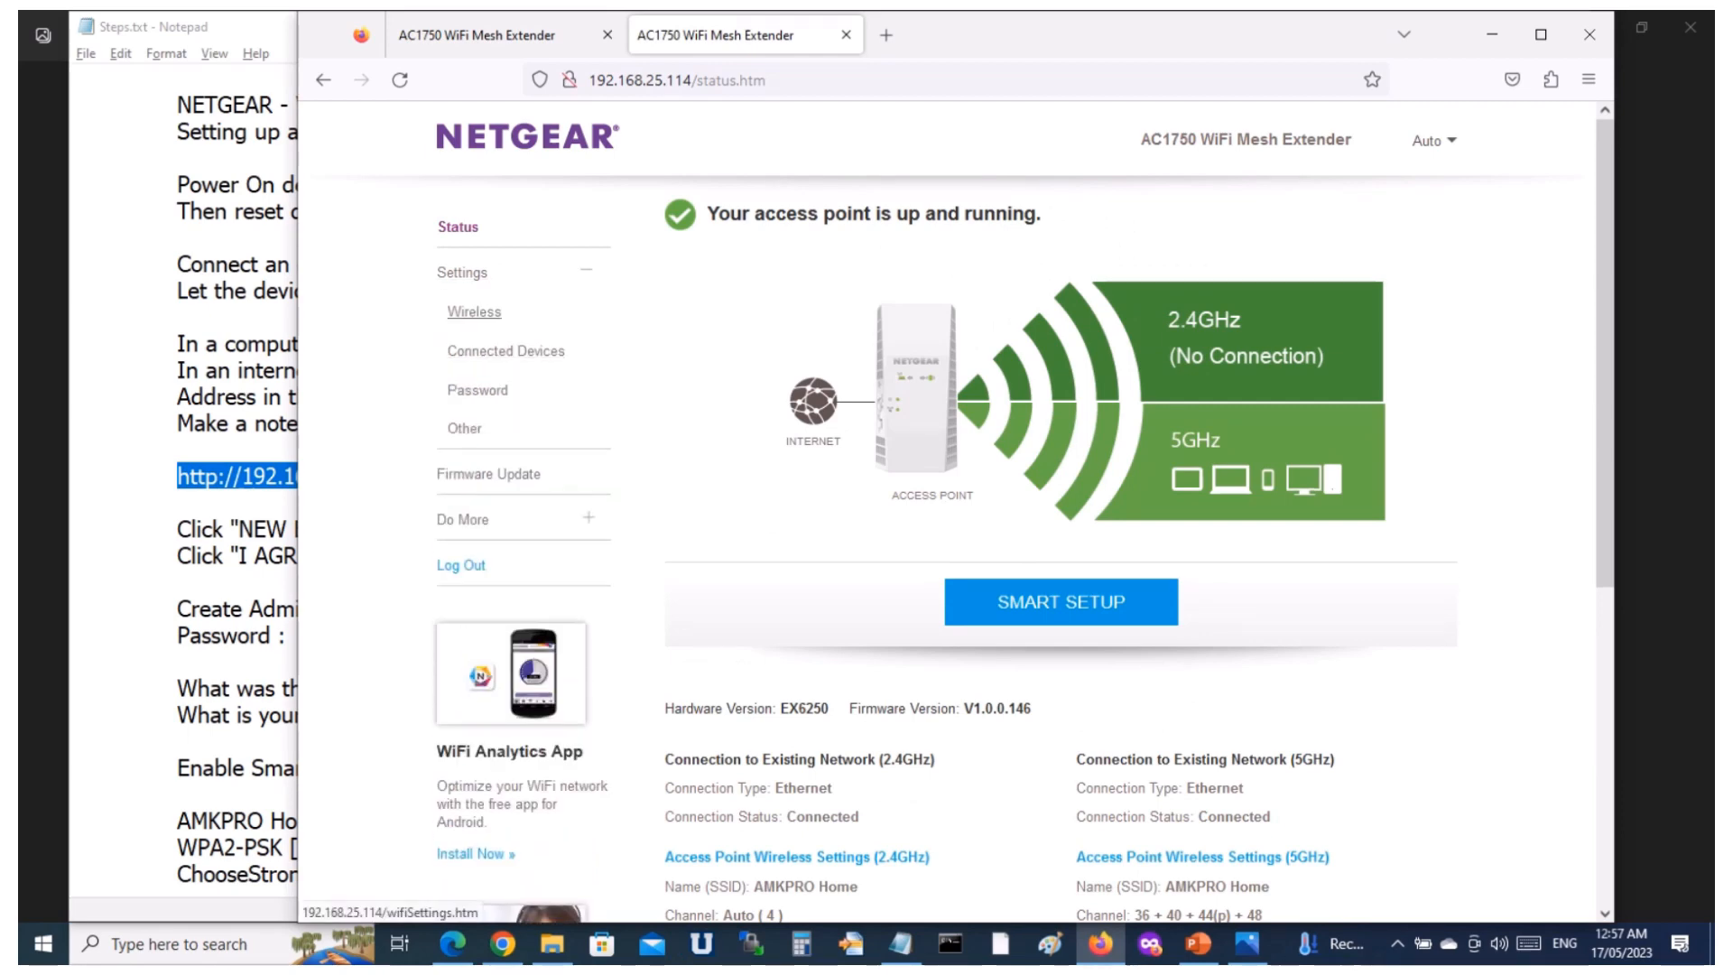
pyautogui.click(474, 312)
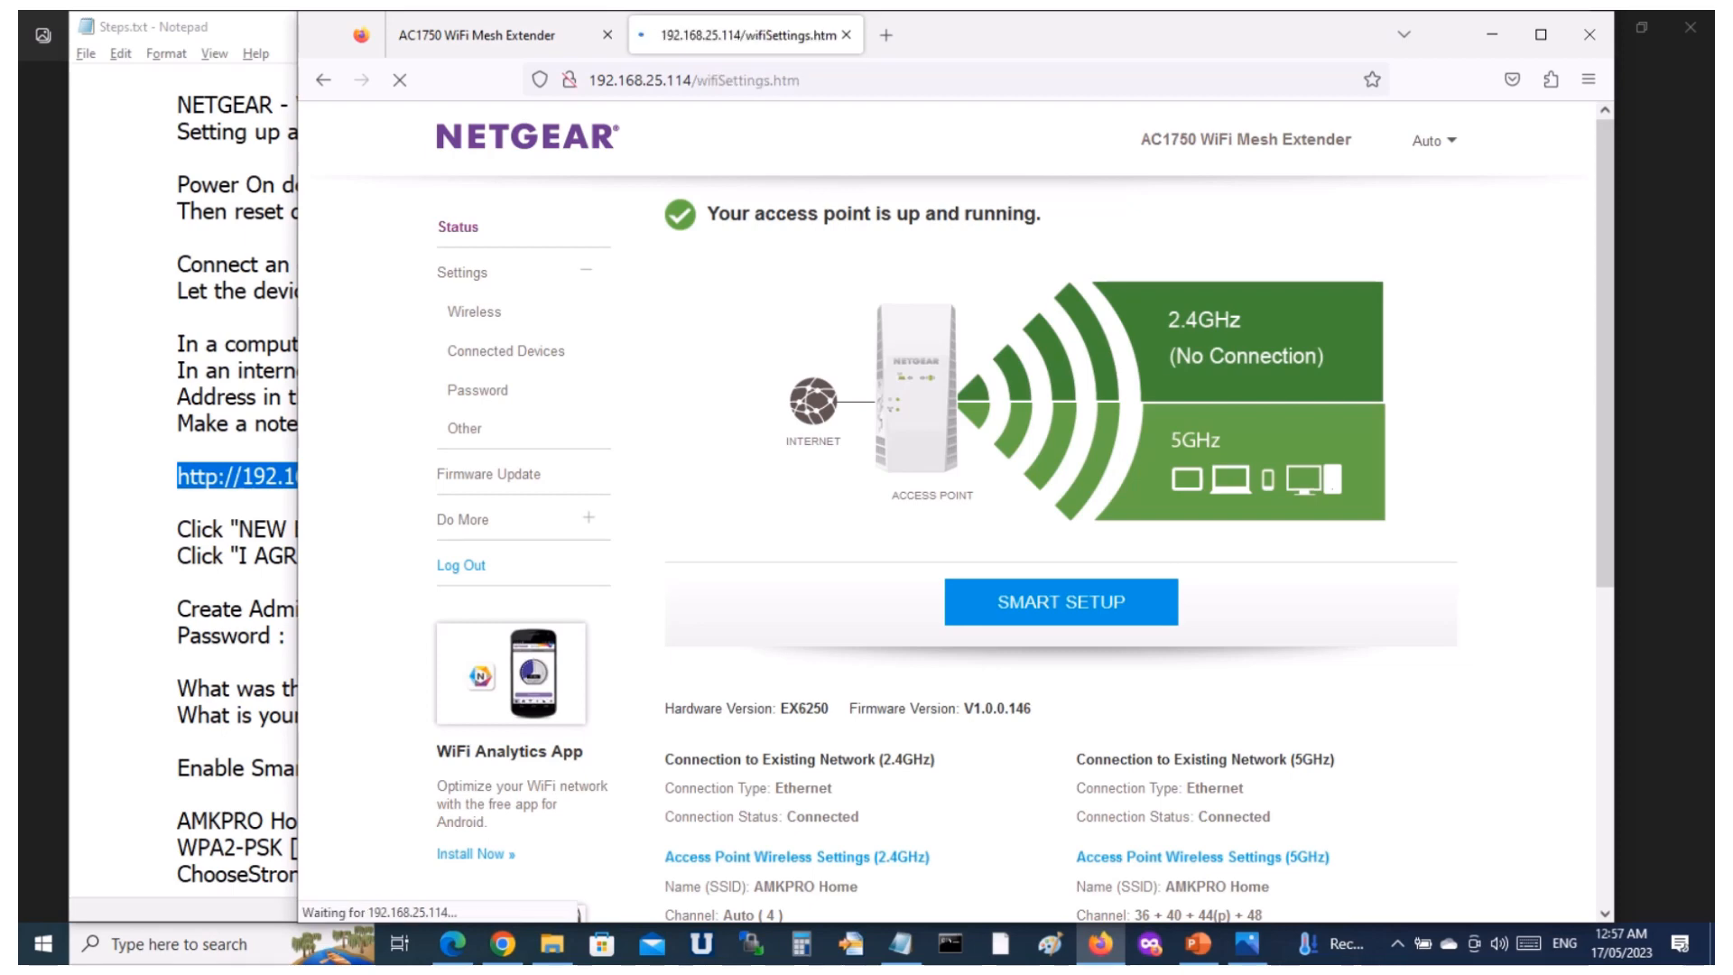
pyautogui.scroll(-5, 1024, 553)
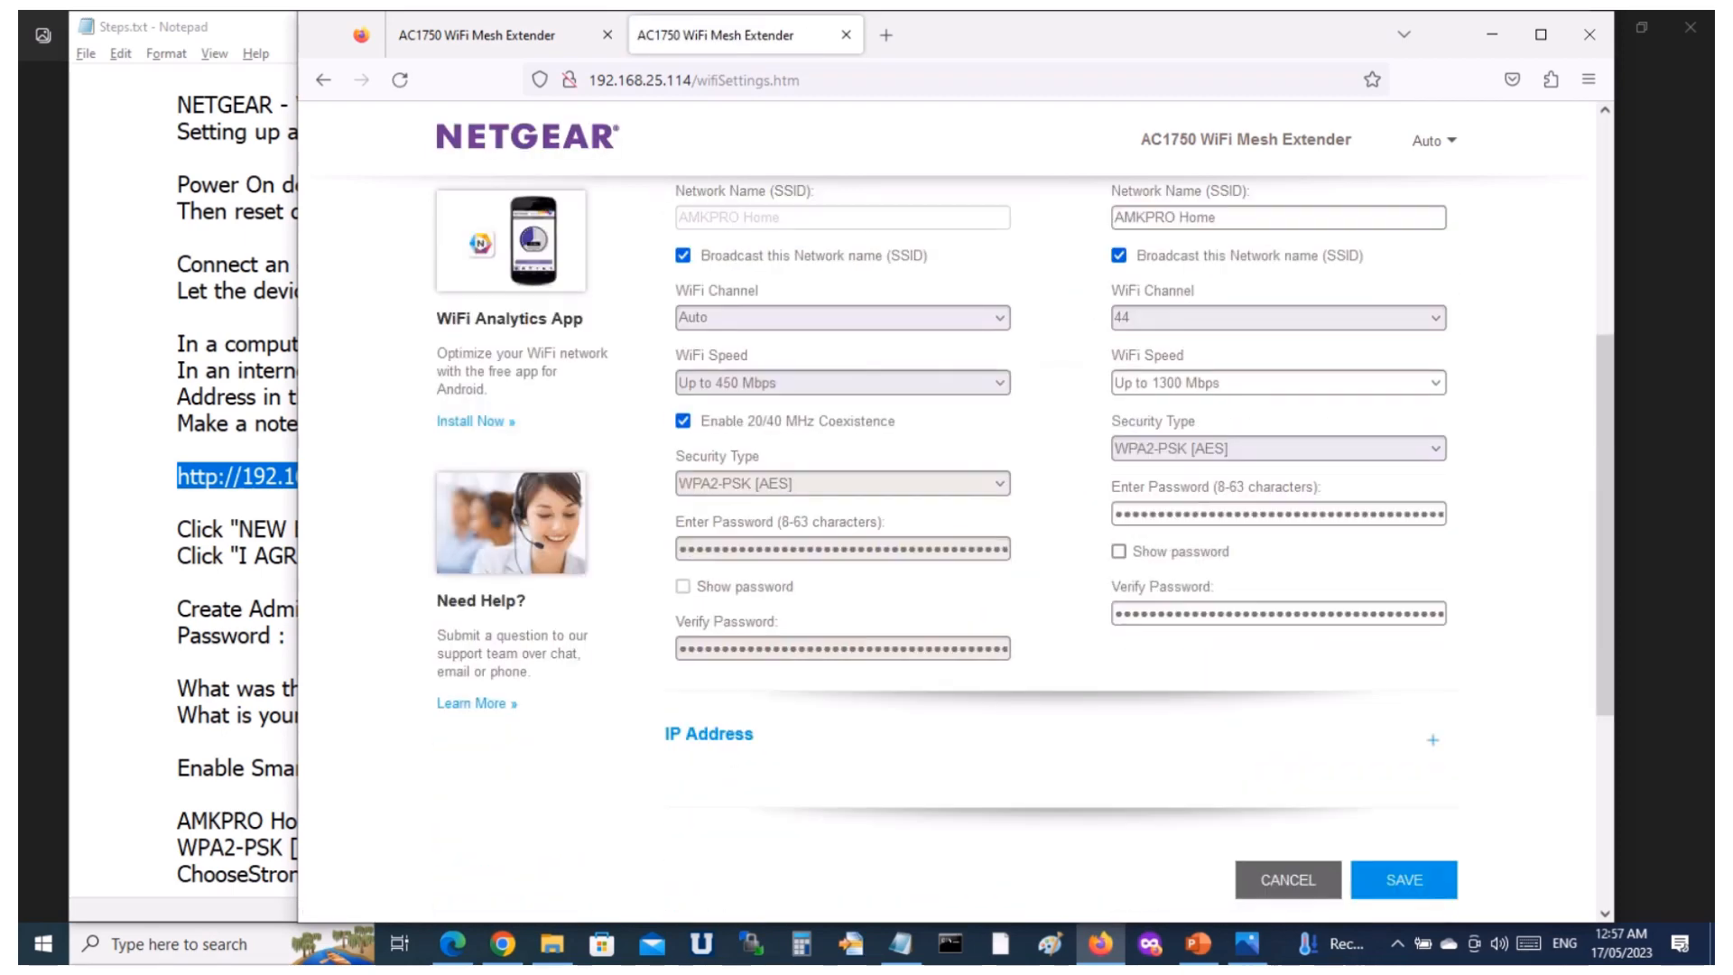
pyautogui.scroll(5, 1024, 553)
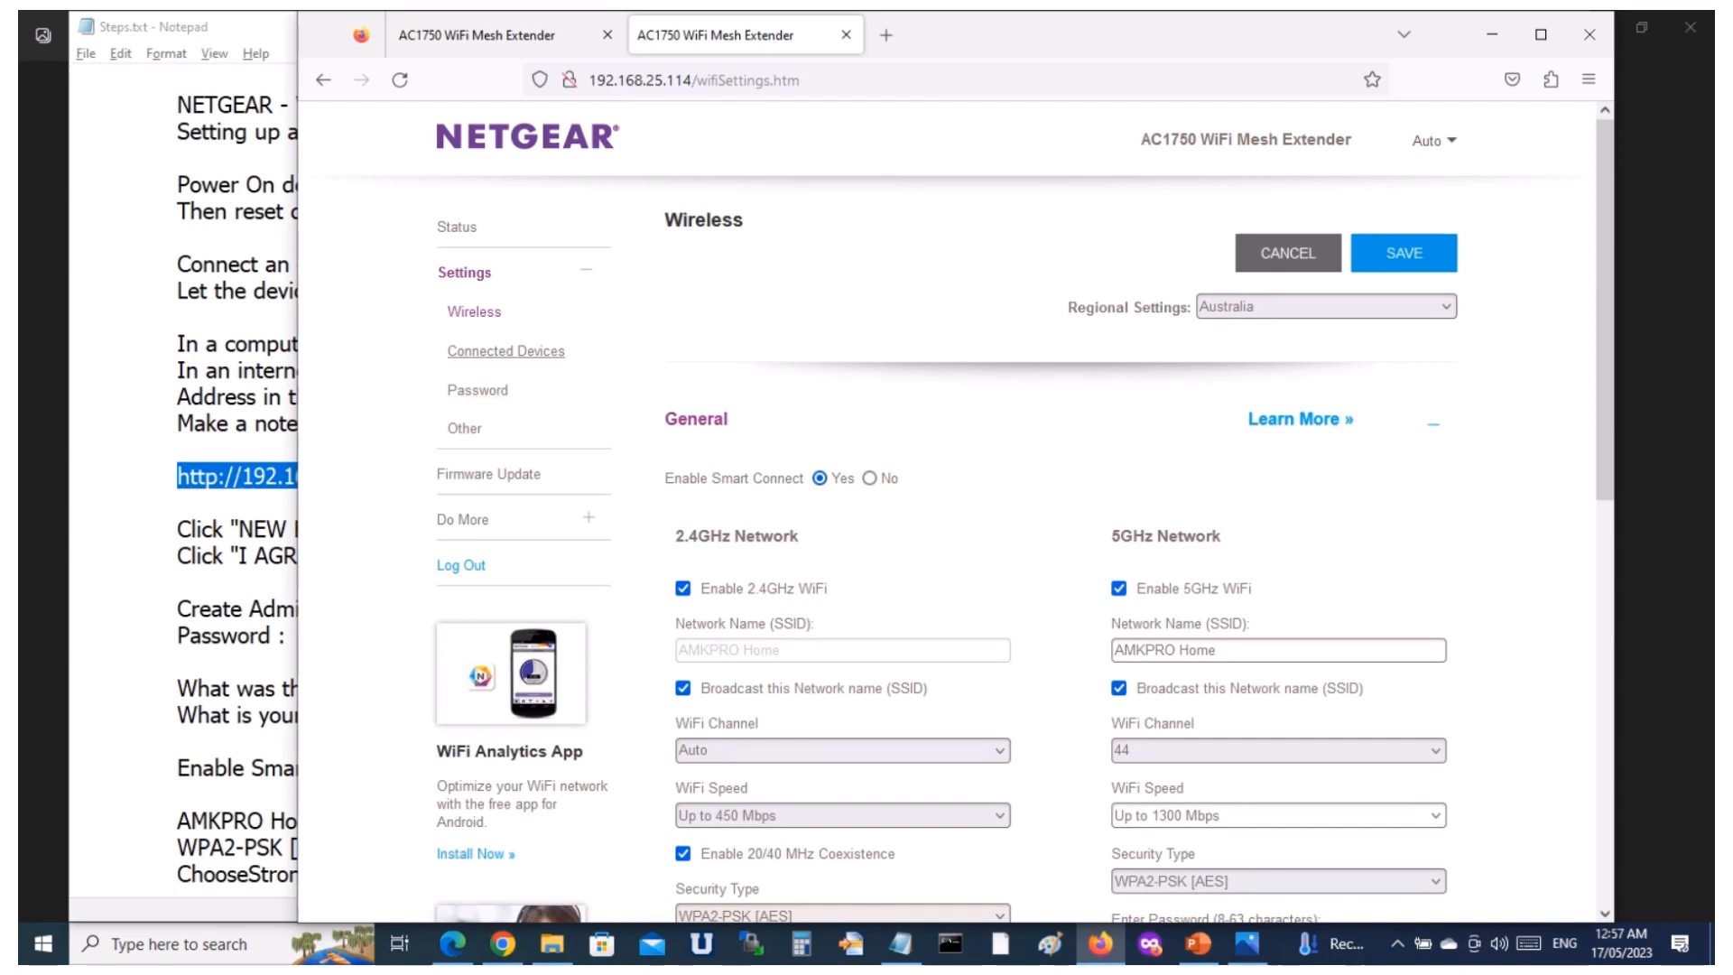
# View the extender's Connected Devices lists, declining the browser's offer to save the password.
pyautogui.click(506, 351)
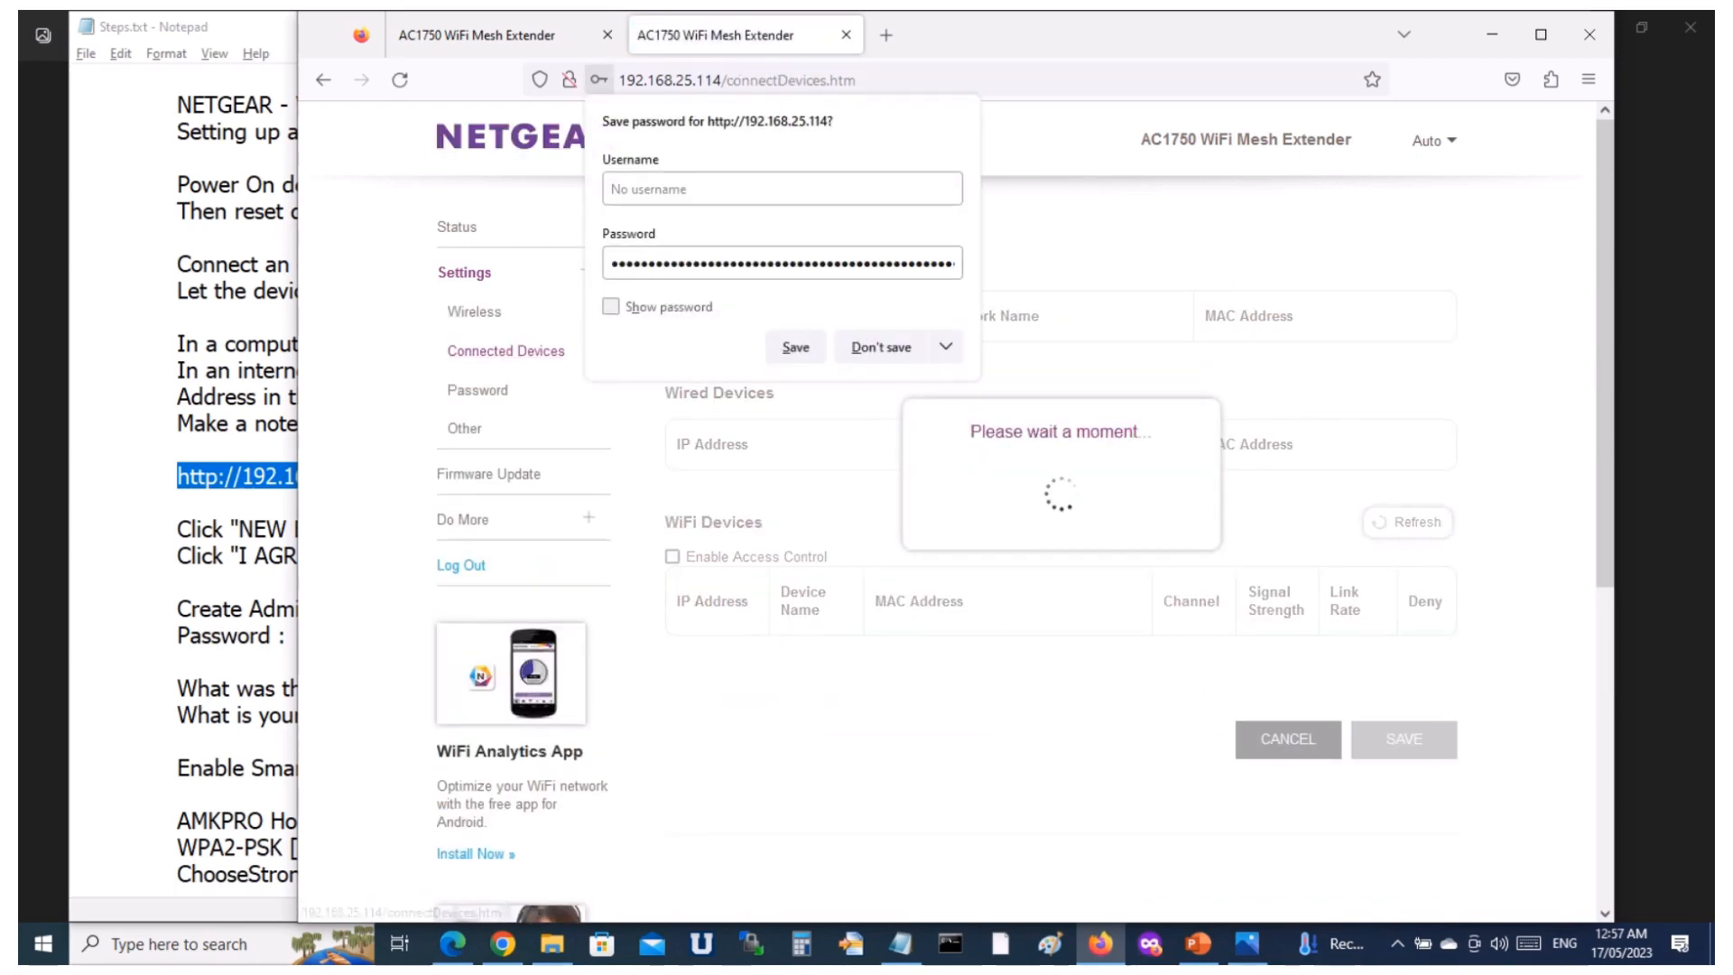
pyautogui.click(882, 348)
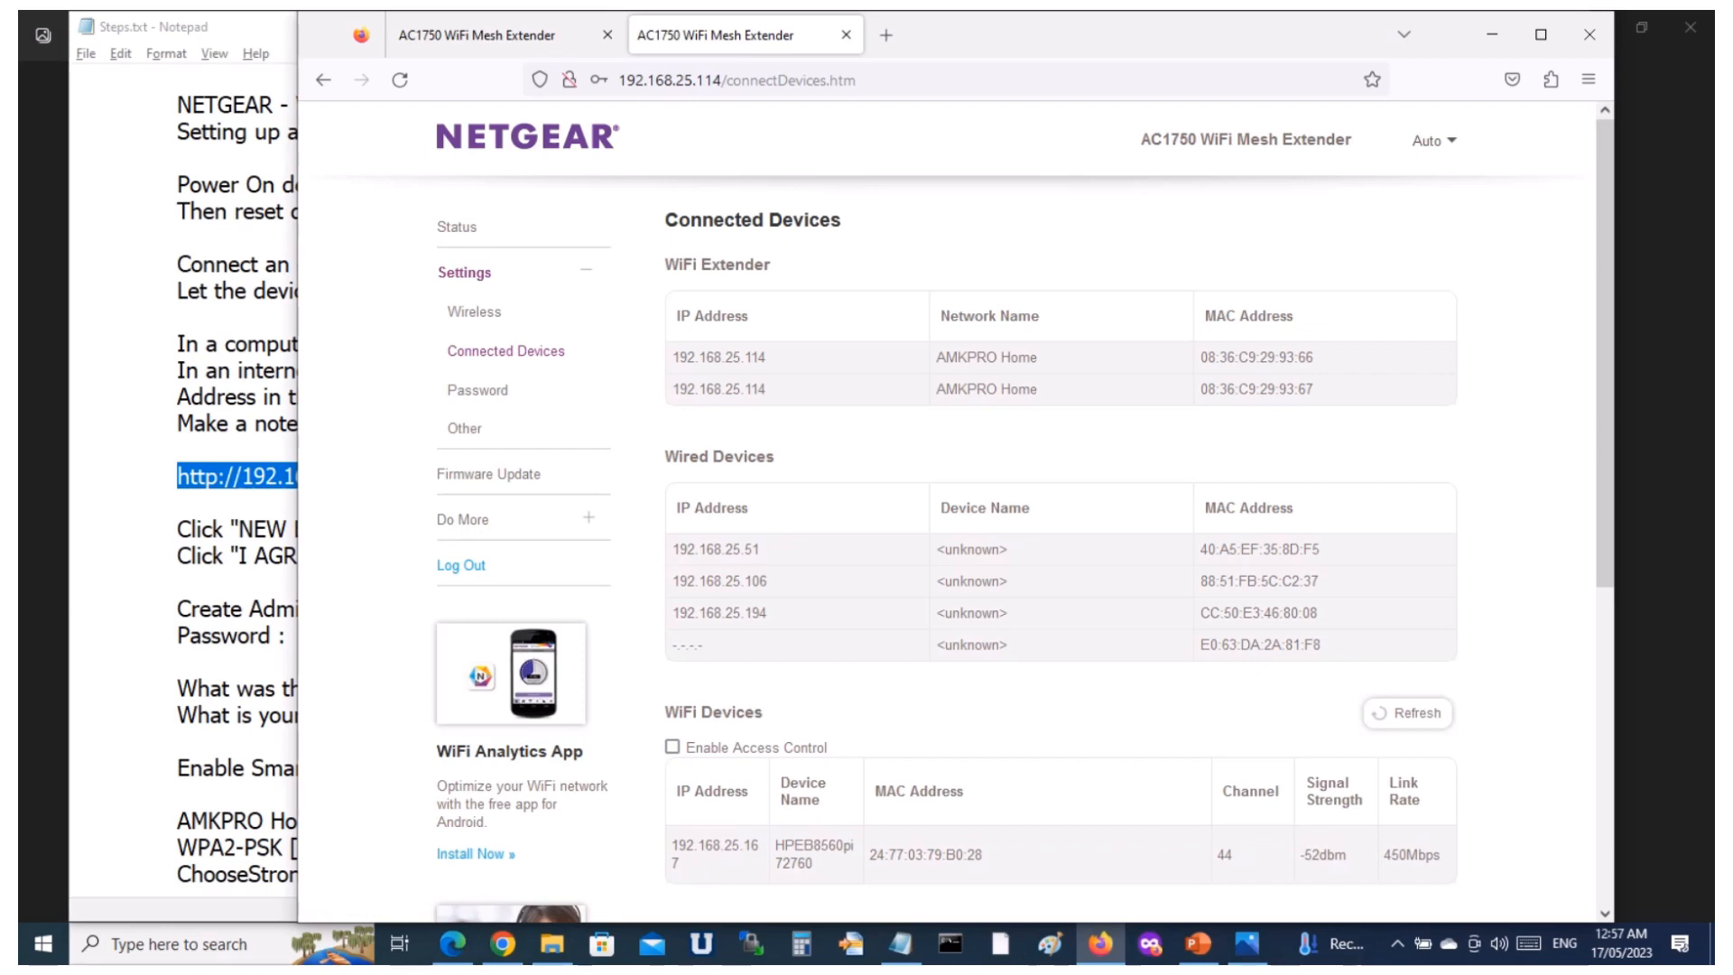
pyautogui.scroll(-3, 1024, 521)
pyautogui.scroll(3, 1023, 521)
# Open the extender's Password settings and examine the password protection and recovery question fields.
pyautogui.click(478, 390)
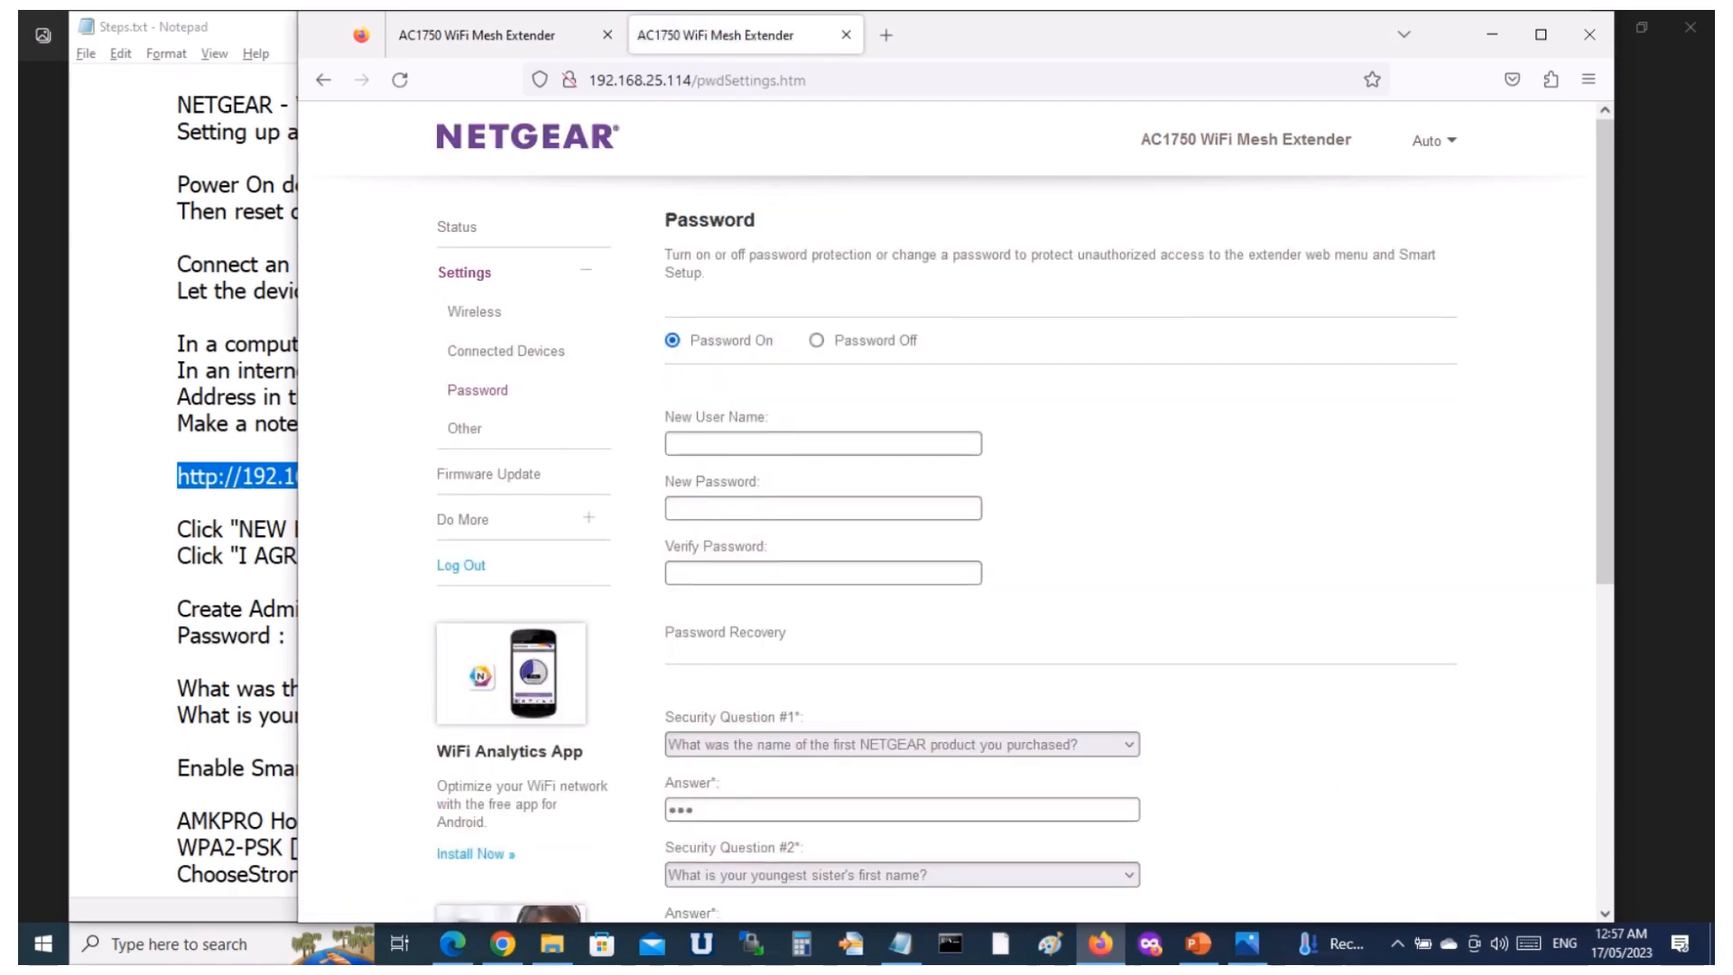
pyautogui.scroll(-3, 1023, 521)
pyautogui.scroll(2, 1024, 521)
pyautogui.scroll(-3, 948, 542)
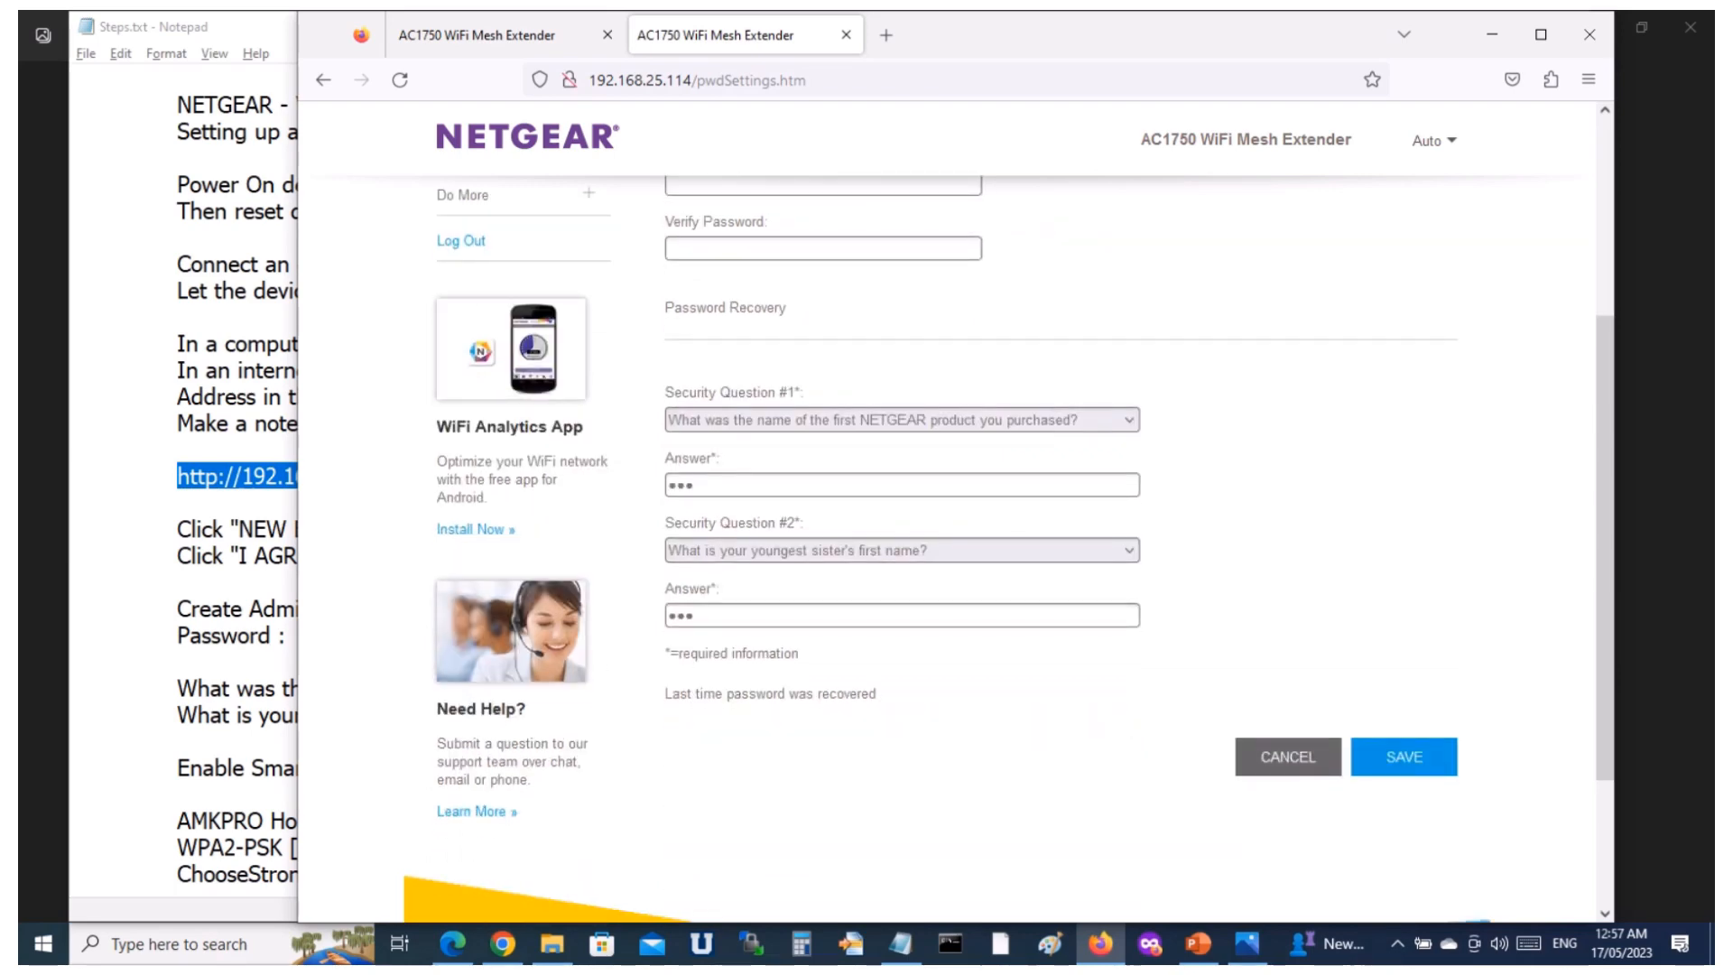
pyautogui.scroll(3, 948, 541)
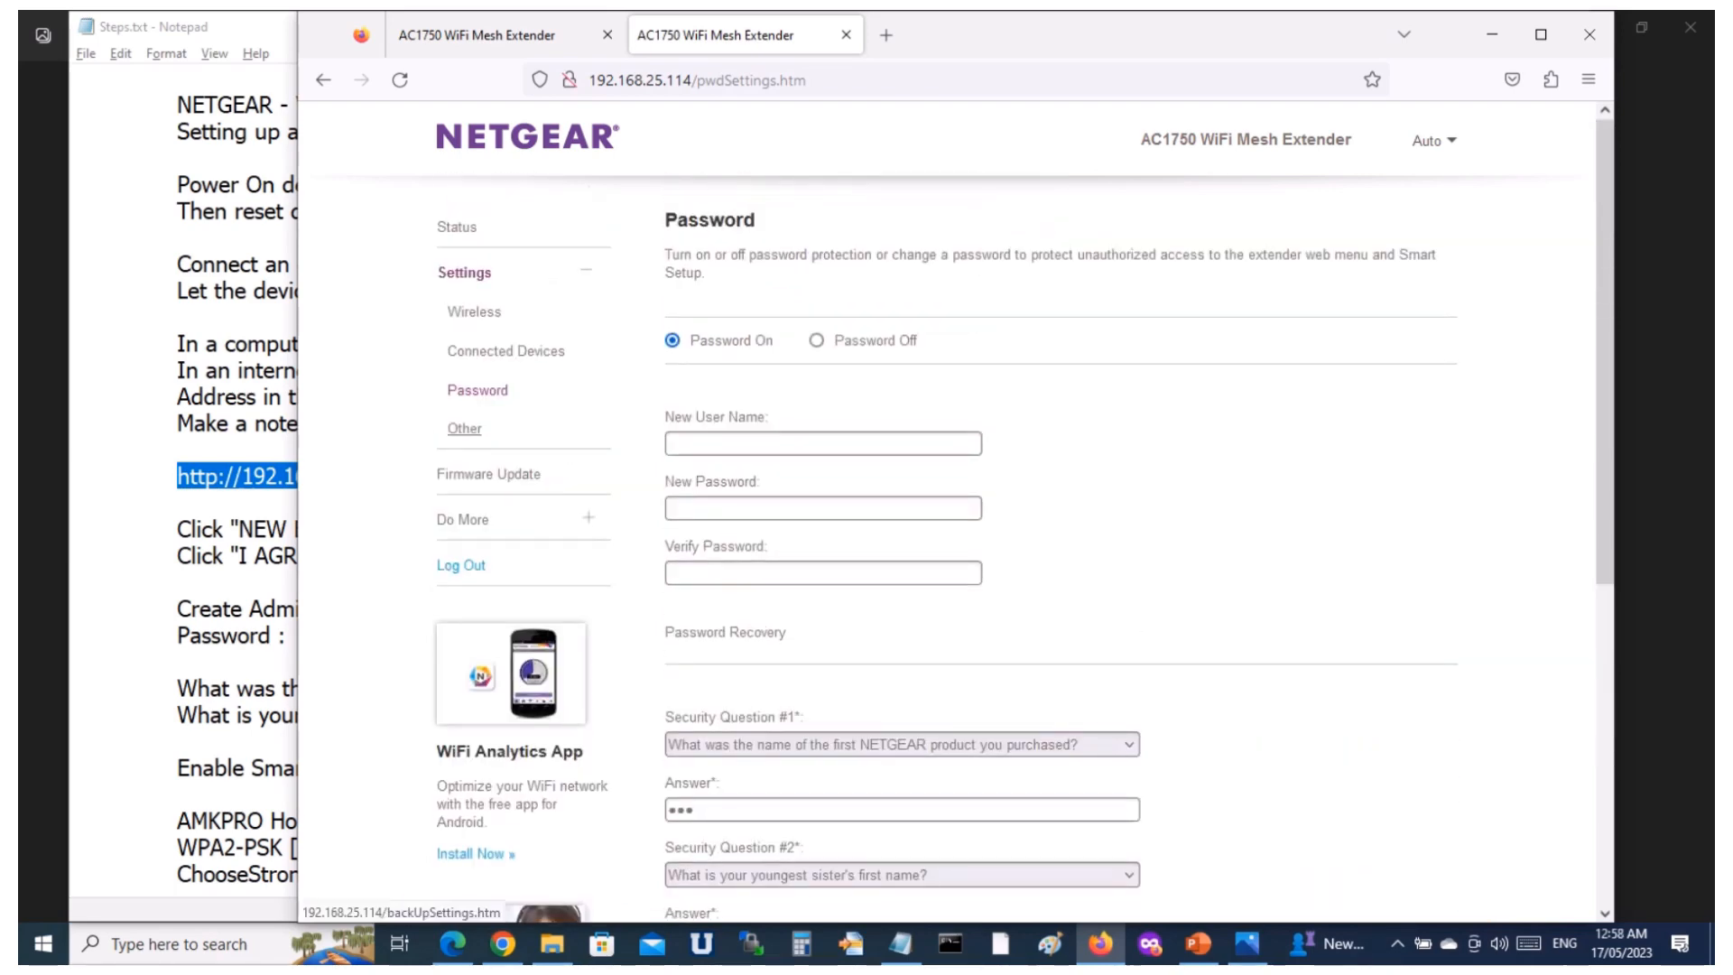
# Download a backup file of the extender's current settings from the Other settings page.
pyautogui.click(465, 428)
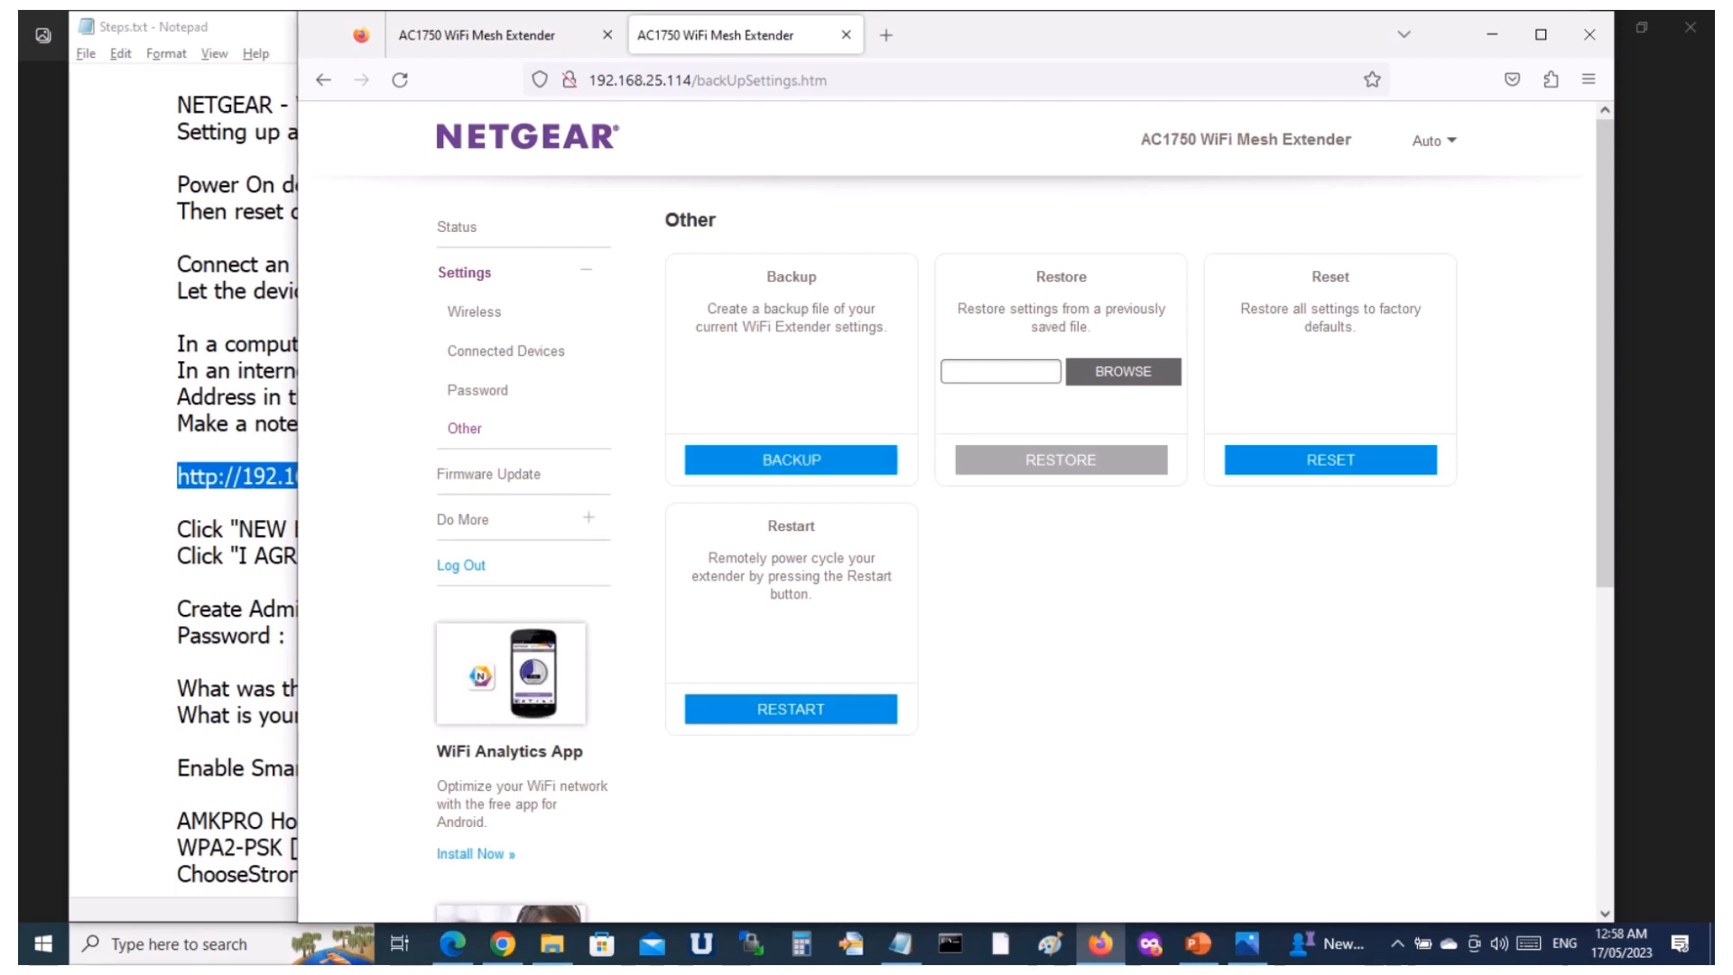
pyautogui.click(790, 460)
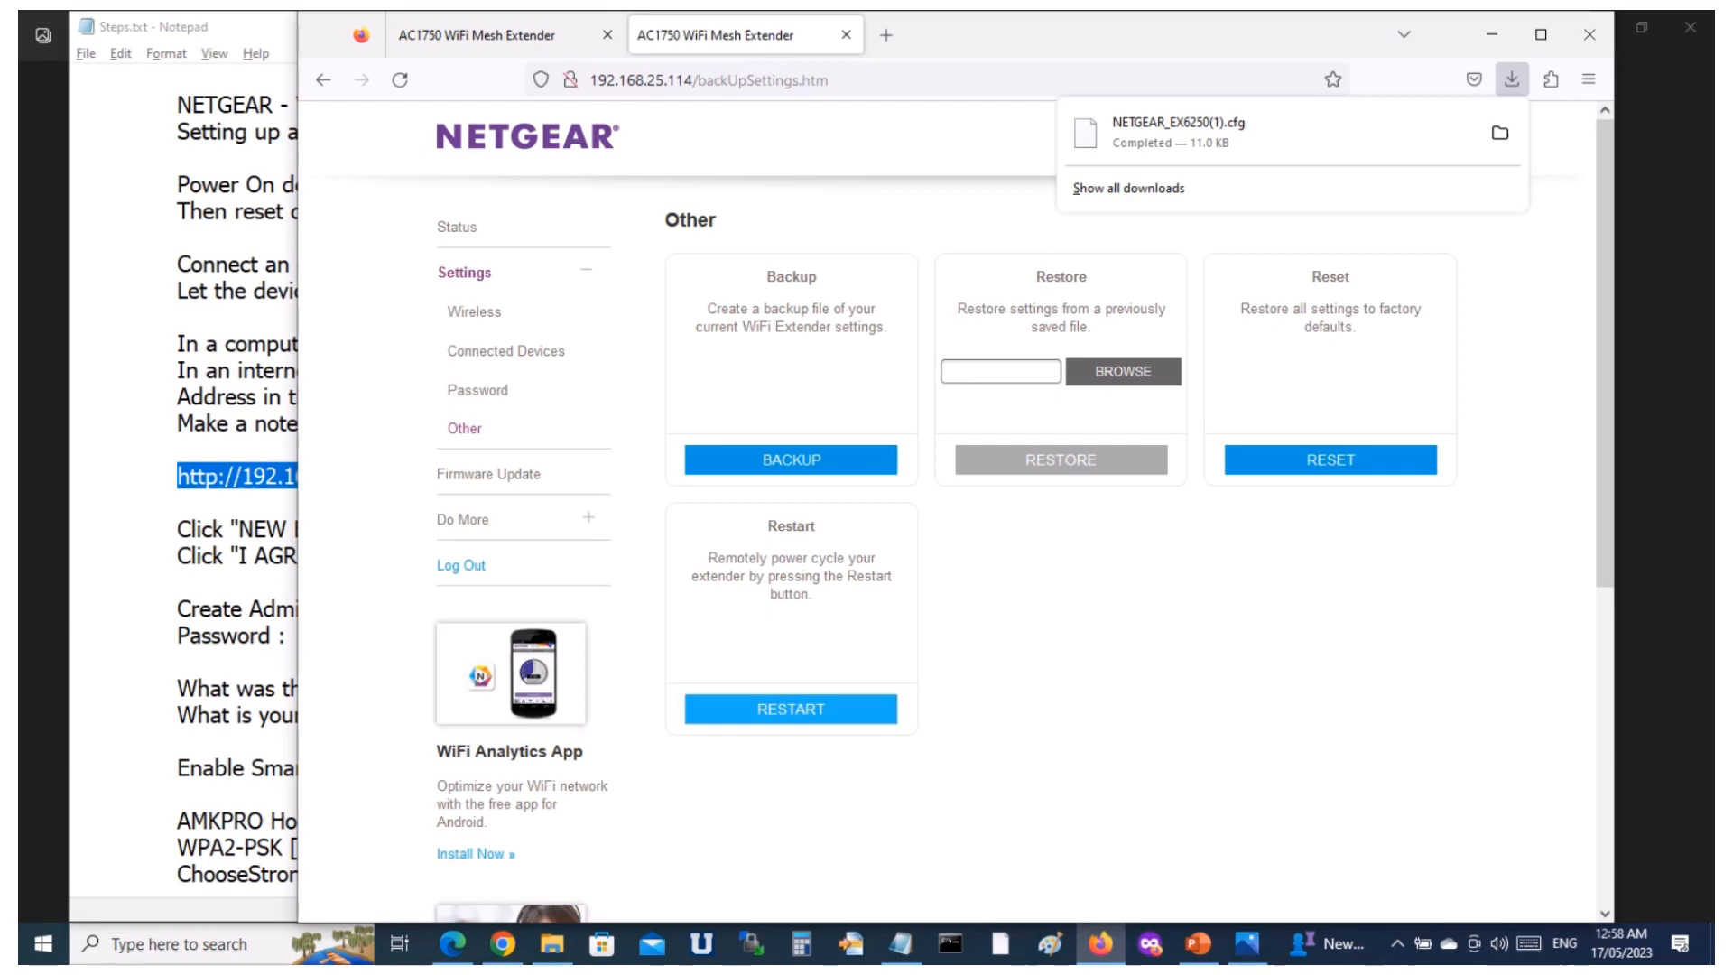
# Check online for a firmware update for the extender, and view its LED On/Off options.
pyautogui.click(488, 474)
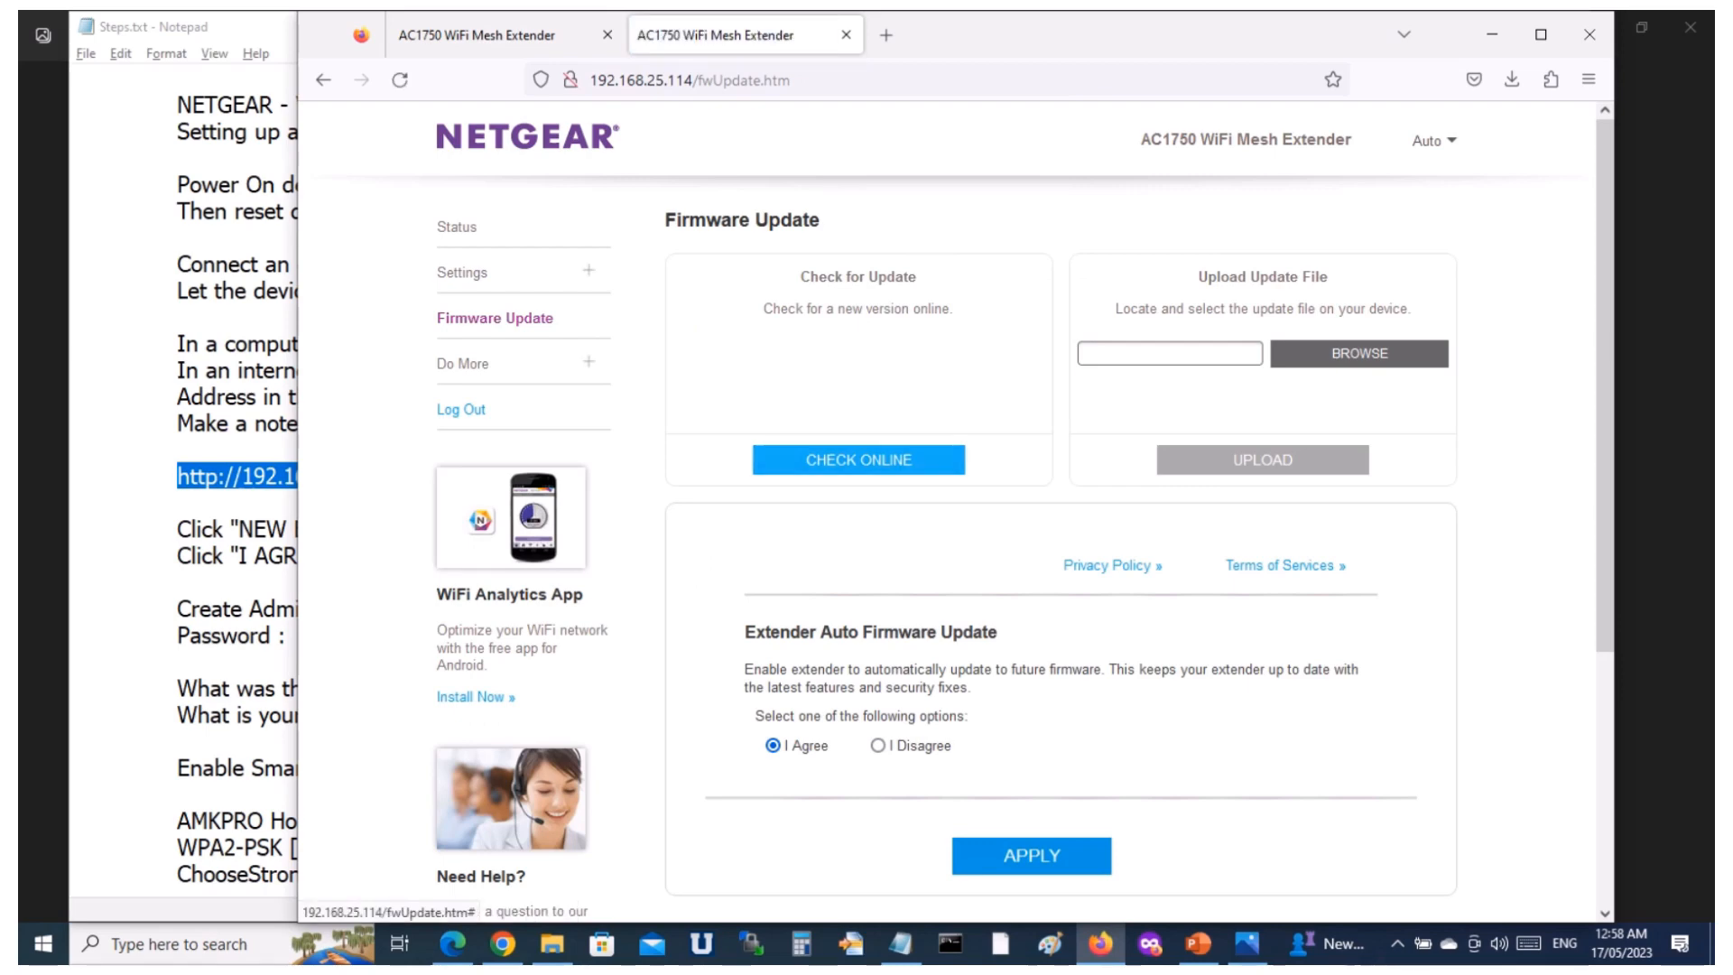
pyautogui.click(858, 459)
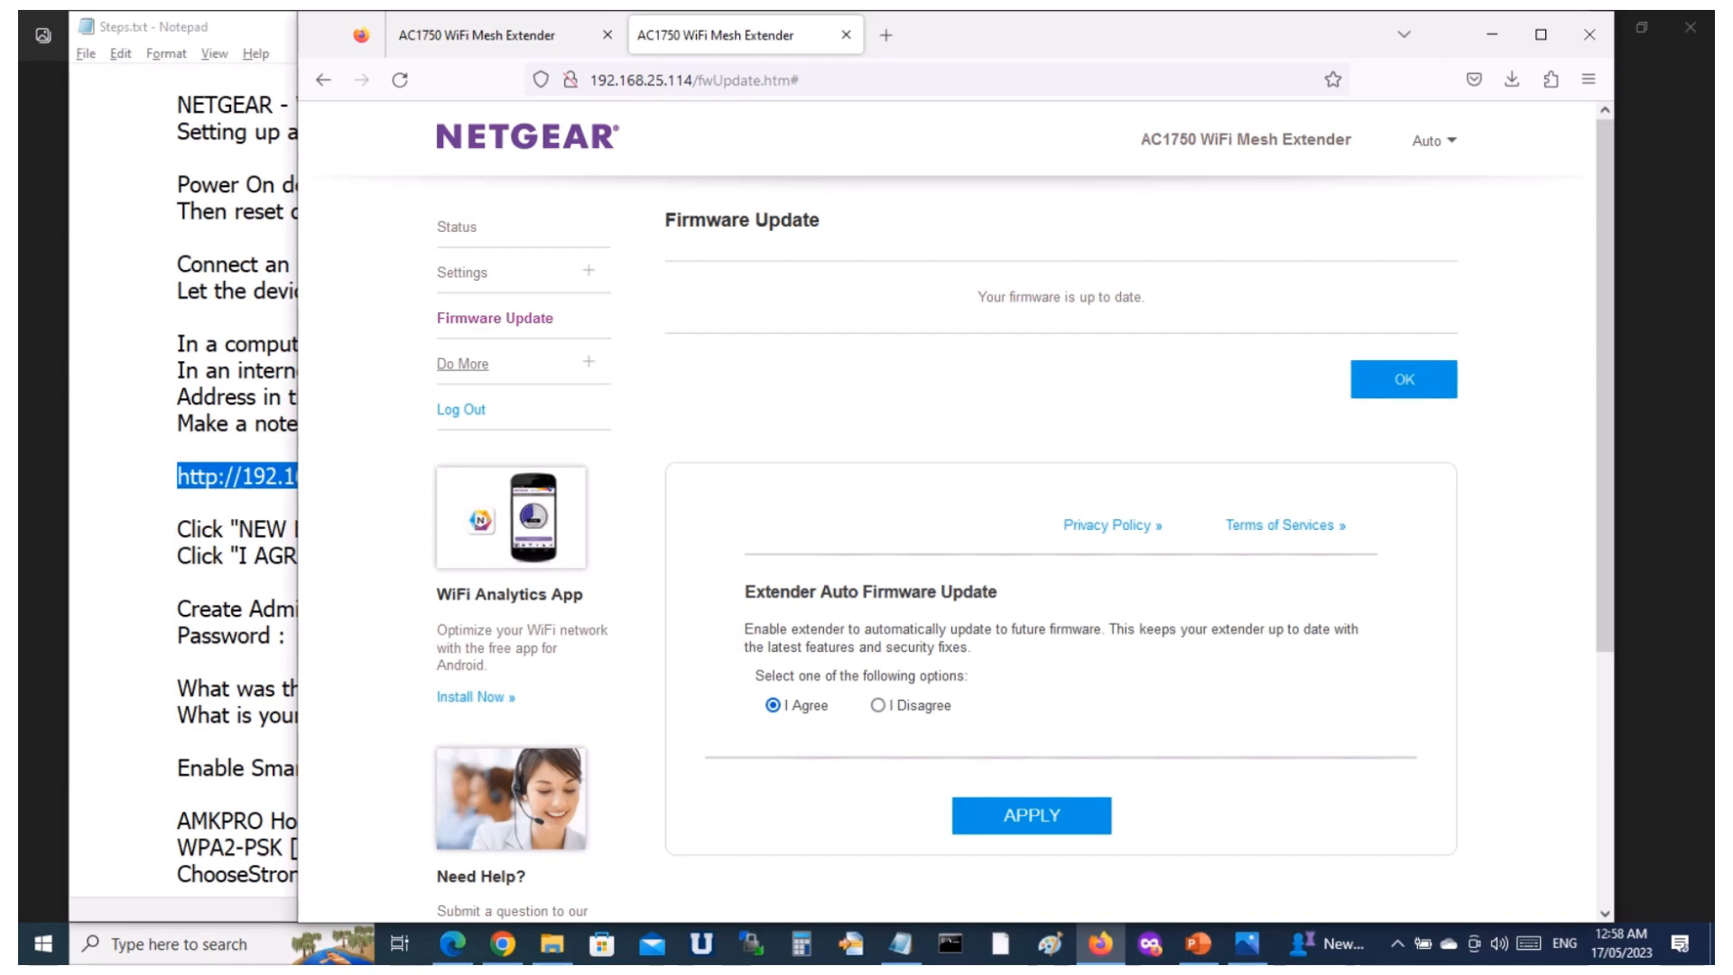
pyautogui.click(463, 364)
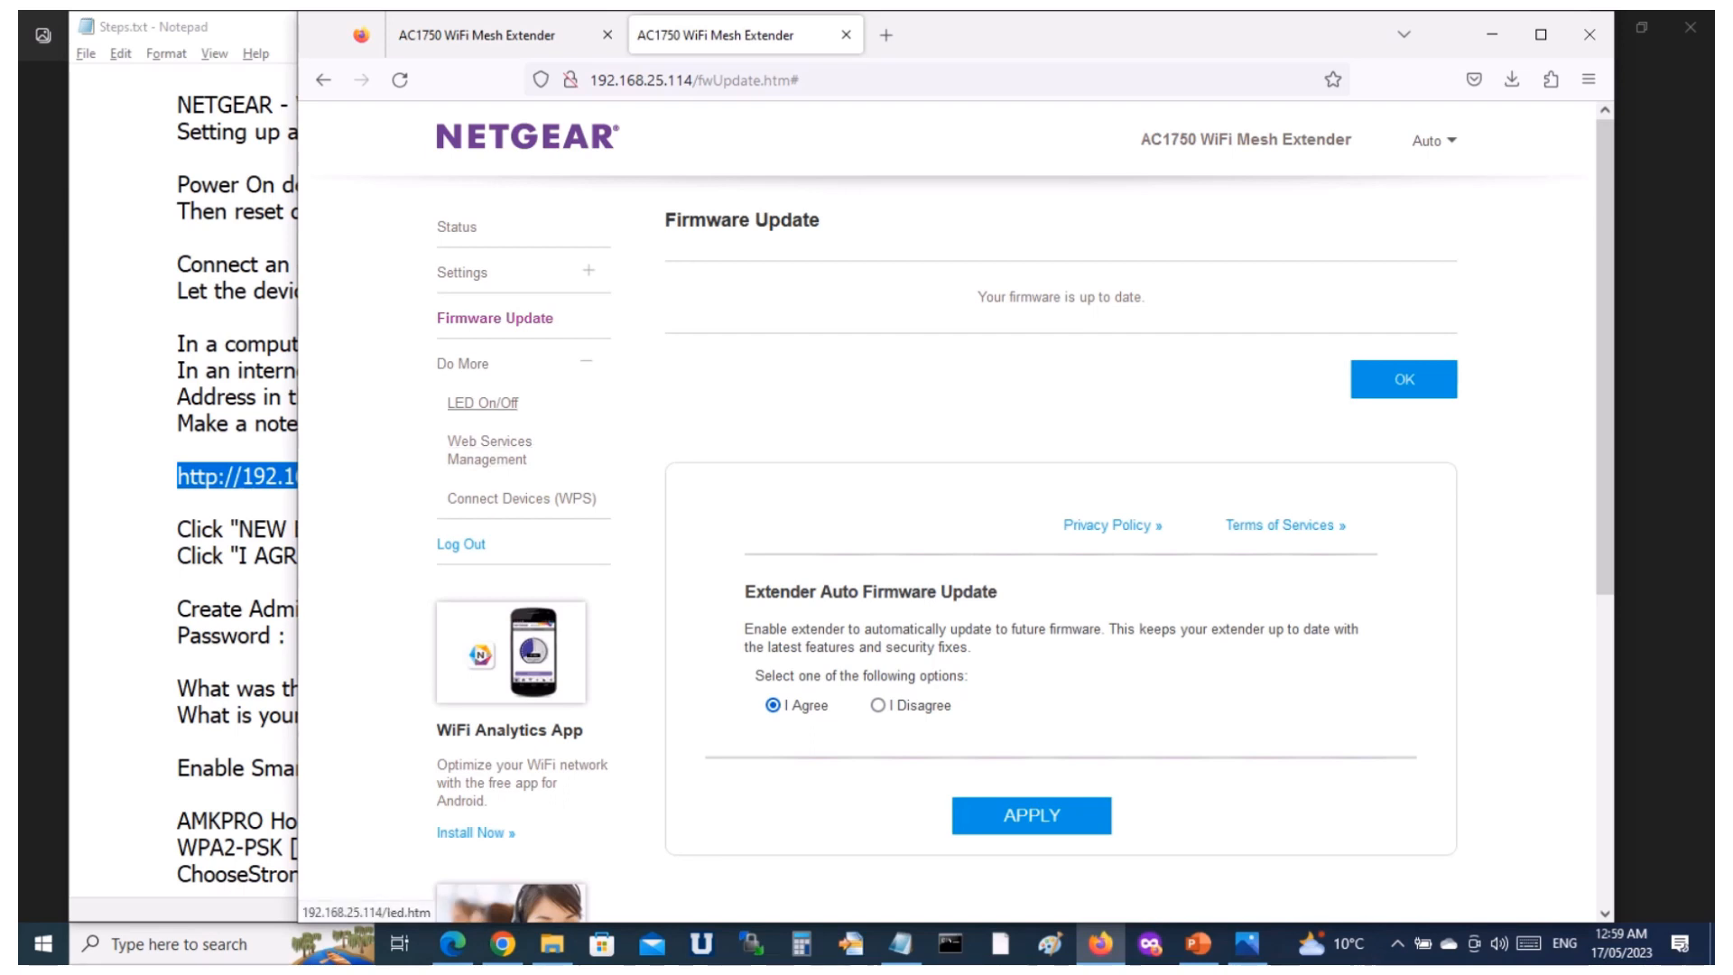
pyautogui.click(482, 403)
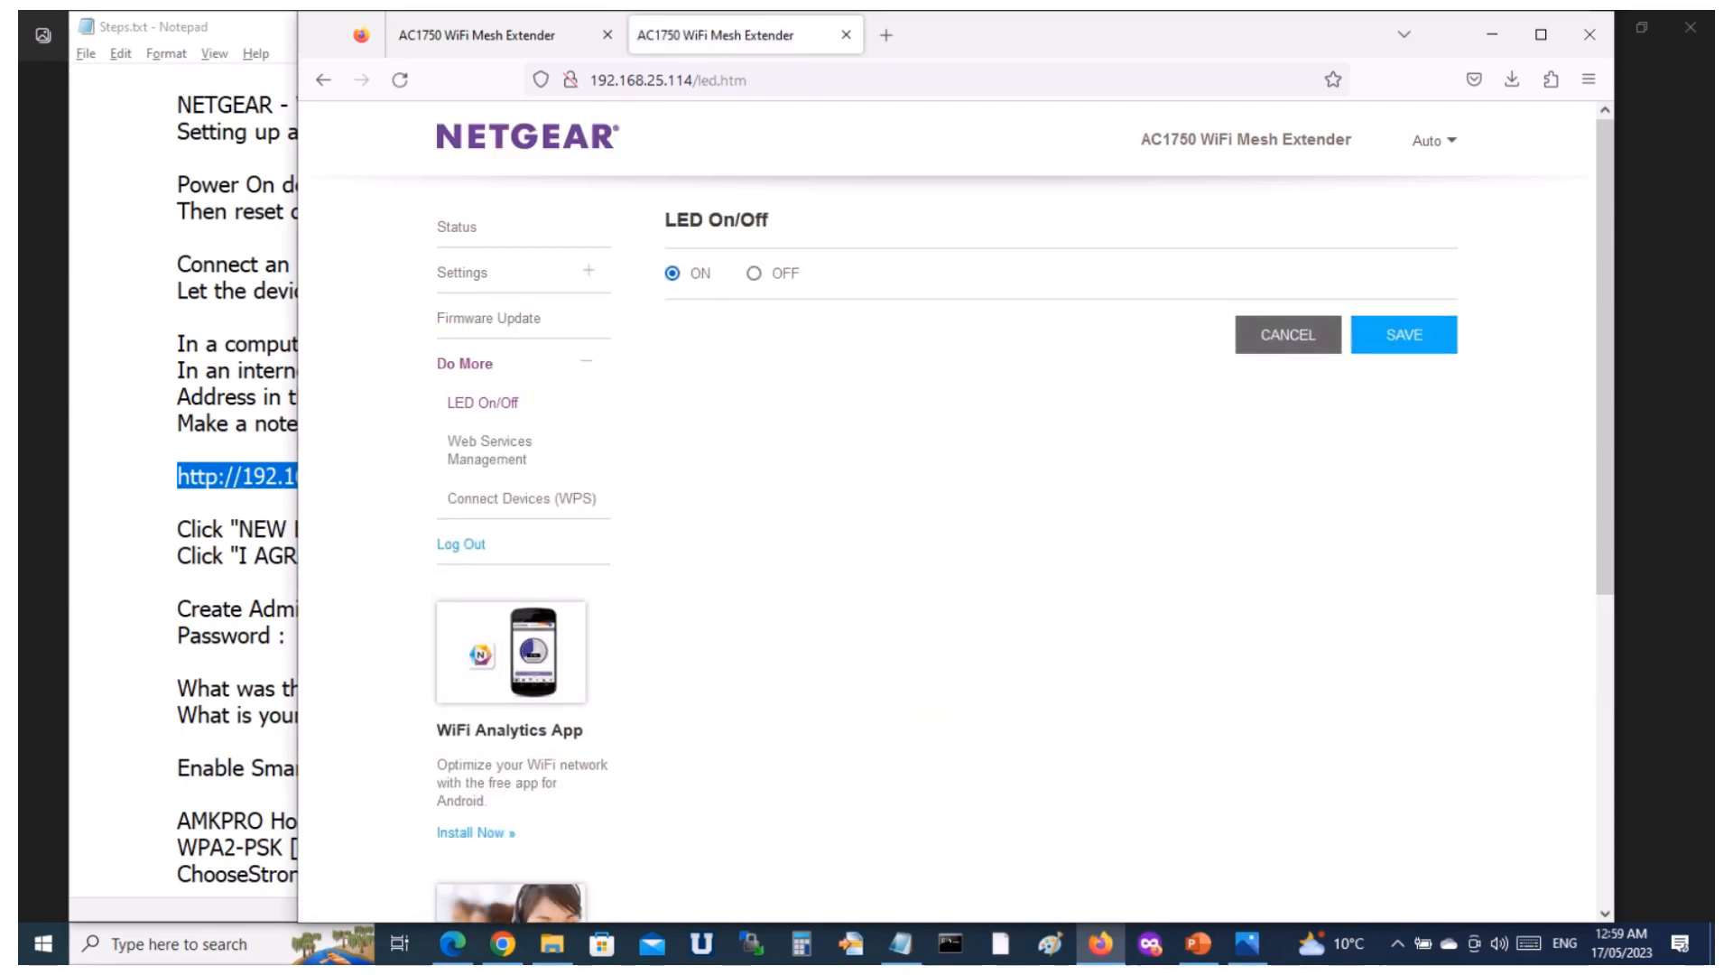
# Return to the extender's status page and check the computer's Wi-Fi connection in the Windows network list.
pyautogui.click(456, 227)
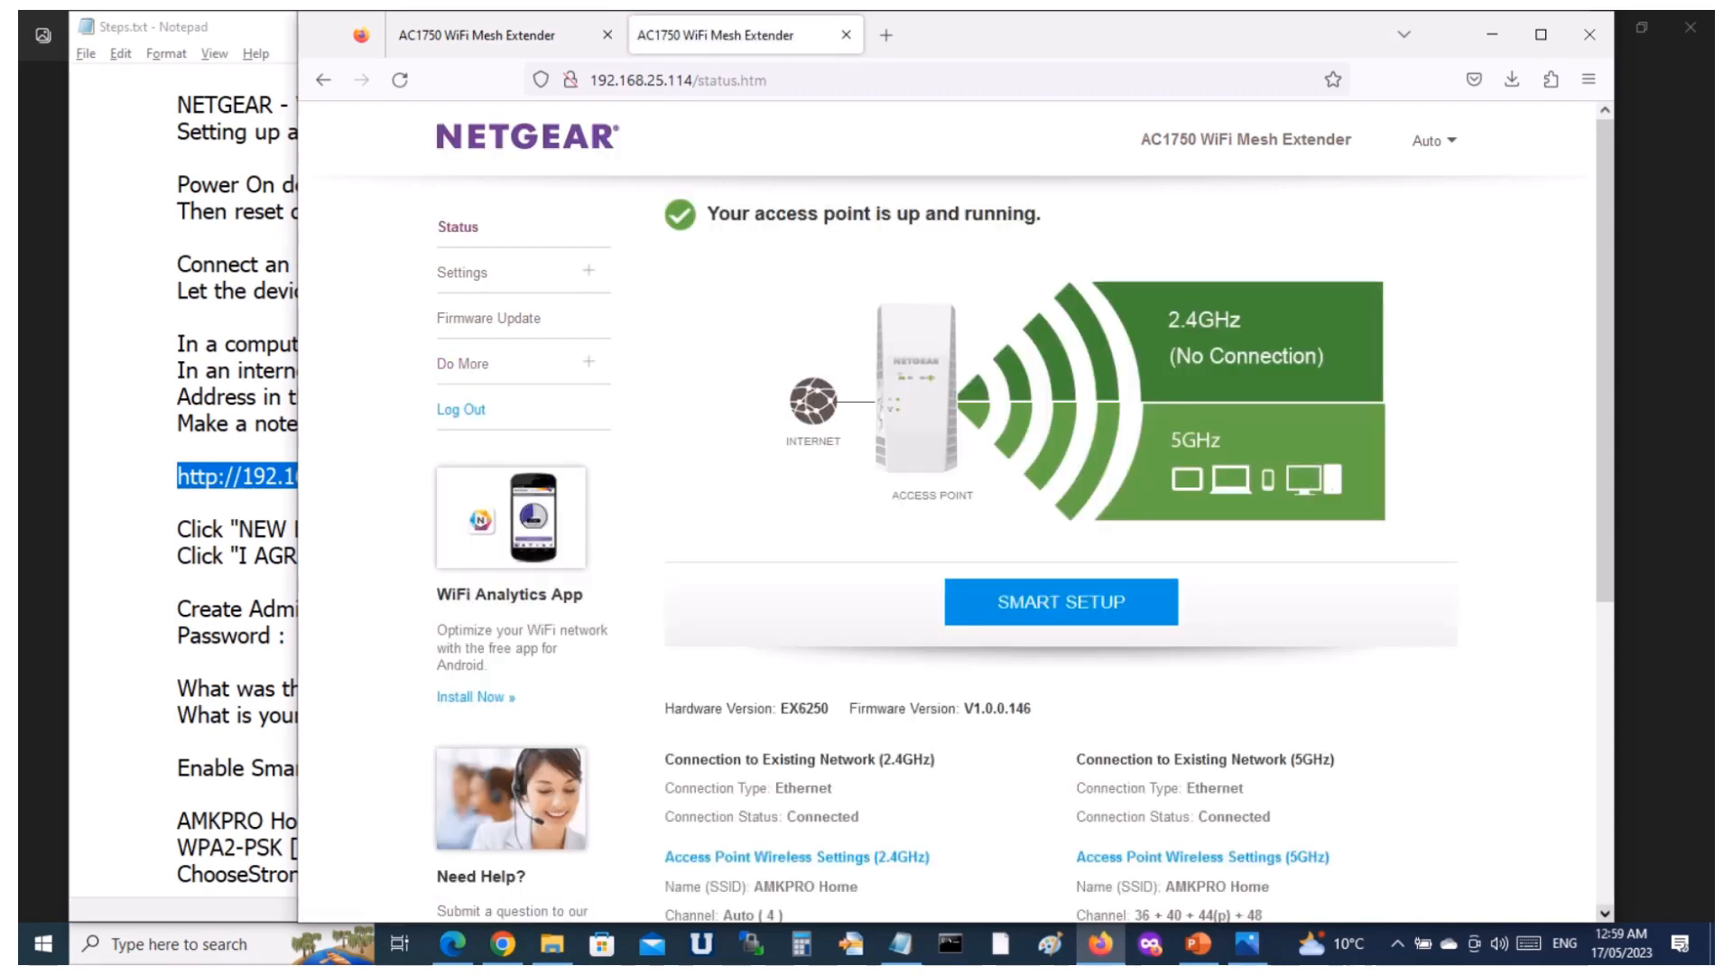
pyautogui.click(1398, 943)
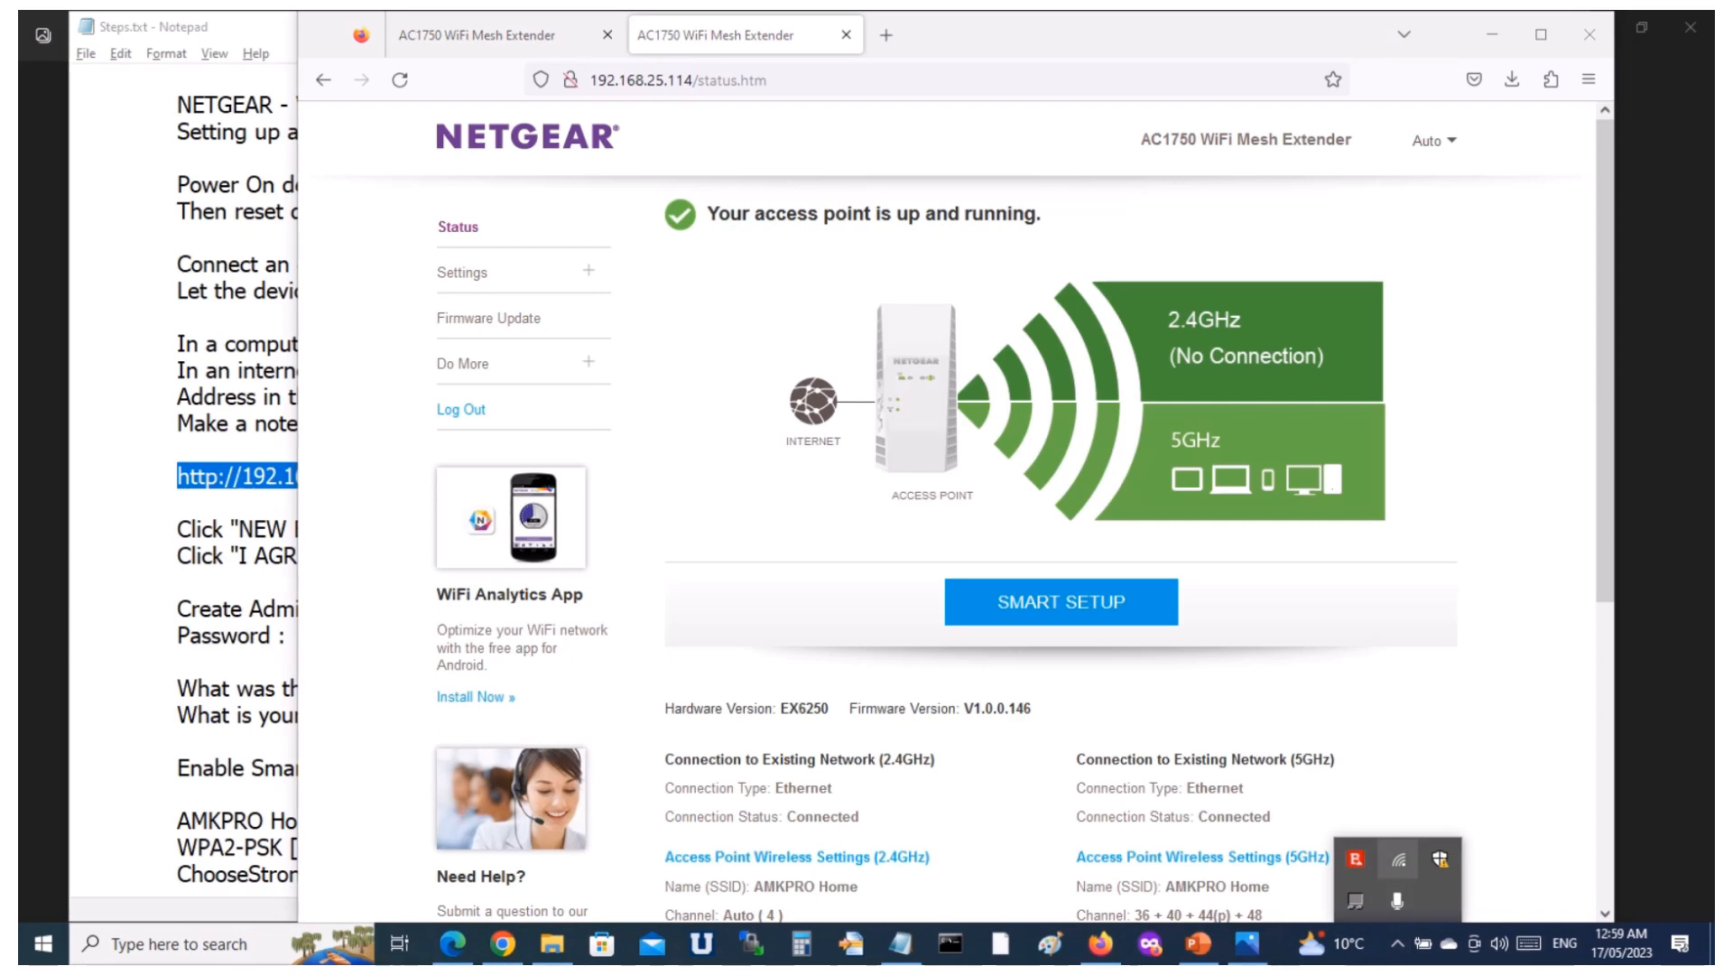
pyautogui.click(1398, 860)
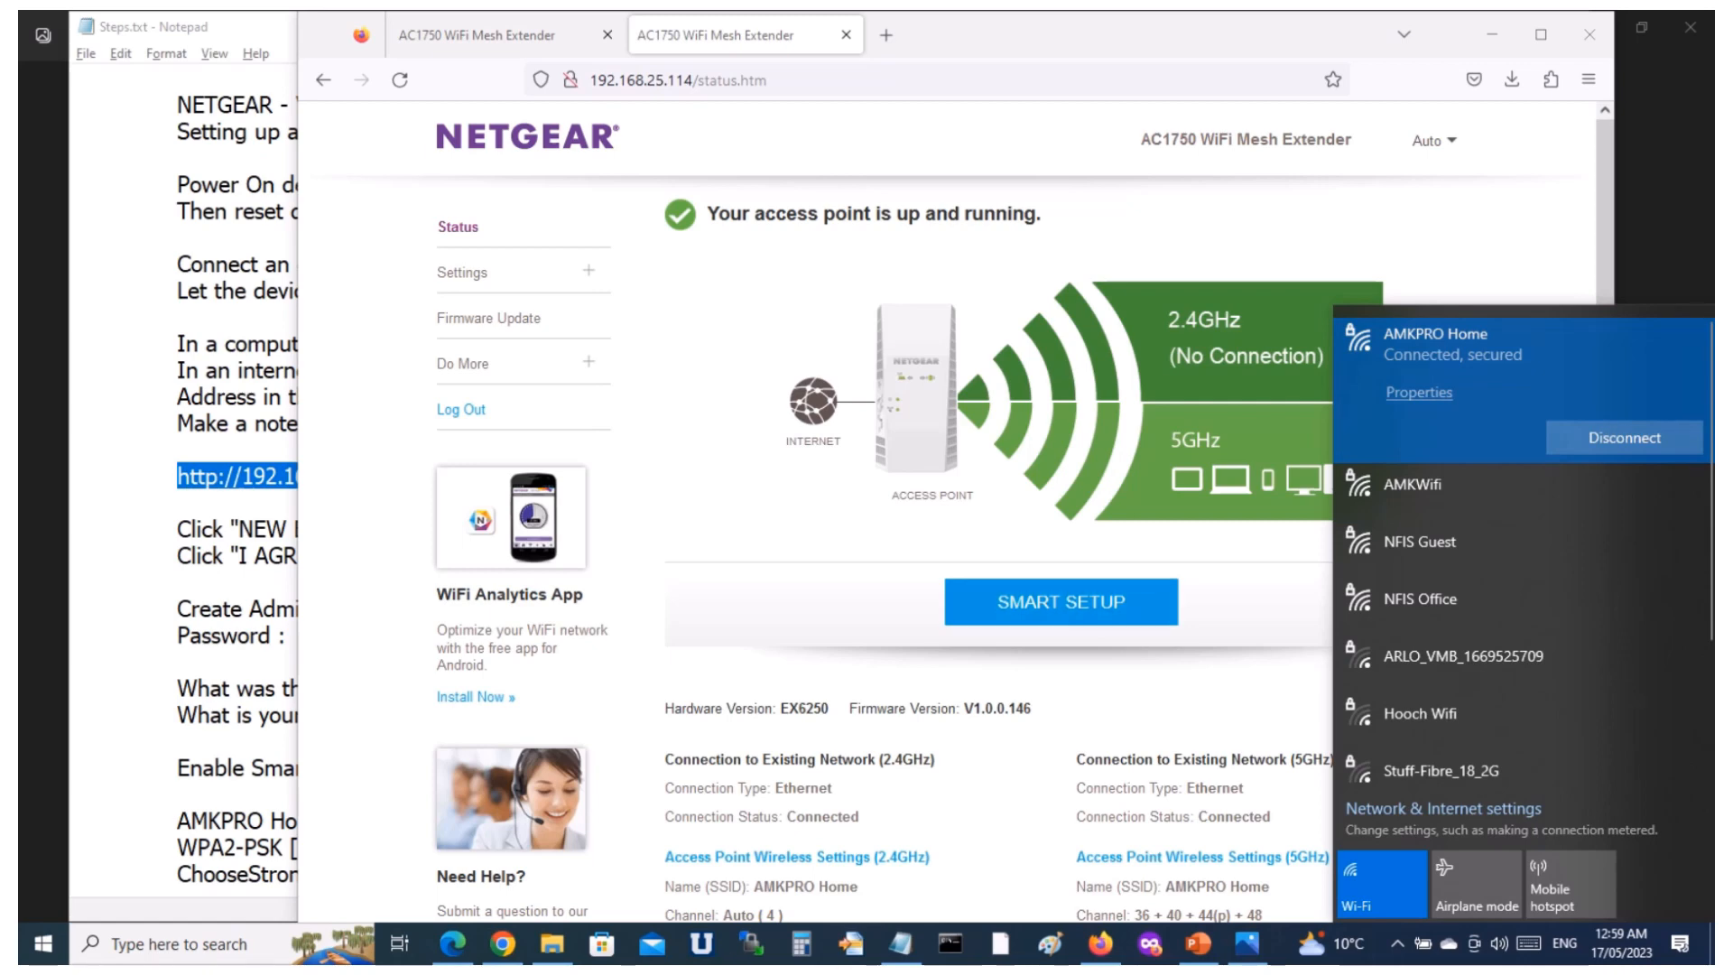
# Switch back to the Steps.txt notes in Notepad to look over the setup instructions.
pyautogui.click(177, 476)
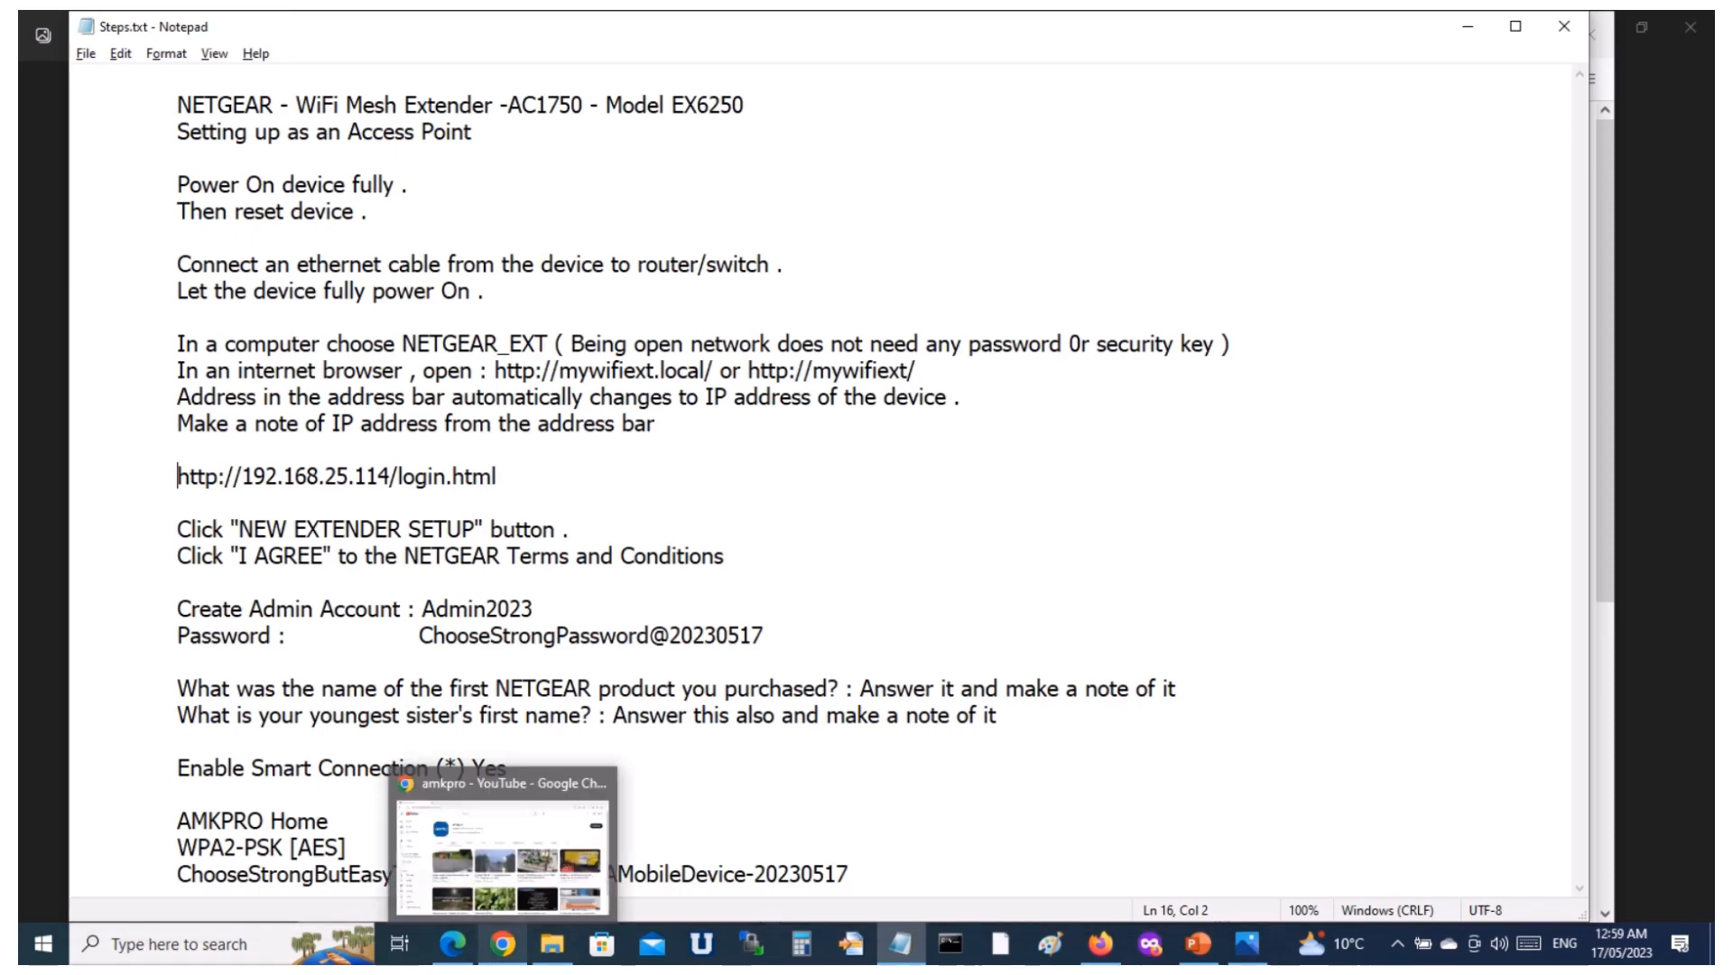
pyautogui.press('End')
pyautogui.moveTo(503, 943)
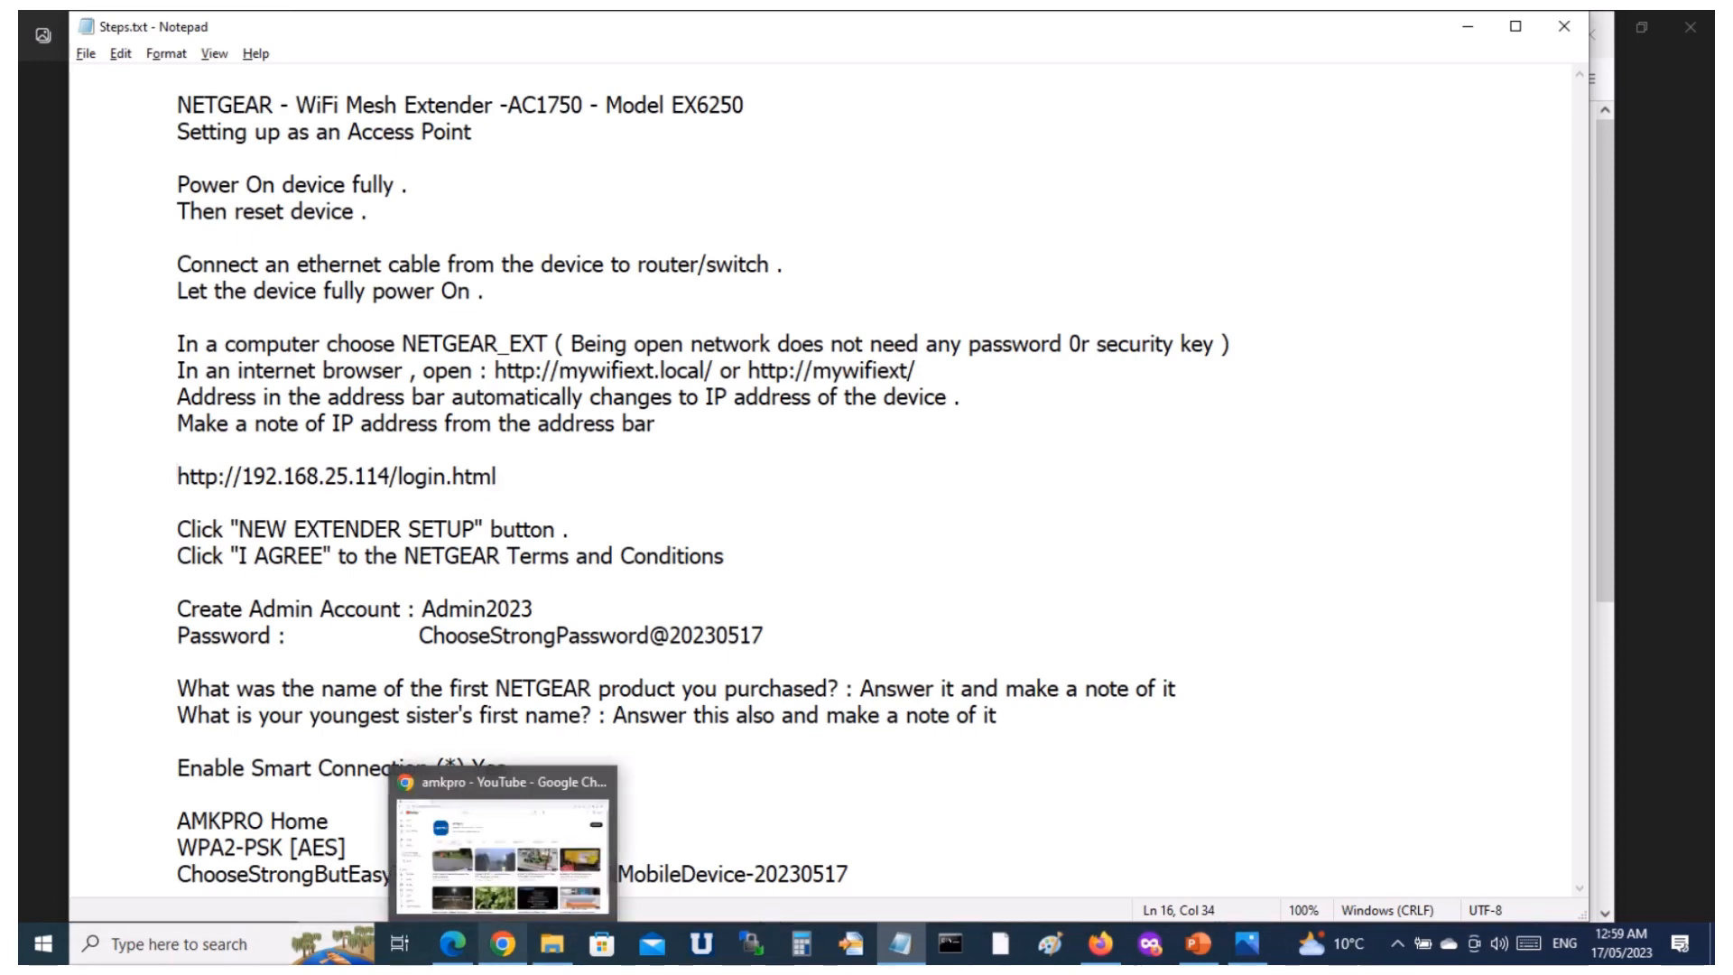
pyautogui.click(76, 582)
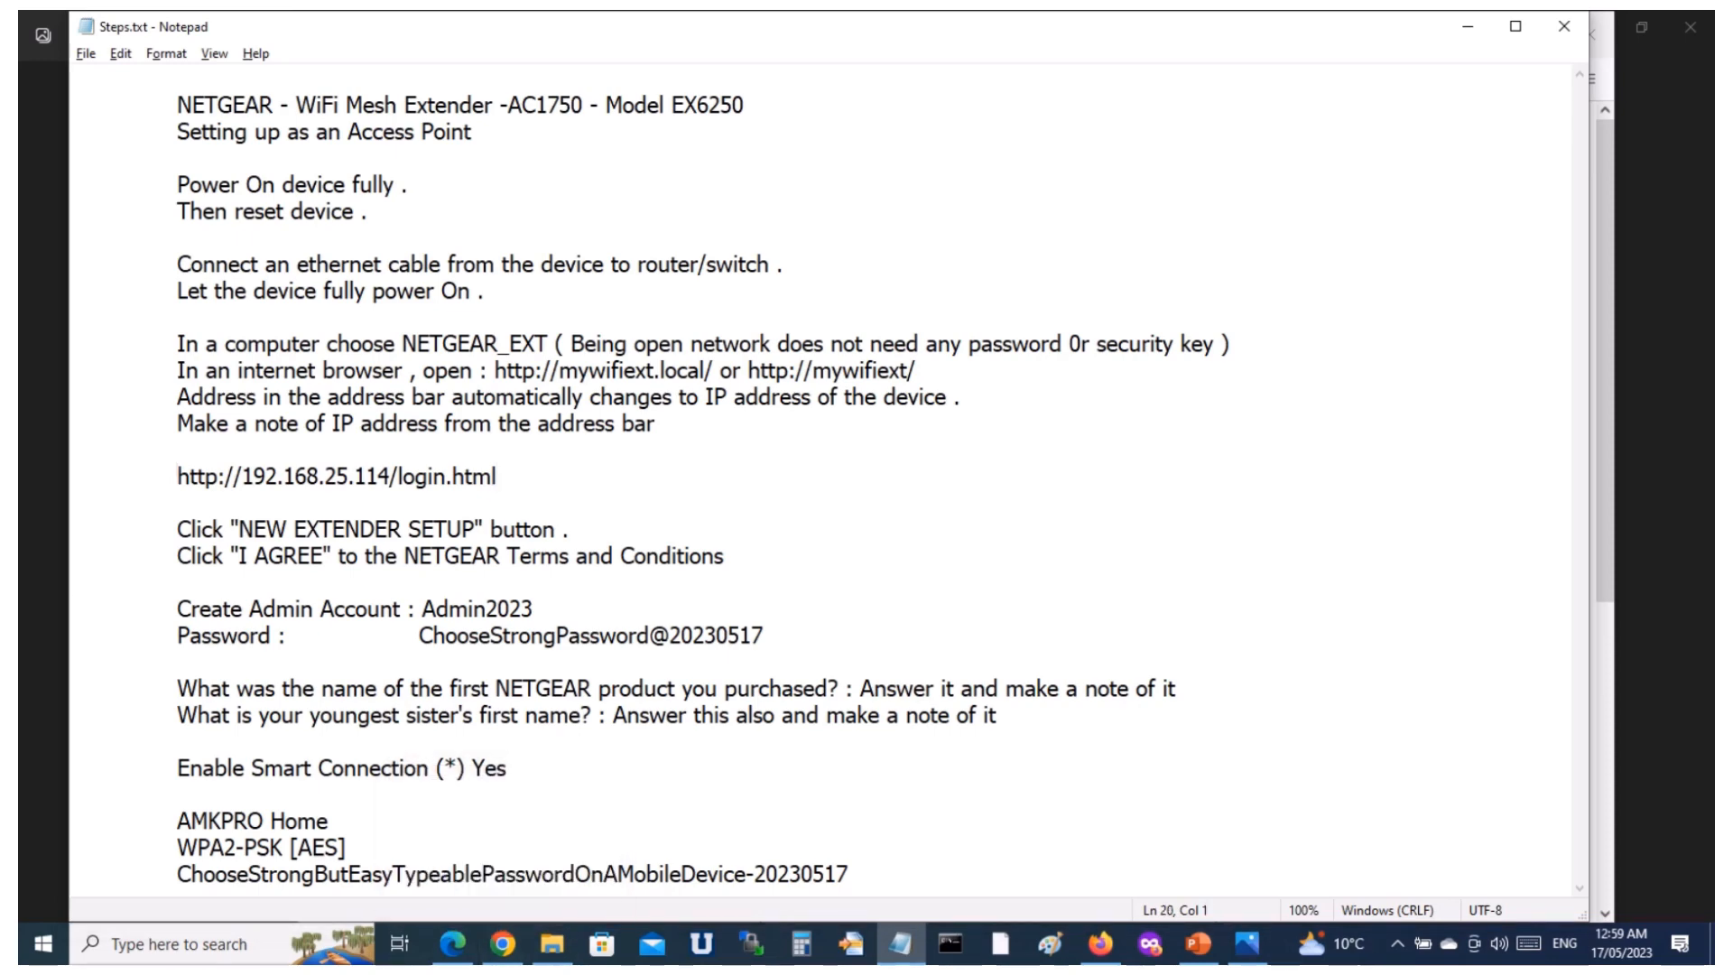